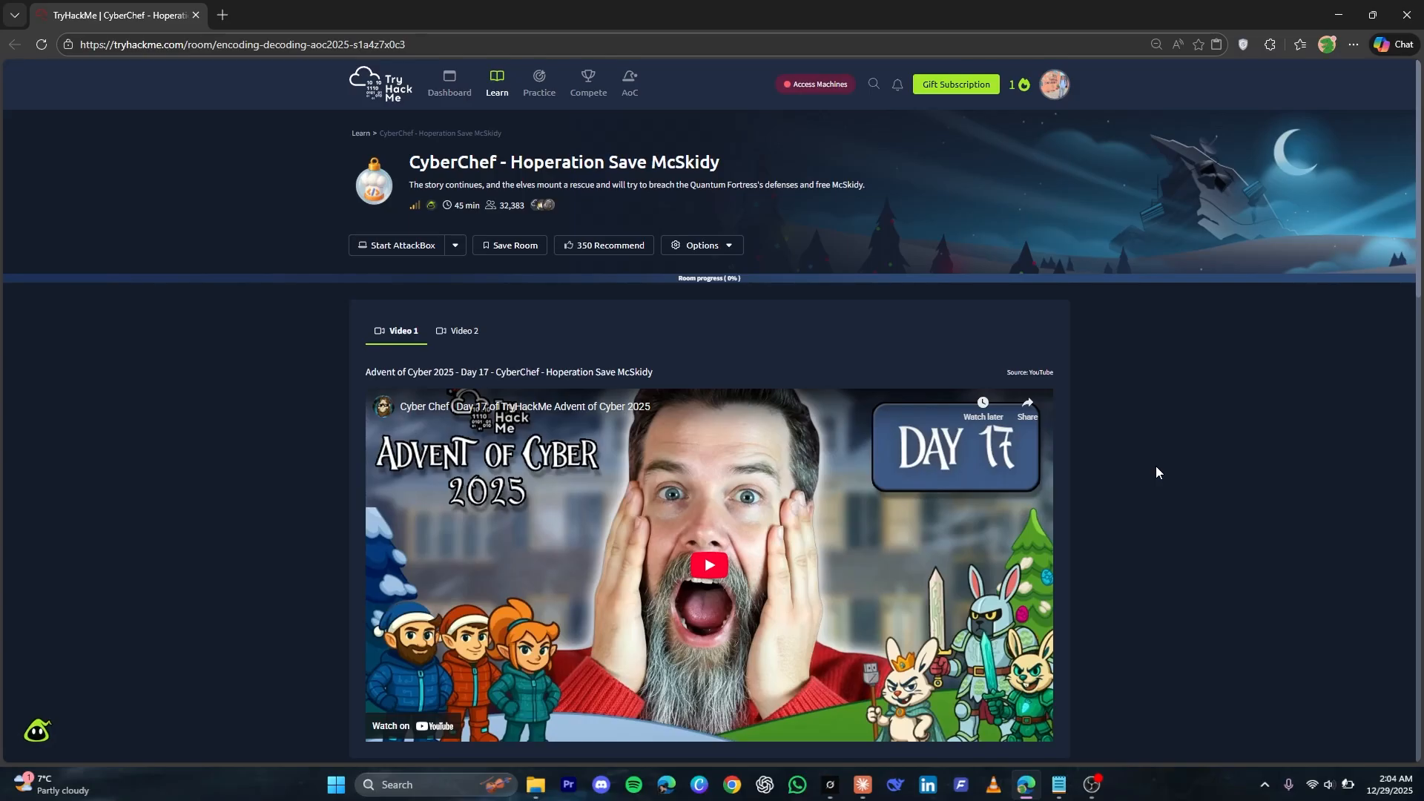
# Start the AttackBox and the target machine, and mark the Introduction task's question as complete
pyautogui.scroll(-9, 1160, 430)
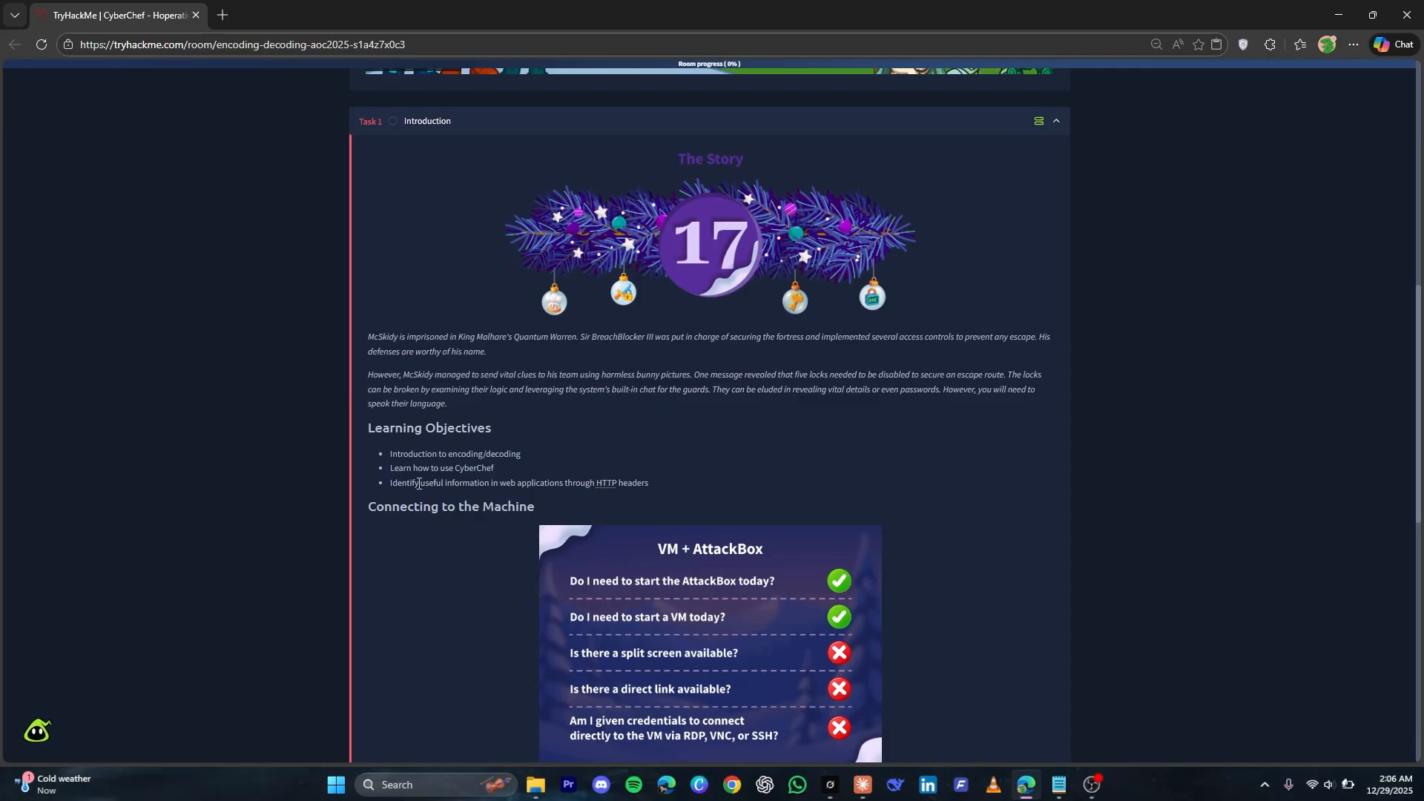
pyautogui.scroll(-7, 419, 484)
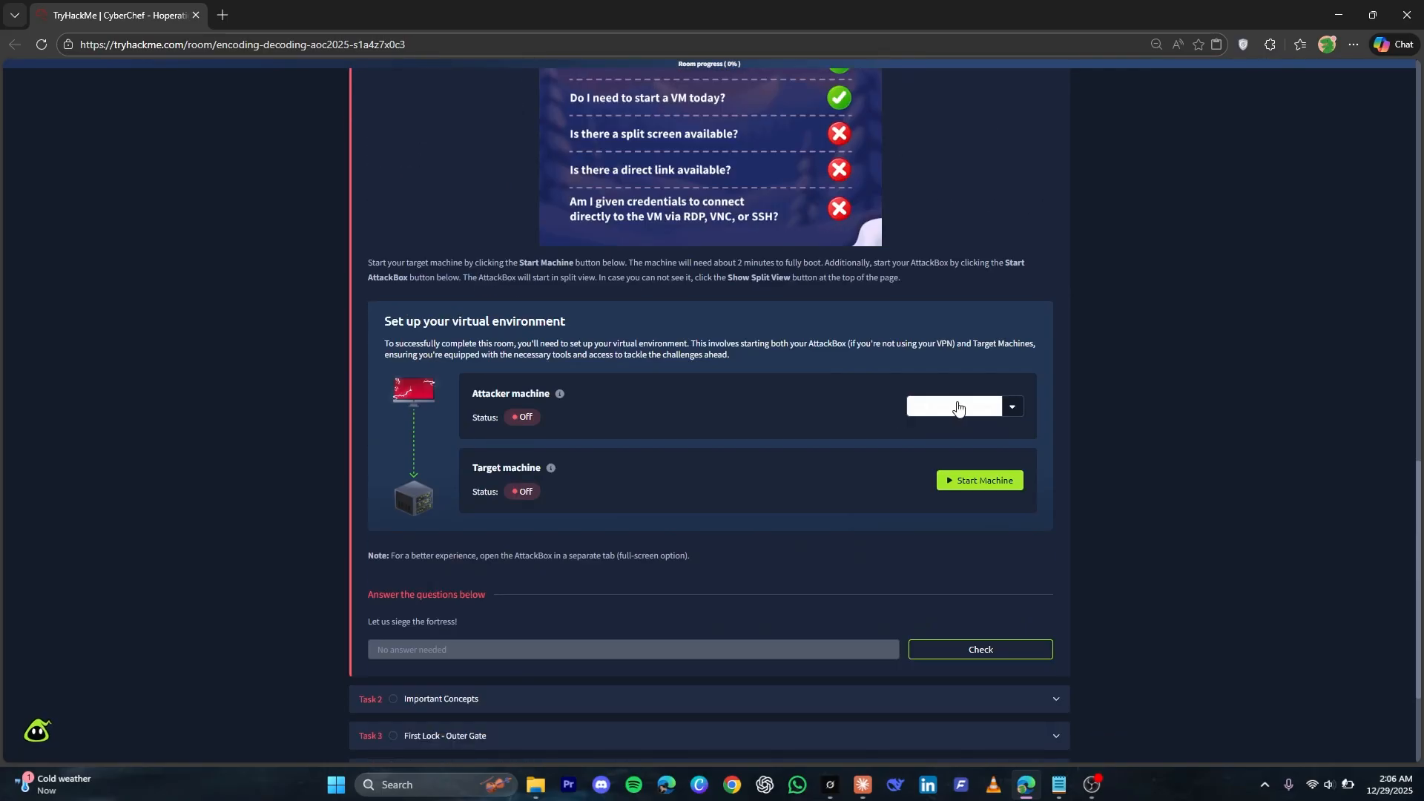
pyautogui.click(954, 482)
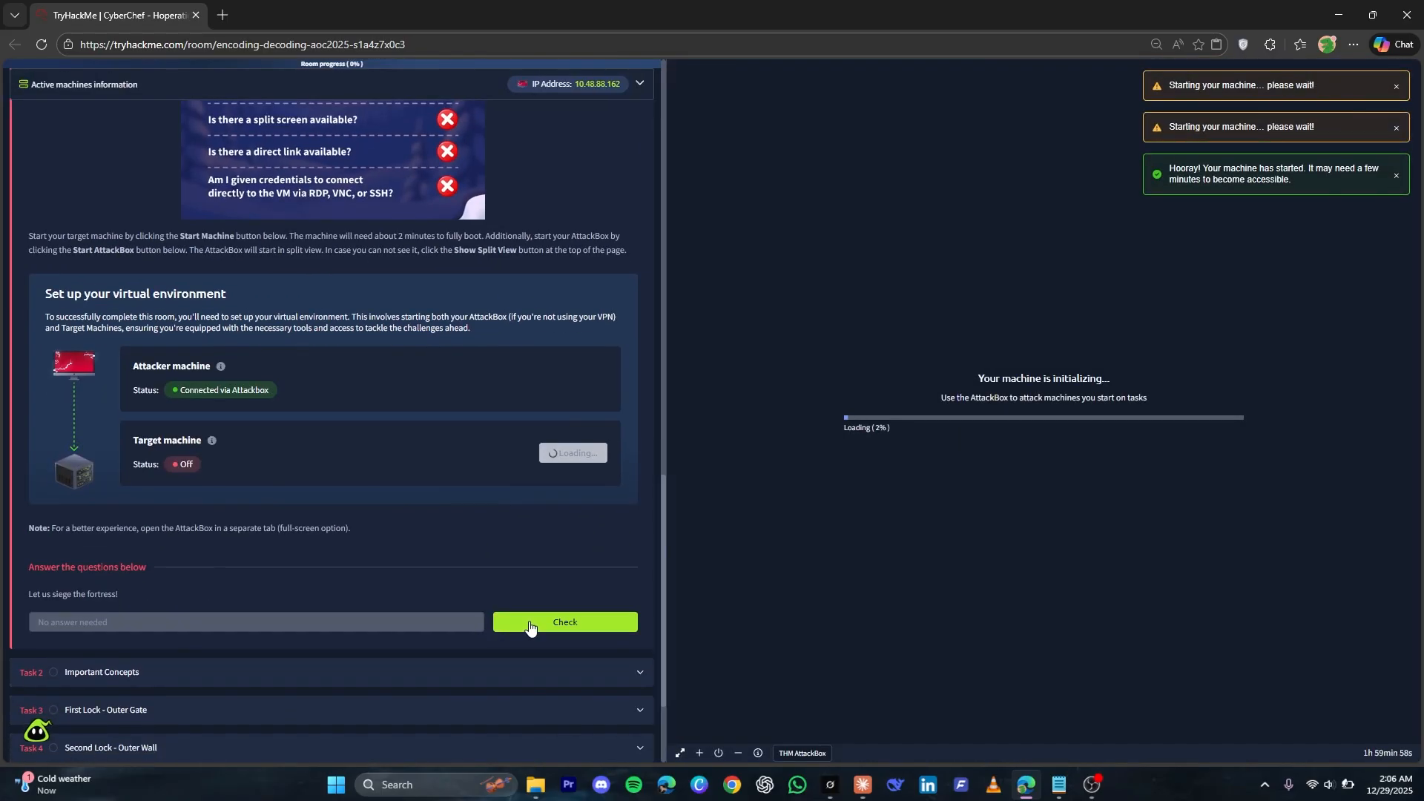
pyautogui.click(530, 623)
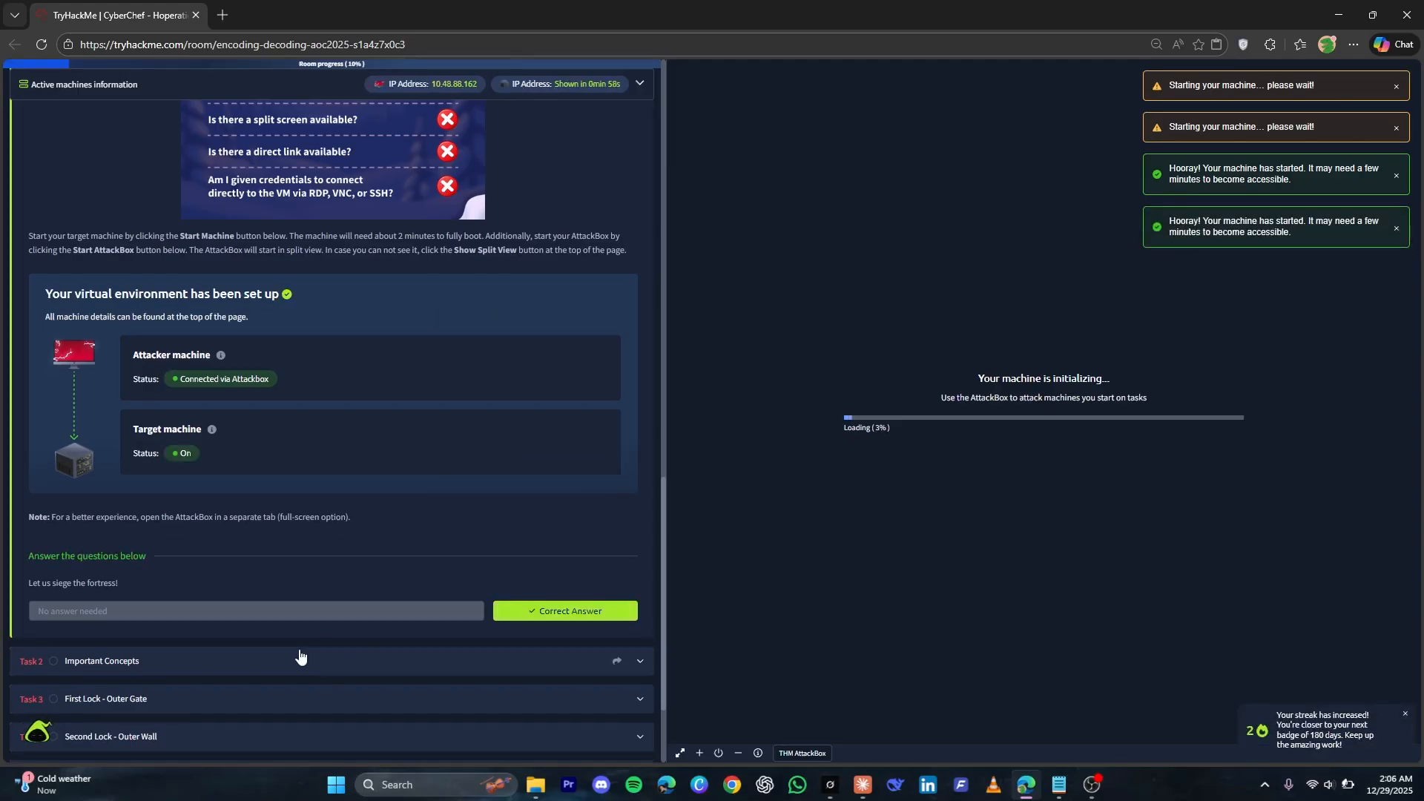
# Open the Important Concepts task and examine the CyberChef overview and the enlarged To Base64 example image
pyautogui.click(299, 658)
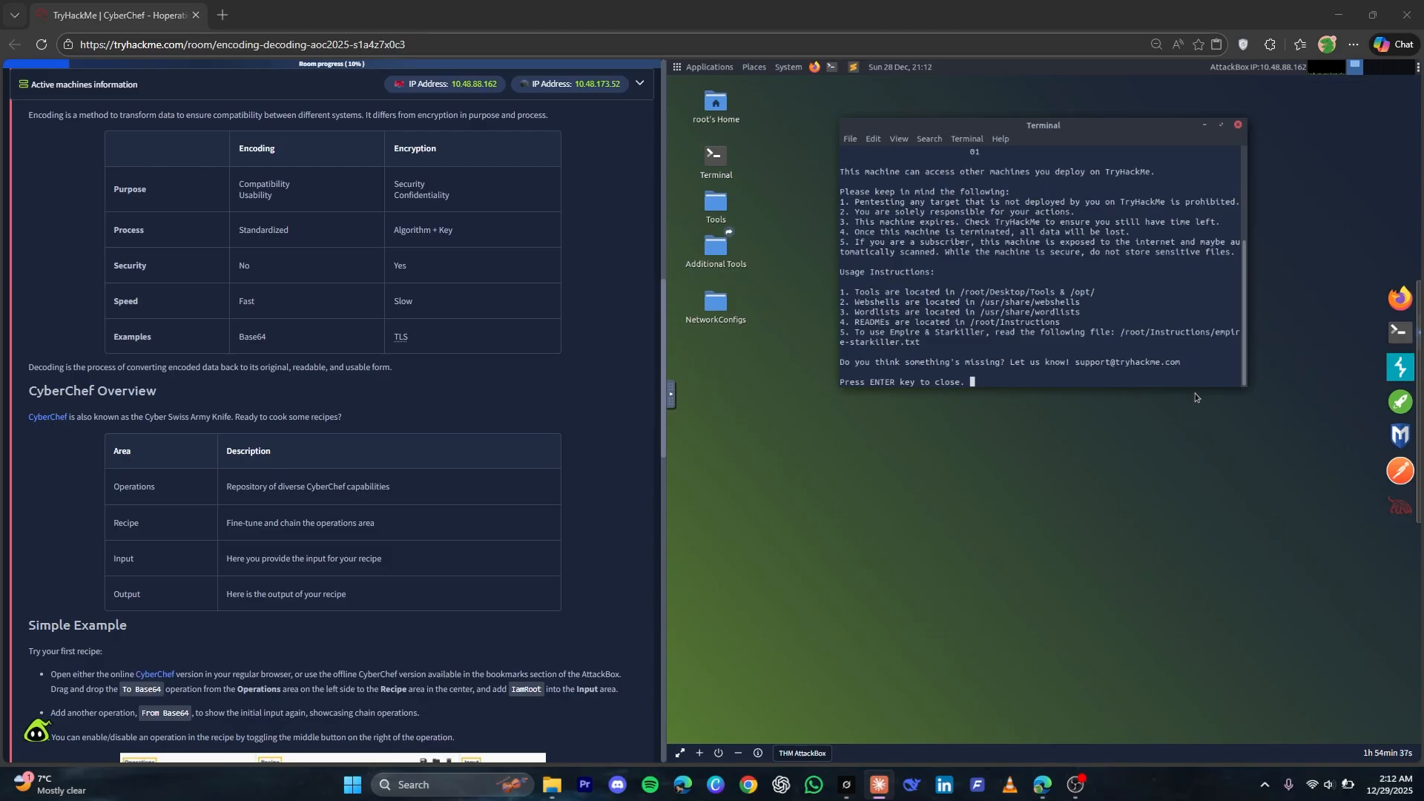
pyautogui.scroll(-7, 334, 430)
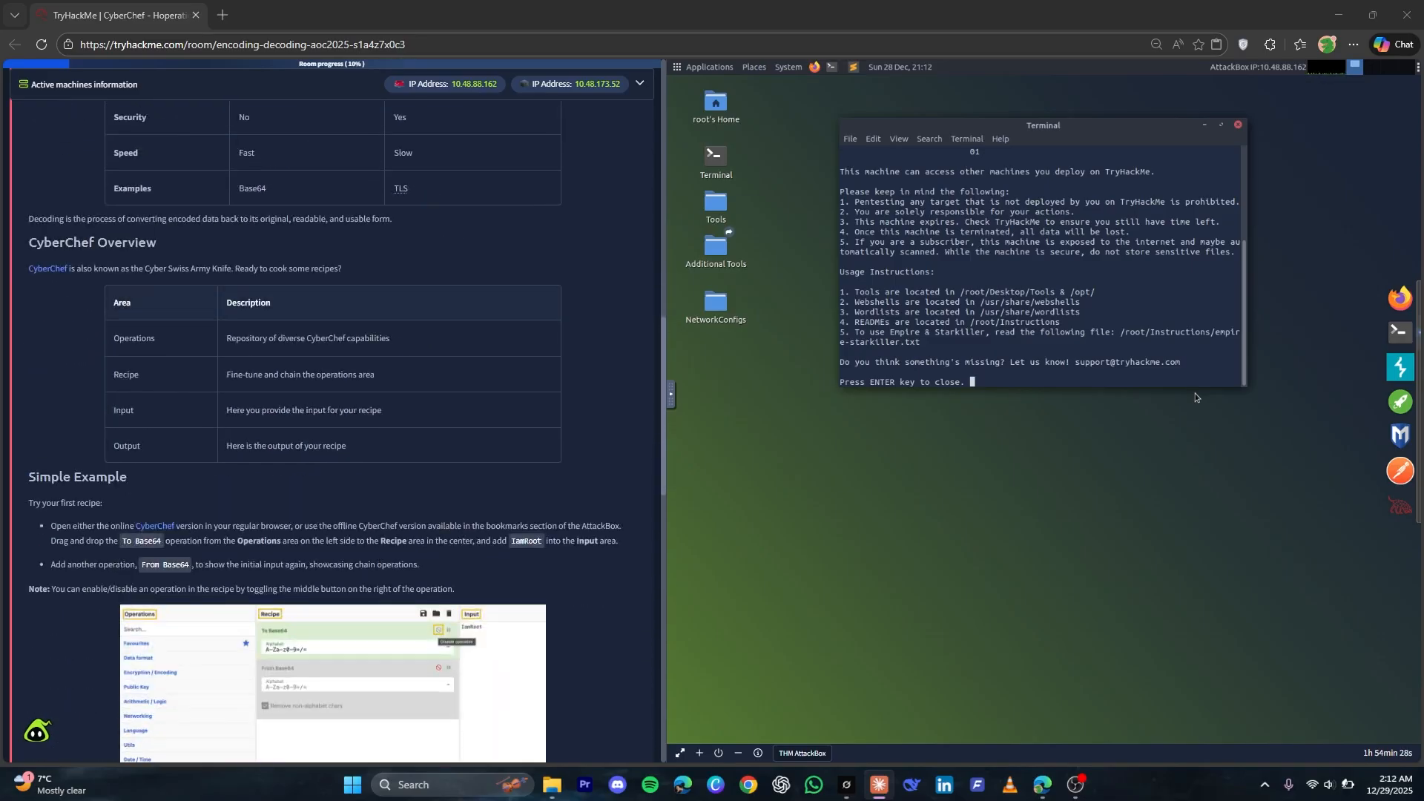
pyautogui.click(399, 268)
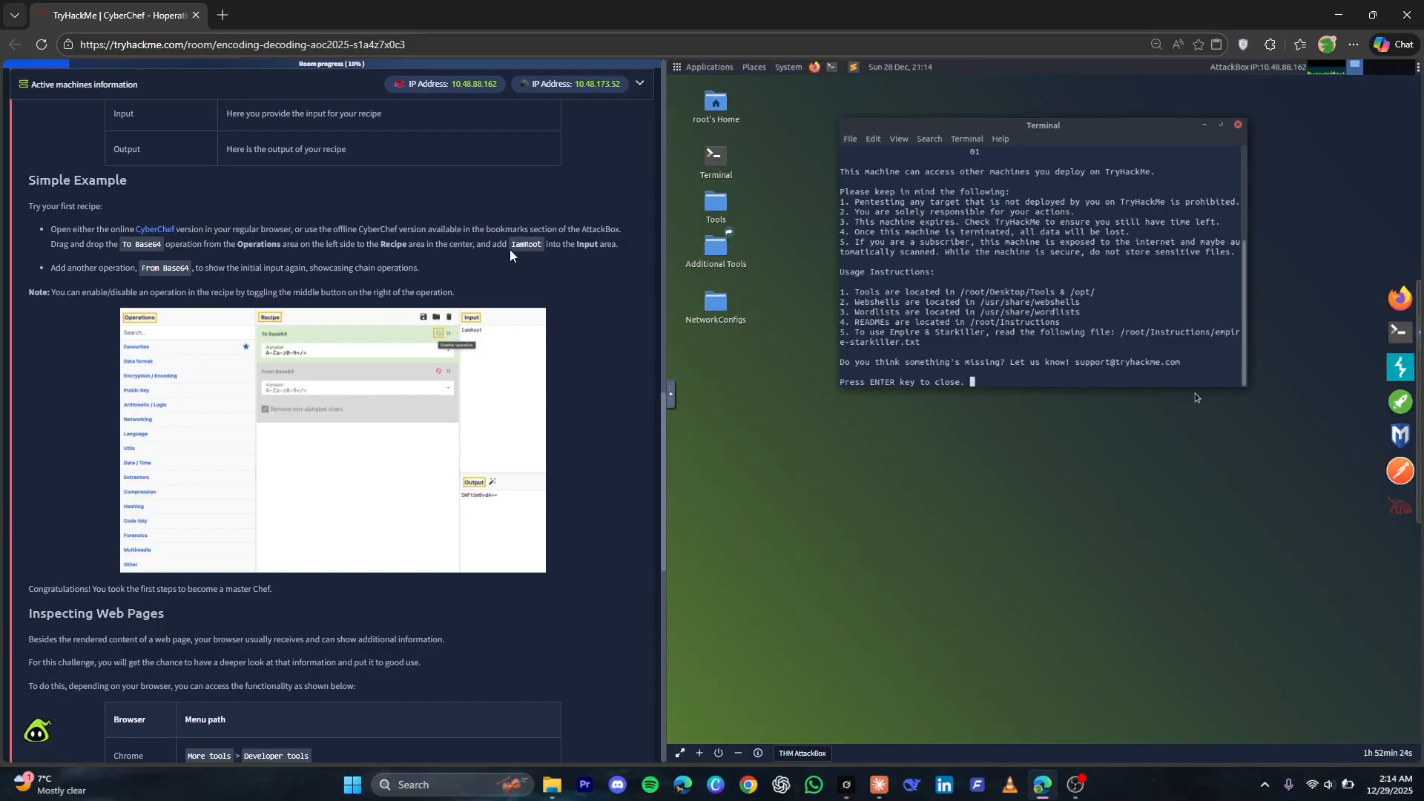
pyautogui.click(507, 351)
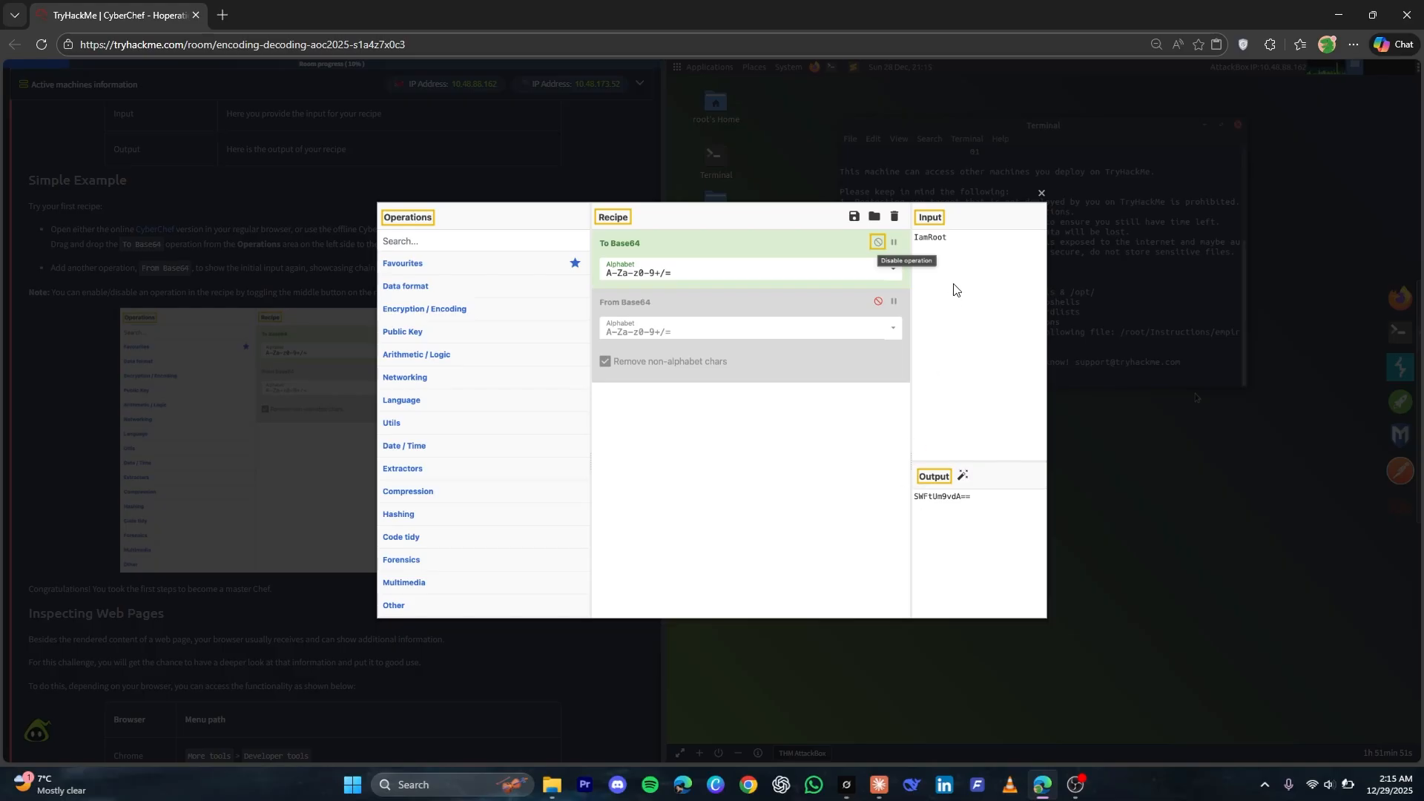
pyautogui.click(267, 216)
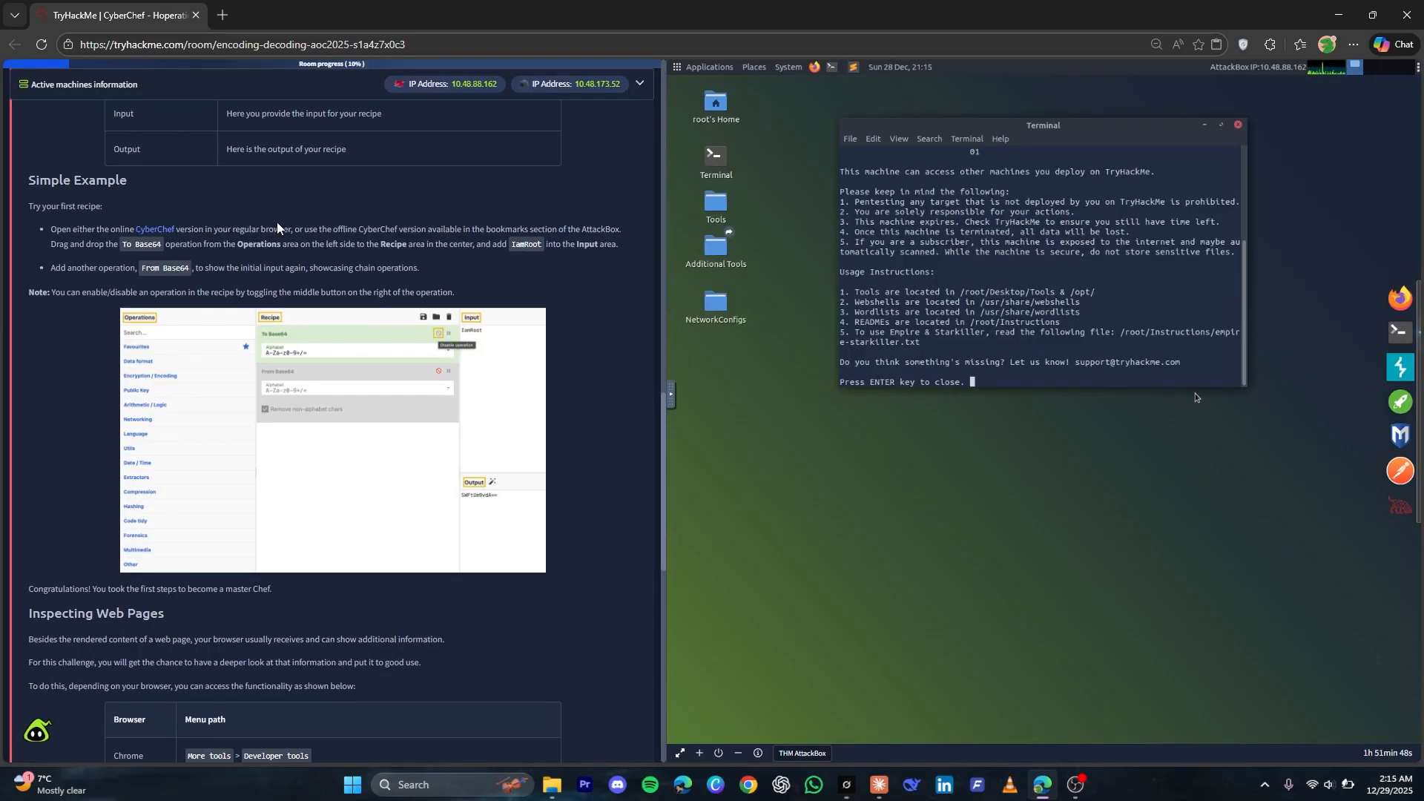
# Review the Inspecting Web Pages section and mark the Important Concepts task's question as complete
pyautogui.scroll(-4, 559, 444)
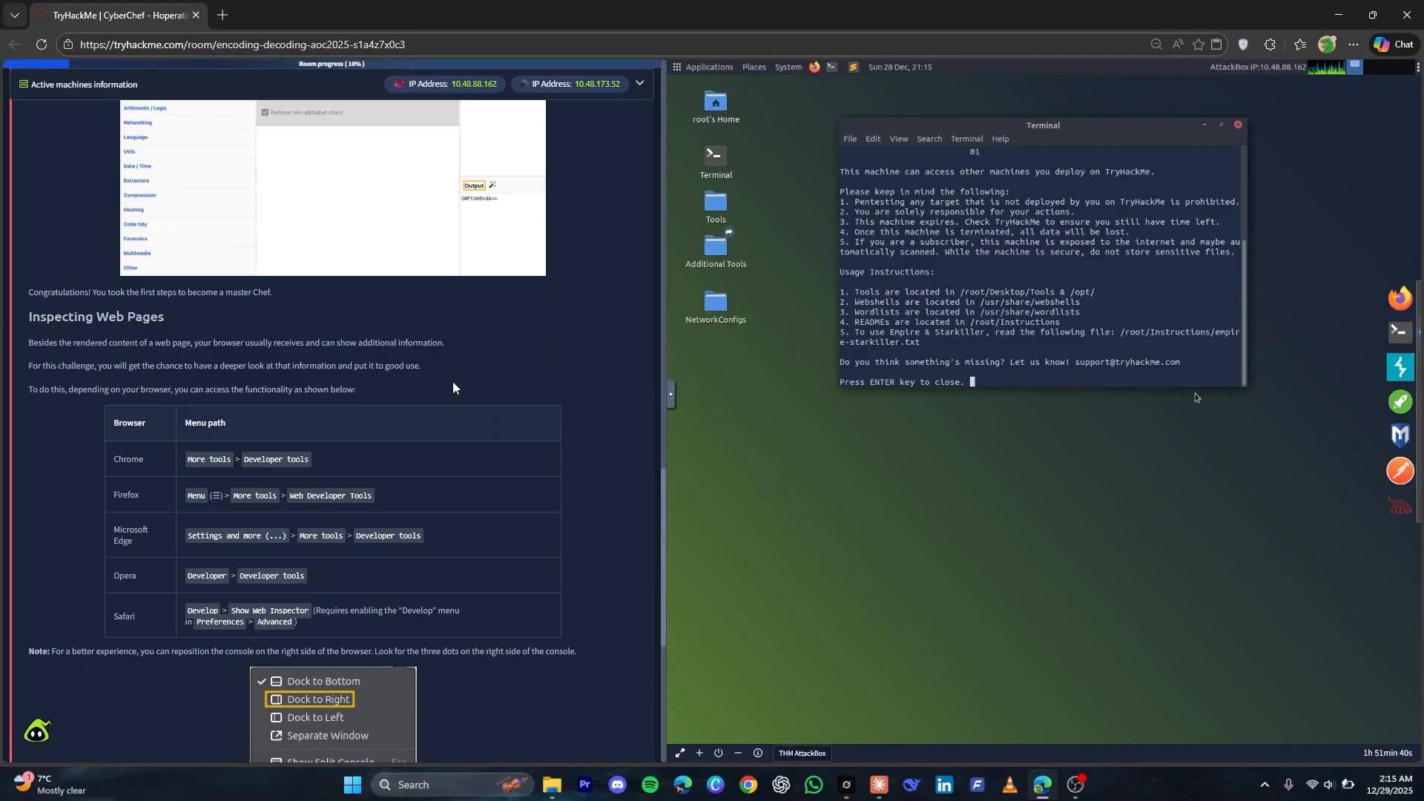
pyautogui.scroll(-1, 453, 393)
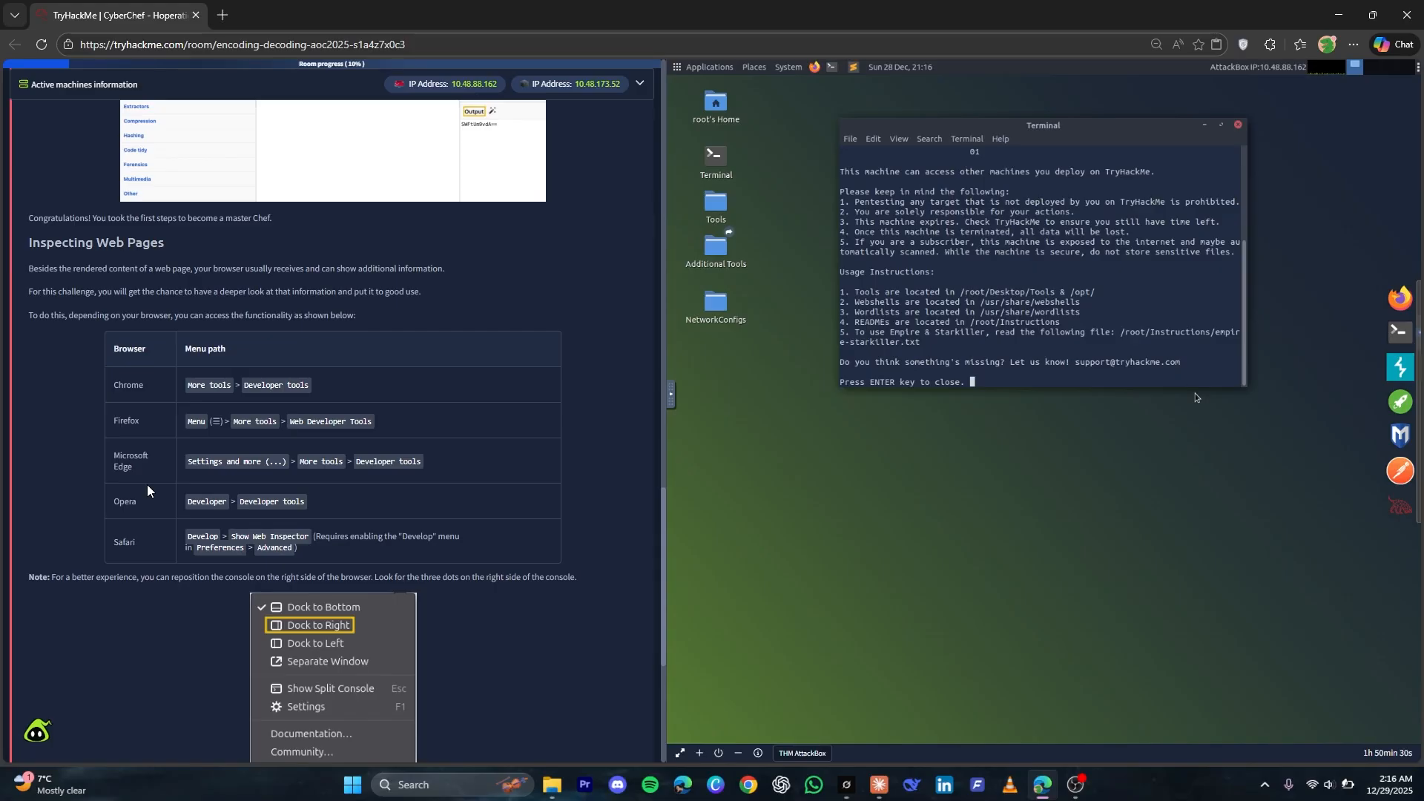
pyautogui.scroll(-3, 213, 397)
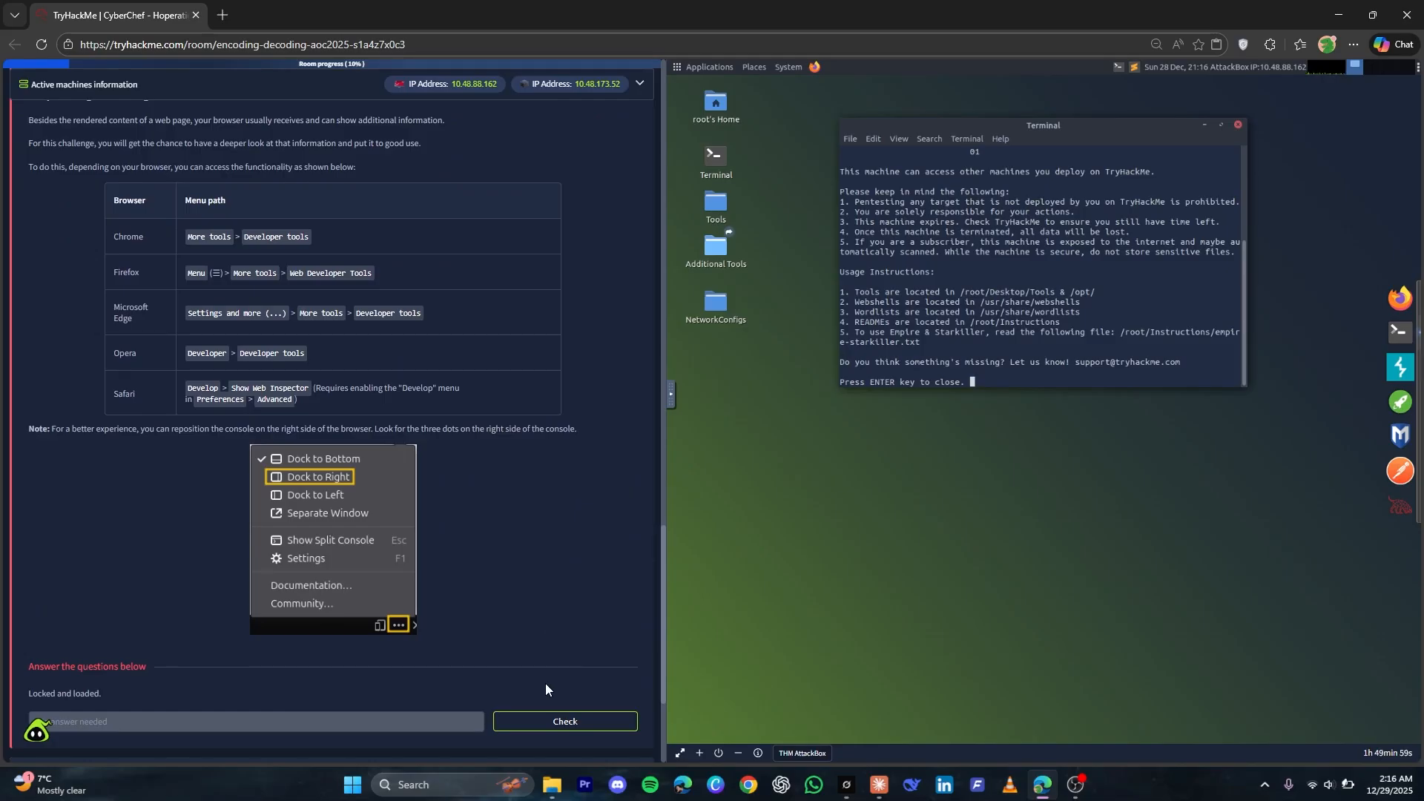
pyautogui.click(530, 713)
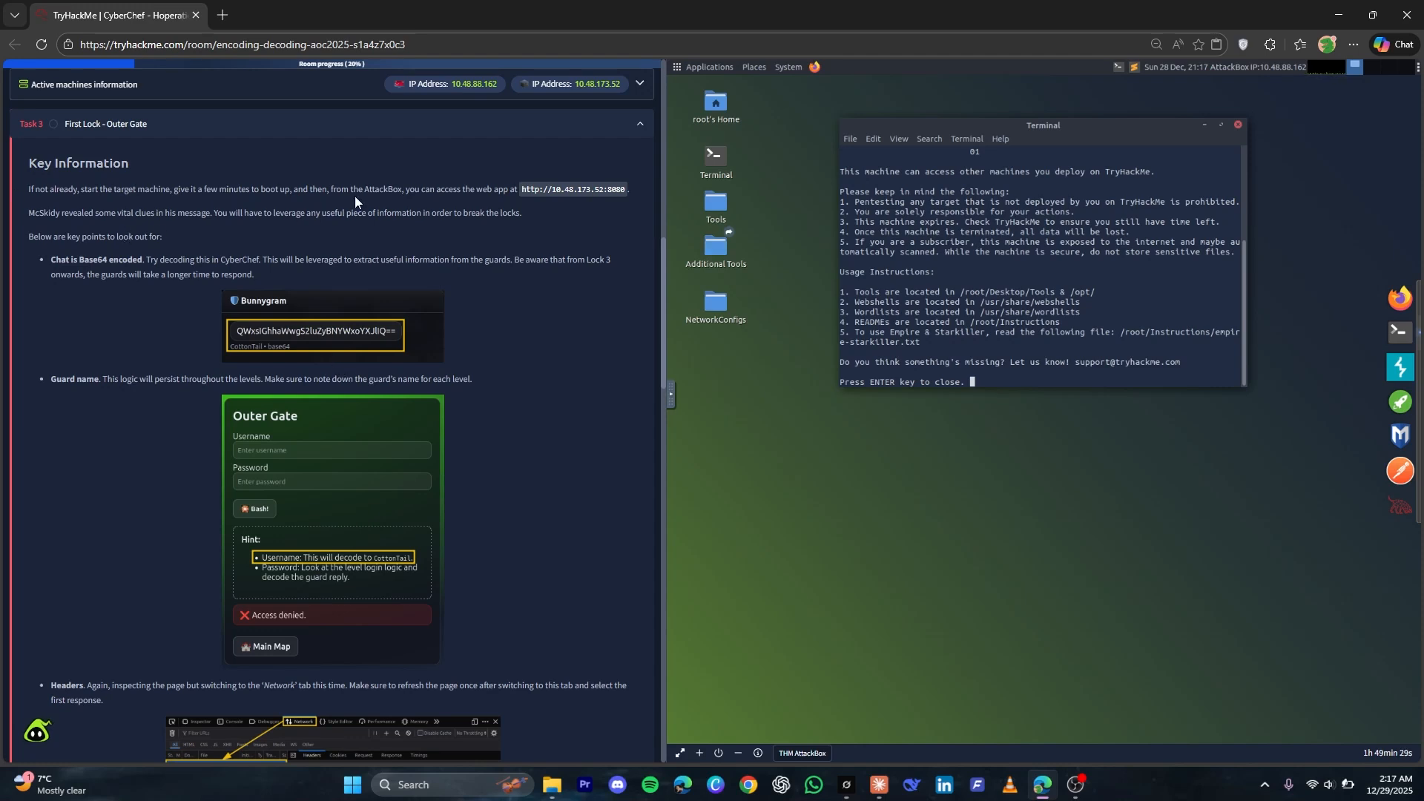
pyautogui.click(1240, 128)
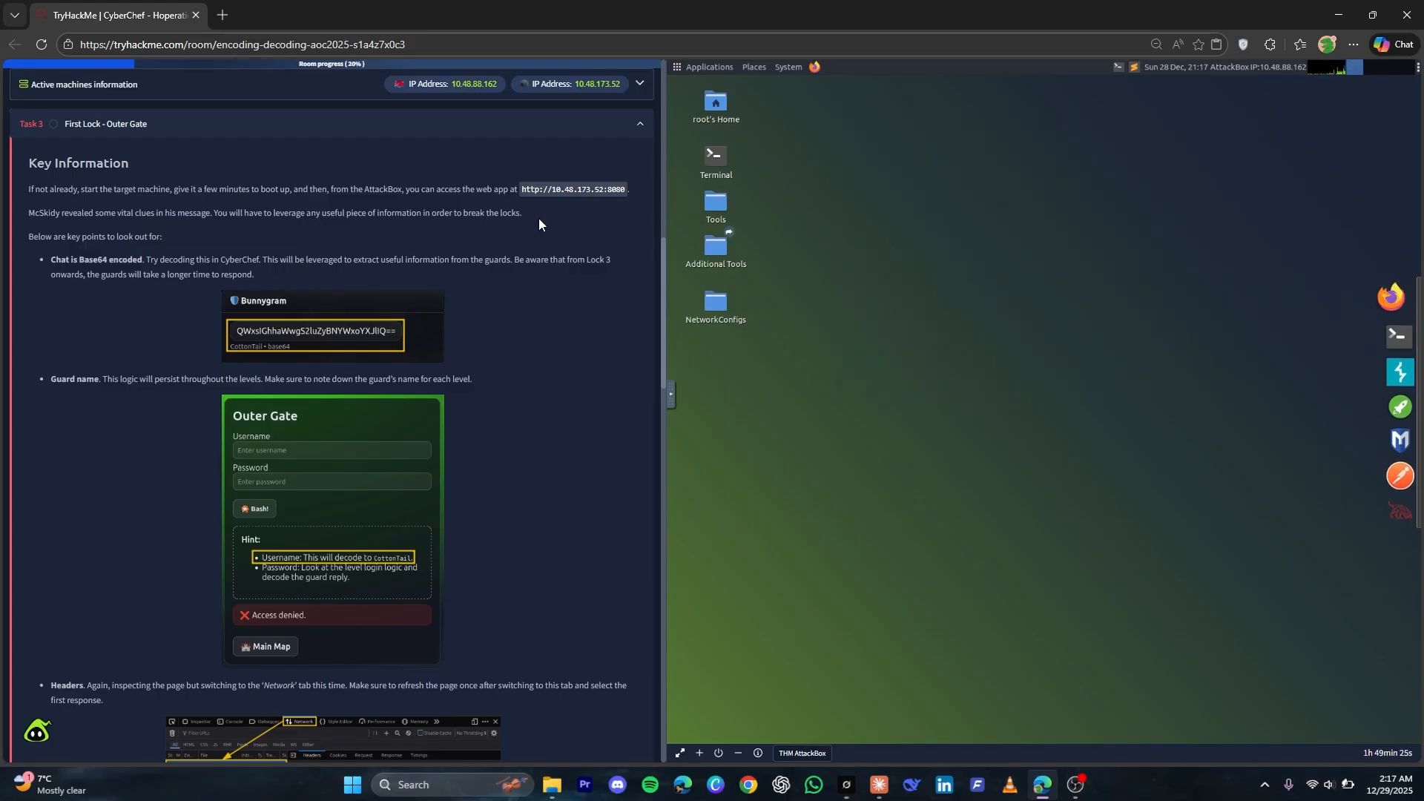
pyautogui.moveTo(521, 191); pyautogui.dragTo(623, 189)
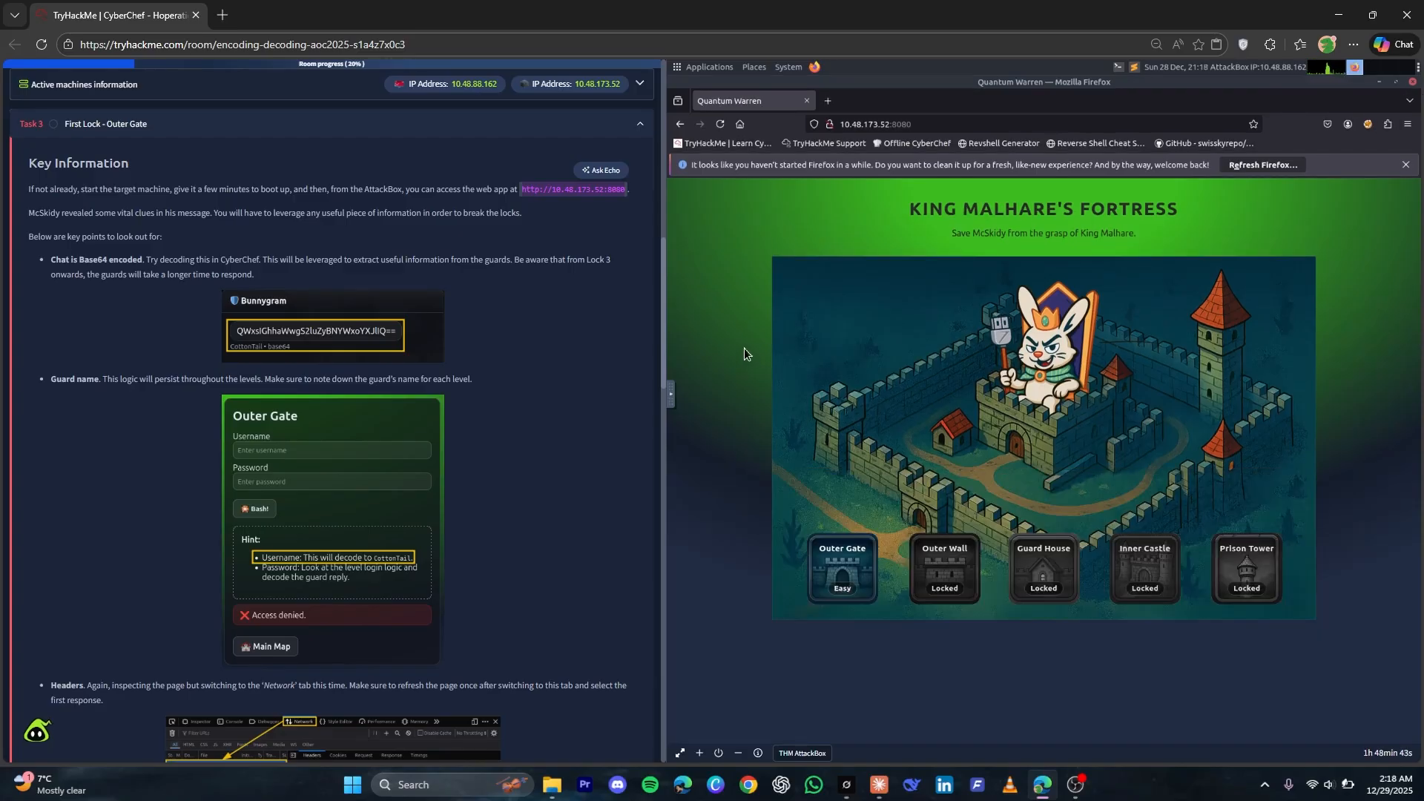
pyautogui.click(841, 552)
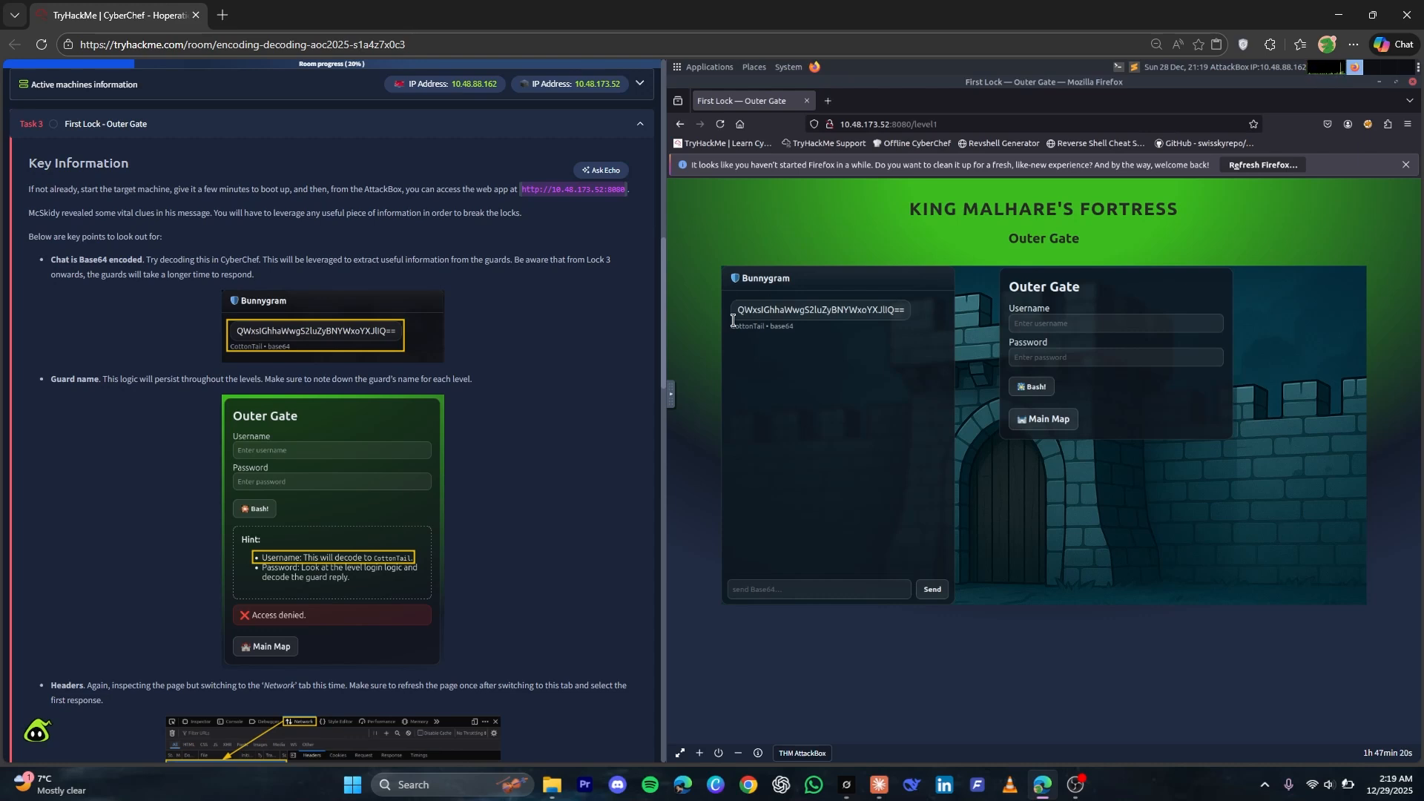
# Open the developer tools for the Outer Gate page and dock them to the right
pyautogui.rightClick(973, 688)
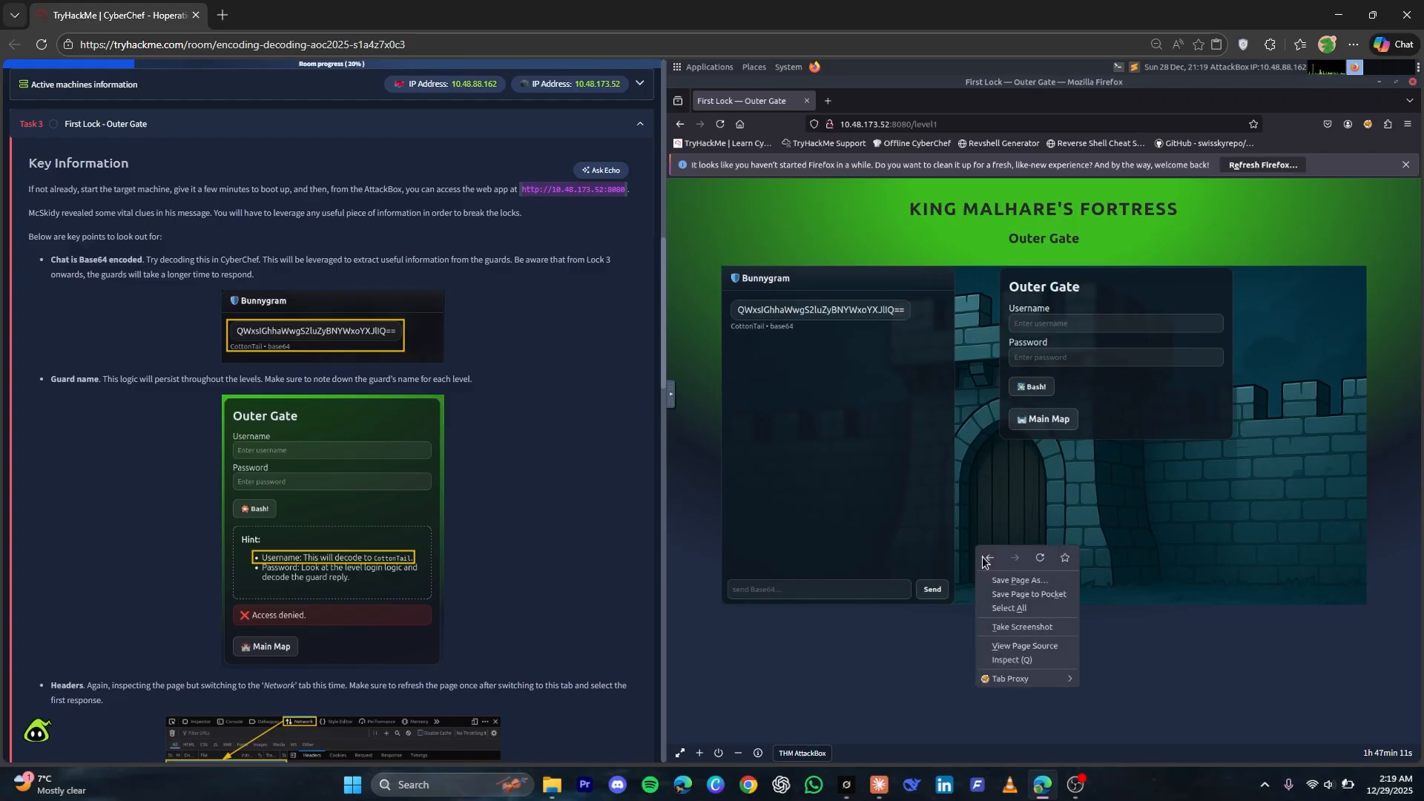
pyautogui.click(1026, 660)
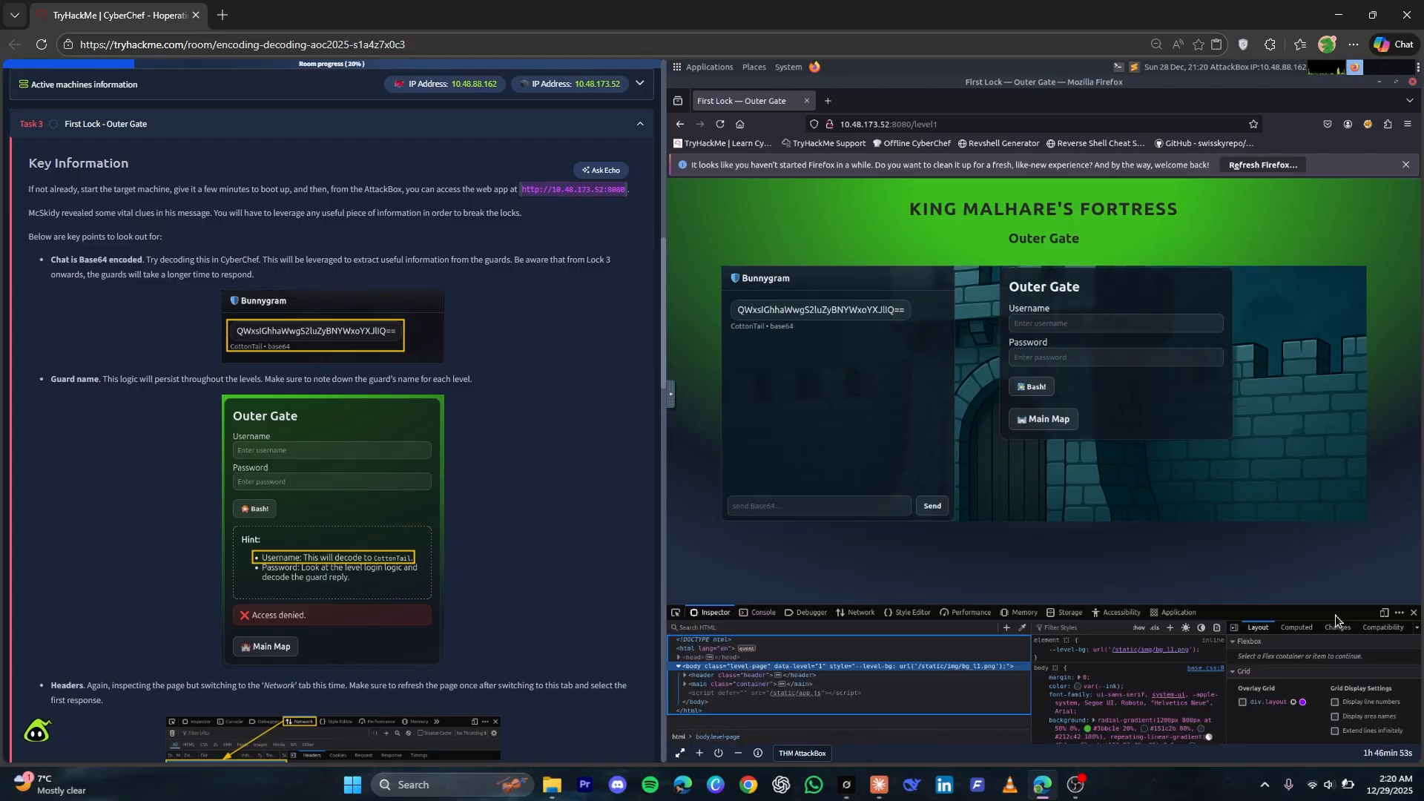
pyautogui.click(1398, 613)
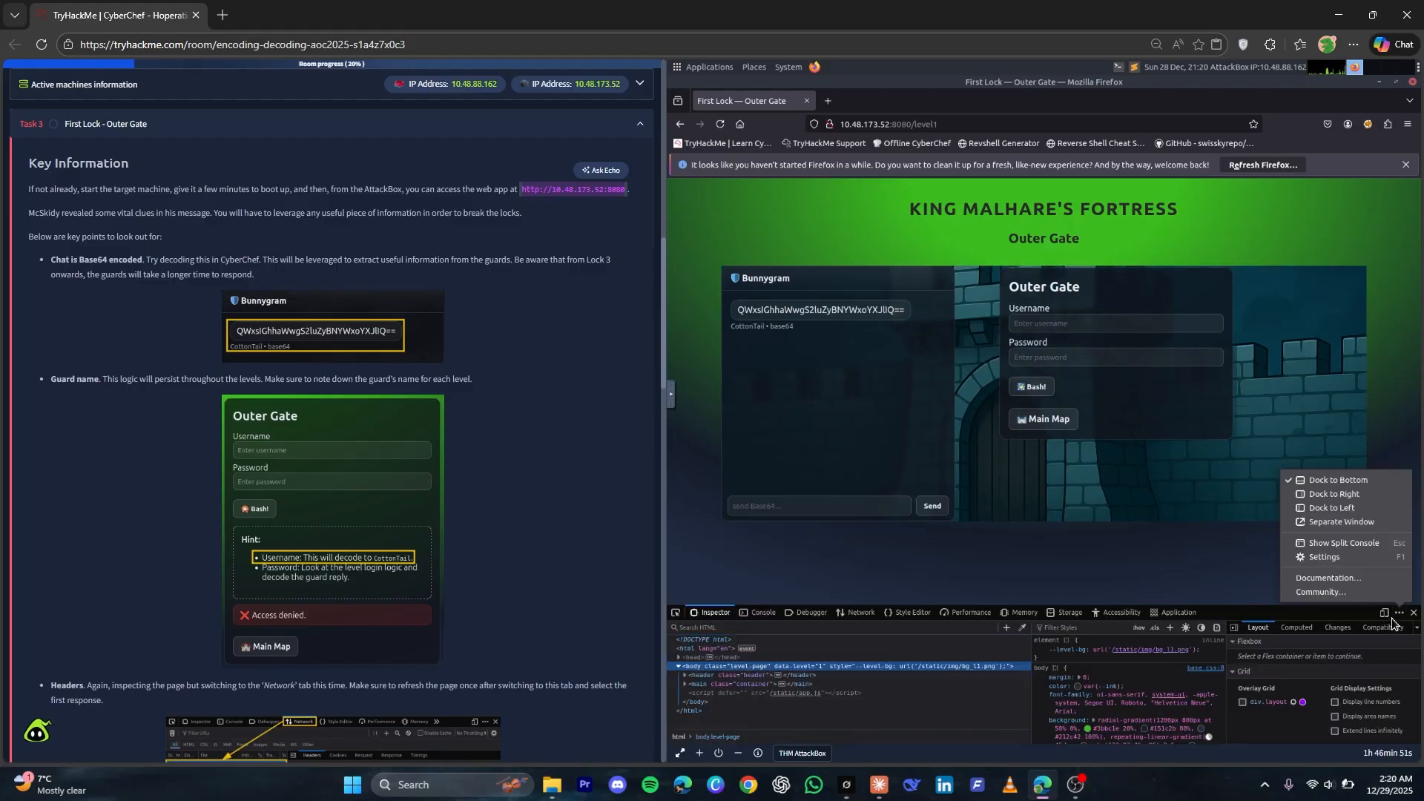
pyautogui.click(1318, 497)
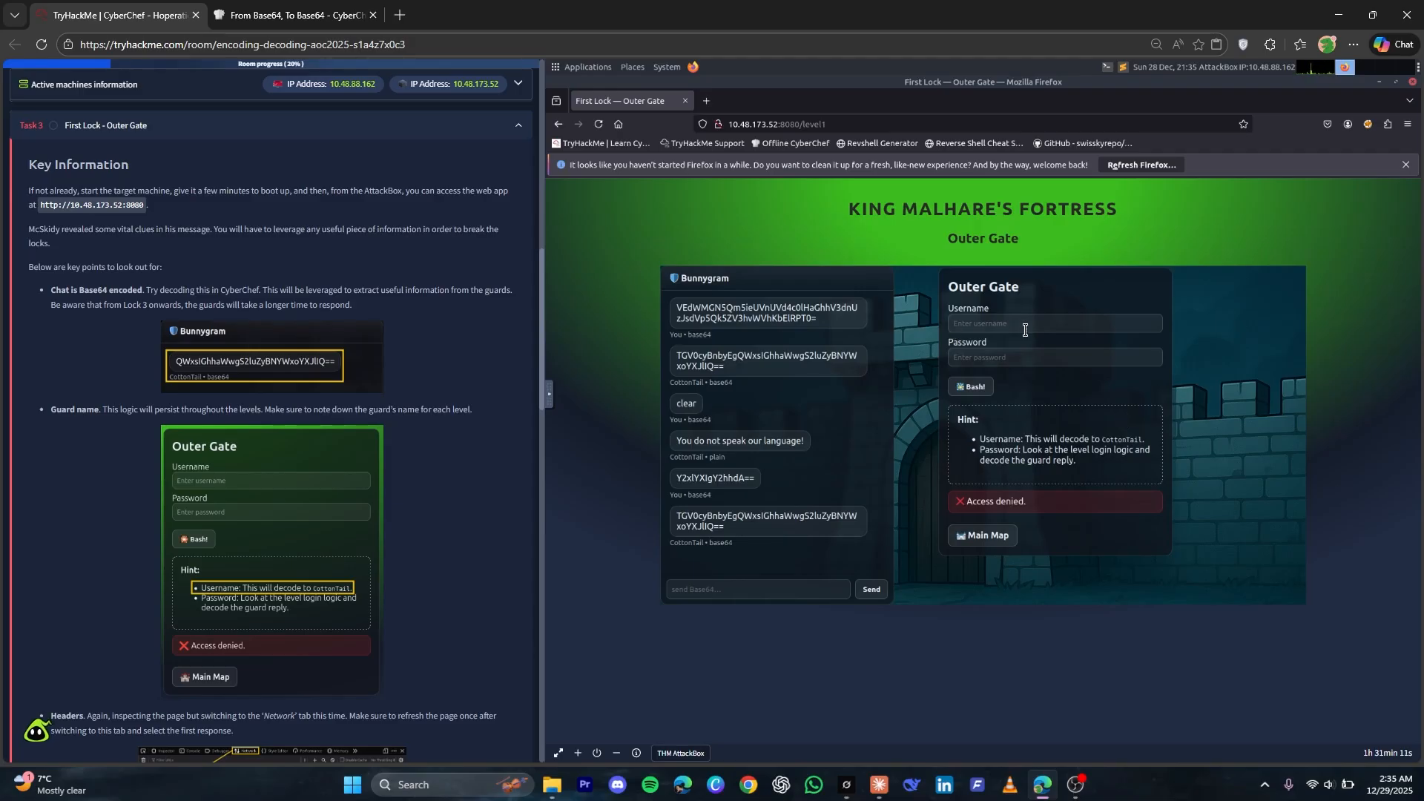
# Copy CottonTail from the Outer Gate hint into the login form's Username field
pyautogui.doubleClick(1121, 442)
pyautogui.rightClick(1127, 441)
pyautogui.click(1148, 453)
pyautogui.click(1030, 324)
pyautogui.hotkey('ctrl', 'v')
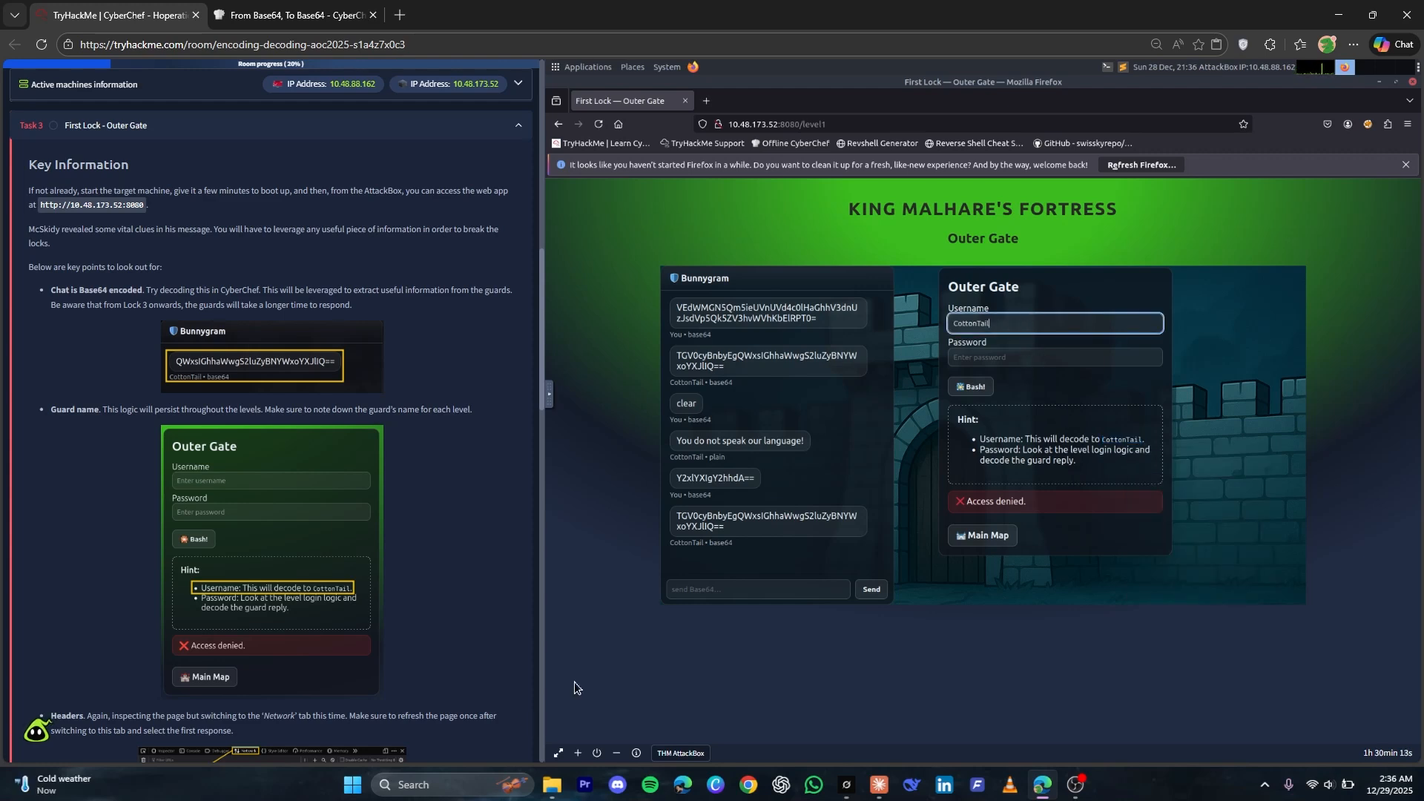
# Inspect the Outer Gate page's network traffic, reload the page and show the headers of the level1 request
pyautogui.rightClick(1035, 625)
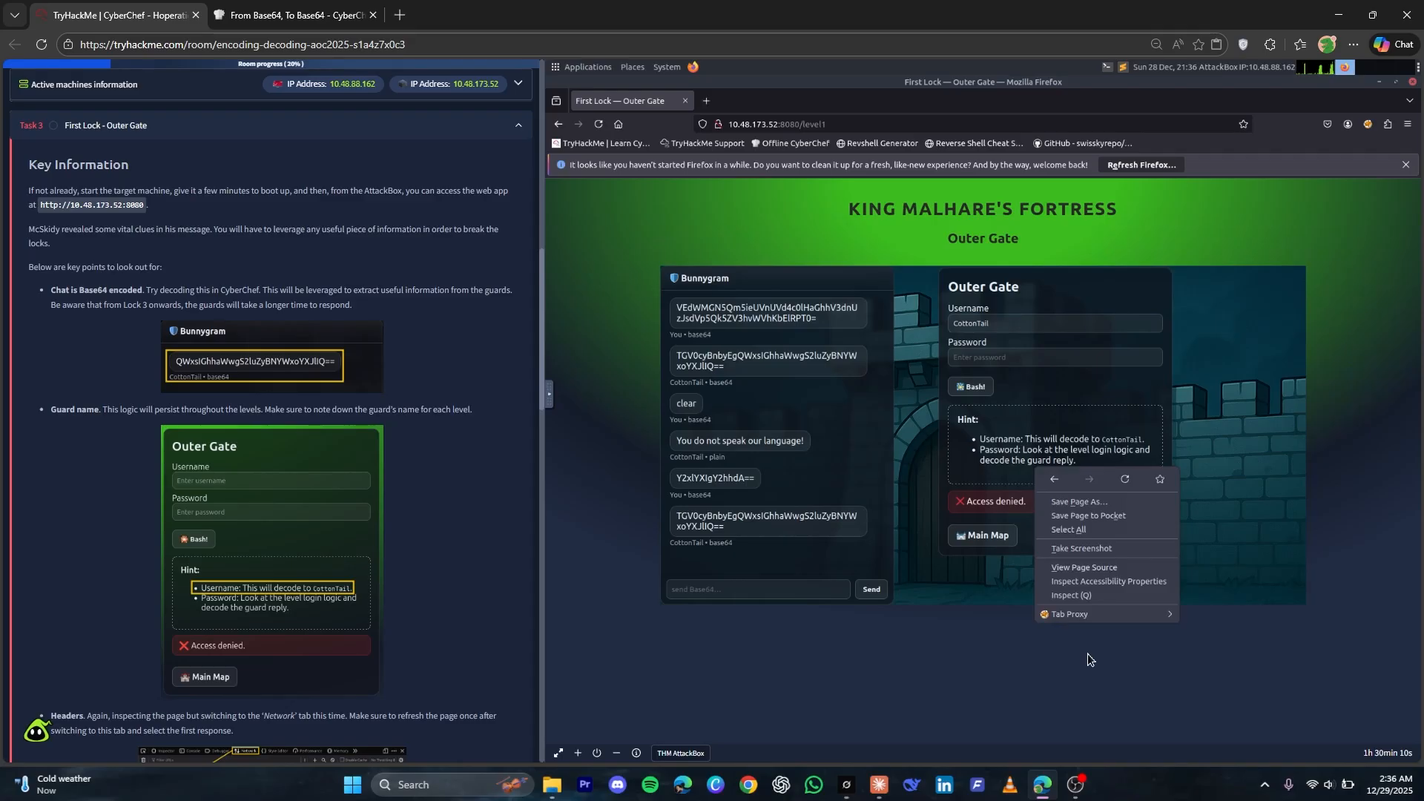
pyautogui.click(1083, 595)
pyautogui.click(1258, 186)
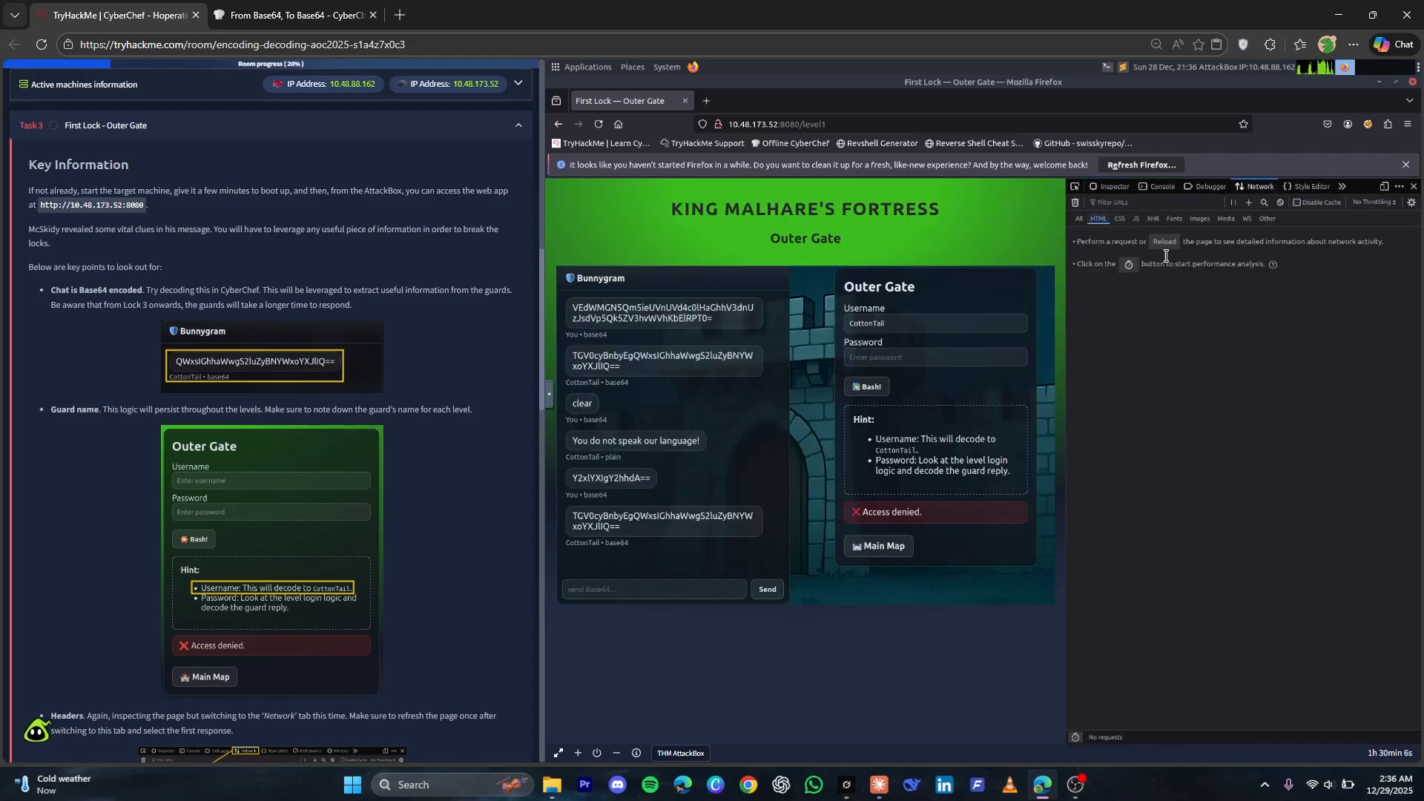
pyautogui.click(1165, 242)
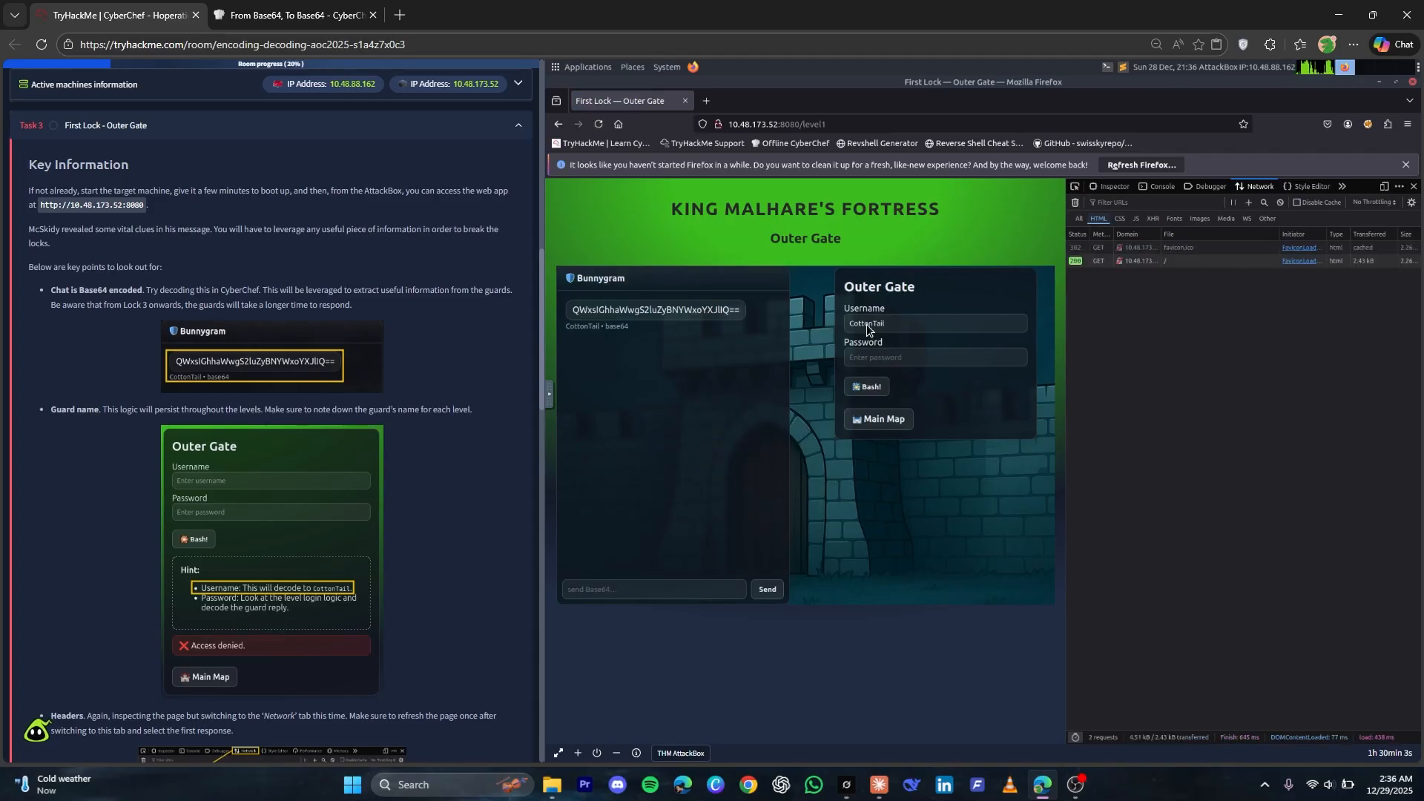
pyautogui.click(1143, 261)
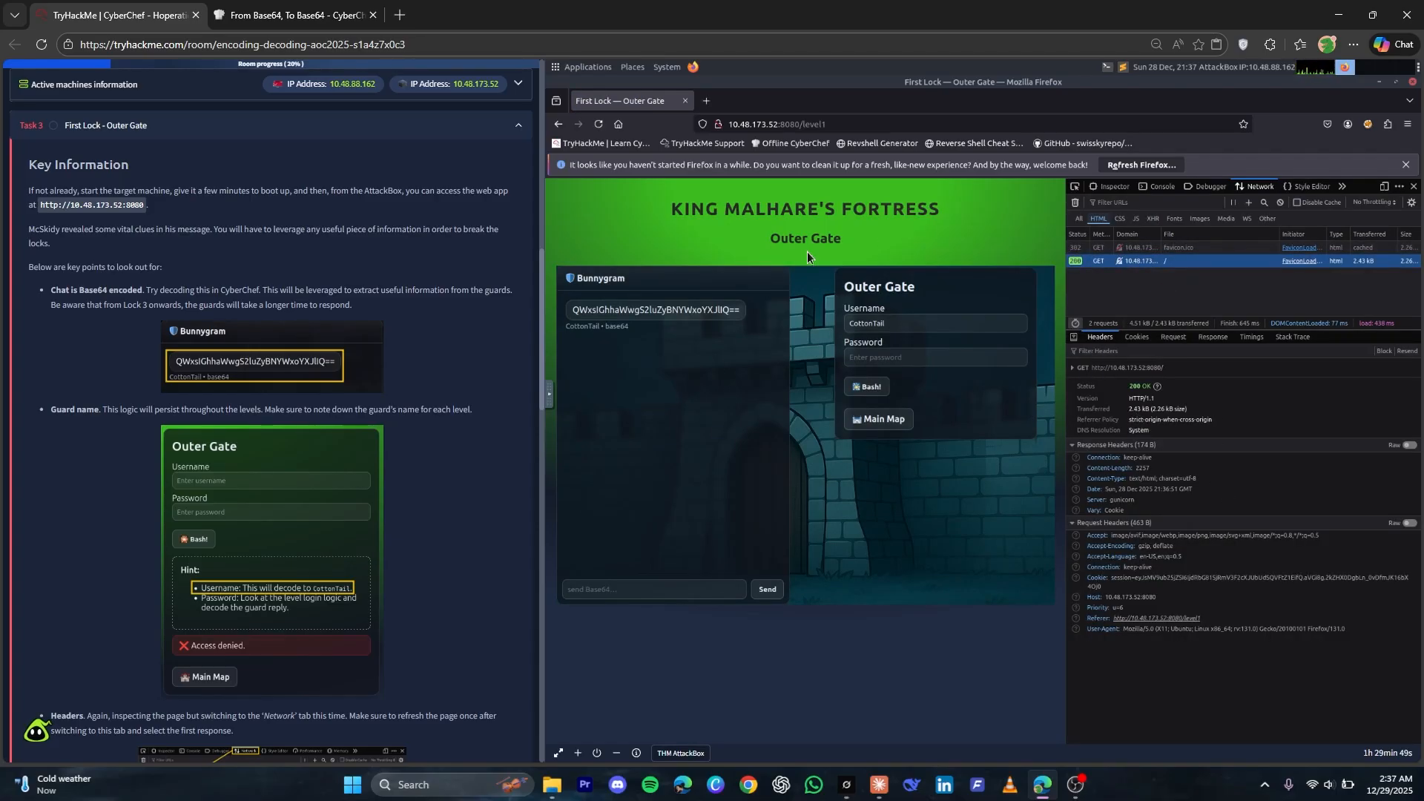
pyautogui.press('F5')
pyautogui.click(1145, 248)
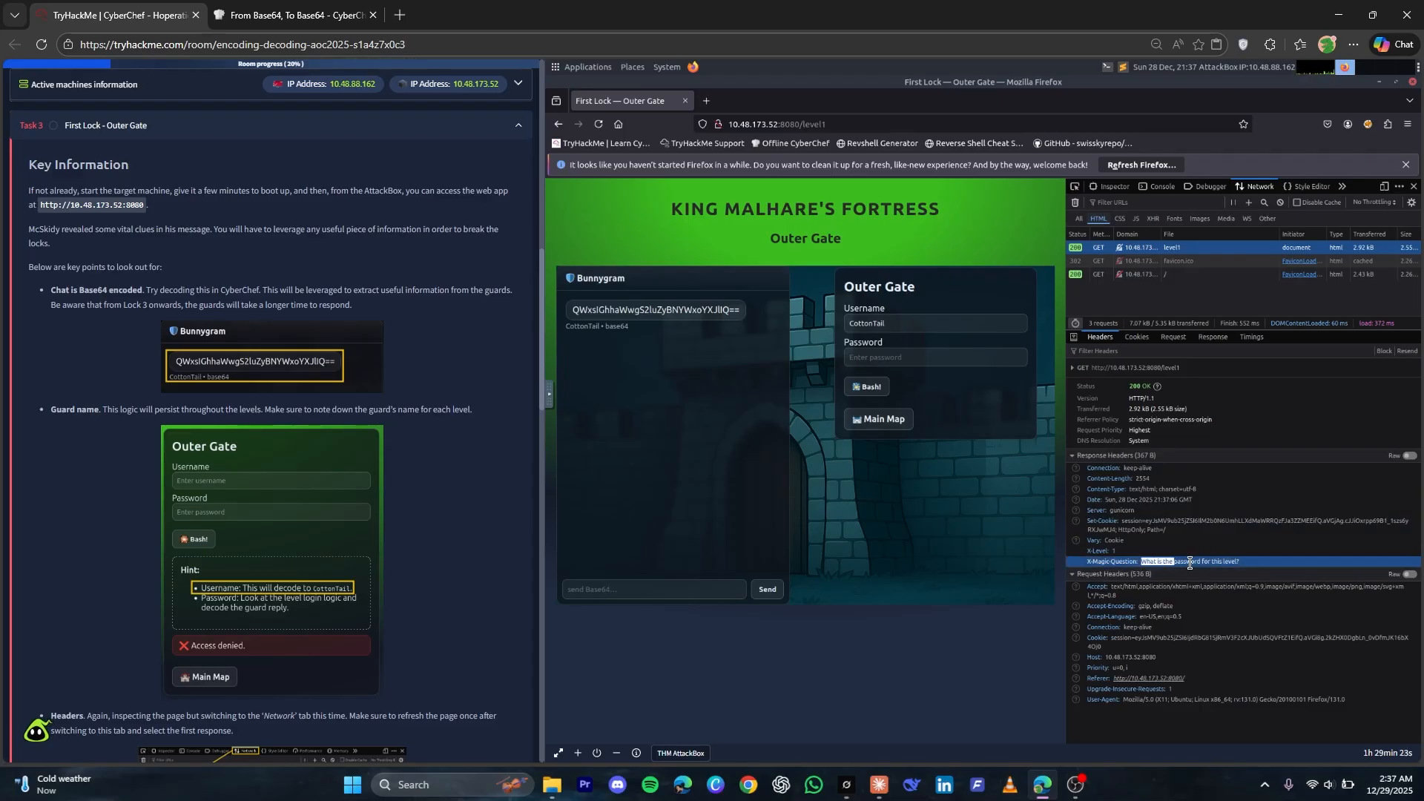
# Copy the X-Magic-Question header value "What is the password for this level?" and replace CyberChef's input with it
pyautogui.click(1146, 552)
pyautogui.moveTo(1143, 562); pyautogui.dragTo(1252, 565)
pyautogui.rightClick(1235, 566)
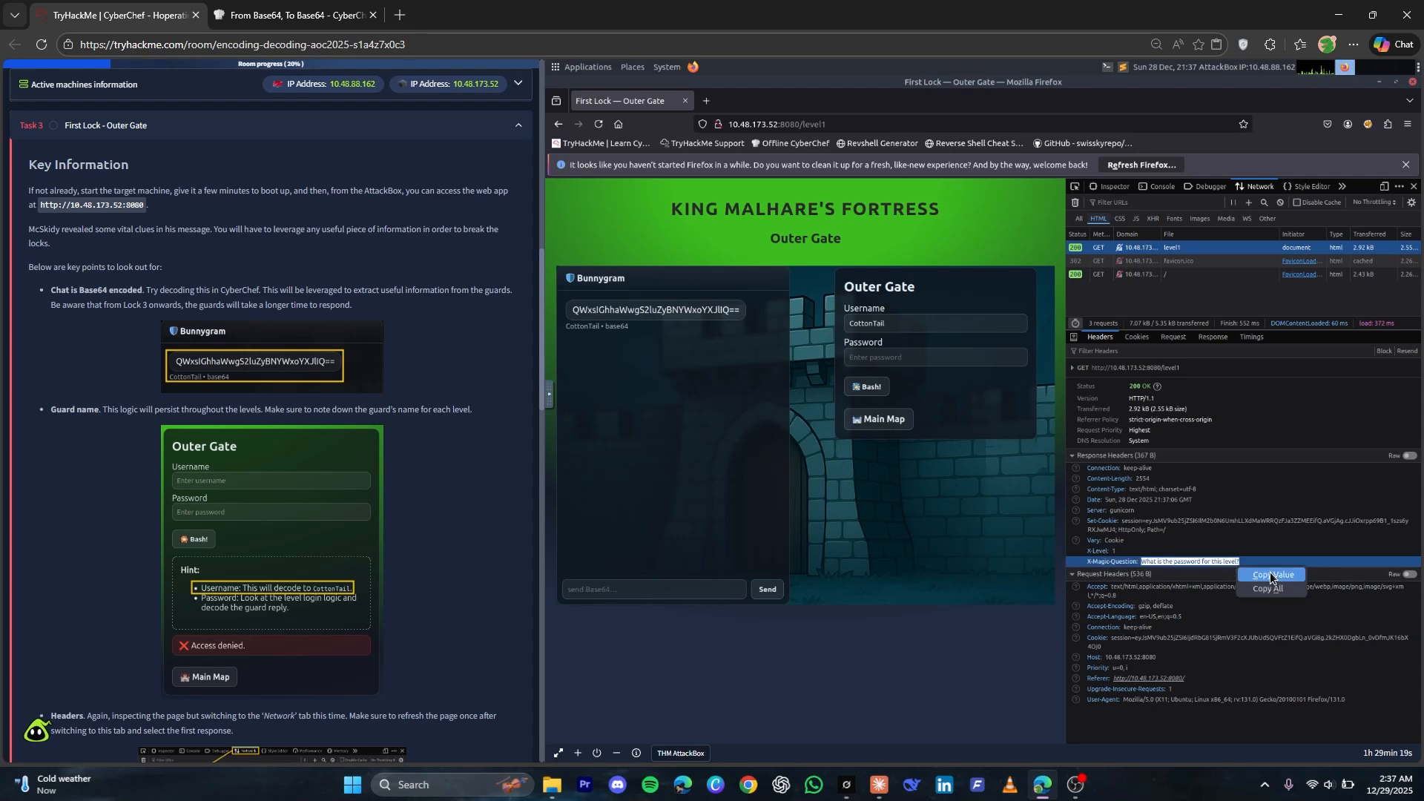
pyautogui.click(1265, 575)
pyautogui.click(310, 6)
pyautogui.click(946, 216)
pyautogui.hotkey('ctrl', 'a')
pyautogui.hotkey('ctrl', 'v')
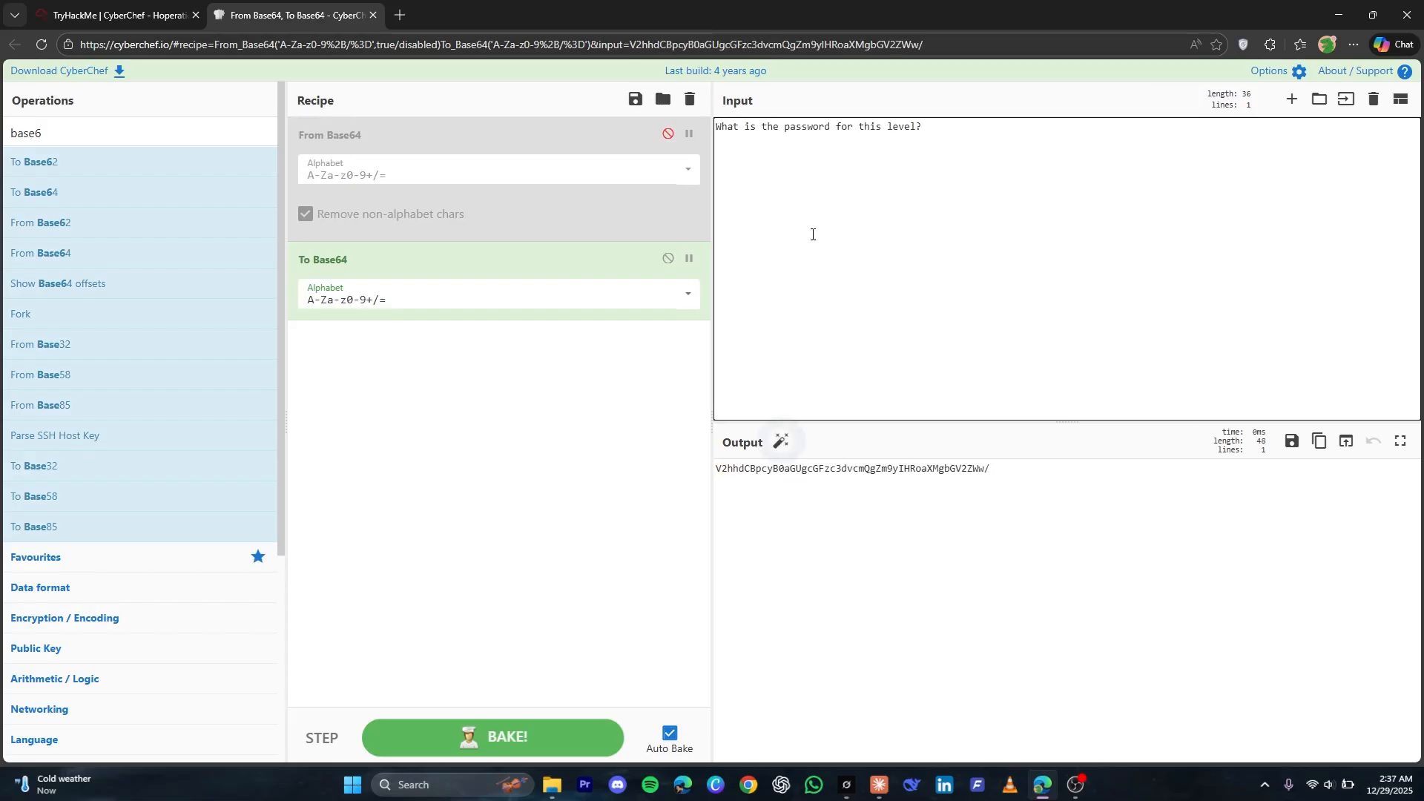
# Clear the CyberChef recipe, search the operations for base64 and add To Base64 to the recipe
pyautogui.click(690, 99)
pyautogui.click(951, 148)
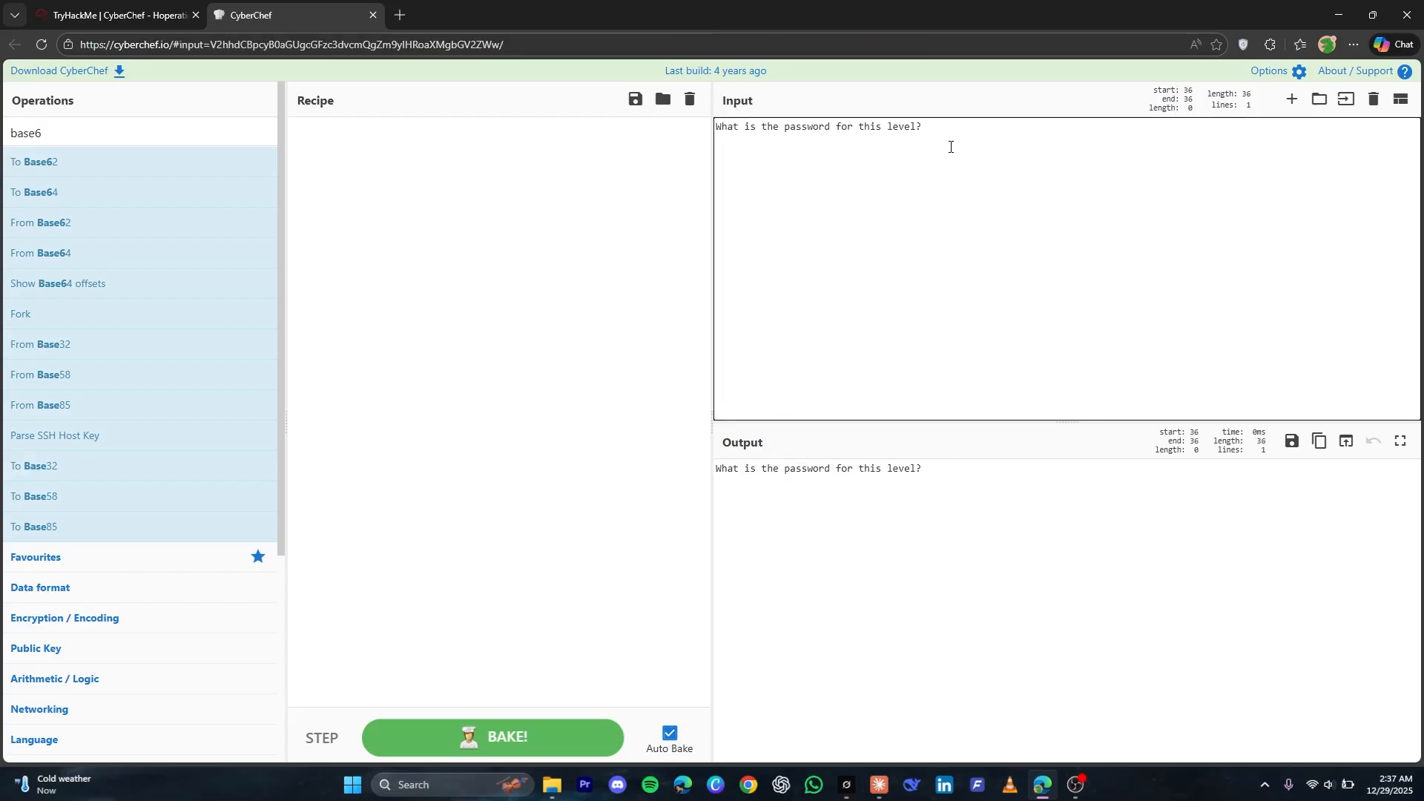
pyautogui.click(77, 134)
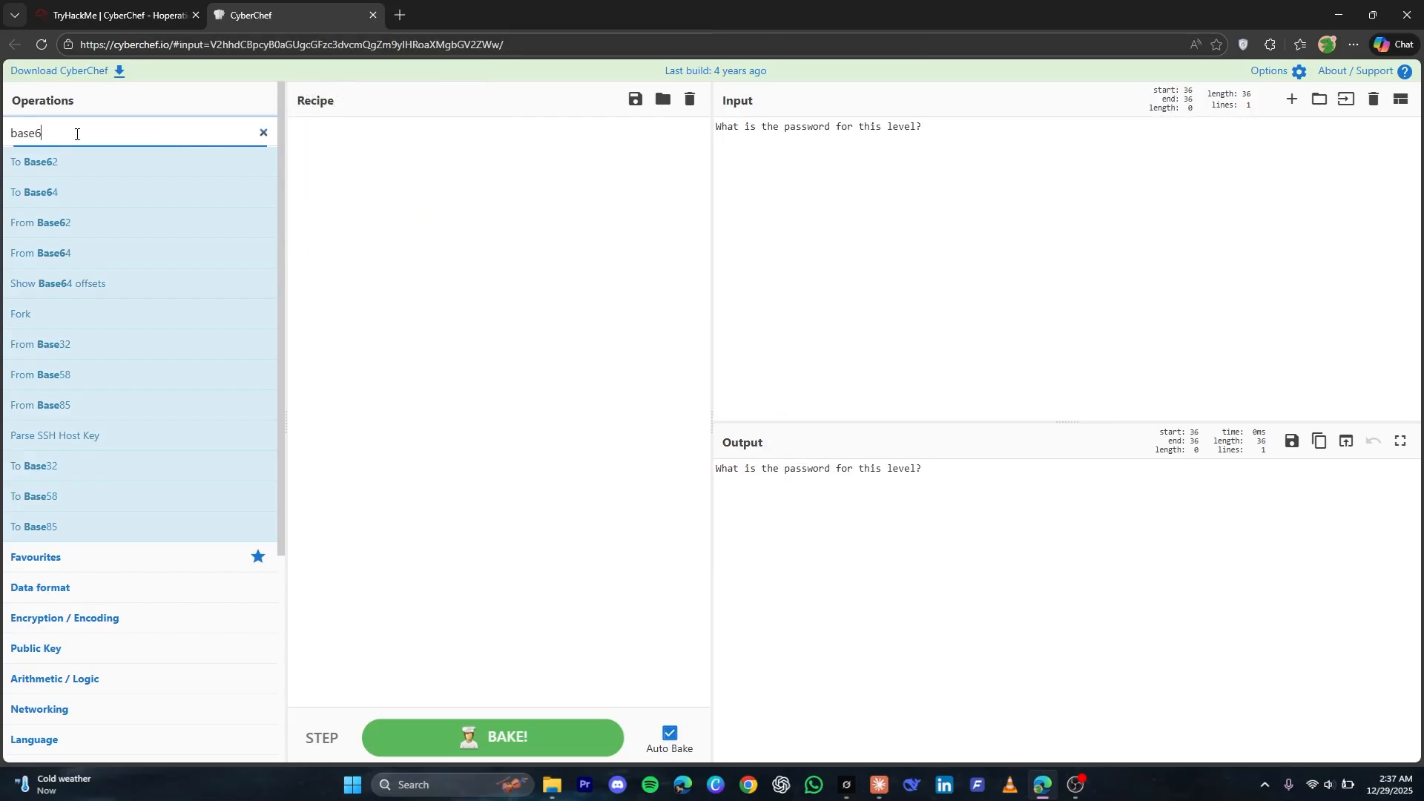
pyautogui.write('5')
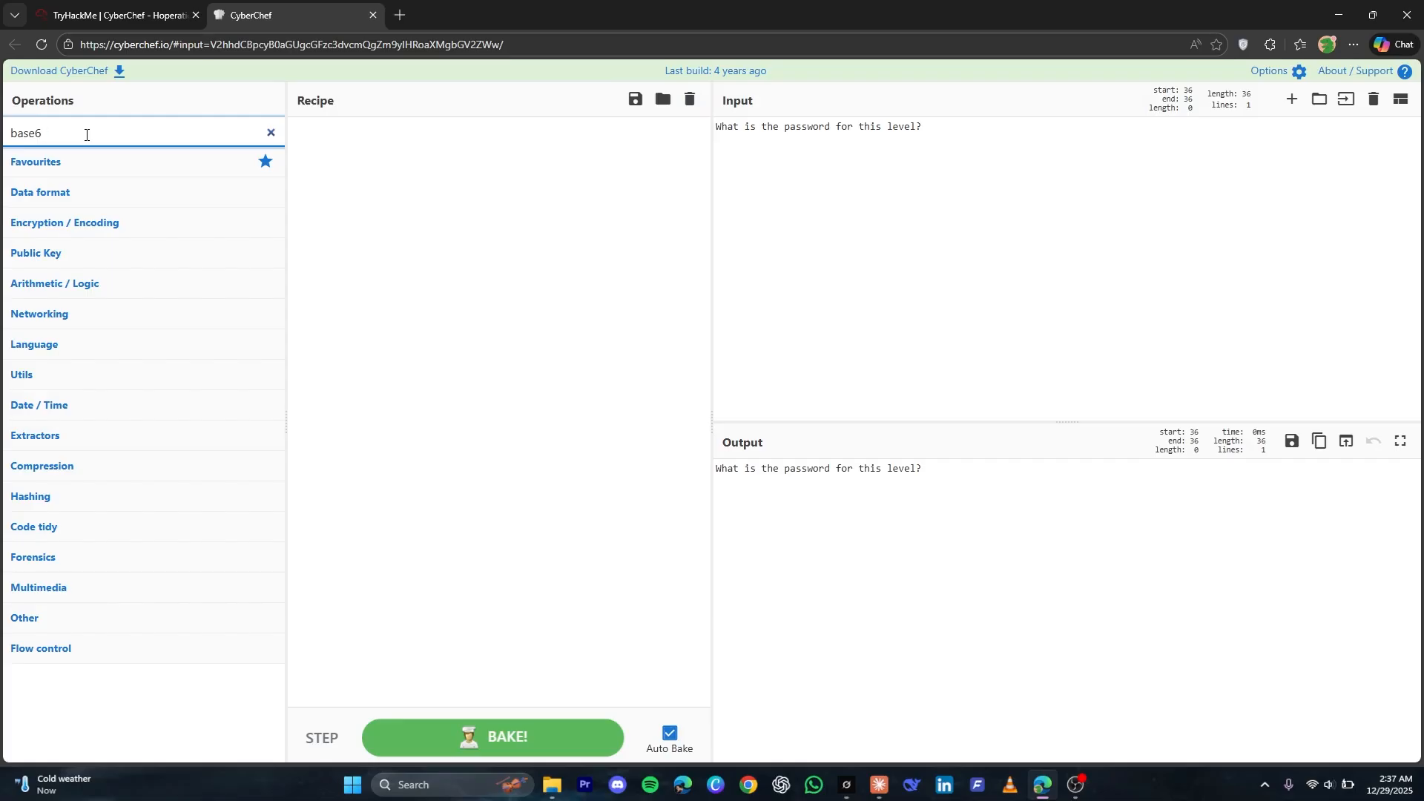
pyautogui.write('4')
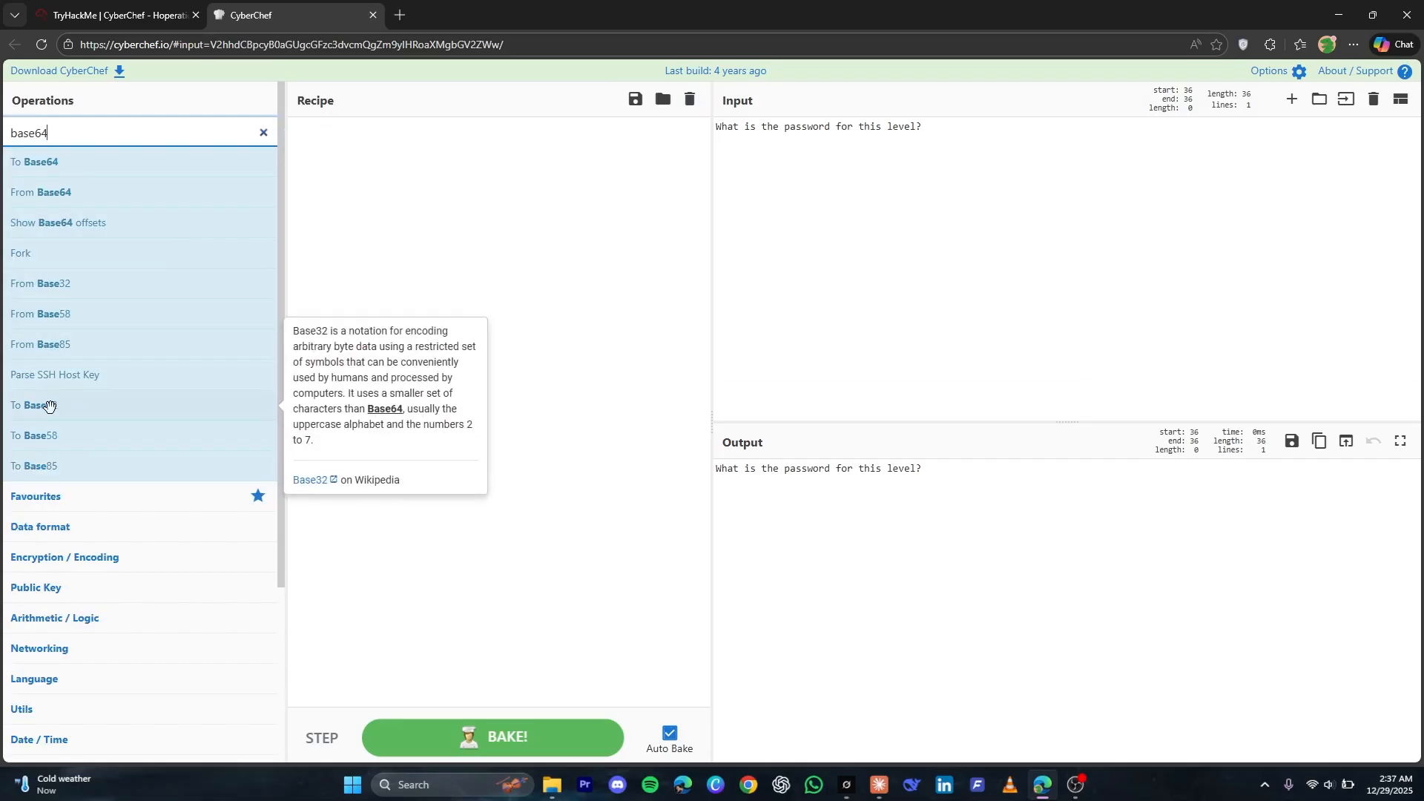
pyautogui.moveTo(114, 171); pyautogui.dragTo(545, 220)
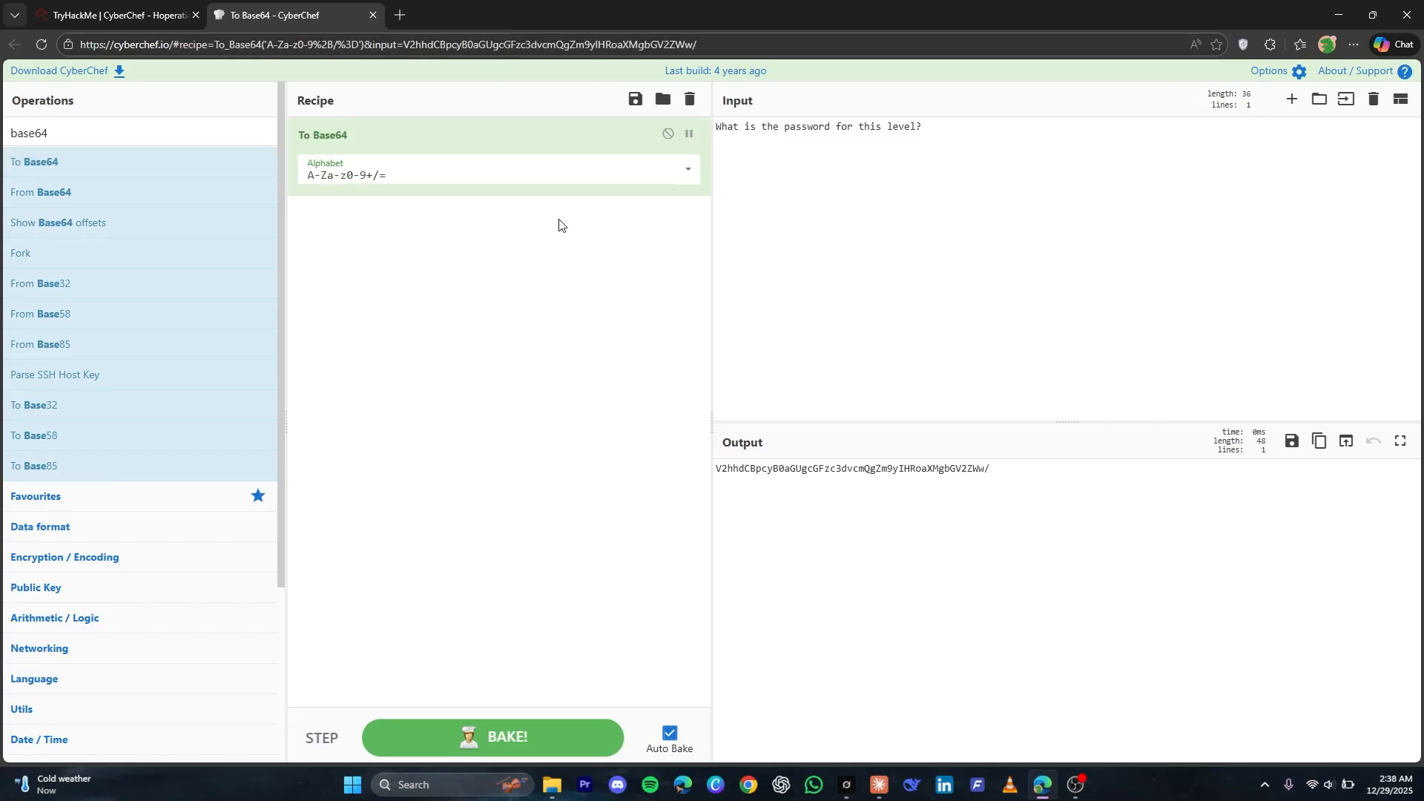
# Copy the complete Base64 output from CyberChef and send it to the guard in the TryHackMe tab's Bunnygram chat
pyautogui.doubleClick(836, 471)
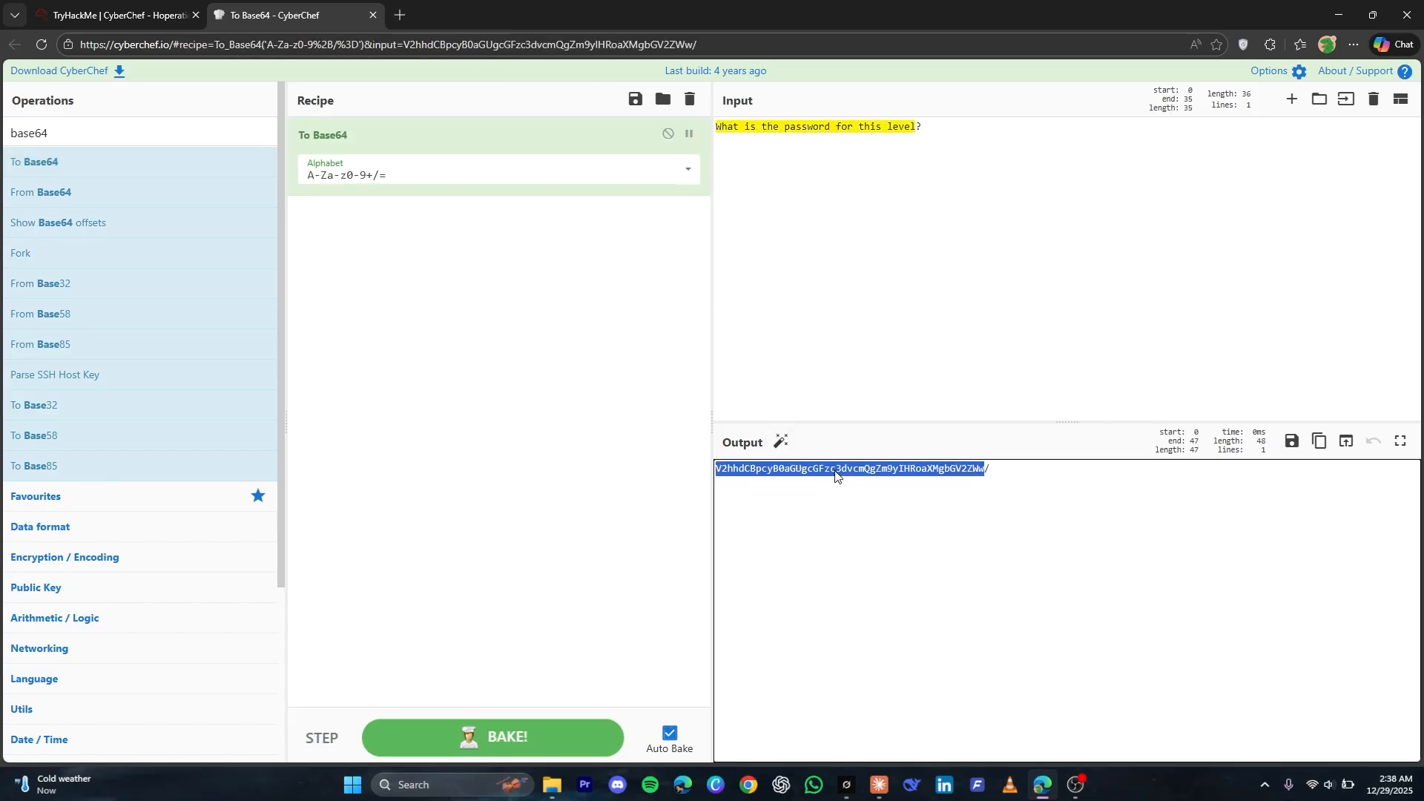
pyautogui.tripleClick(836, 470)
pyautogui.click(56, 15)
pyautogui.doubleClick(617, 326)
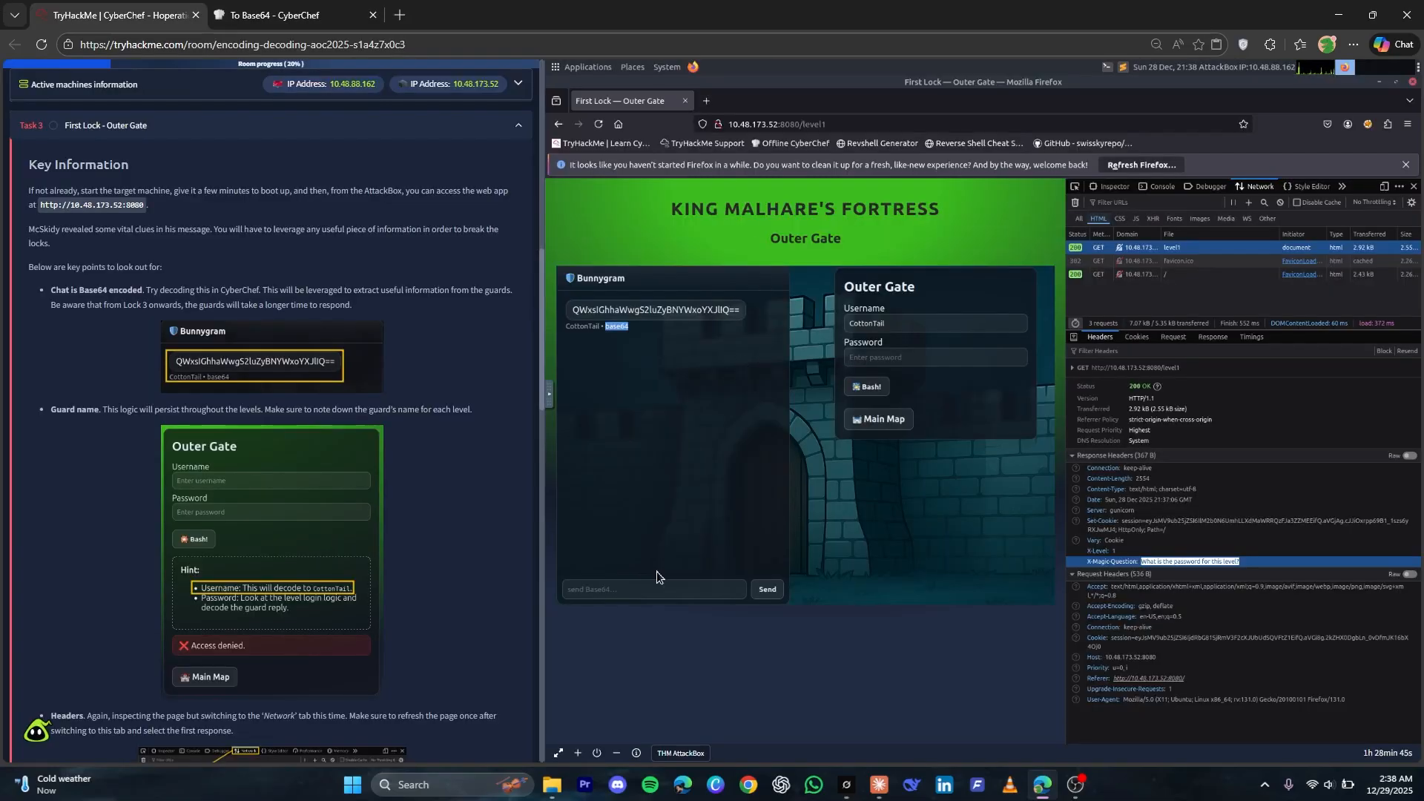
pyautogui.click(661, 590)
pyautogui.hotkey('ctrl', 'v')
pyautogui.click(764, 586)
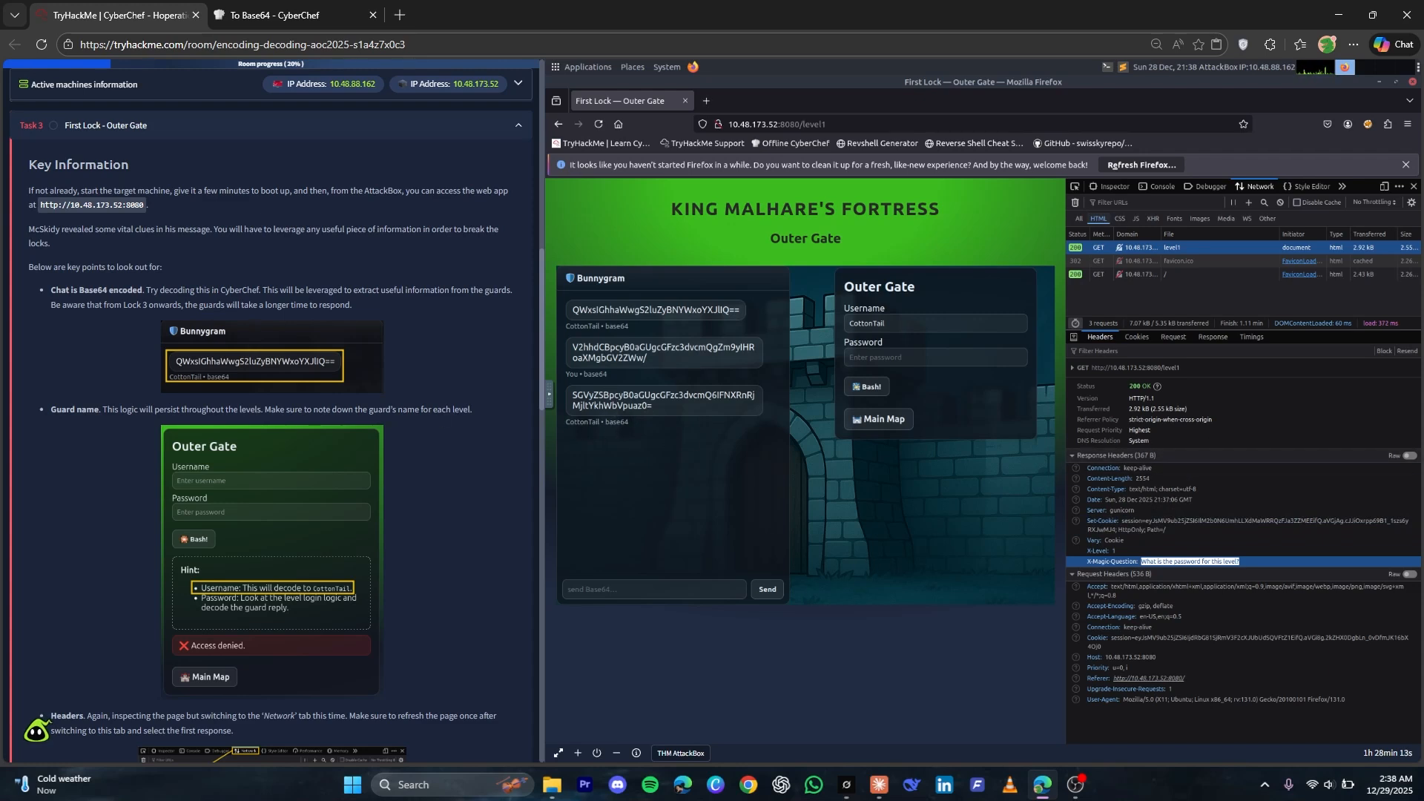
# Open app.js from the page's static sources in the debugger and examine the level 1 password login logic
pyautogui.click(1190, 186)
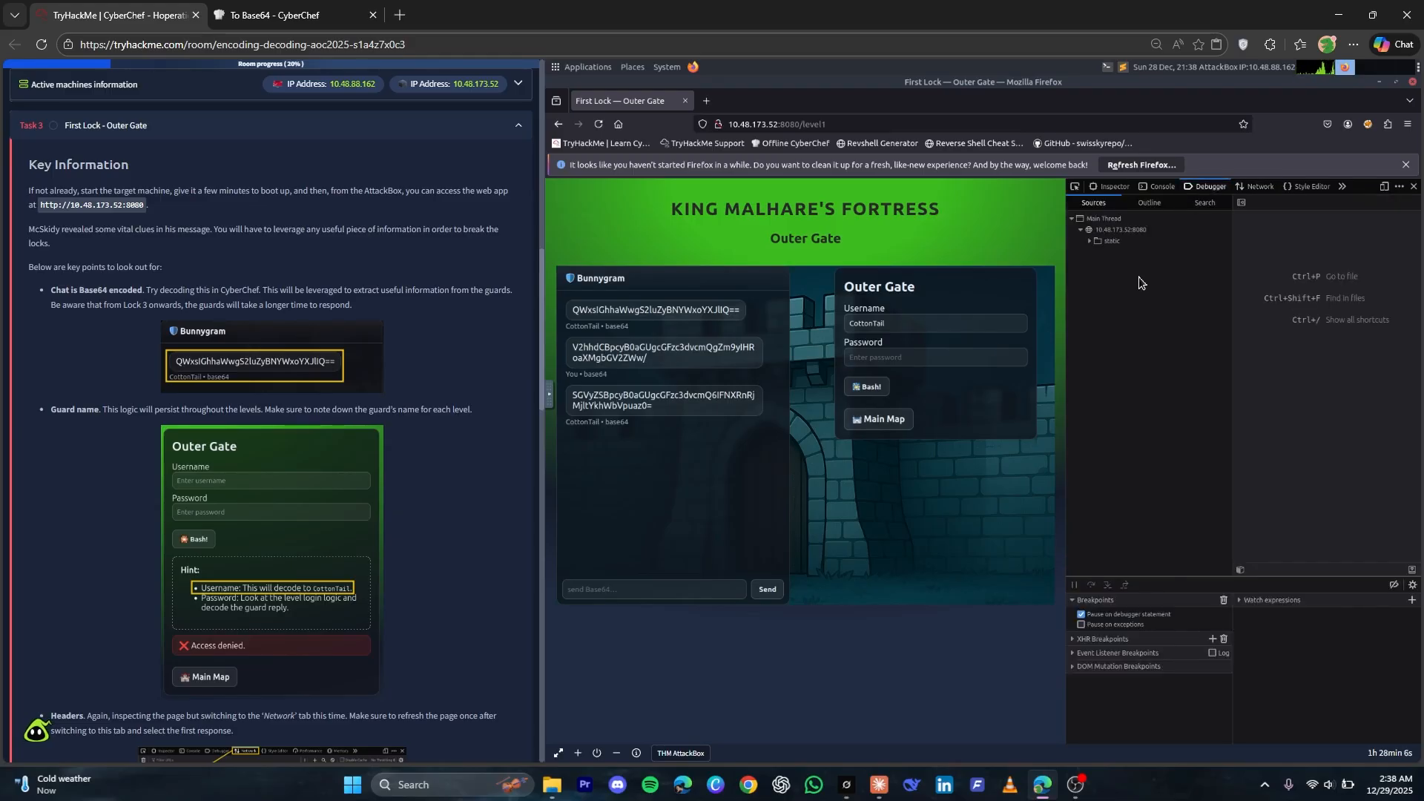
pyautogui.click(1116, 242)
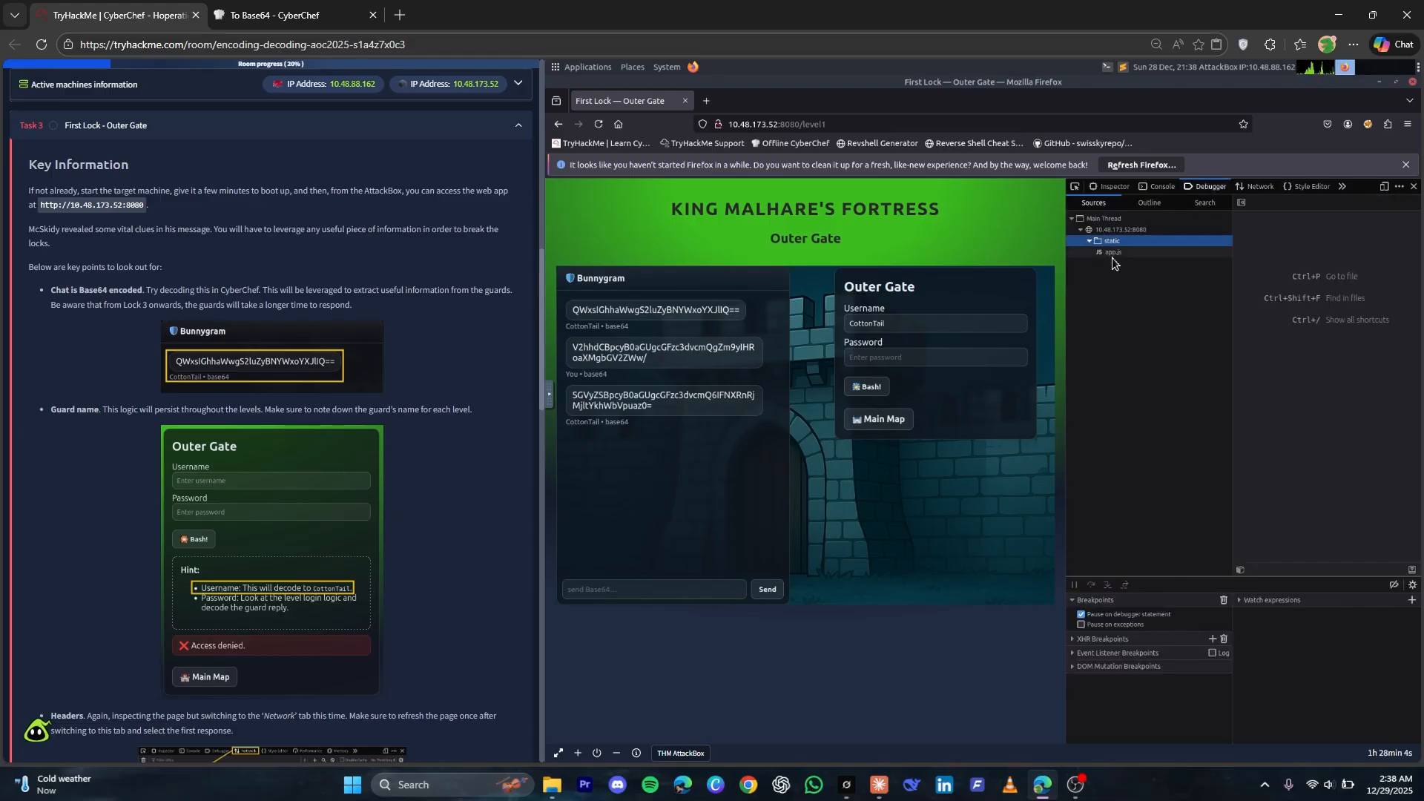
pyautogui.click(1113, 252)
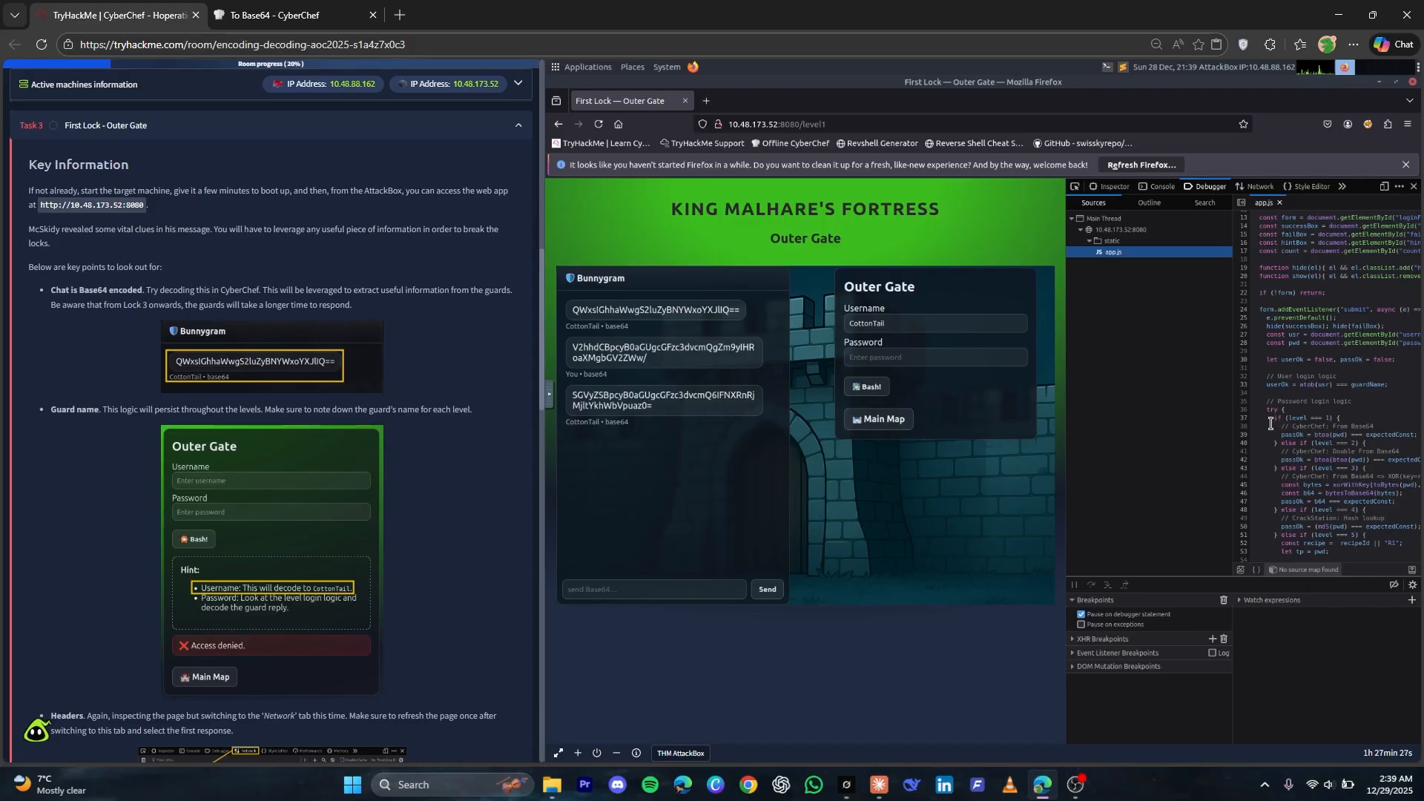
pyautogui.moveTo(1282, 435); pyautogui.dragTo(1415, 433)
pyautogui.doubleClick(1324, 435)
pyautogui.moveTo(1369, 436); pyautogui.dragTo(1414, 437)
# Replace CyberChef's input with the guard's latest Base64 reply and decode it with a fresh From Base64 recipe
pyautogui.tripleClick(590, 399)
pyautogui.click(590, 399)
pyautogui.click(290, 15)
pyautogui.click(902, 189)
pyautogui.hotkey('ctrl', 'a')
pyautogui.hotkey('ctrl', 'v')
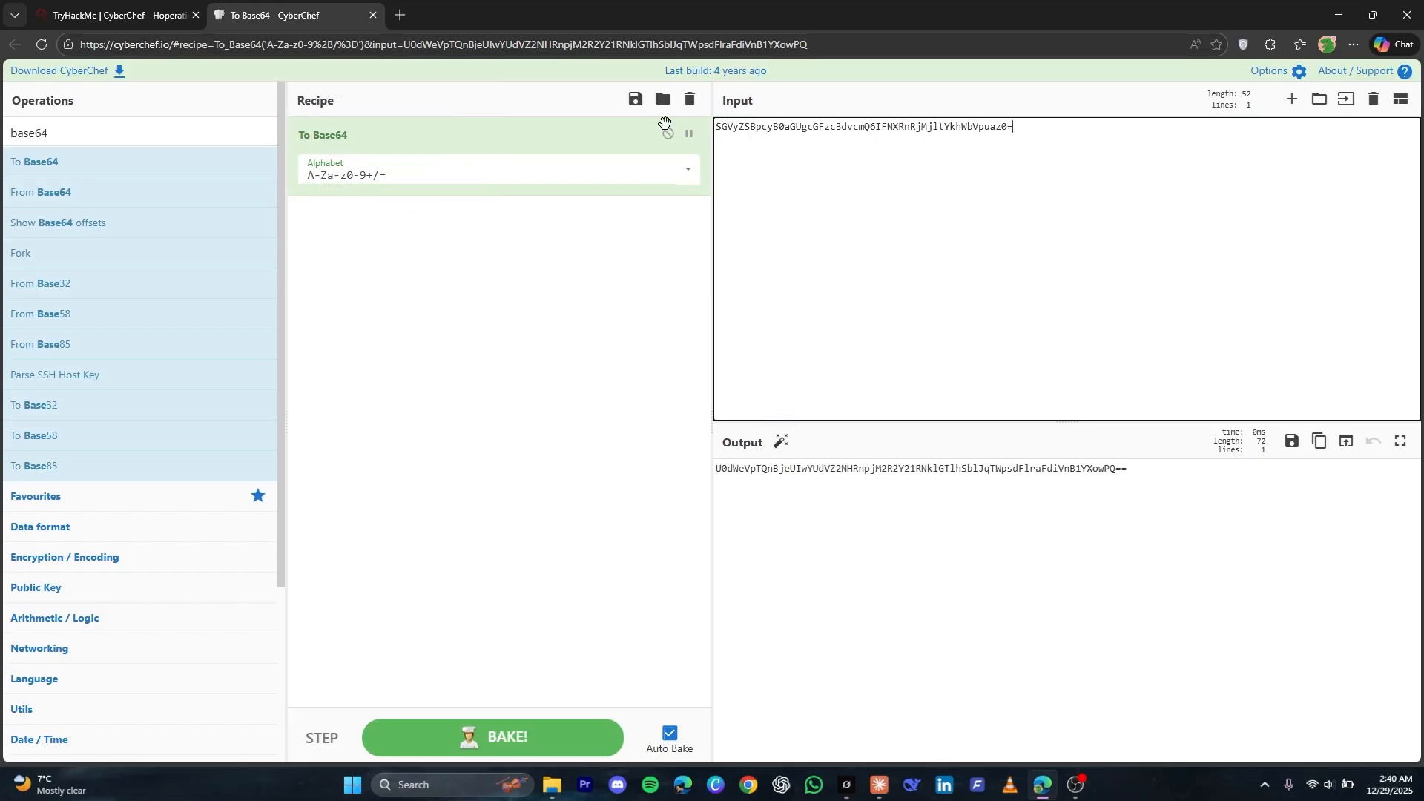
pyautogui.click(690, 98)
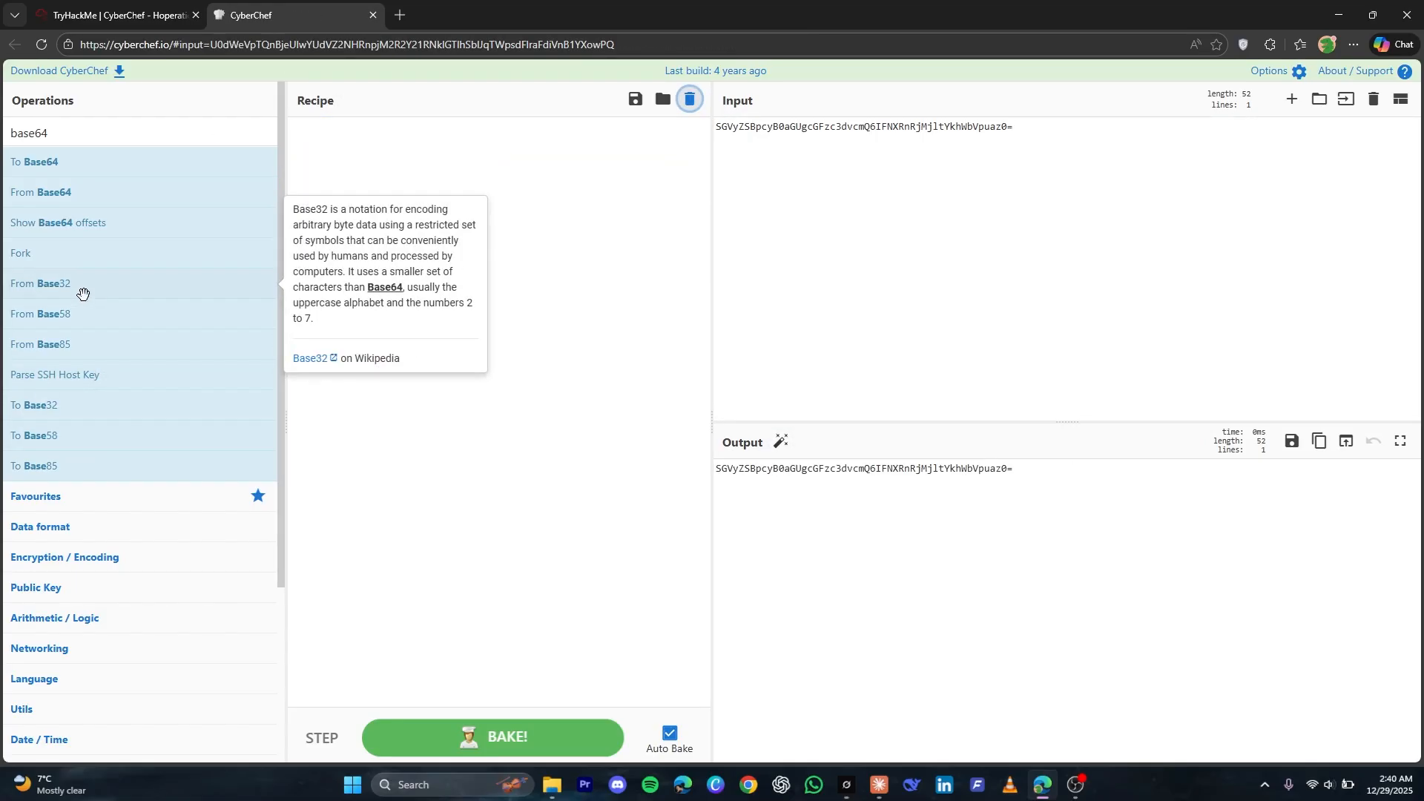
pyautogui.moveTo(57, 192); pyautogui.dragTo(469, 202)
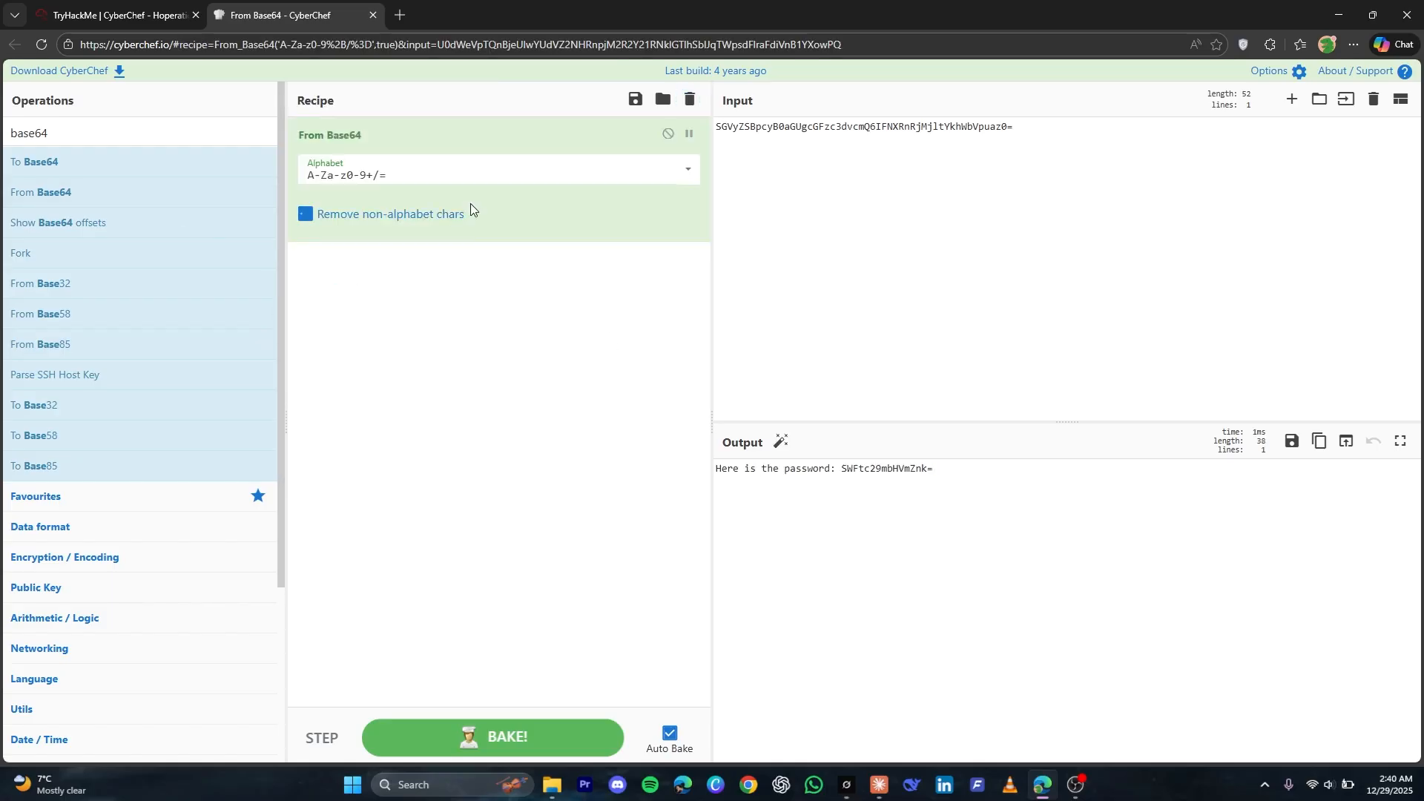
# Try to log in to the Outer Gate with the still-encoded password copied from CyberChef's output into the Password field
pyautogui.moveTo(842, 471); pyautogui.dragTo(951, 470)
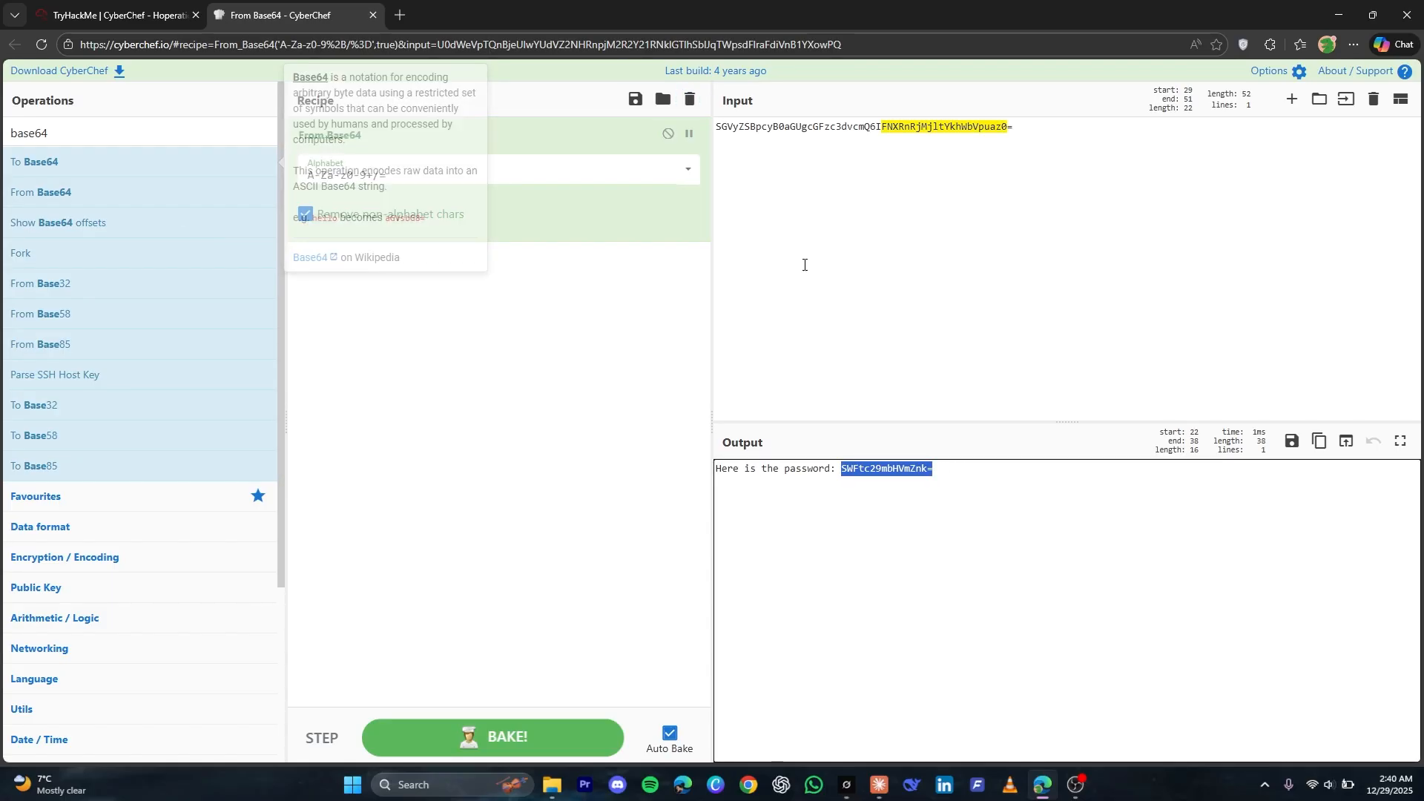
pyautogui.click(111, 15)
pyautogui.click(893, 361)
pyautogui.hotkey('ctrl', 'v')
pyautogui.click(873, 388)
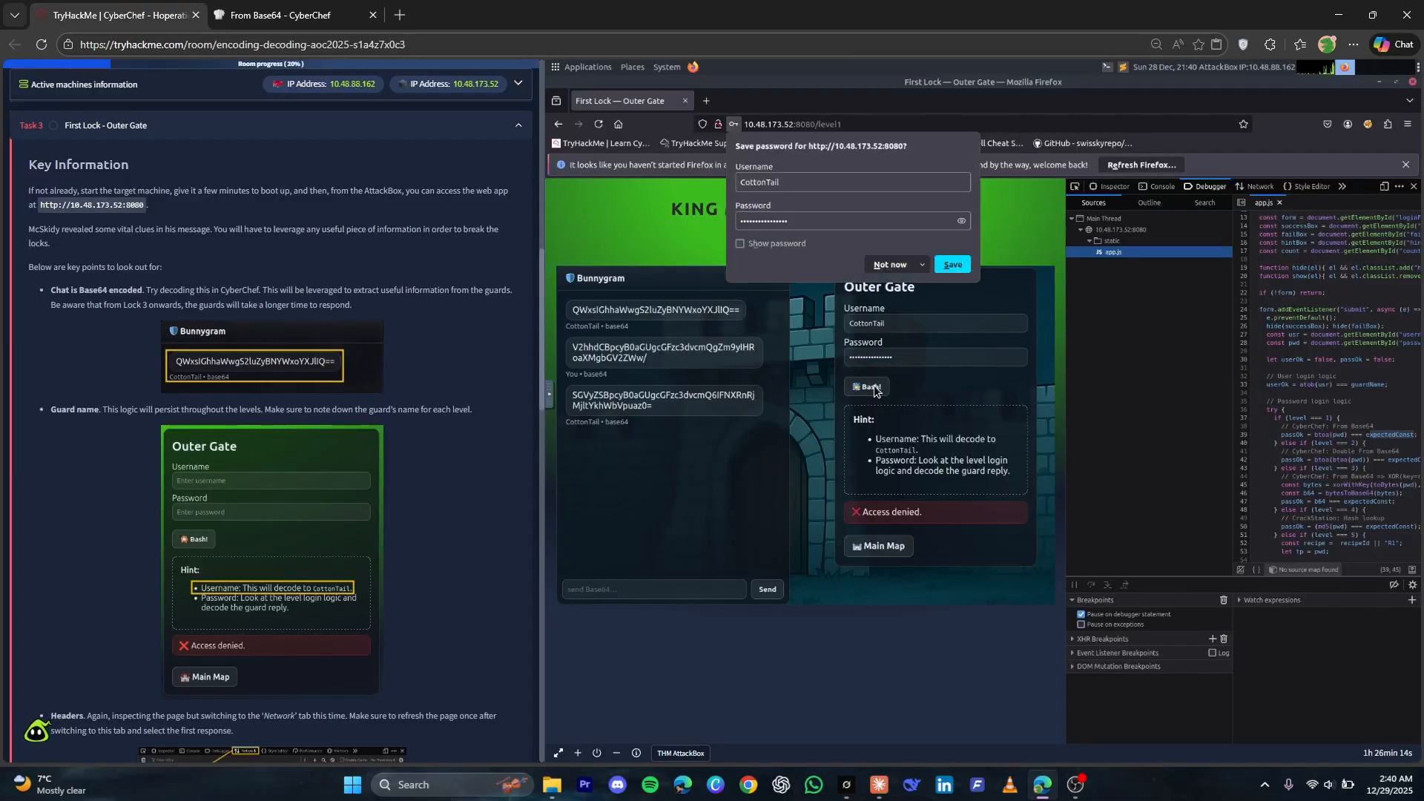
# Replace CyberChef's input with the encoded password from its own output to decode it from Base64 again
pyautogui.hotkey('ctrl', 'Tab')
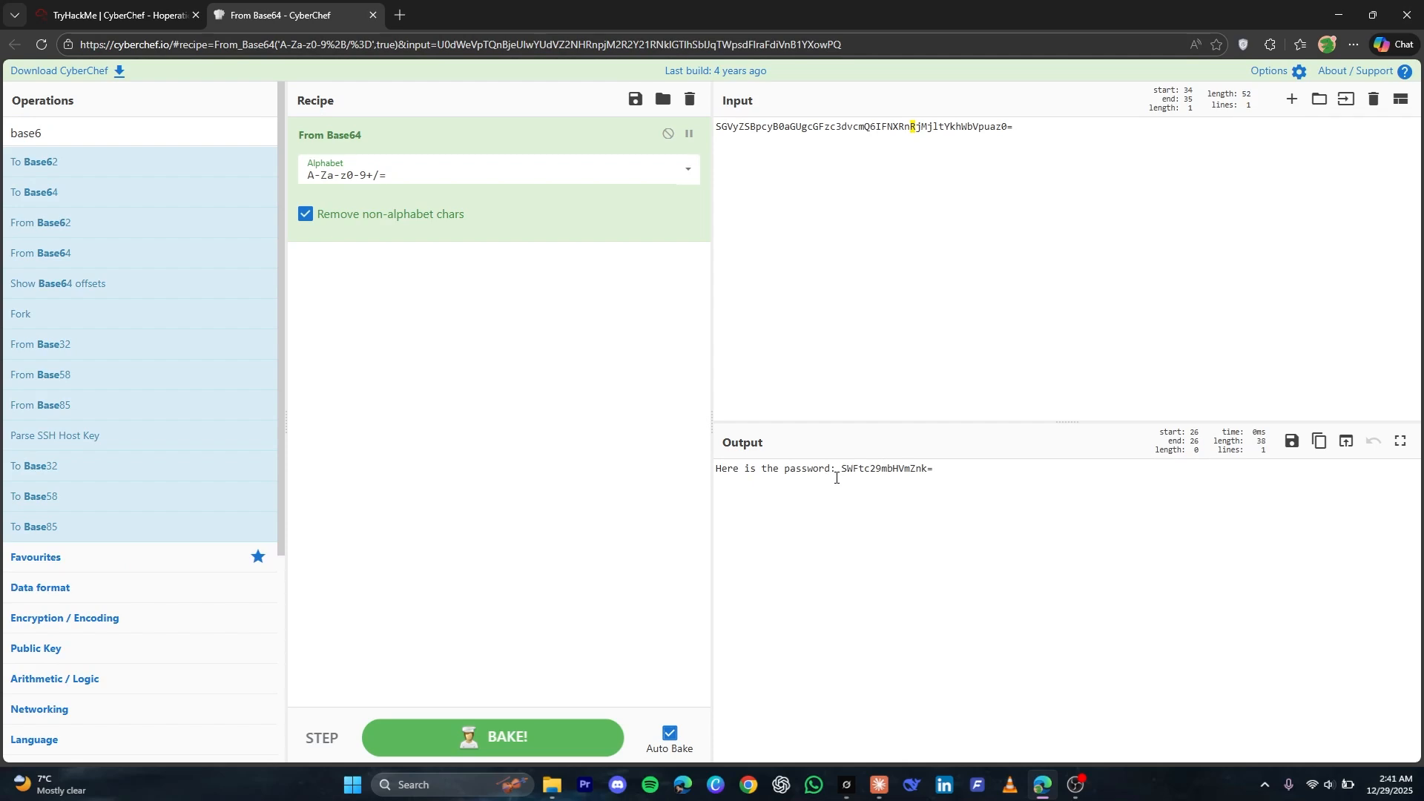
pyautogui.moveTo(836, 473); pyautogui.dragTo(958, 477)
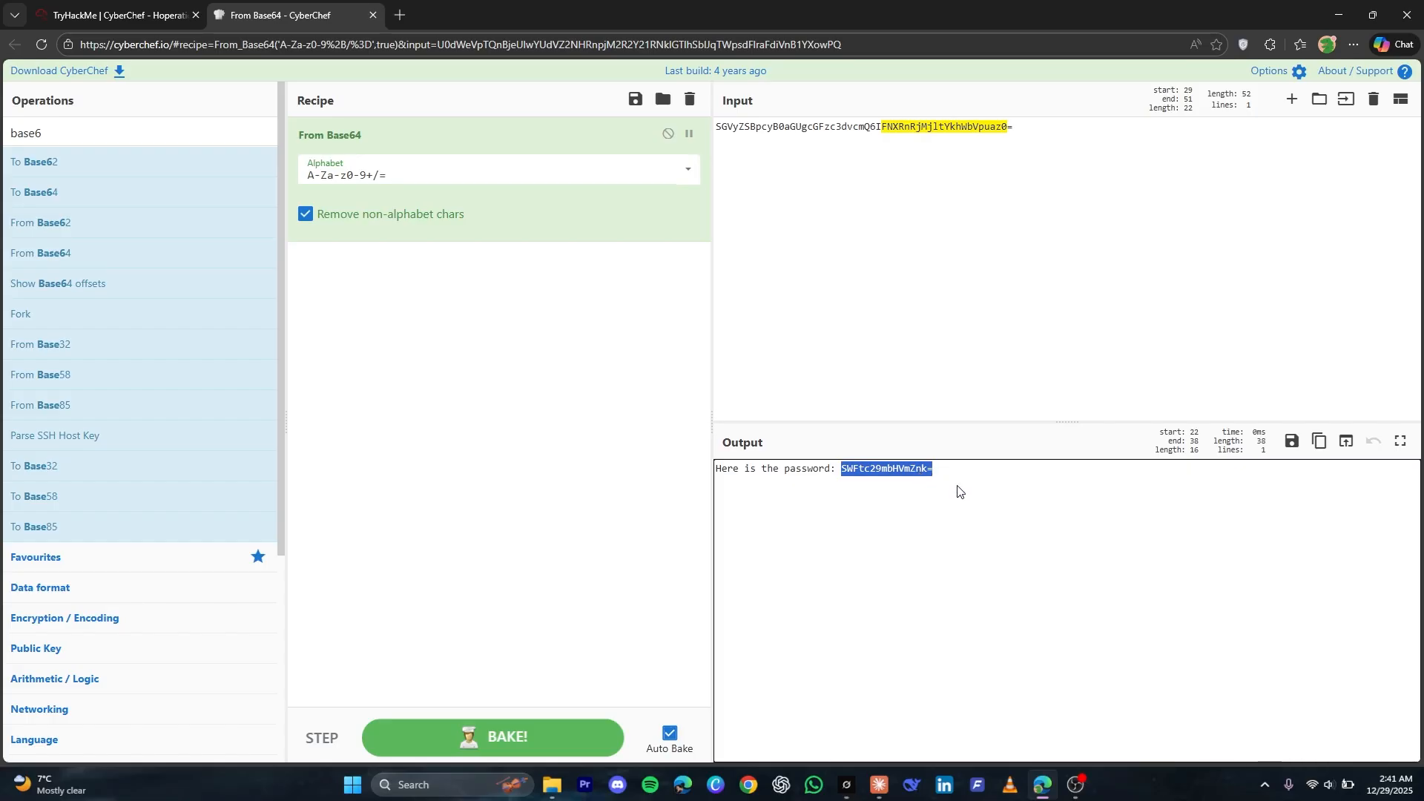
pyautogui.click(863, 191)
pyautogui.hotkey('ctrl', 'a')
pyautogui.press('BackSpace')
pyautogui.hotkey('ctrl', 'v')
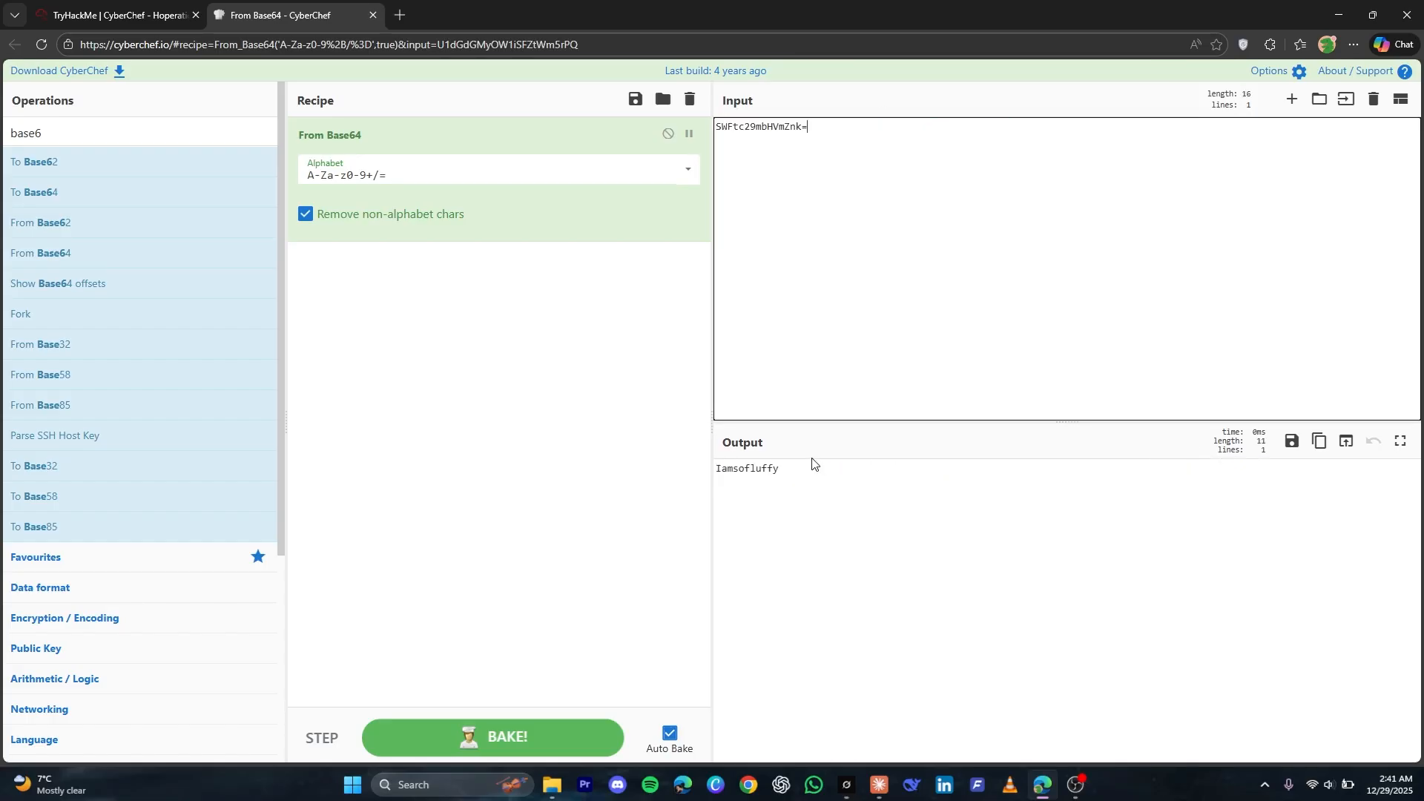
# Copy the plaintext password from CyberChef, replace the Outer Gate password with it and attempt the login
pyautogui.doubleClick(727, 469)
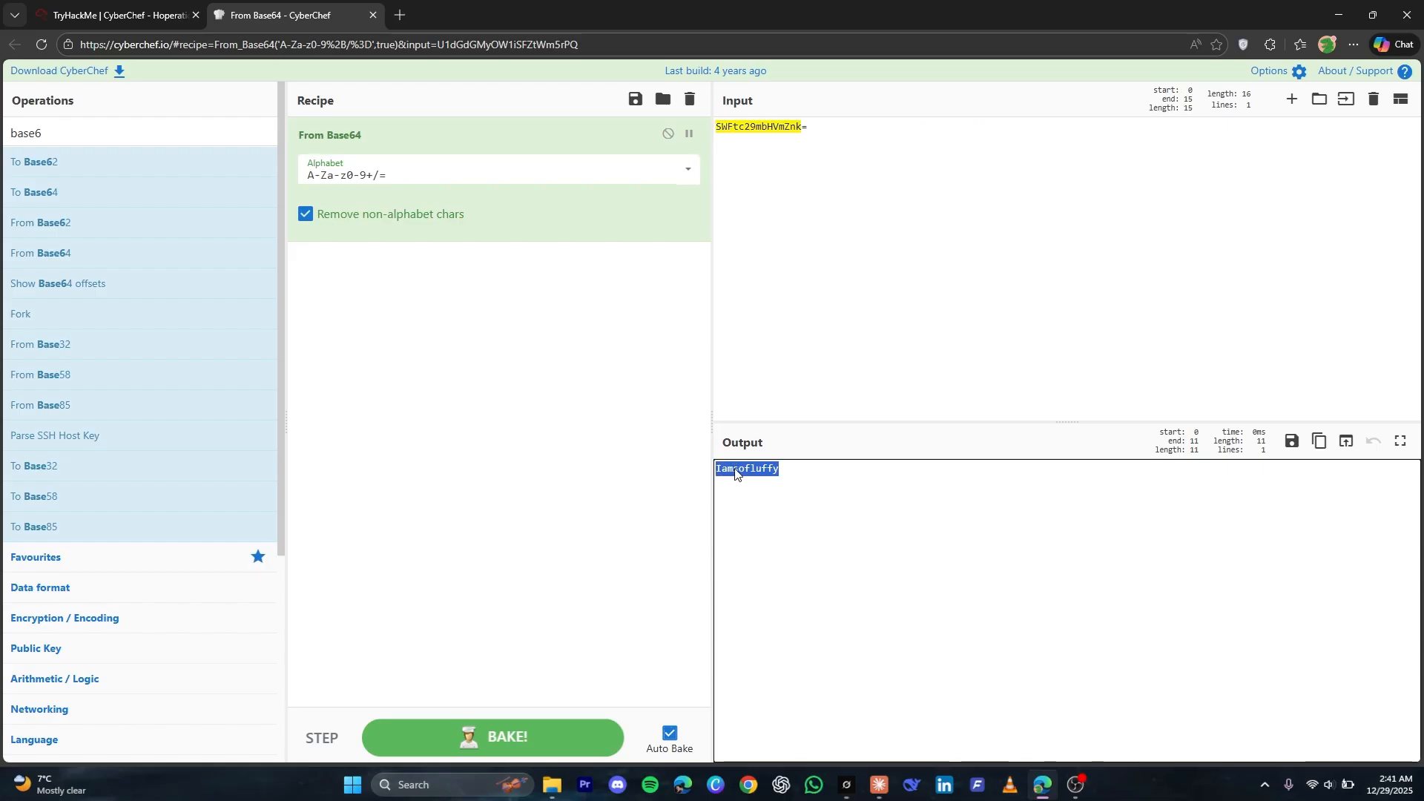
pyautogui.click(112, 15)
pyautogui.click(892, 358)
pyautogui.hotkey('ctrl', 'a')
pyautogui.hotkey('ctrl', 'v')
pyautogui.click(880, 388)
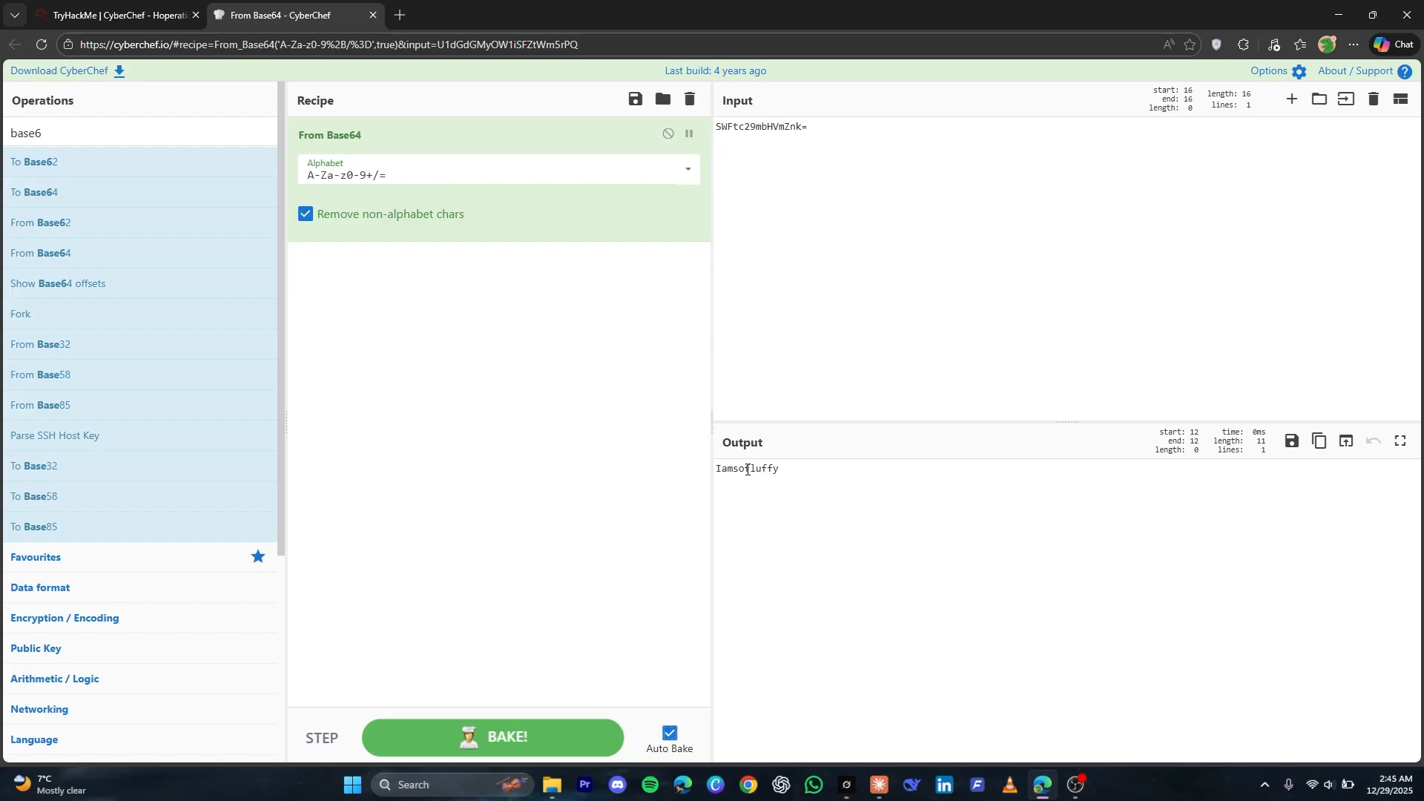
# Copy the Outer Gate username CottonTail into CyberChef's input and encode it with a fresh To Base64 recipe
pyautogui.click(112, 15)
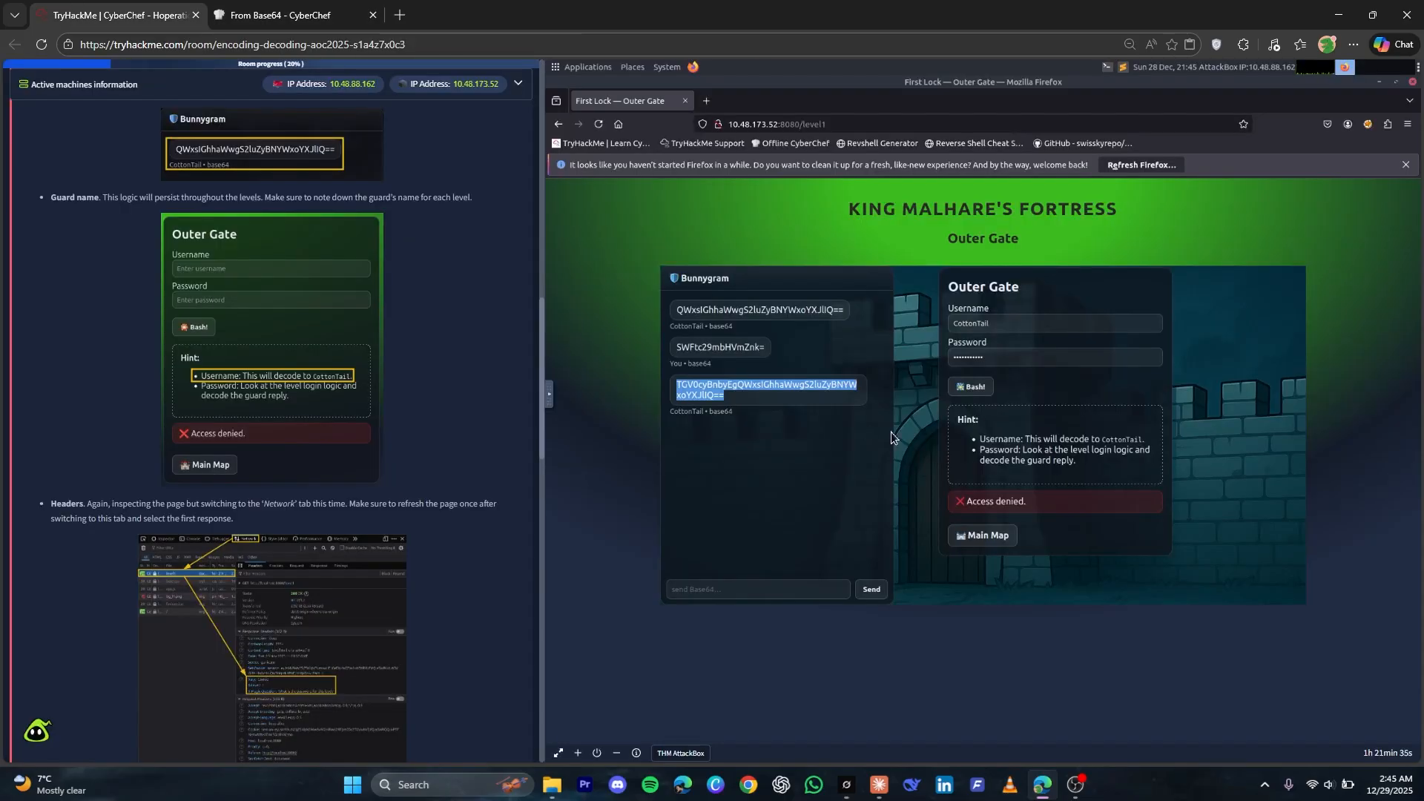
pyautogui.click(998, 361)
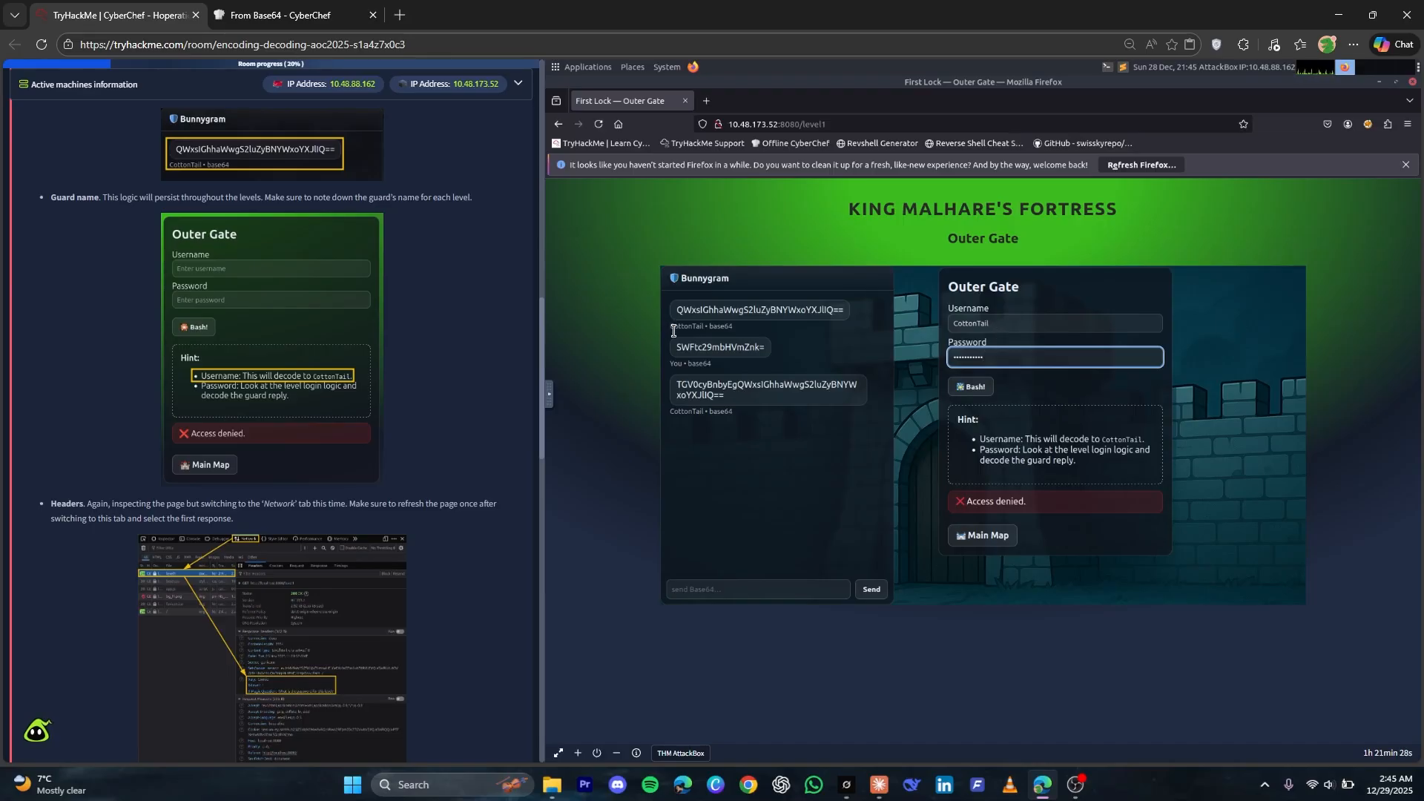
pyautogui.doubleClick(979, 323)
pyautogui.hotkey('ctrl', 'c')
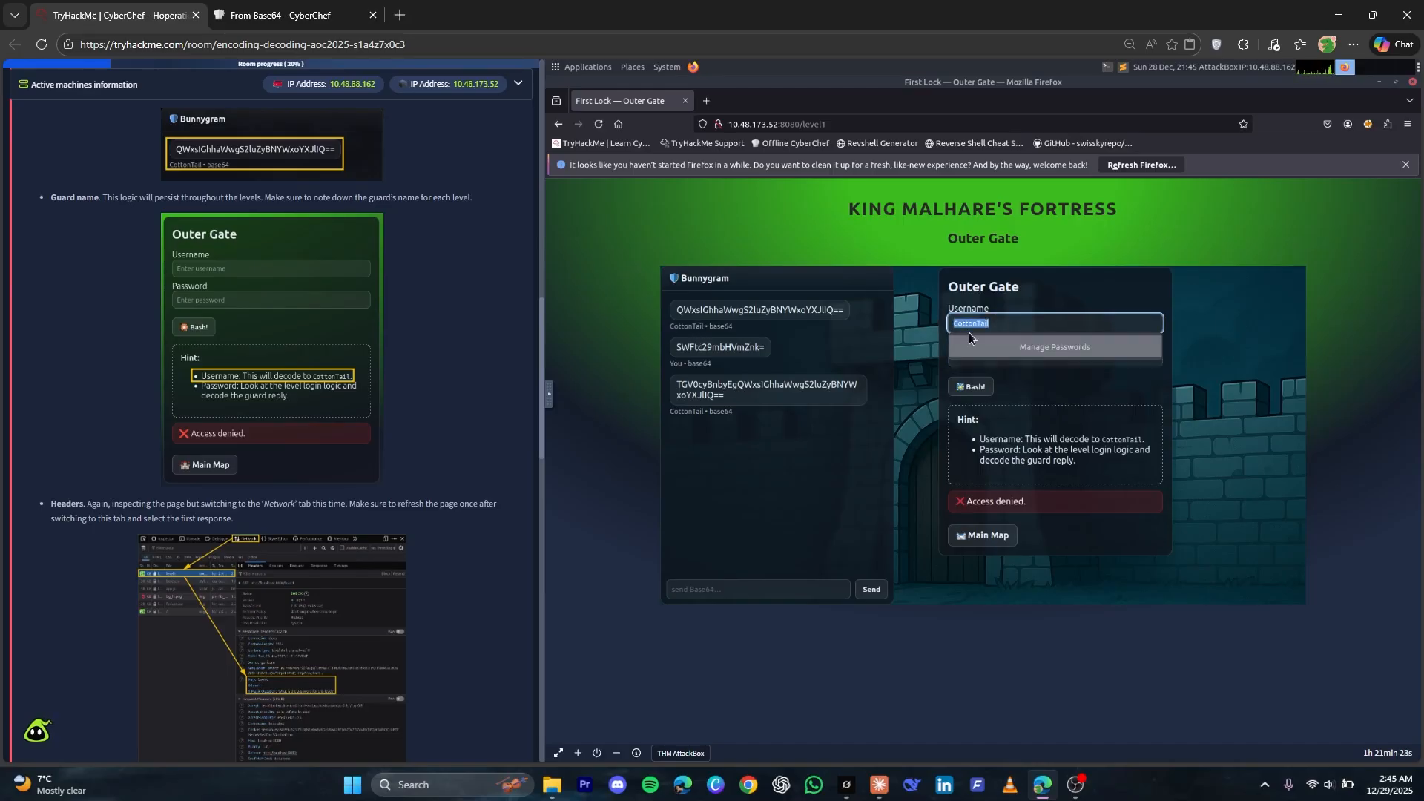
pyautogui.click(290, 14)
pyautogui.click(756, 178)
pyautogui.hotkey('ctrl', 'a')
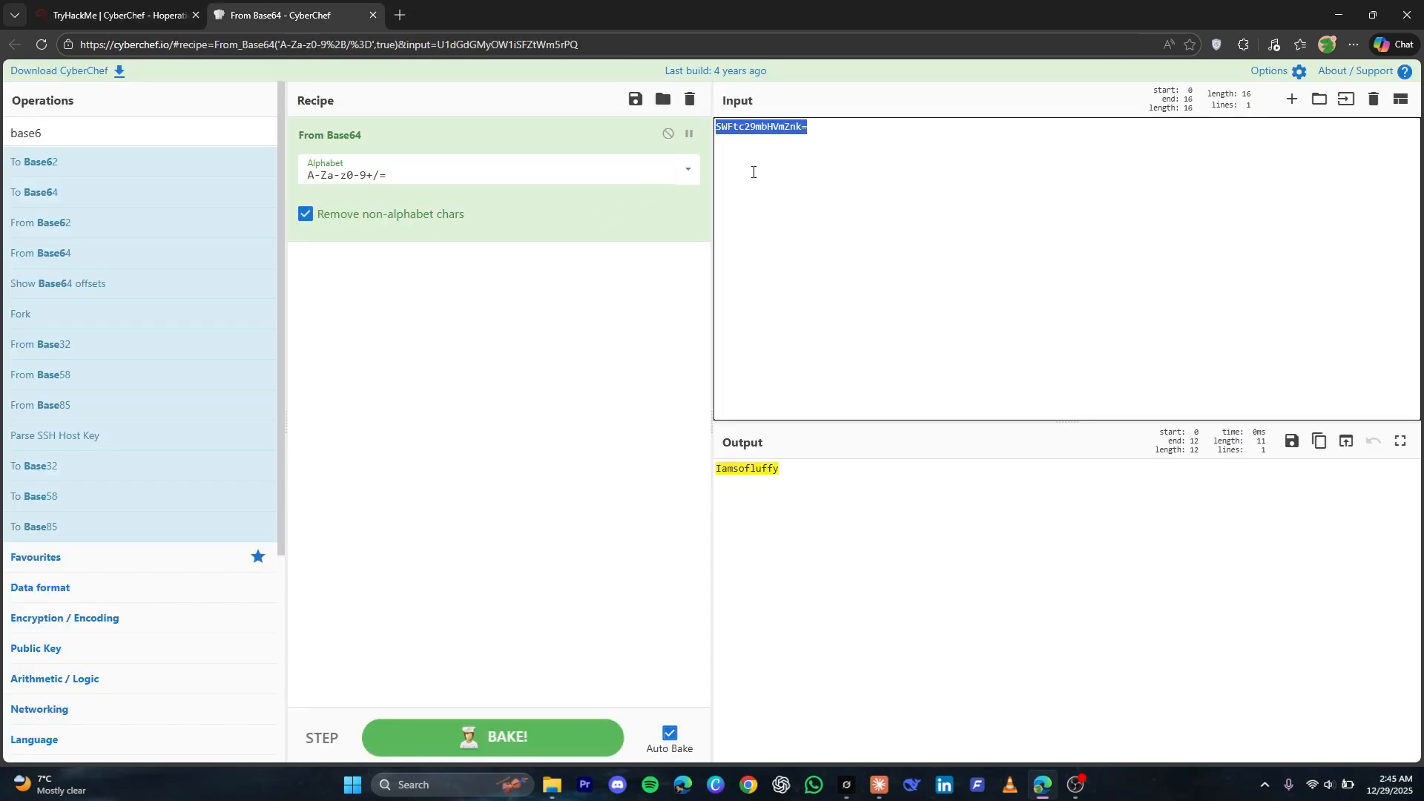
pyautogui.hotkey('ctrl', 'v')
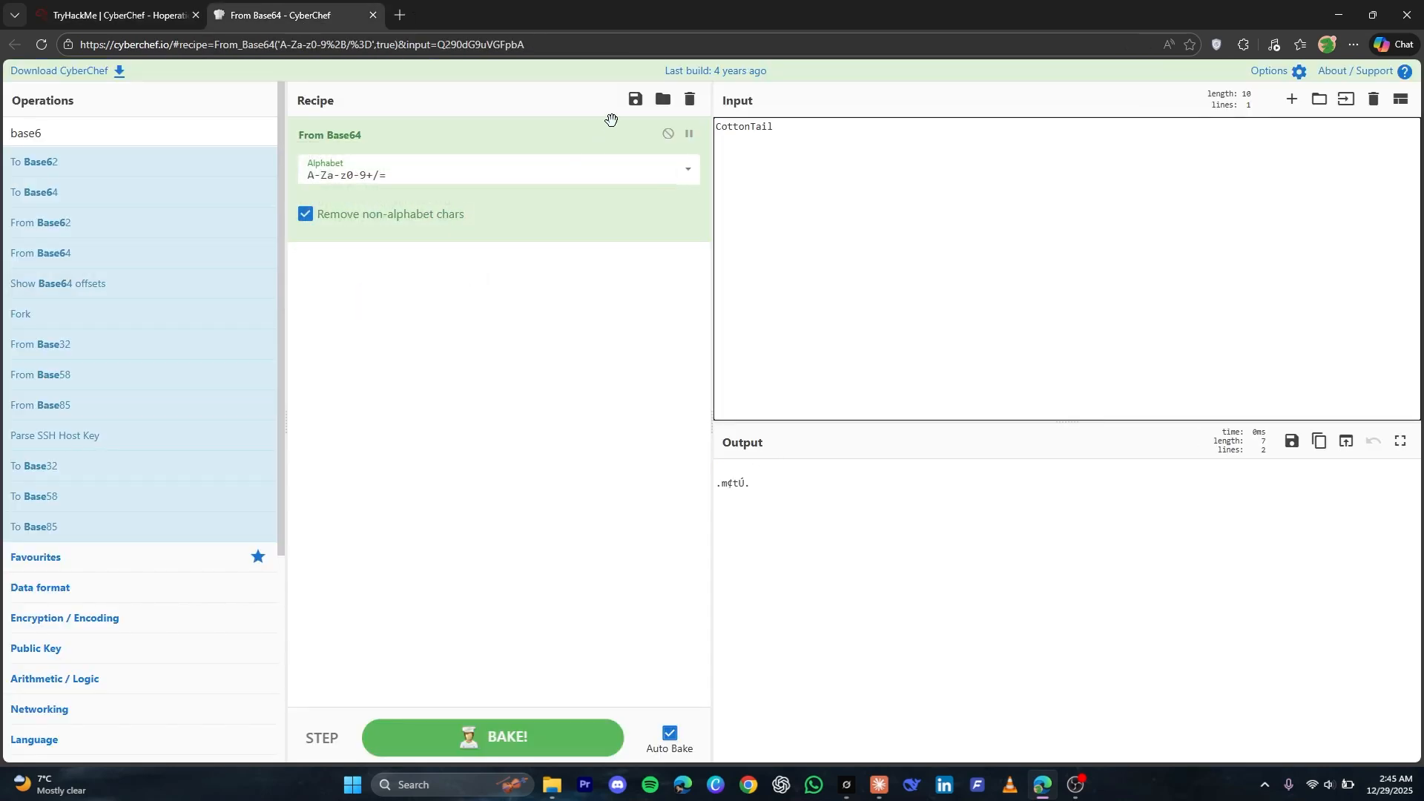
pyautogui.click(690, 98)
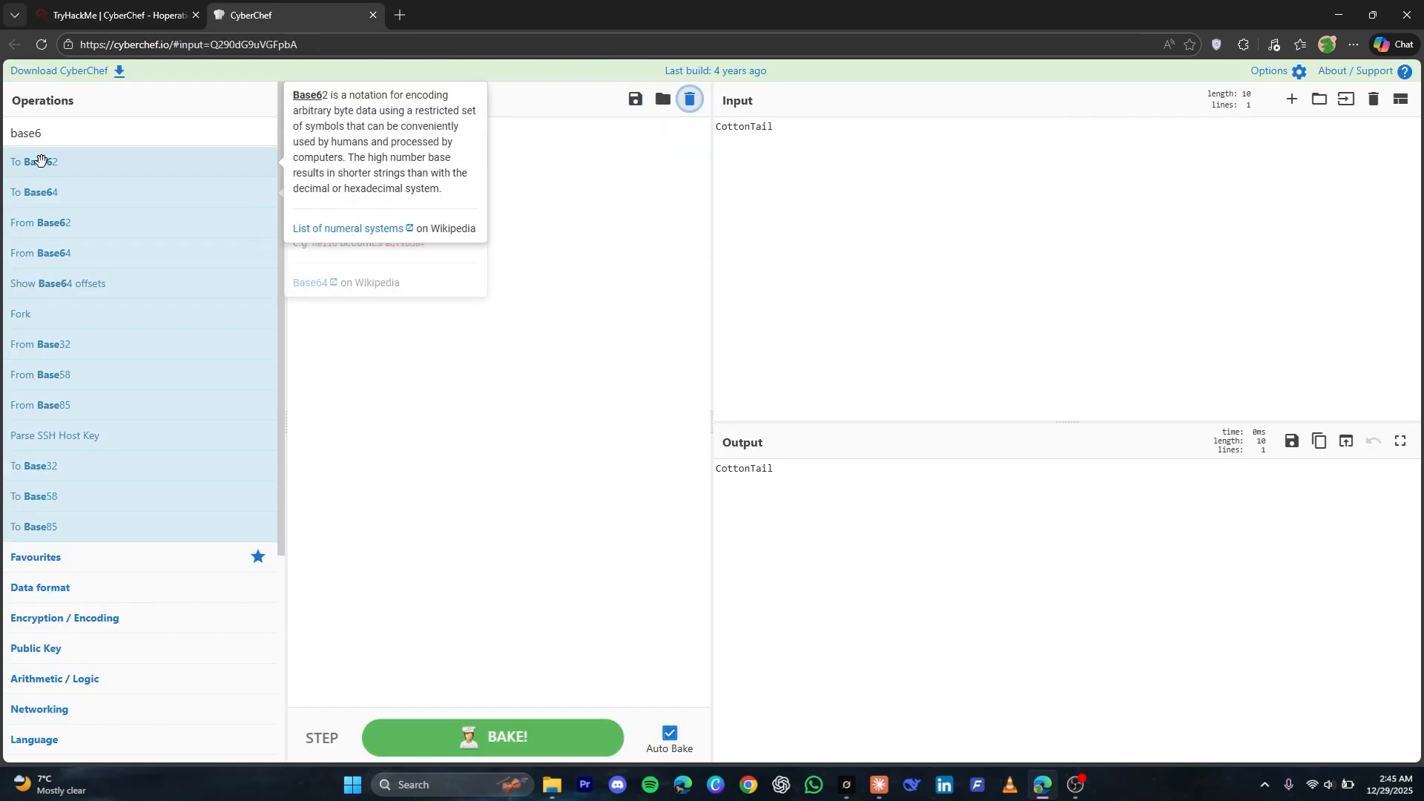
pyautogui.moveTo(99, 194); pyautogui.dragTo(321, 226)
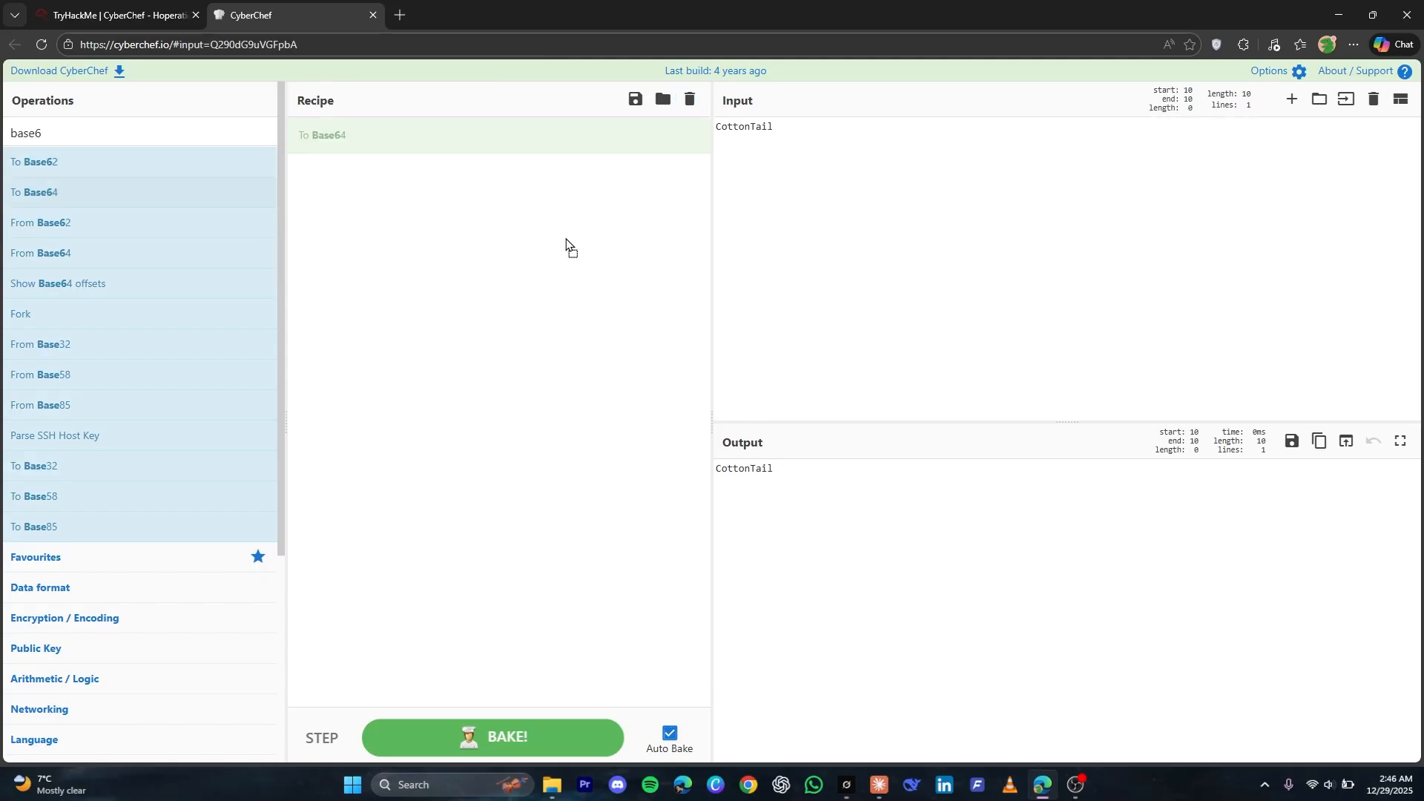
# Replace the Outer Gate username with CyberChef's output Q290dG9uVGFpbA== and log in
pyautogui.tripleClick(746, 471)
pyautogui.hotkey('ctrl', 'c')
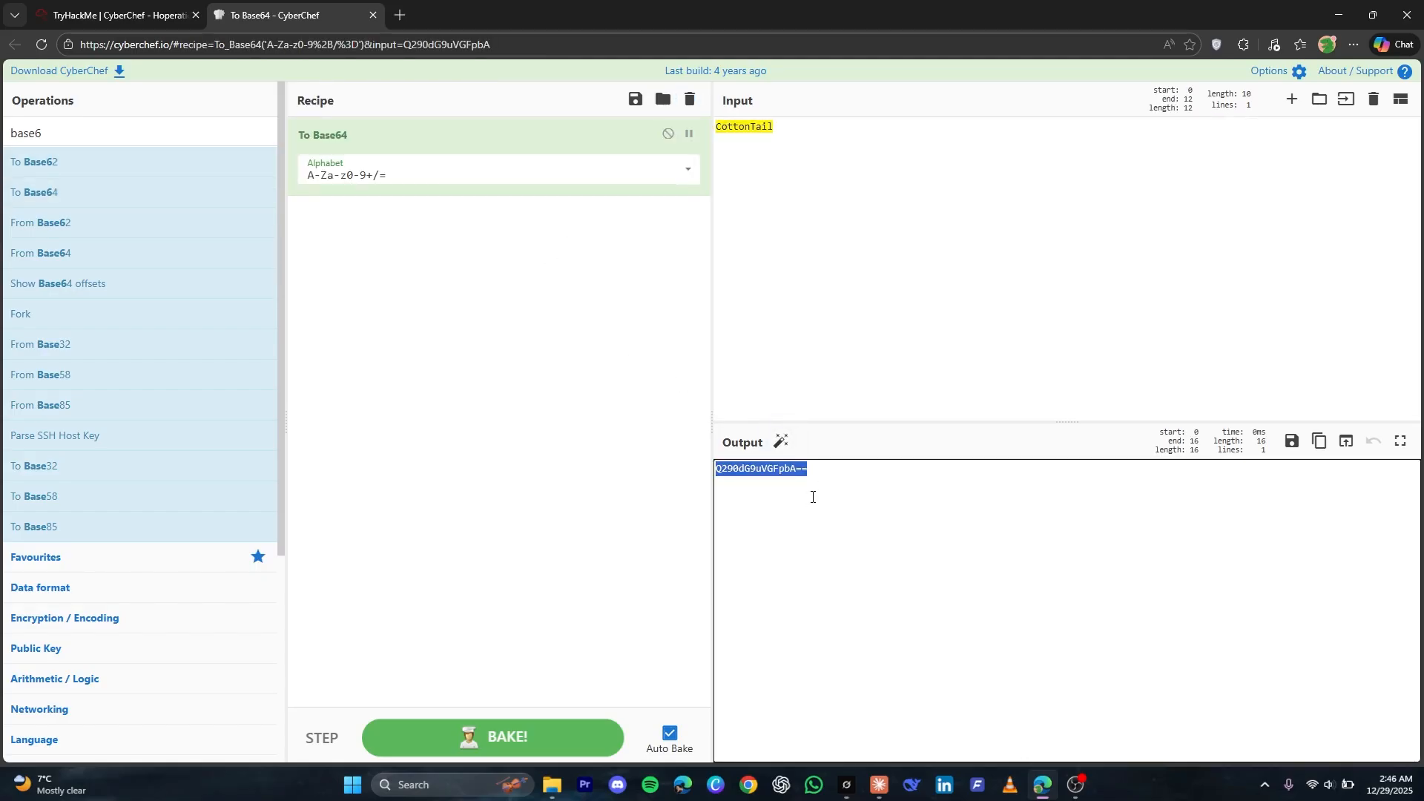
pyautogui.hotkey('ctrl', 'shift', 'Tab')
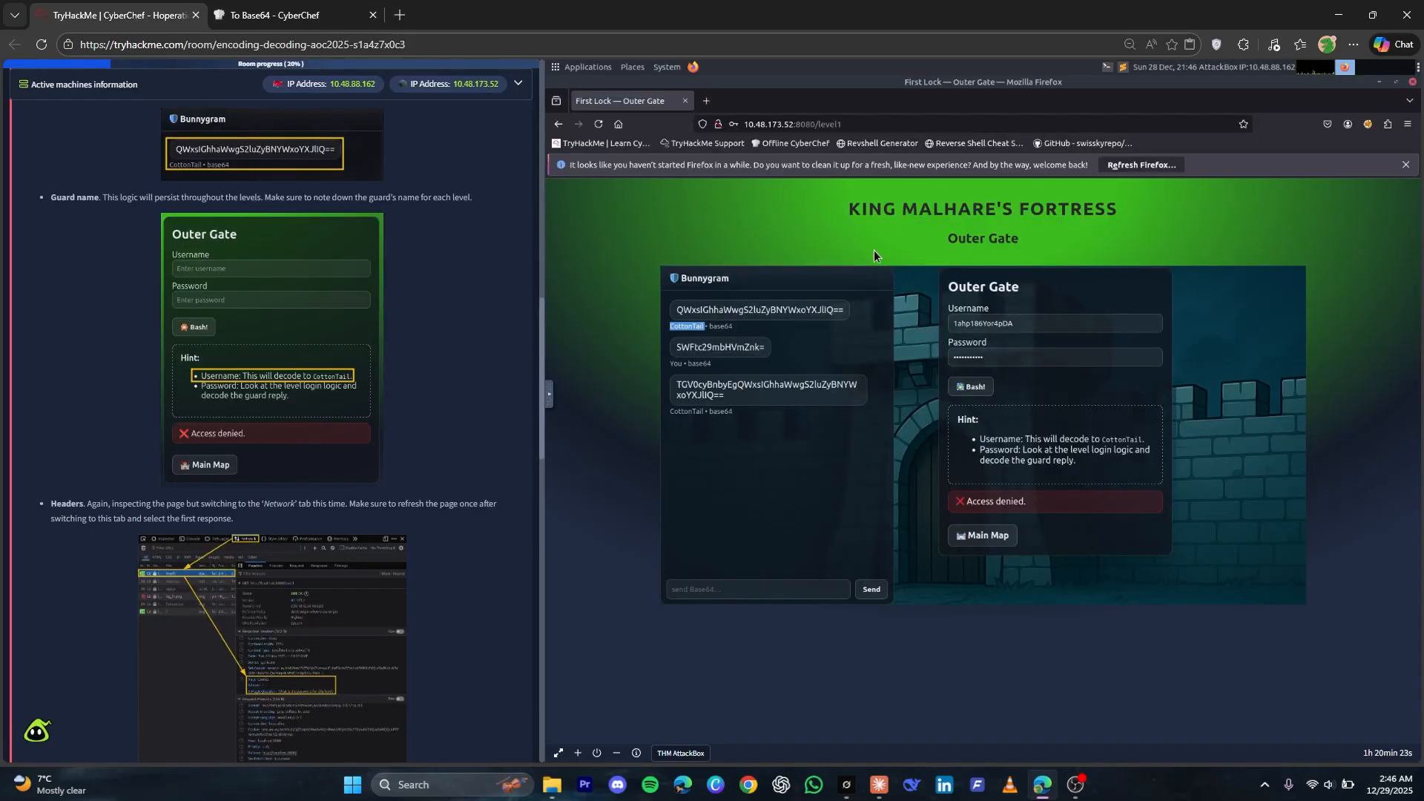
pyautogui.tripleClick(1002, 327)
pyautogui.hotkey('ctrl', 'v')
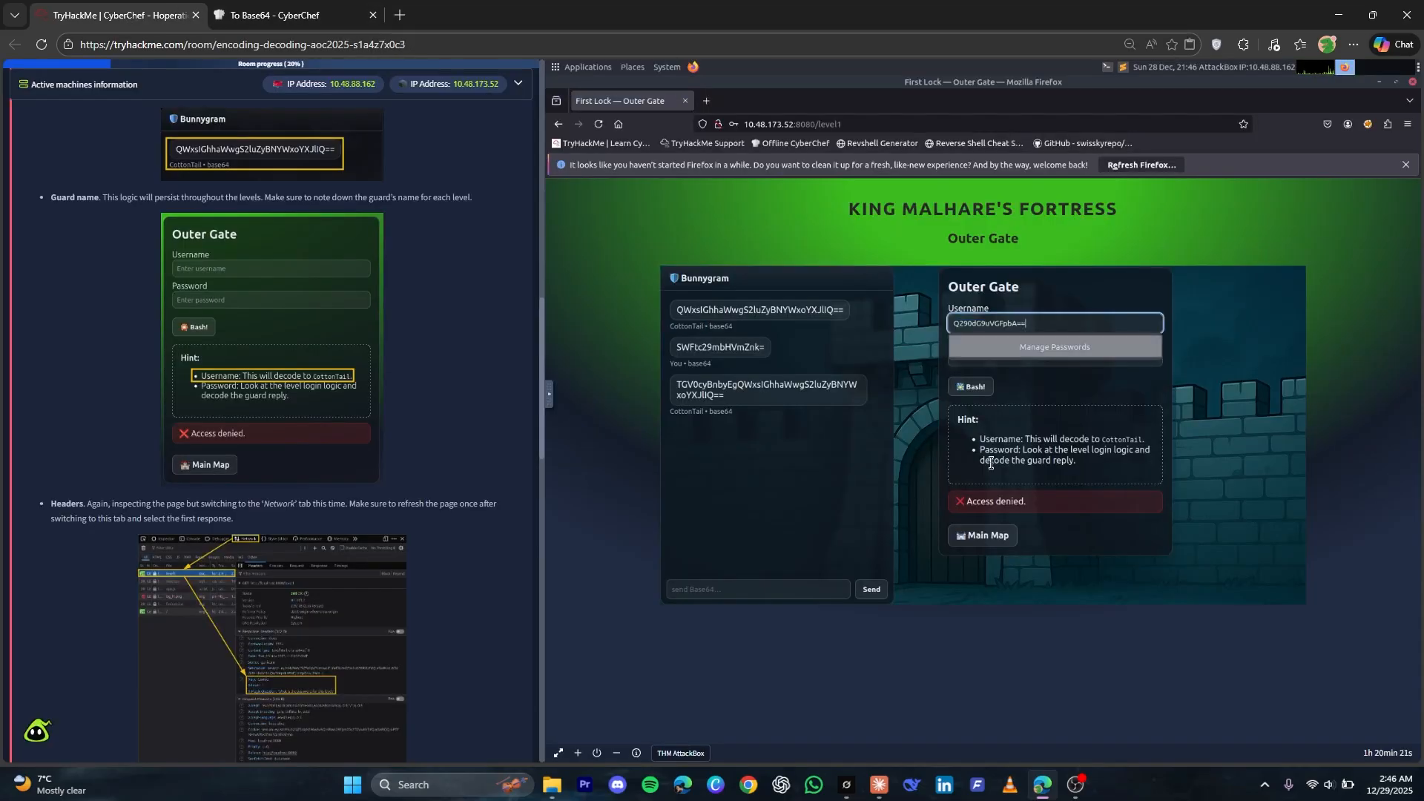
pyautogui.click(969, 388)
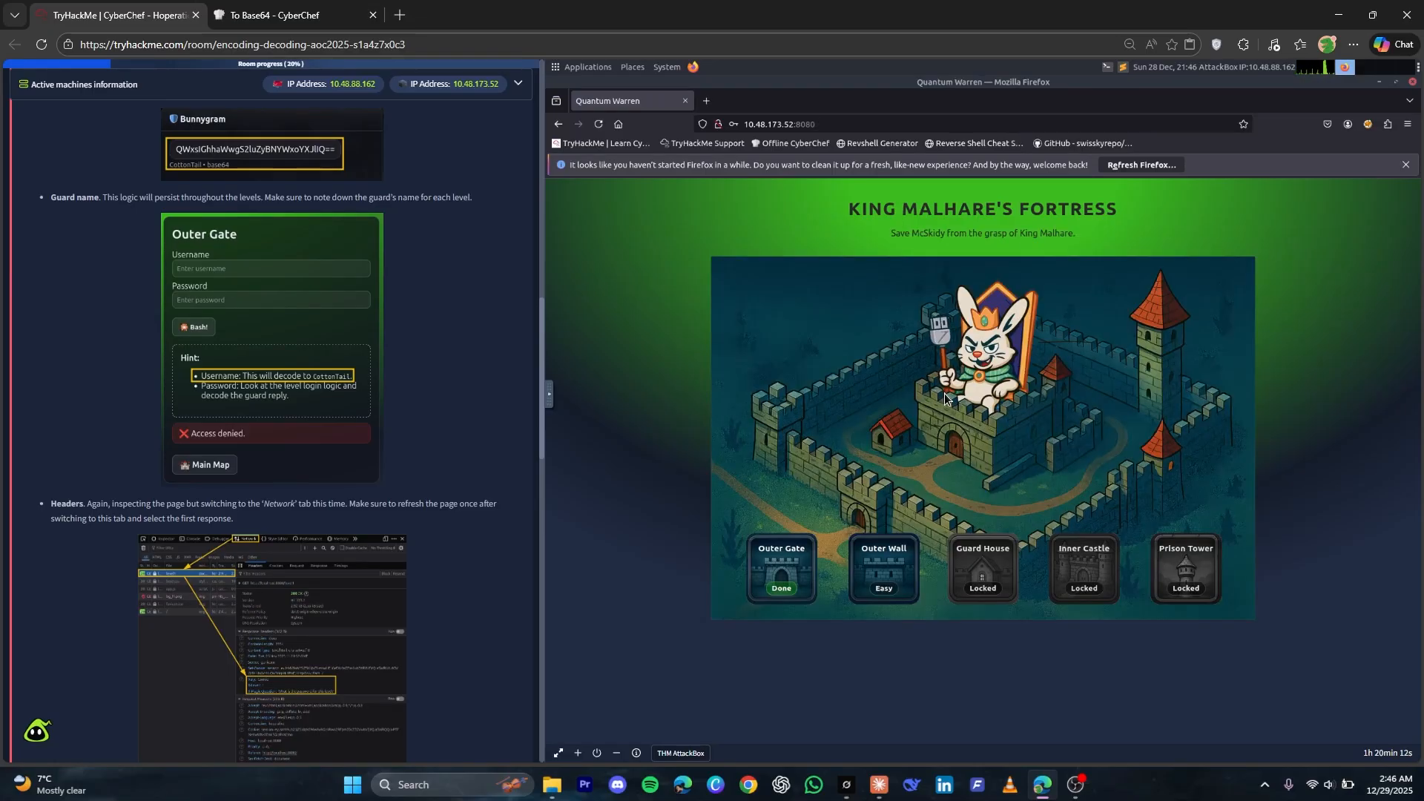
# Submit the plaintext Outer Gate password as the answer to the first lock's password question
pyautogui.scroll(-10, 94, 531)
pyautogui.click(94, 531)
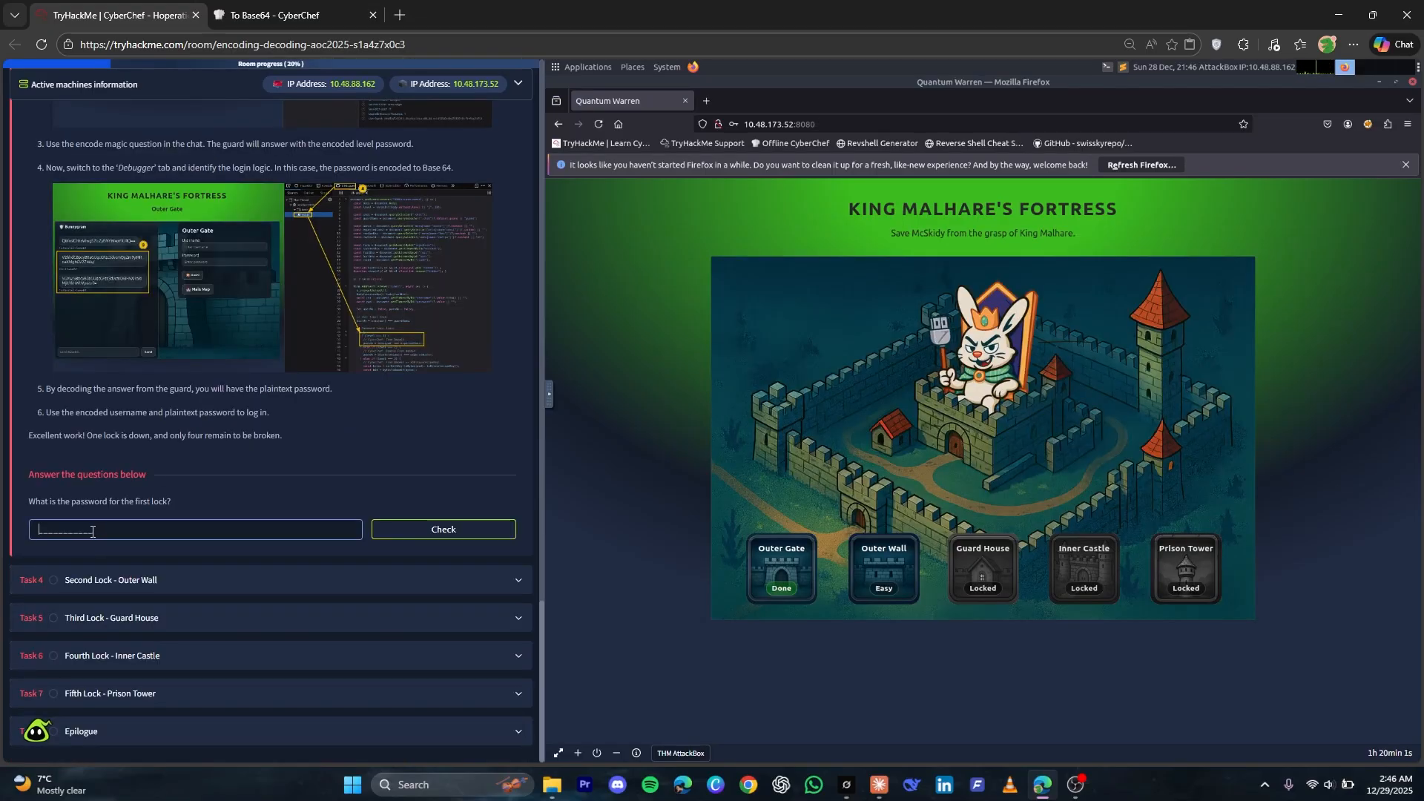
pyautogui.write('iamsofluffy')
pyautogui.press('Return')
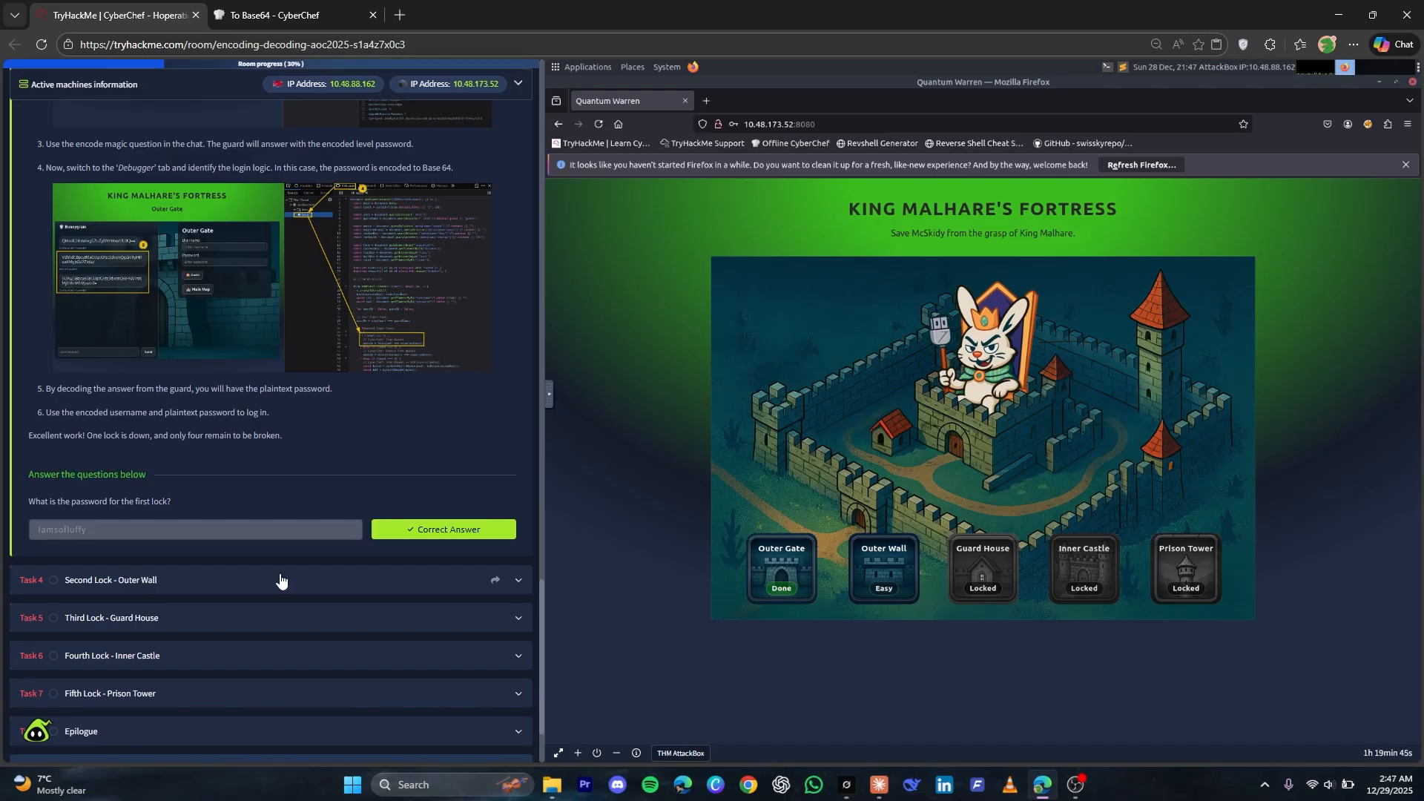
# Expand Task 4, Second Lock - Outer Wall, and enter the Outer Wall level from the fortress map
pyautogui.click(280, 581)
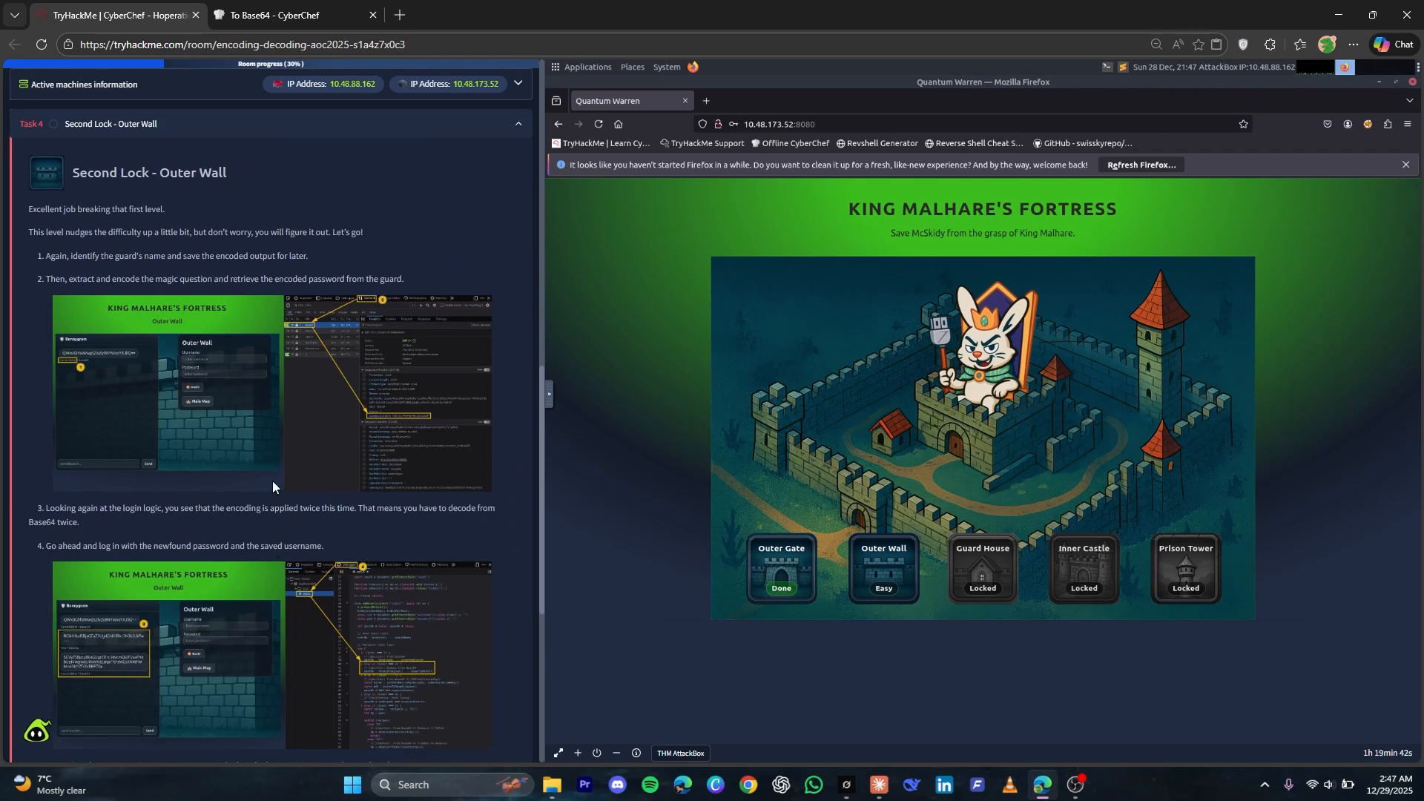
pyautogui.click(861, 556)
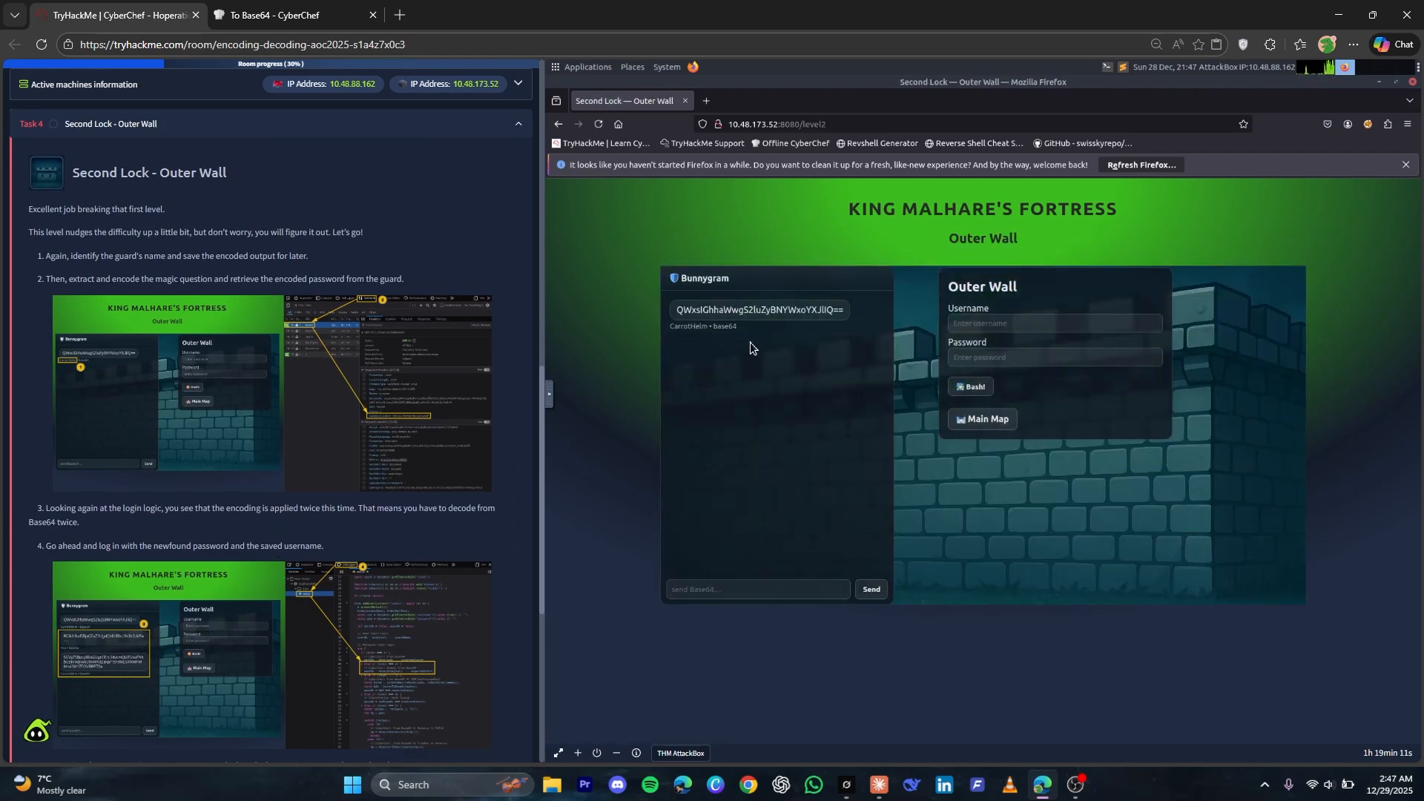
# Copy the Outer Wall guard's Bunnygram message into CyberChef, encode it to Base64 and select the complete output
pyautogui.tripleClick(732, 316)
pyautogui.hotkey('ctrl', 'c')
pyautogui.rightClick(731, 315)
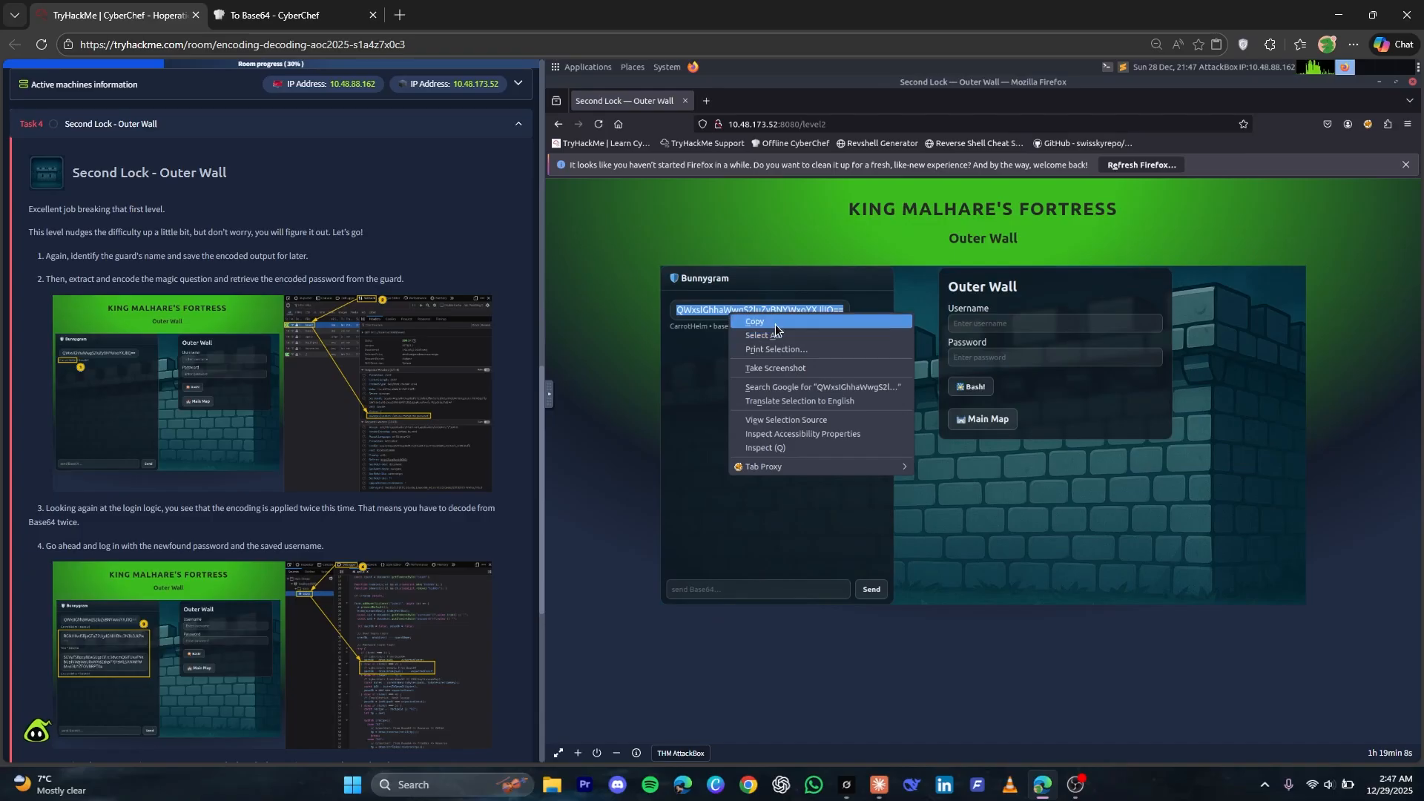
pyautogui.click(801, 322)
pyautogui.click(312, 4)
pyautogui.click(764, 188)
pyautogui.hotkey('ctrl', 'a')
pyautogui.hotkey('ctrl', 'v')
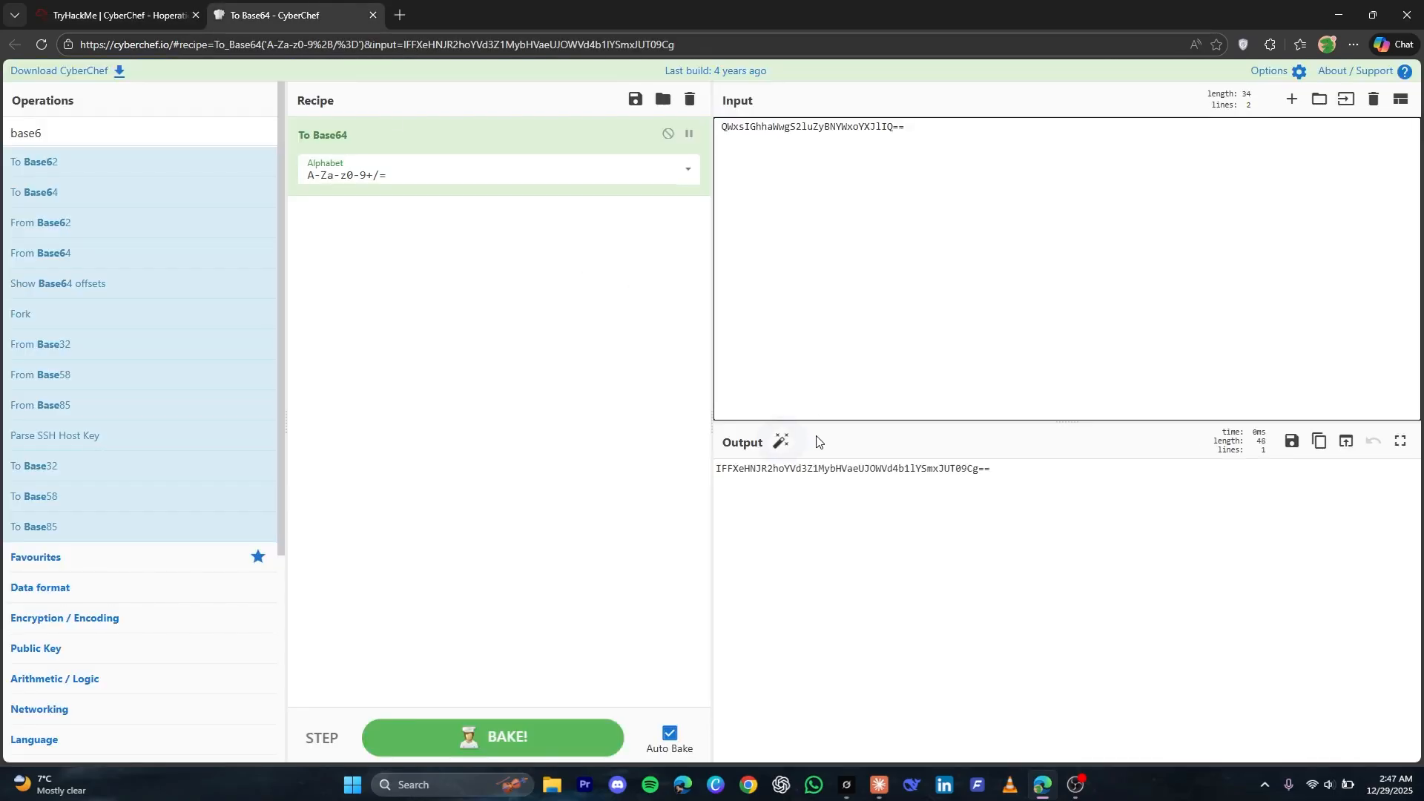
pyautogui.tripleClick(820, 469)
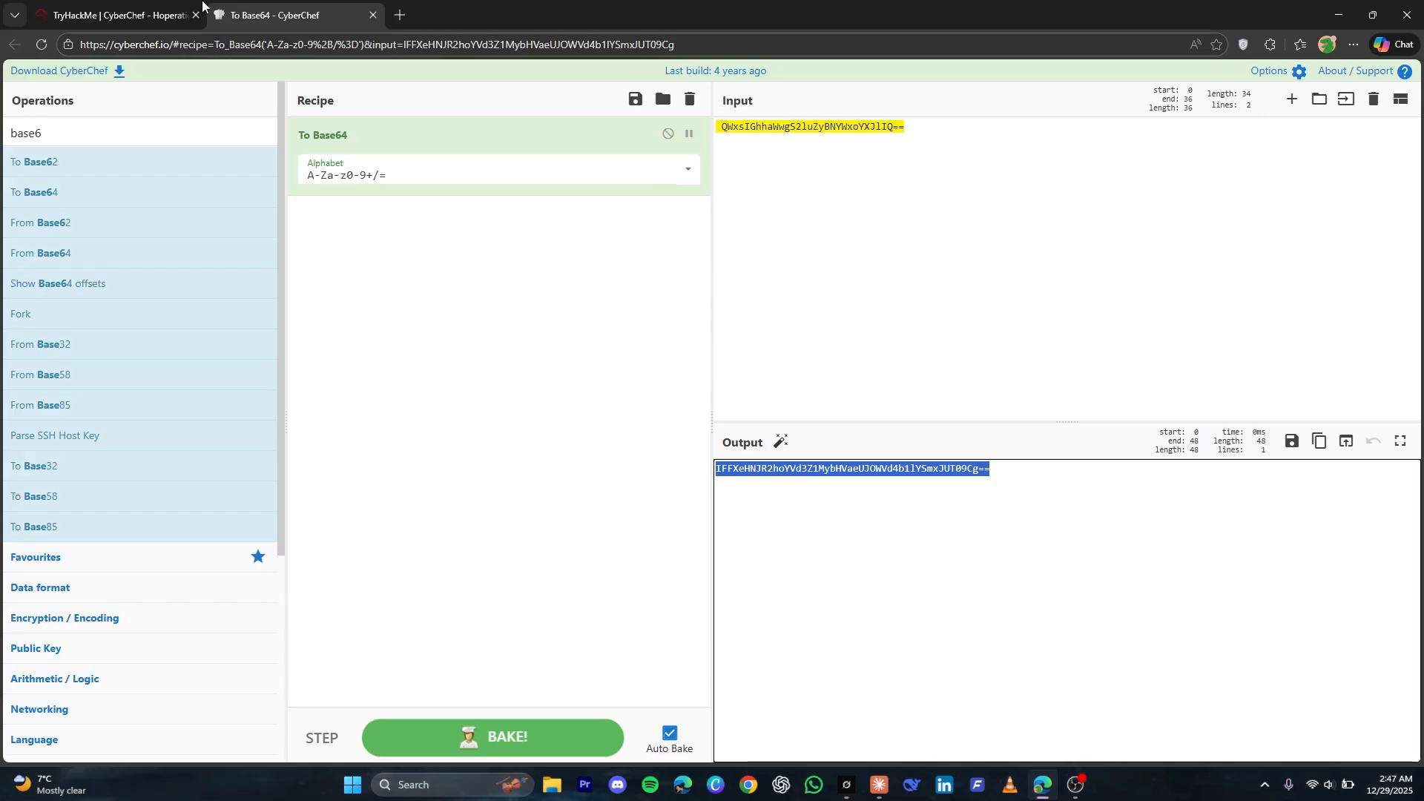
# Copy the guard name CarrotHelm from the Outer Wall chat and replace CyberChef's input with it for Base64 encoding
pyautogui.click(46, 6)
pyautogui.click(674, 329)
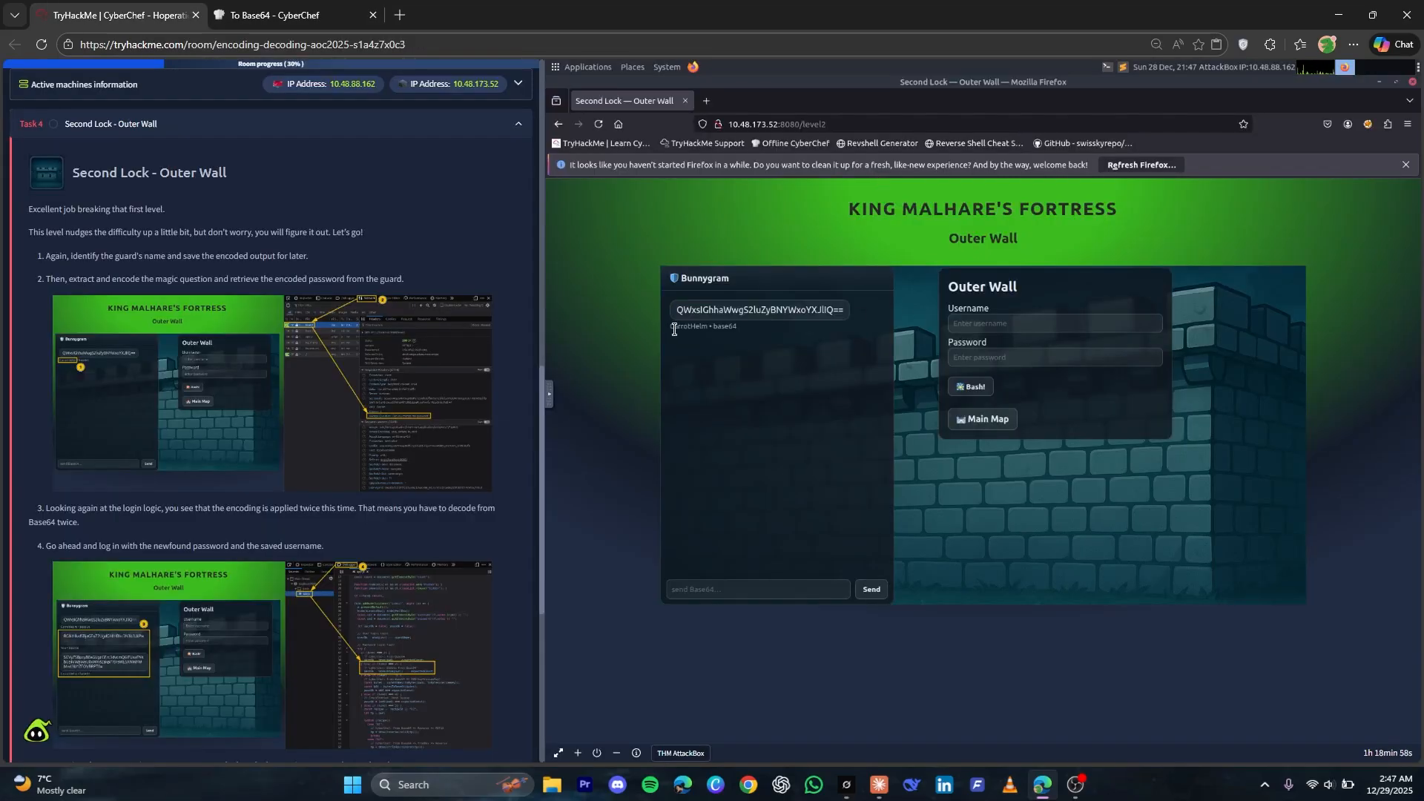
pyautogui.moveTo(671, 327); pyautogui.dragTo(709, 320)
pyautogui.tripleClick(709, 331)
pyautogui.hotkey('ctrl', 'Tab')
pyautogui.click(975, 193)
pyautogui.hotkey('ctrl', 'a')
pyautogui.write('CarrotHelm')
# Copy the Base64-encoded guard name from CyberChef's output and enter it as the Outer Wall username
pyautogui.tripleClick(782, 469)
pyautogui.hotkey('ctrl', 'c')
pyautogui.click(130, 9)
pyautogui.click(973, 320)
pyautogui.hotkey('ctrl', 'v')
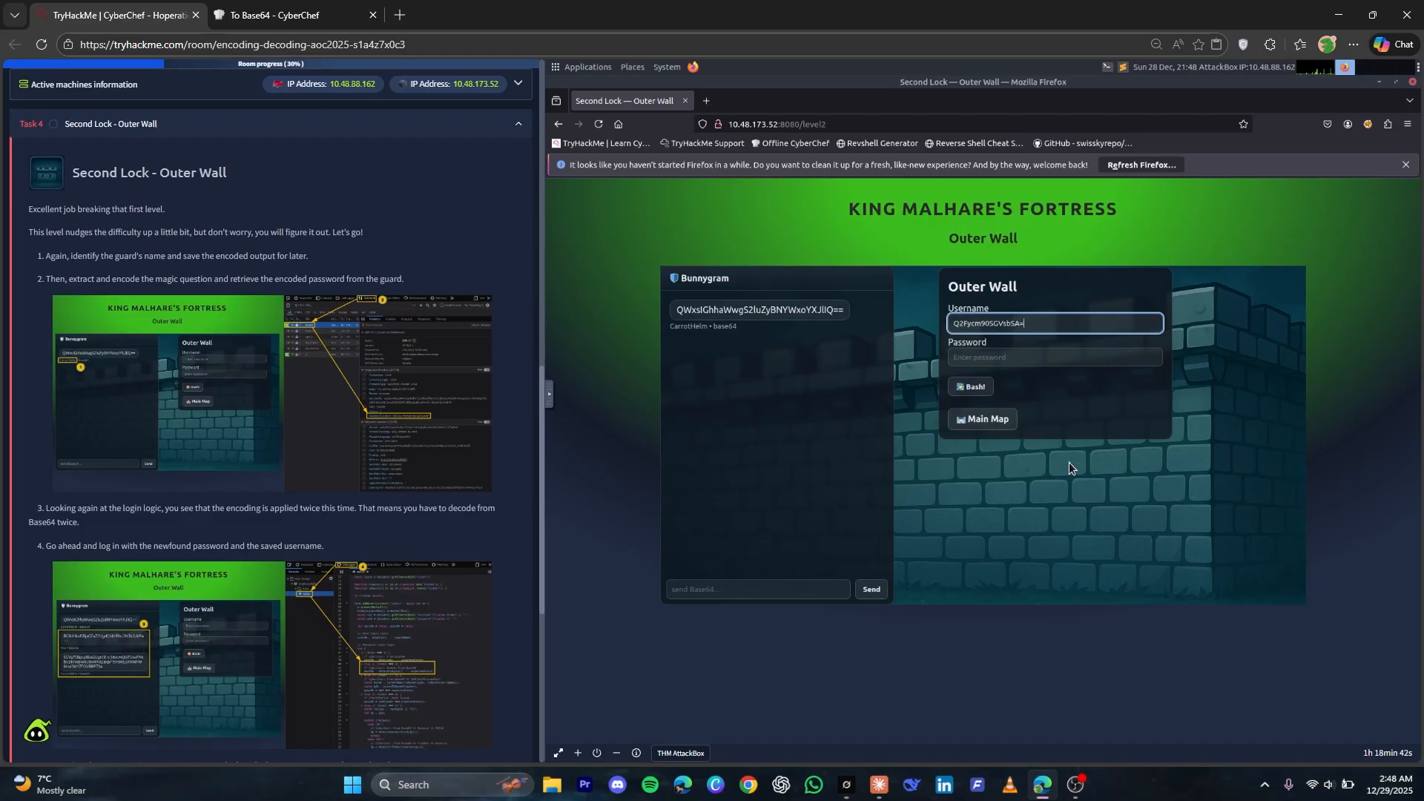
# Inspect the Outer Wall page's network traffic, reload the page and show the level2 request's headers in an enlarged details pane
pyautogui.rightClick(1329, 414)
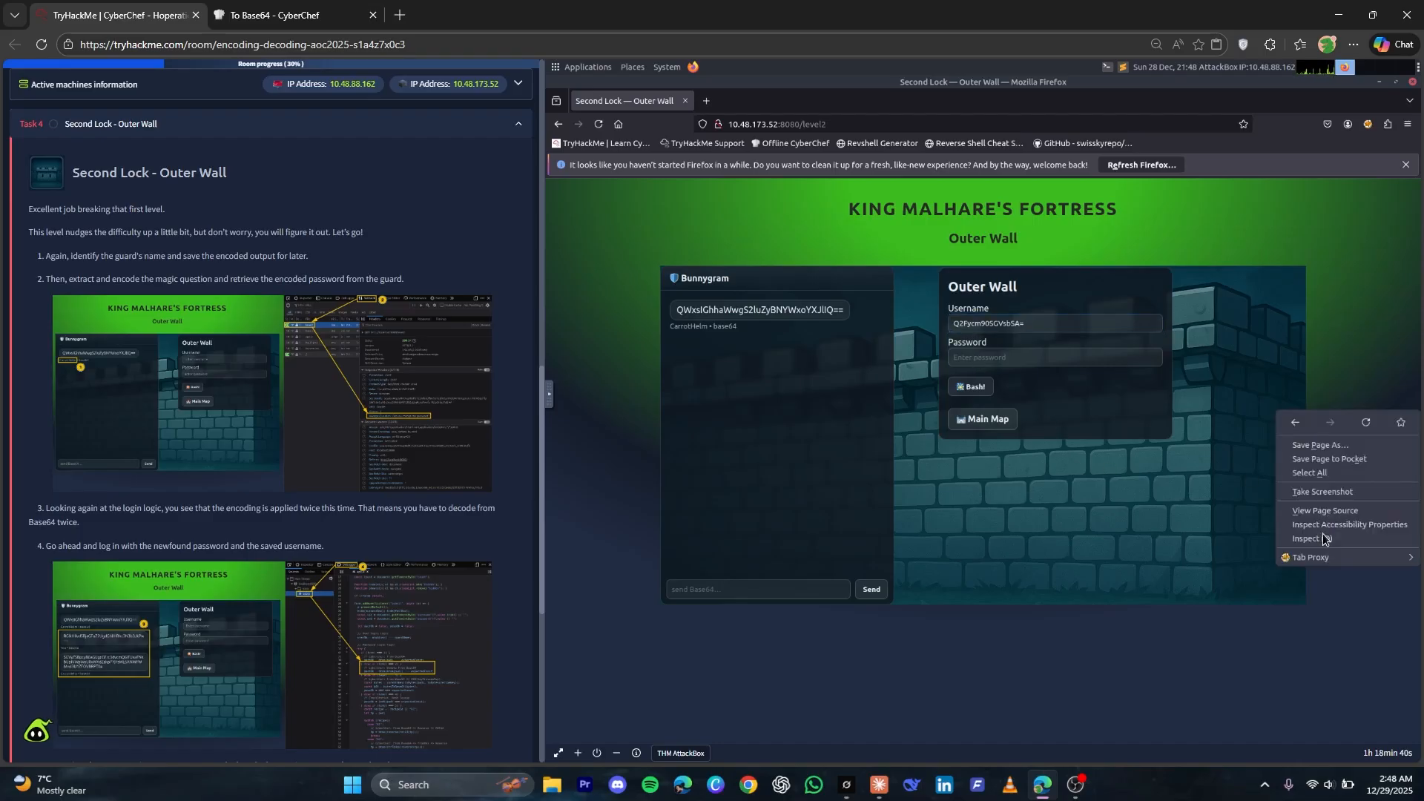
pyautogui.click(1312, 538)
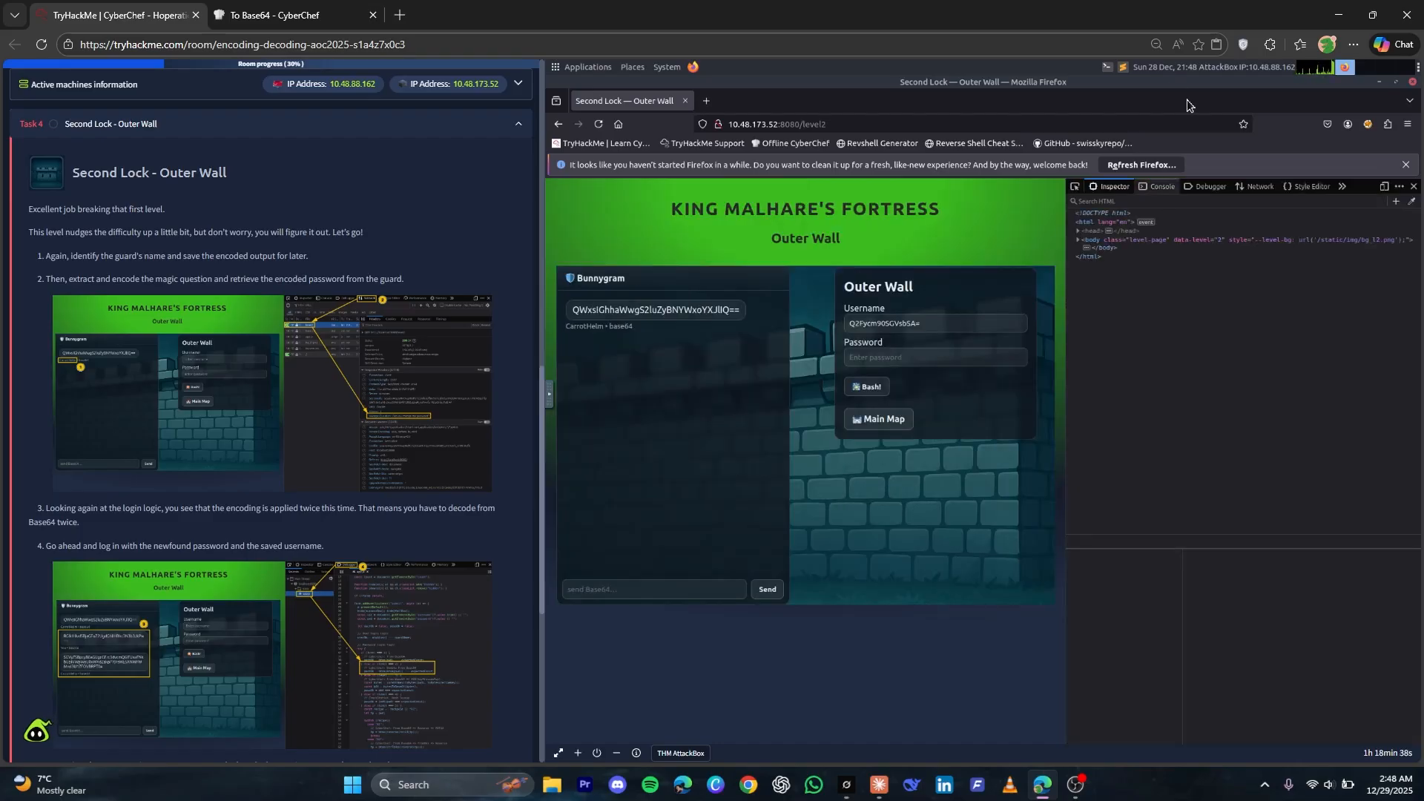
pyautogui.click(1254, 186)
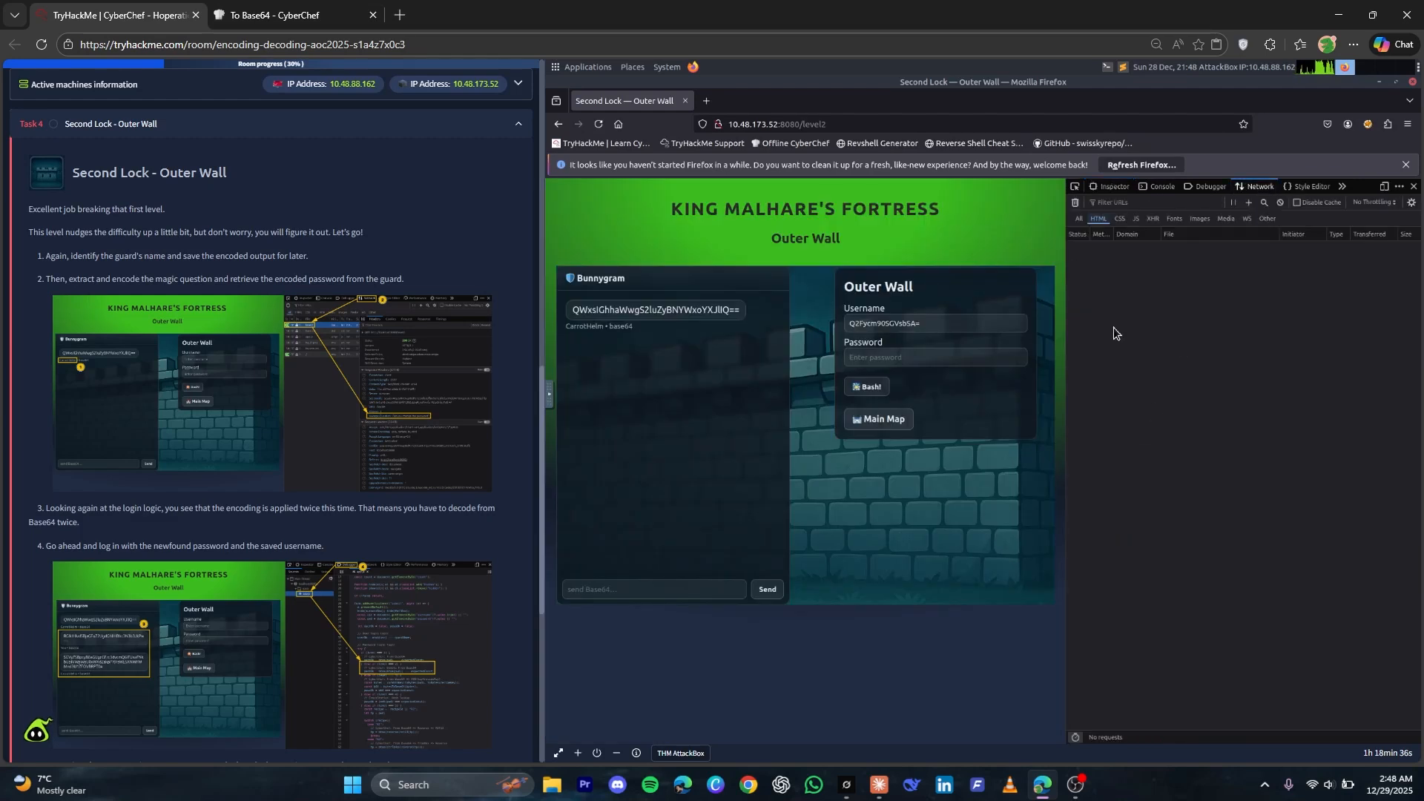
pyautogui.hotkey('ctrl', 'r')
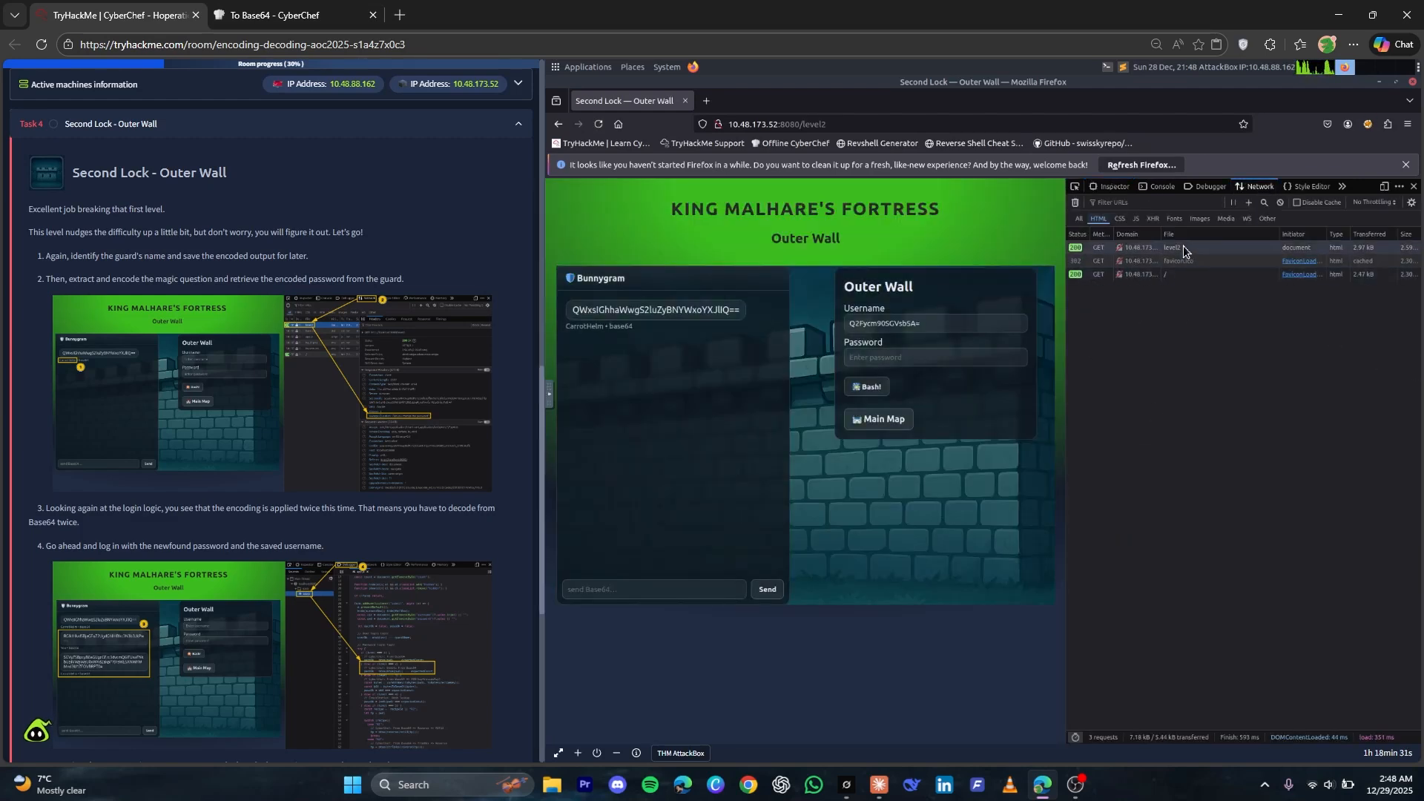
pyautogui.click(1184, 249)
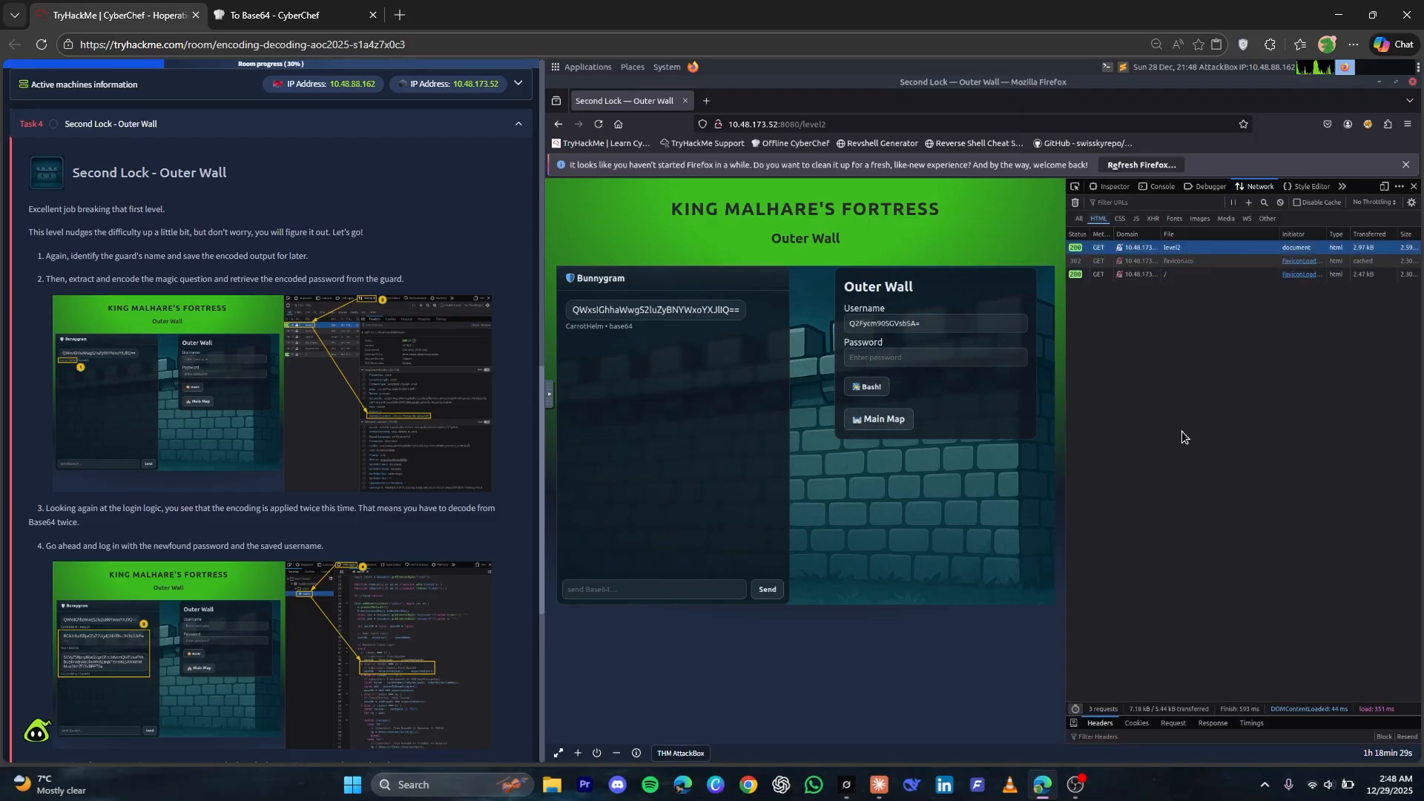
pyautogui.moveTo(1302, 715); pyautogui.dragTo(1302, 327)
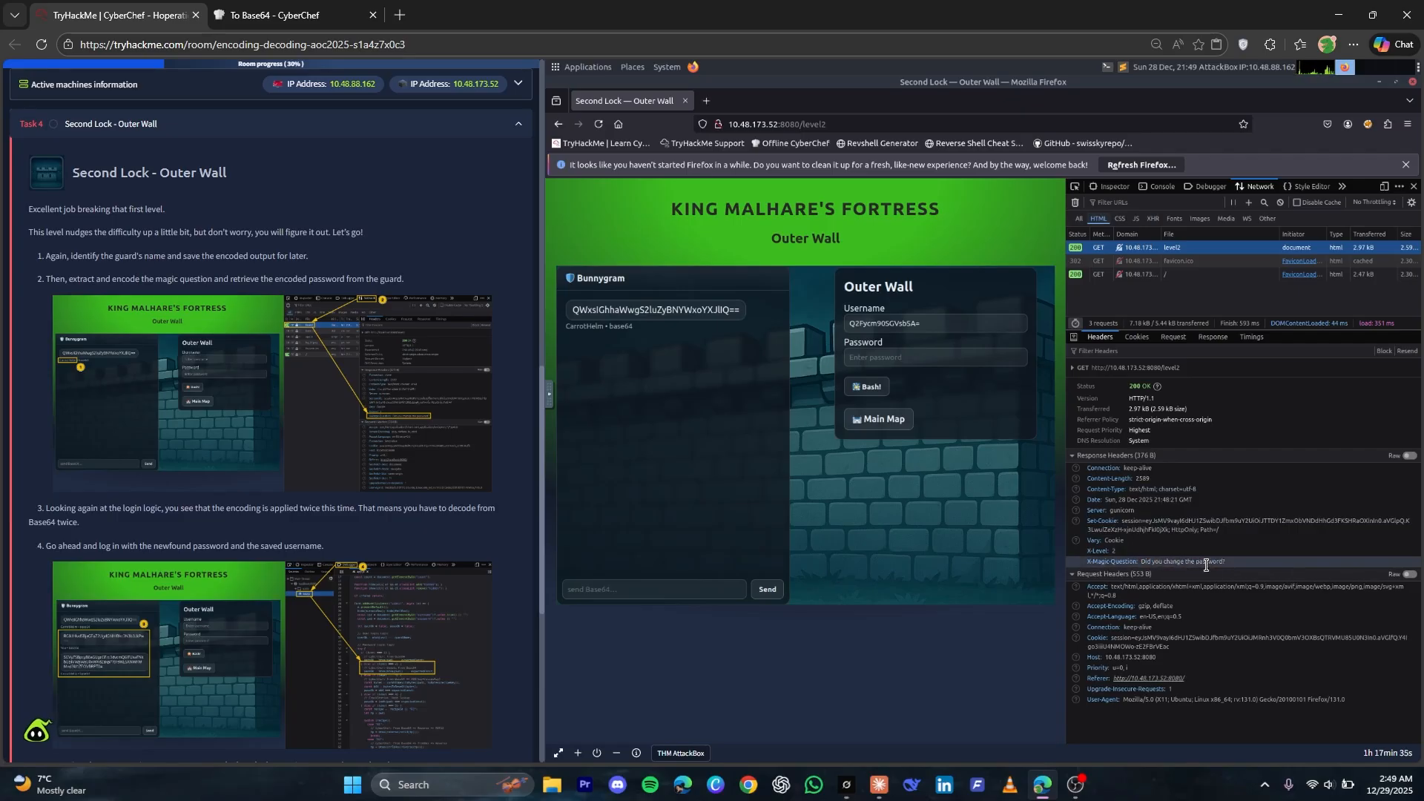
# Copy the X-Magic-Question text "Did you change the password?" into CyberChef as the new input and select its complete Base64 output
pyautogui.moveTo(1143, 563); pyautogui.dragTo(1231, 562)
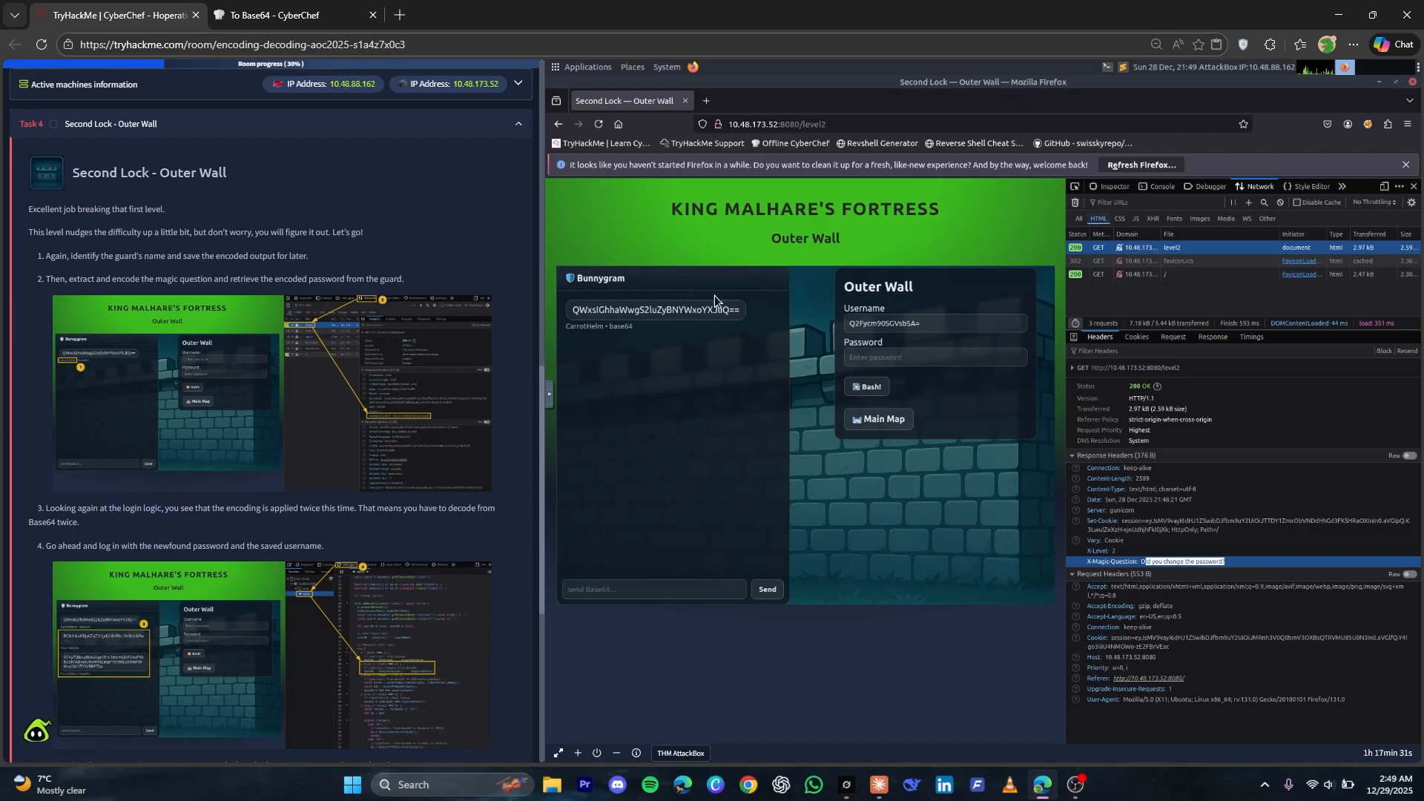
pyautogui.click(1142, 563)
pyautogui.moveTo(1142, 562); pyautogui.dragTo(1228, 562)
pyautogui.click(257, 7)
pyautogui.click(808, 209)
pyautogui.hotkey('ctrl', 'a')
pyautogui.press('BackSpace')
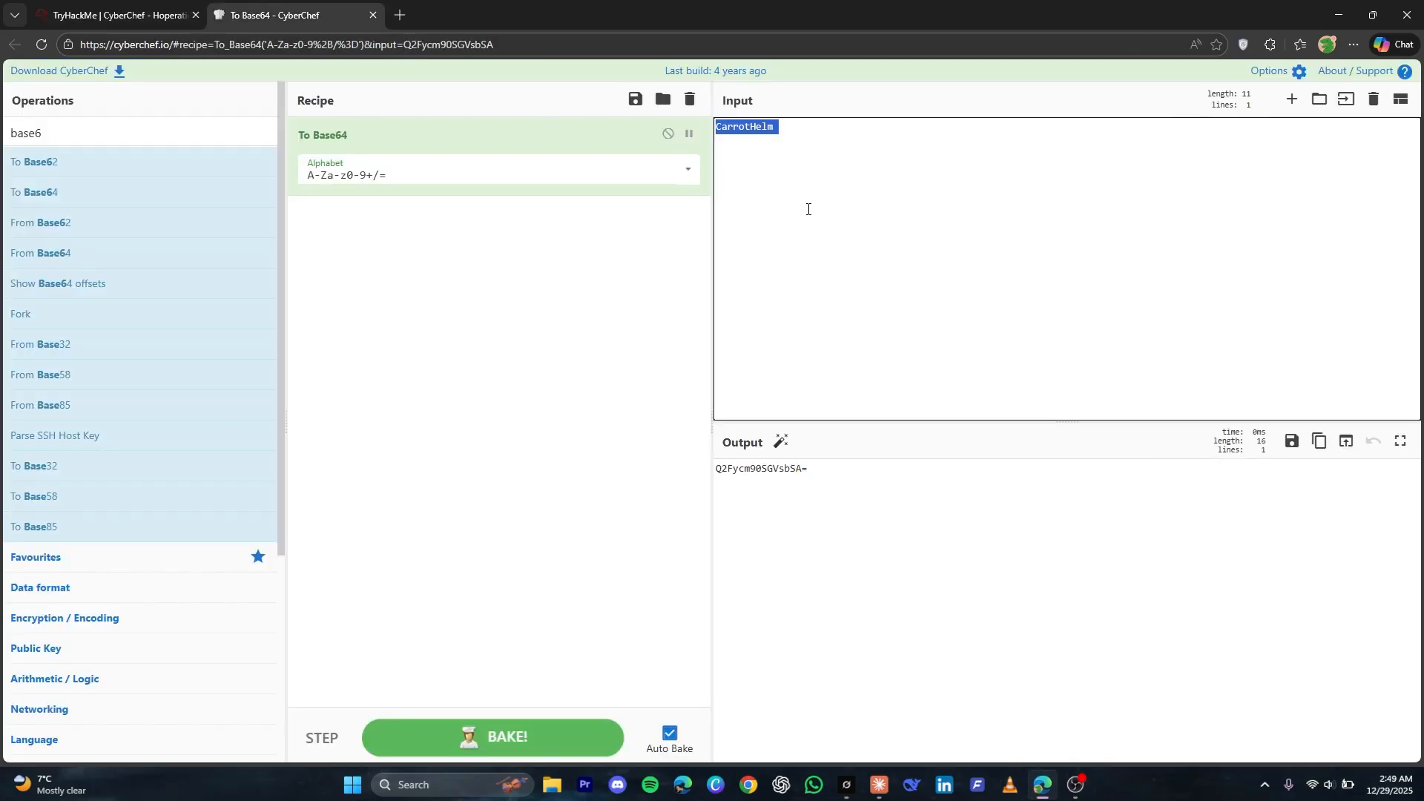
pyautogui.hotkey('ctrl', 'v')
pyautogui.click(888, 484)
pyautogui.hotkey('ctrl', 'a')
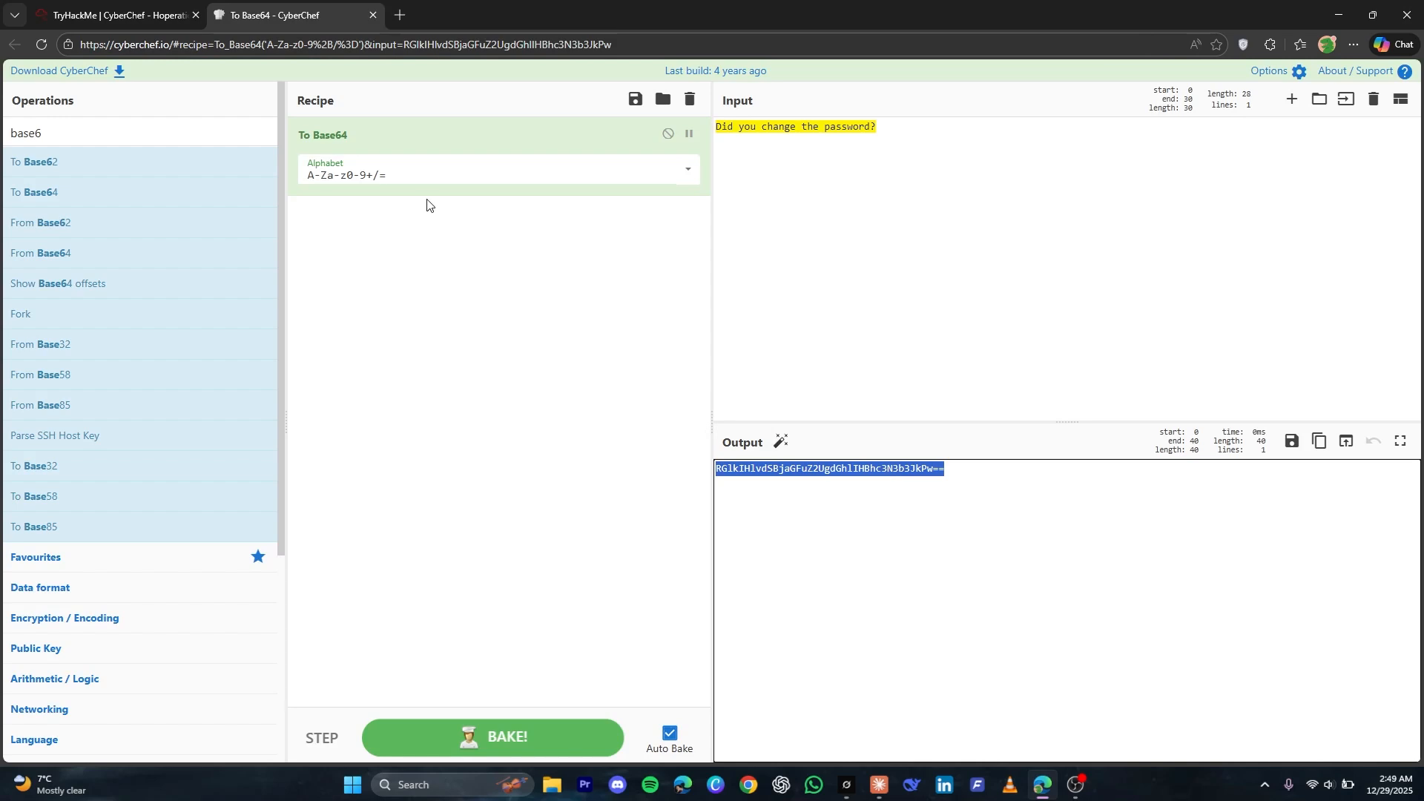
# Send the Base64-encoded magic question to the Outer Wall guard in the Bunnygram chat
pyautogui.hotkey('ctrl', 'Tab')
pyautogui.click(623, 591)
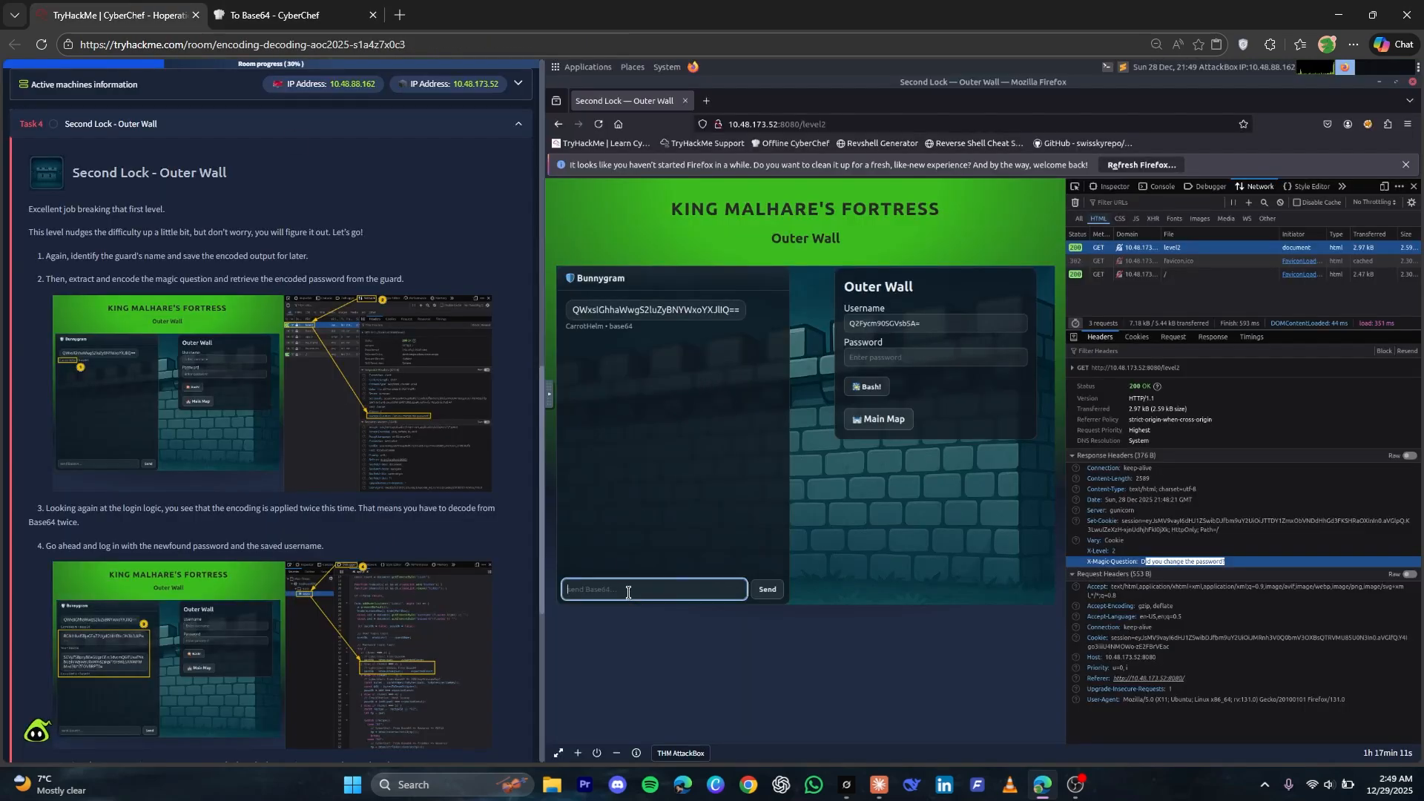
pyautogui.hotkey('ctrl', 'v')
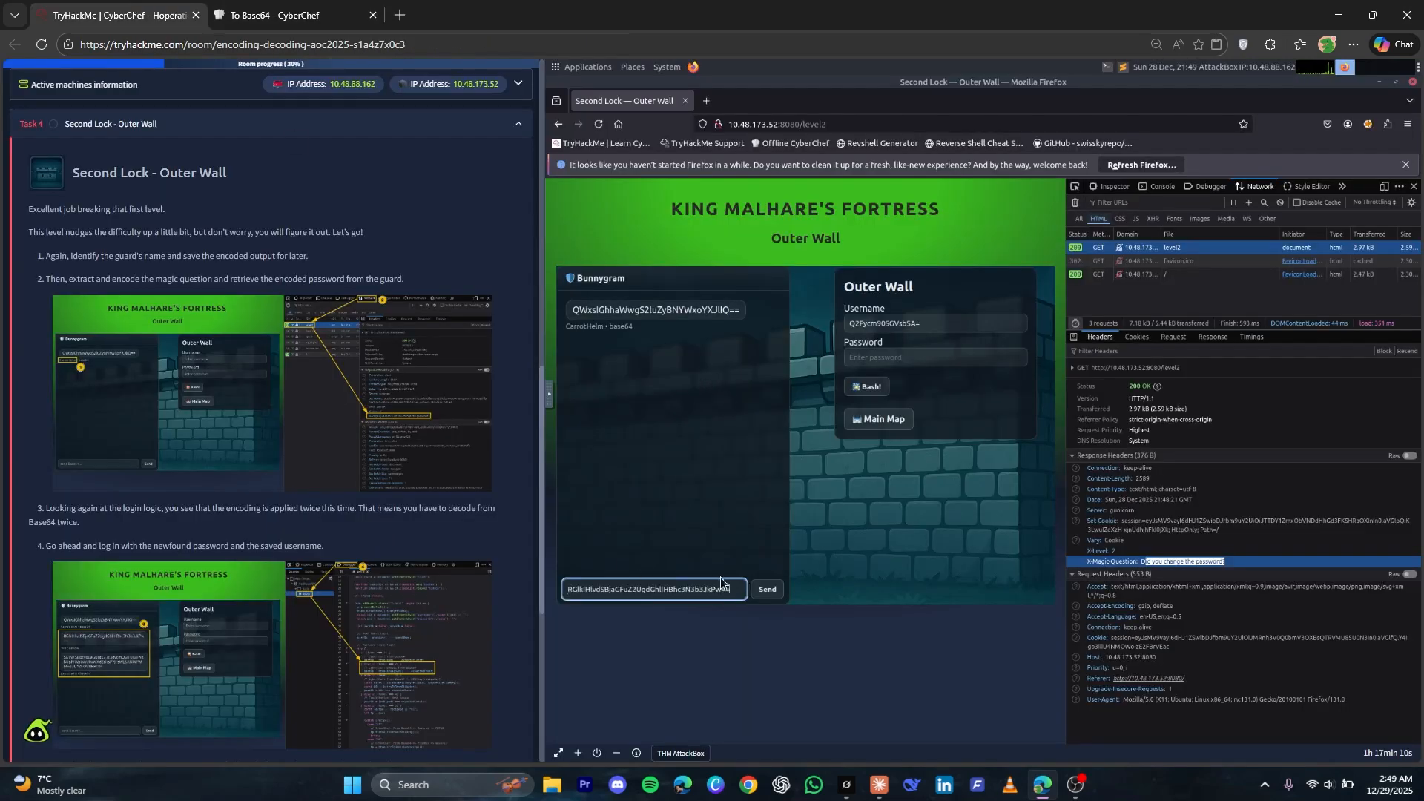
pyautogui.click(760, 591)
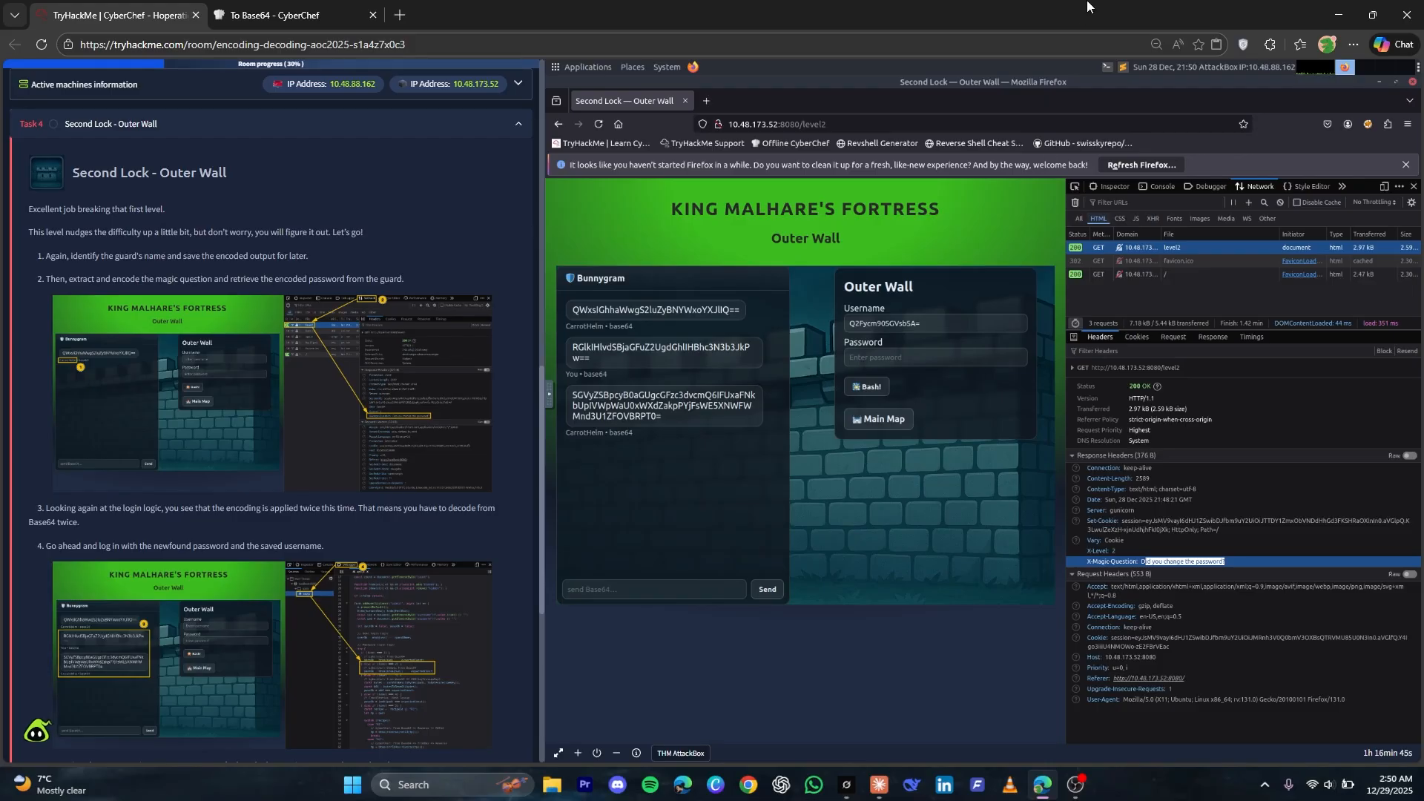
# Examine the level 2 password login logic in the debugger's app.js source
pyautogui.click(1206, 186)
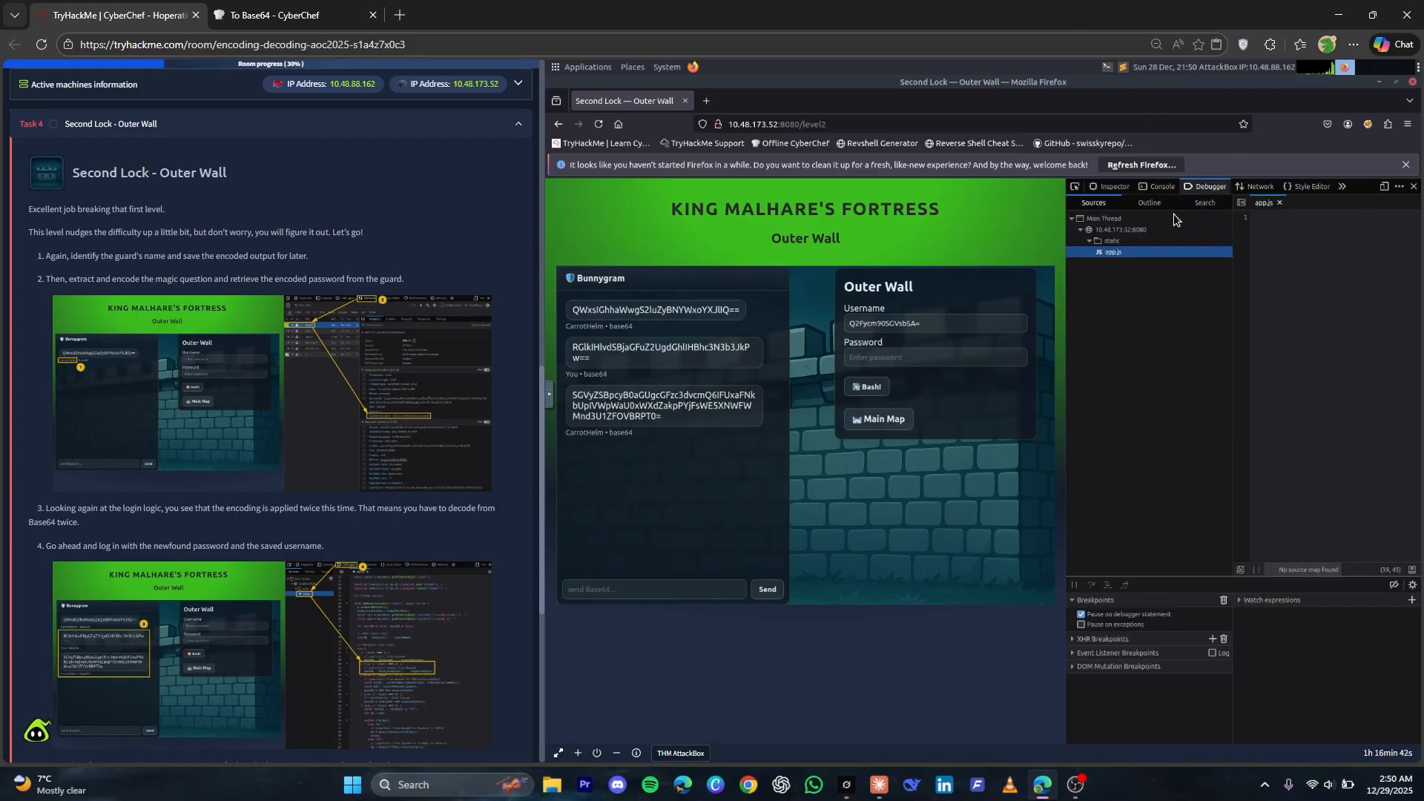
pyautogui.click(1126, 253)
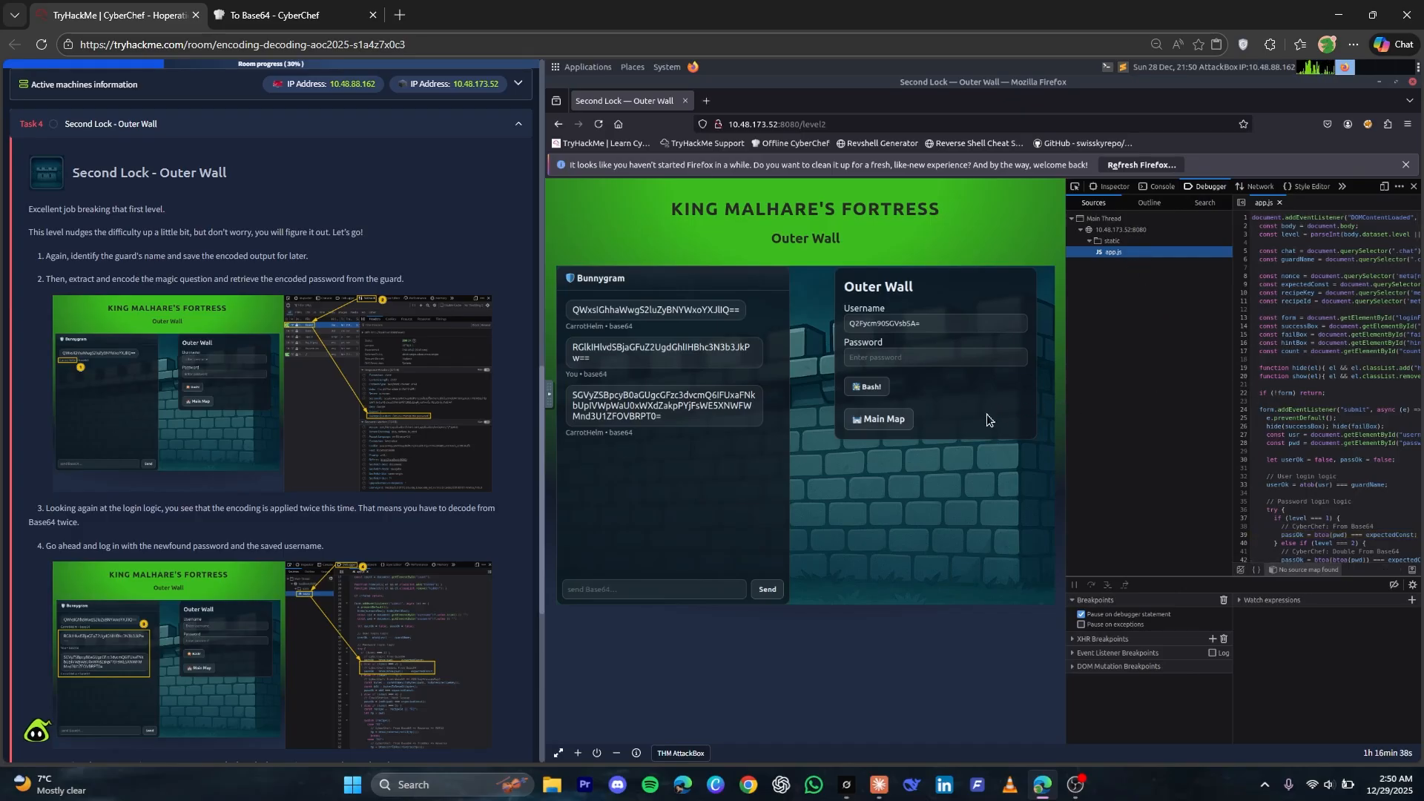
pyautogui.moveTo(986, 413); pyautogui.dragTo(1043, 406)
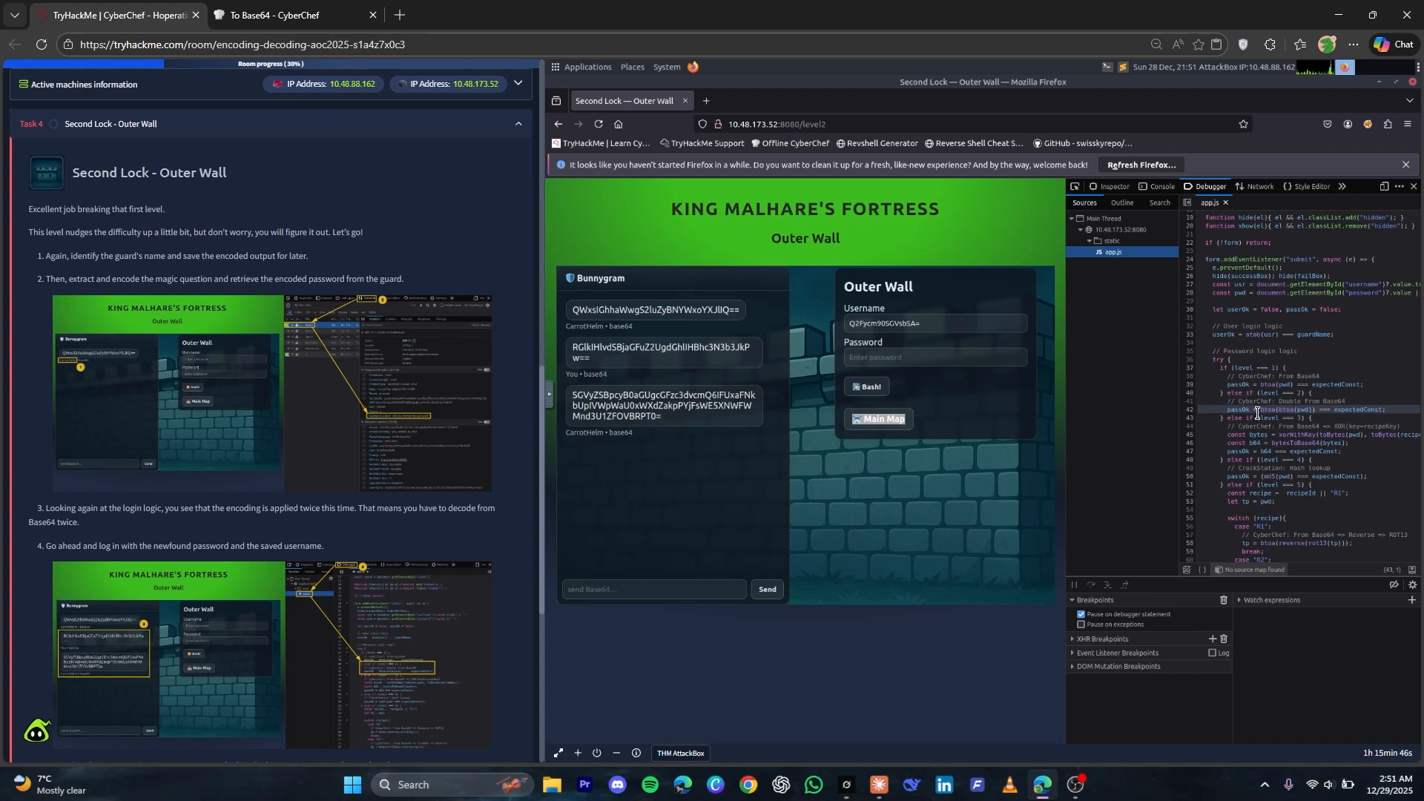
pyautogui.moveTo(1260, 411); pyautogui.dragTo(1315, 407)
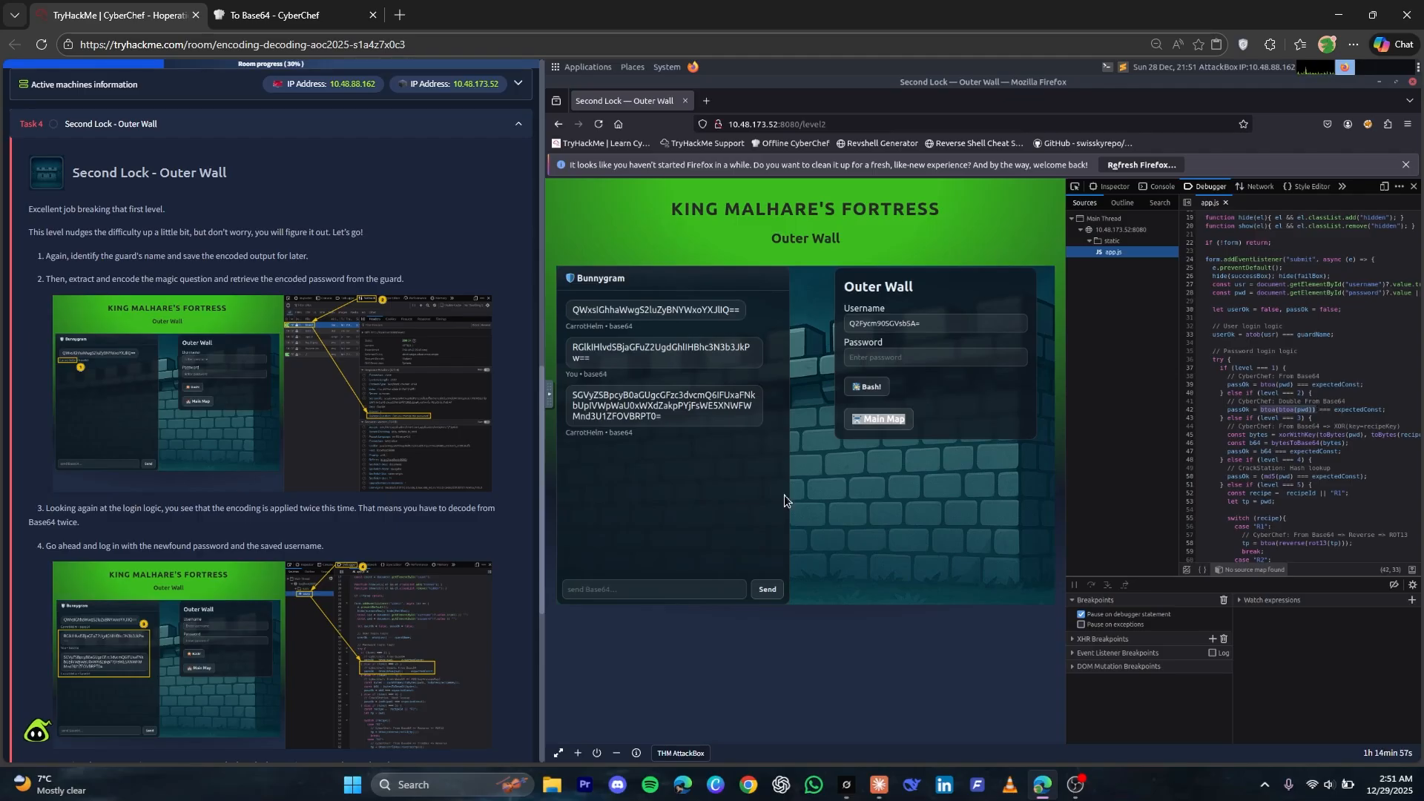
# Replace CyberChef's input with the guard's latest Bunnygram reply and swap the recipe for From Base64, with a second From Base64 disabled
pyautogui.tripleClick(641, 407)
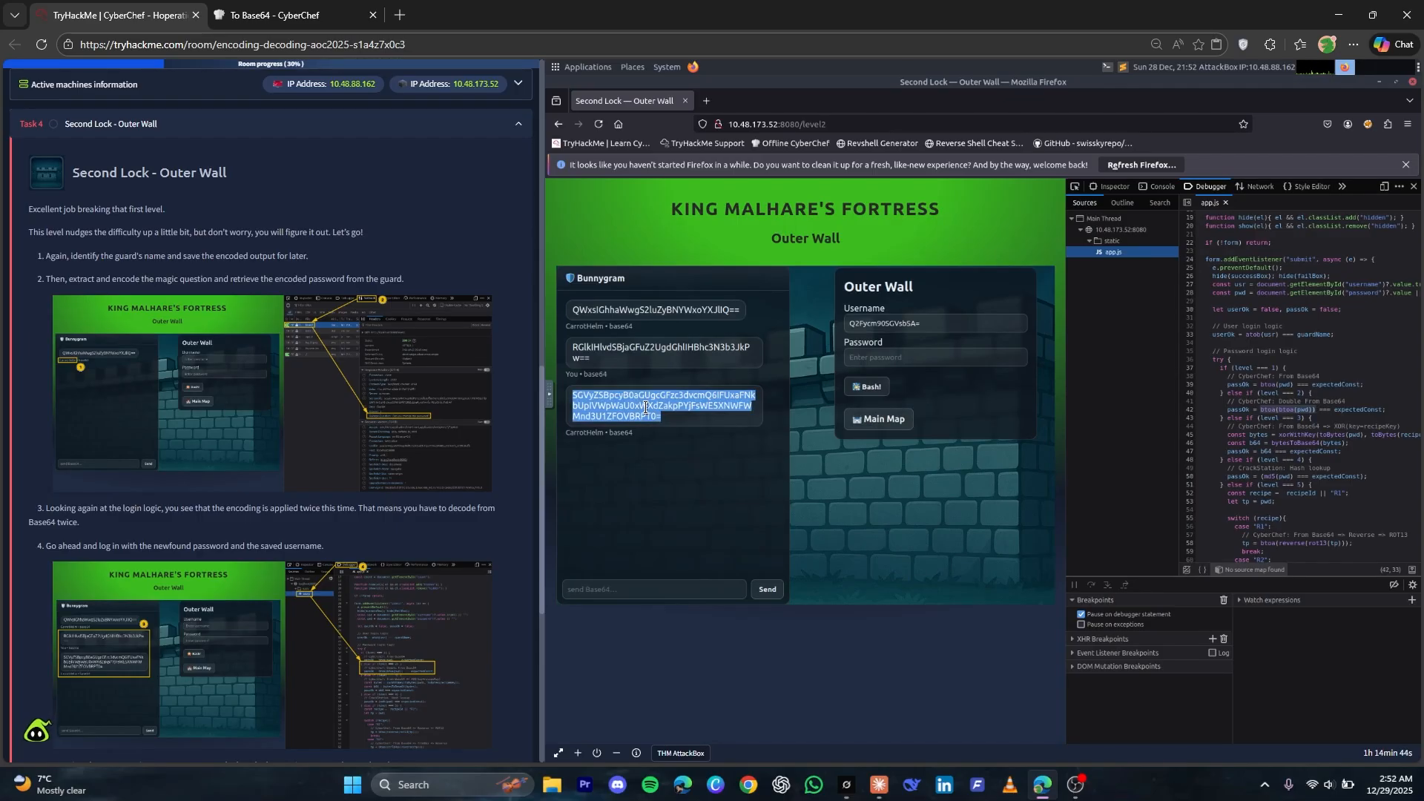
pyautogui.hotkey('ctrl', 'c')
pyautogui.hotkey('ctrl', 'Tab')
pyautogui.click(970, 206)
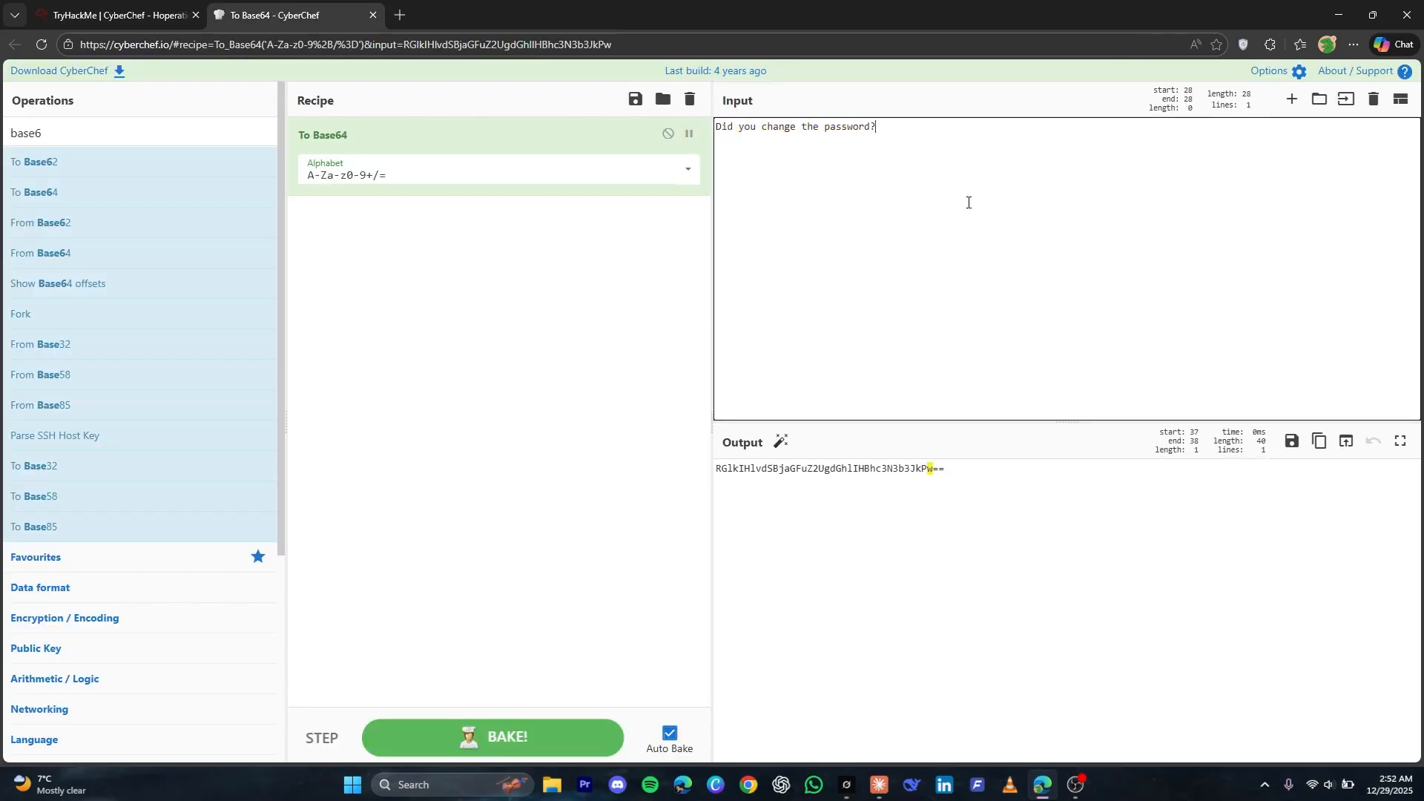
pyautogui.hotkey('ctrl', 'a')
pyautogui.hotkey('ctrl', 'v')
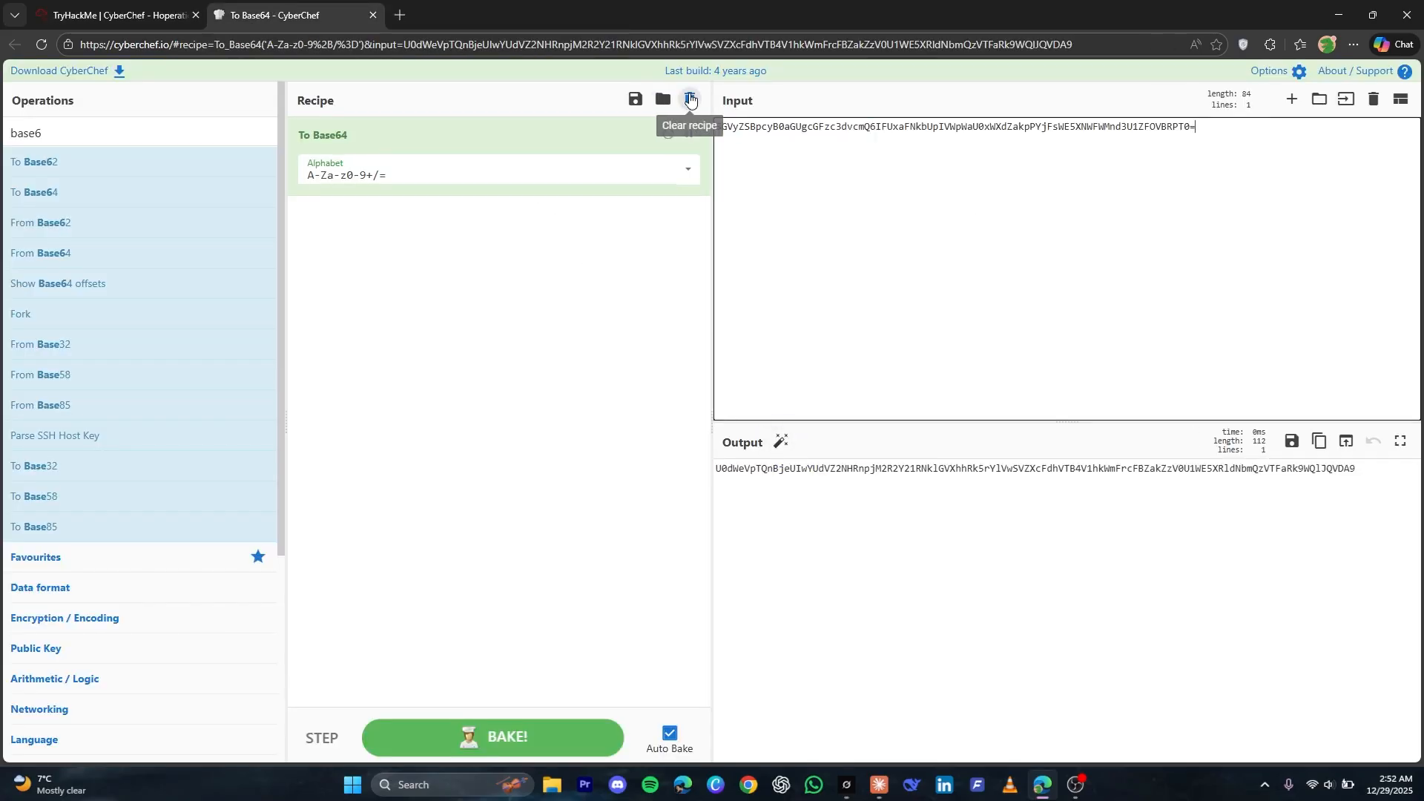
pyautogui.click(690, 99)
pyautogui.moveTo(74, 253); pyautogui.dragTo(413, 256)
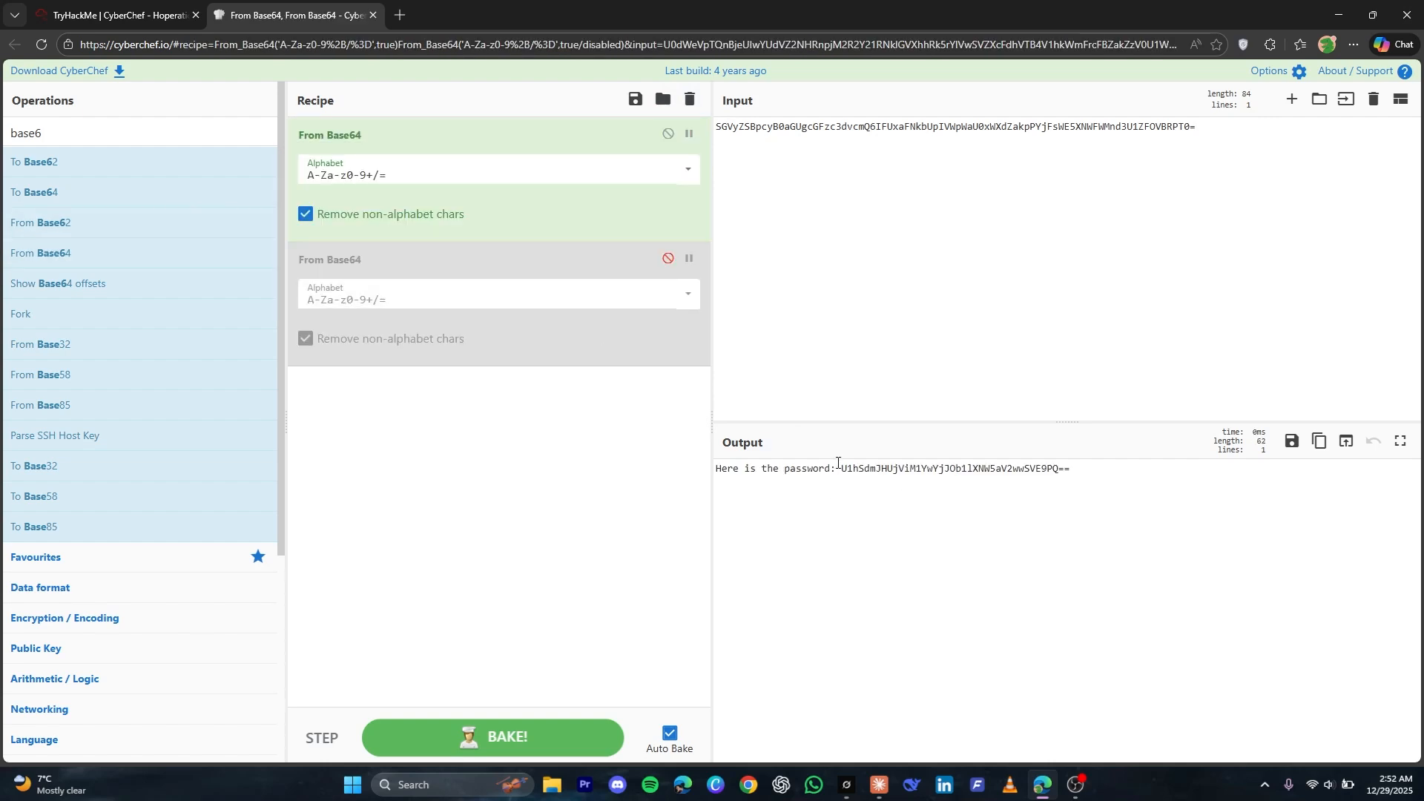
# Decode the encoded password from the guard's message twice from Base64, feeding each result back in as CyberChef's input
pyautogui.moveTo(841, 470); pyautogui.dragTo(1071, 471)
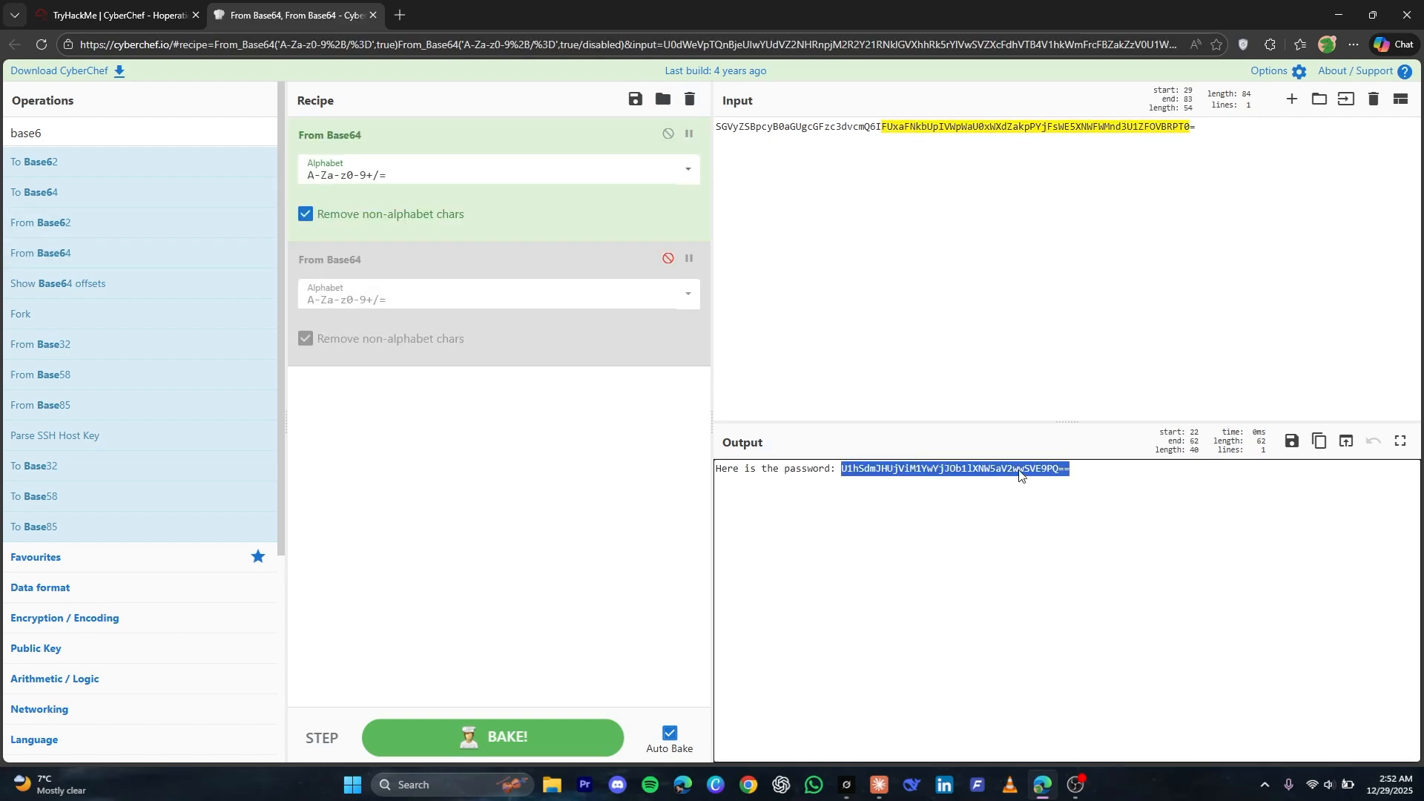
pyautogui.click(907, 222)
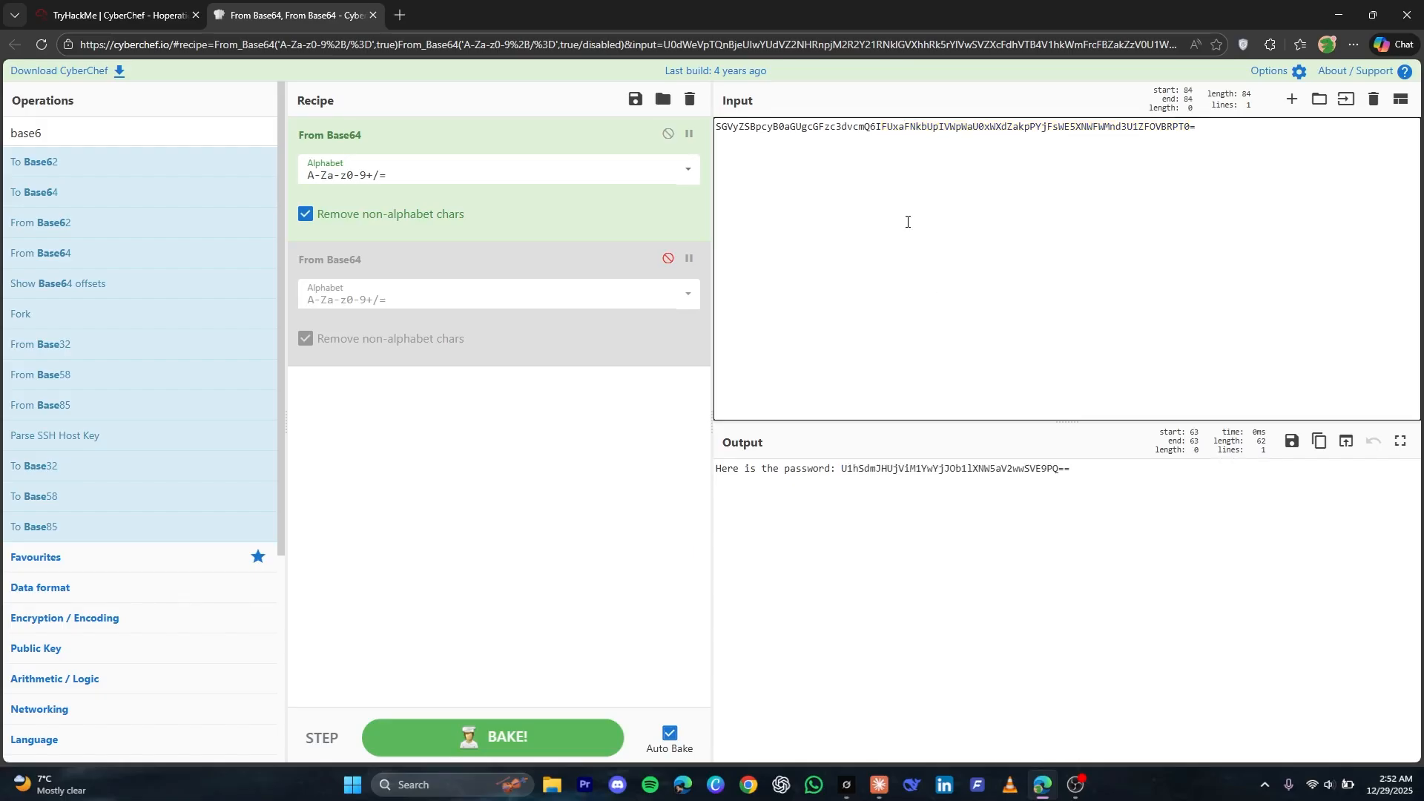
pyautogui.hotkey('ctrl', 'a')
pyautogui.hotkey('ctrl', 'v')
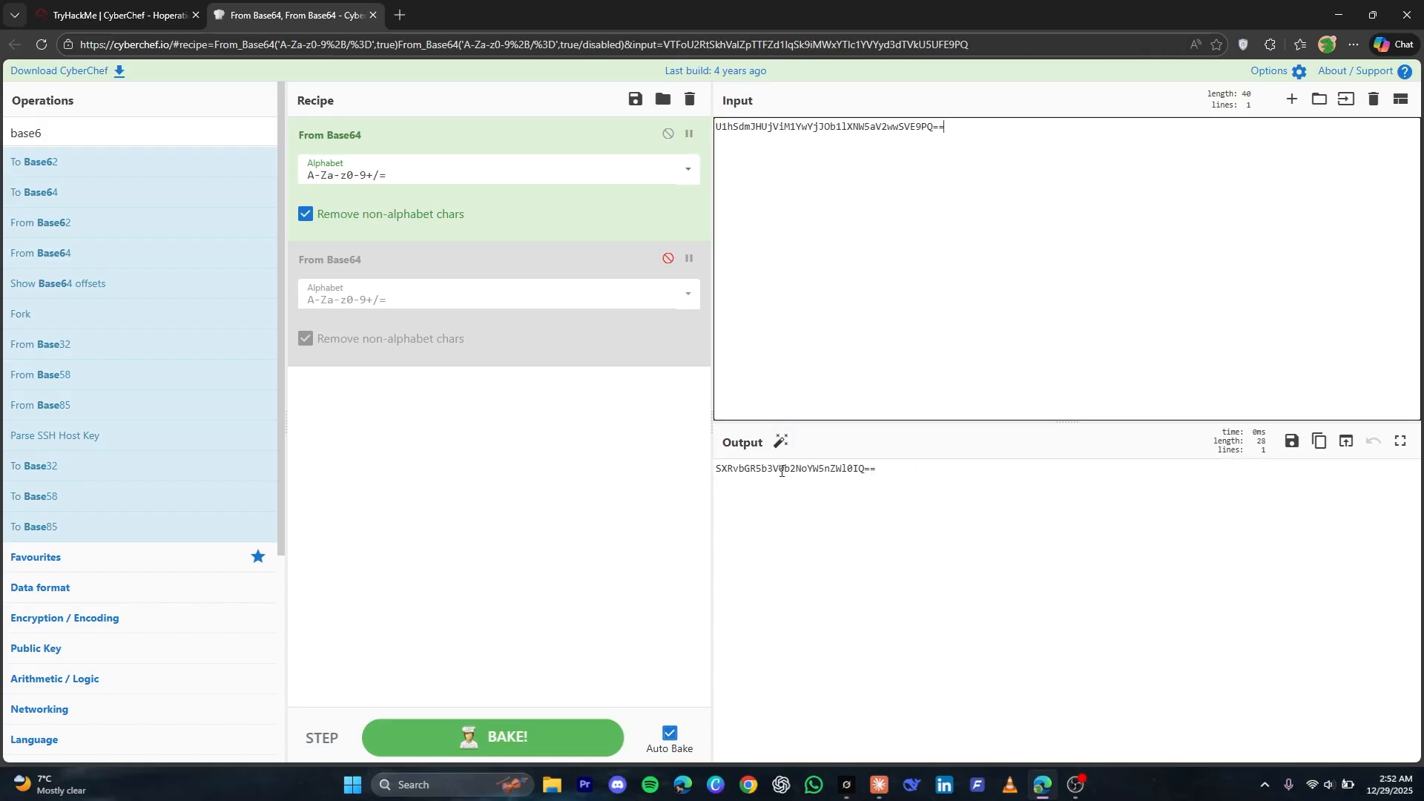
pyautogui.click(870, 153)
pyautogui.moveTo(914, 476); pyautogui.dragTo(688, 466)
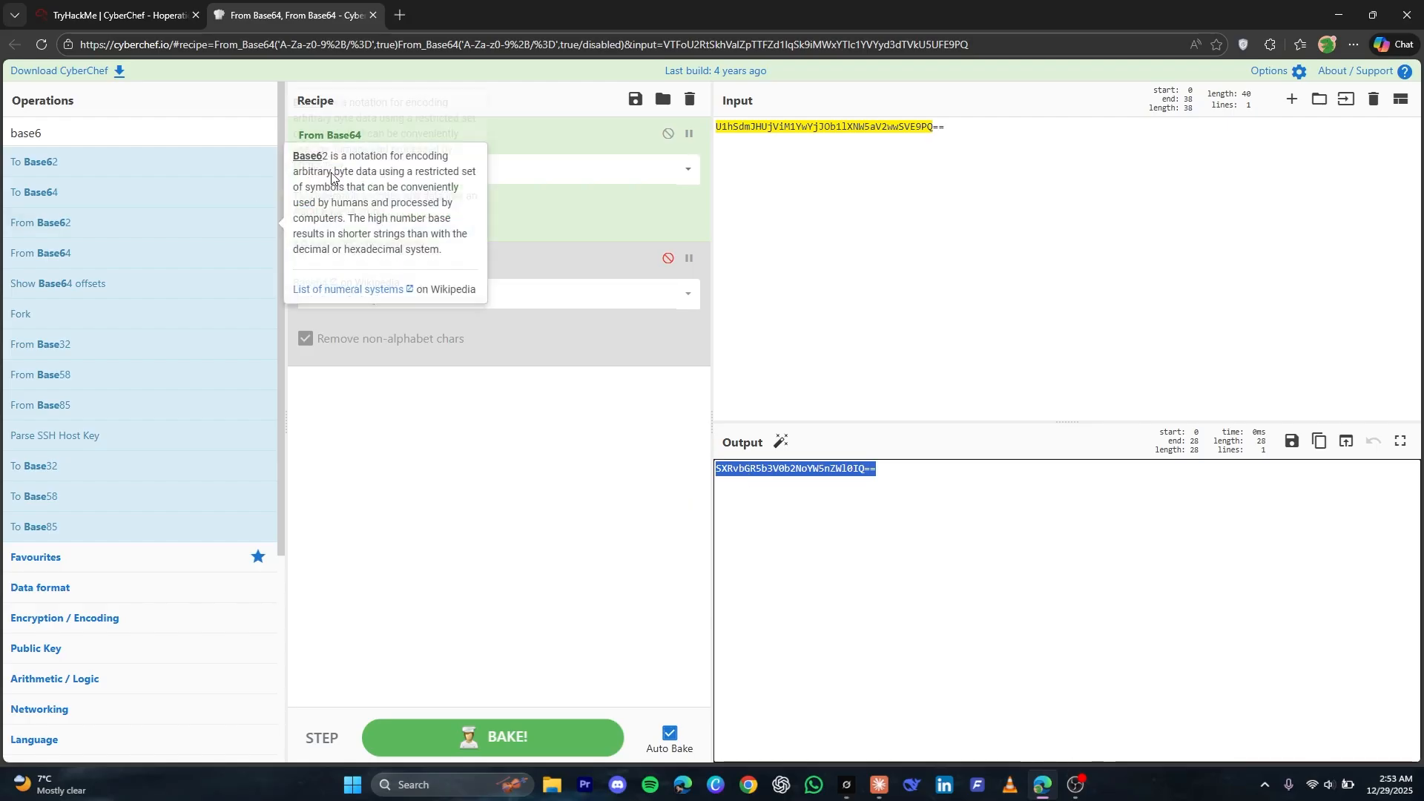
pyautogui.click(893, 300)
pyautogui.hotkey('ctrl', 'a')
pyautogui.hotkey('ctrl', 'v')
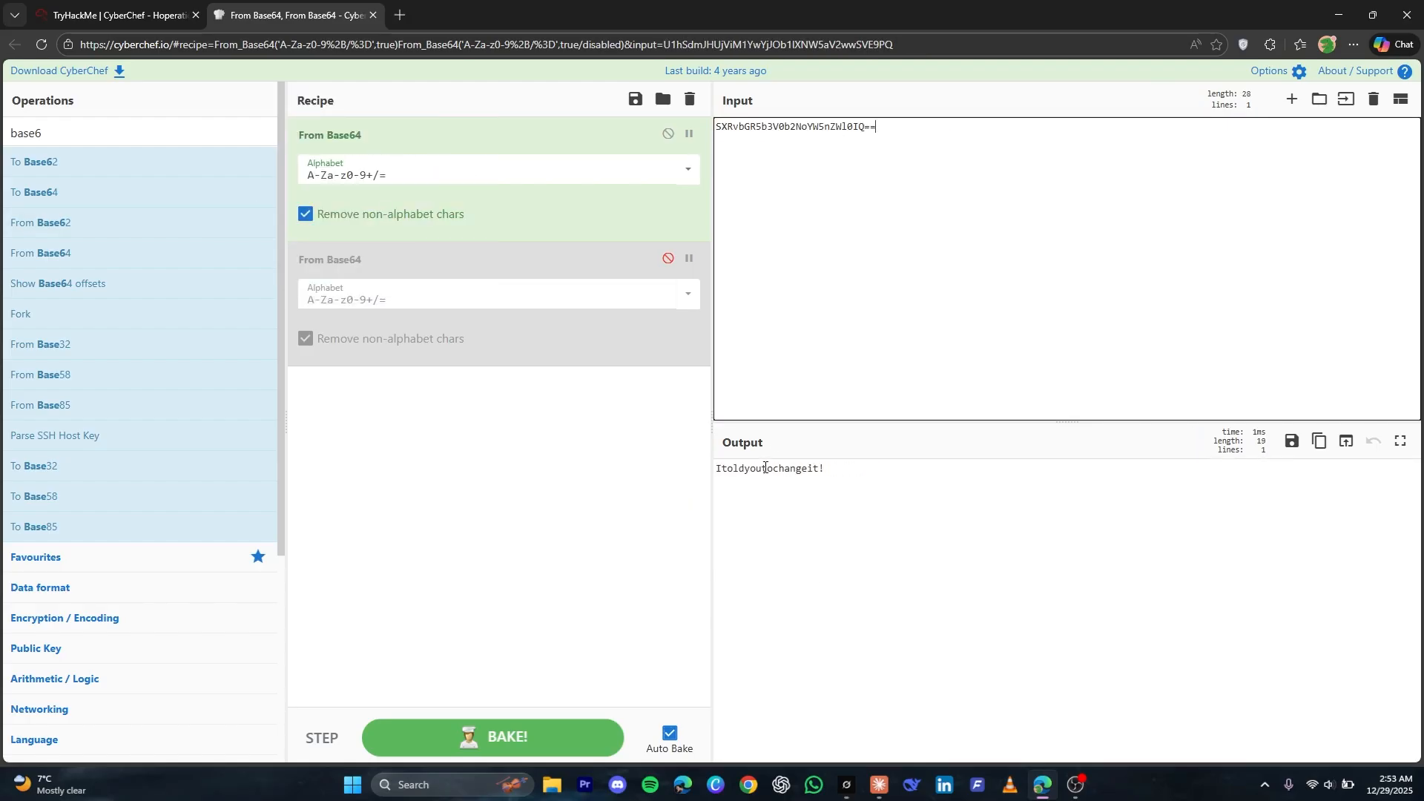
# Copy the fully decoded password from CyberChef, enter it in the Outer Wall password field and submit the login
pyautogui.tripleClick(765, 468)
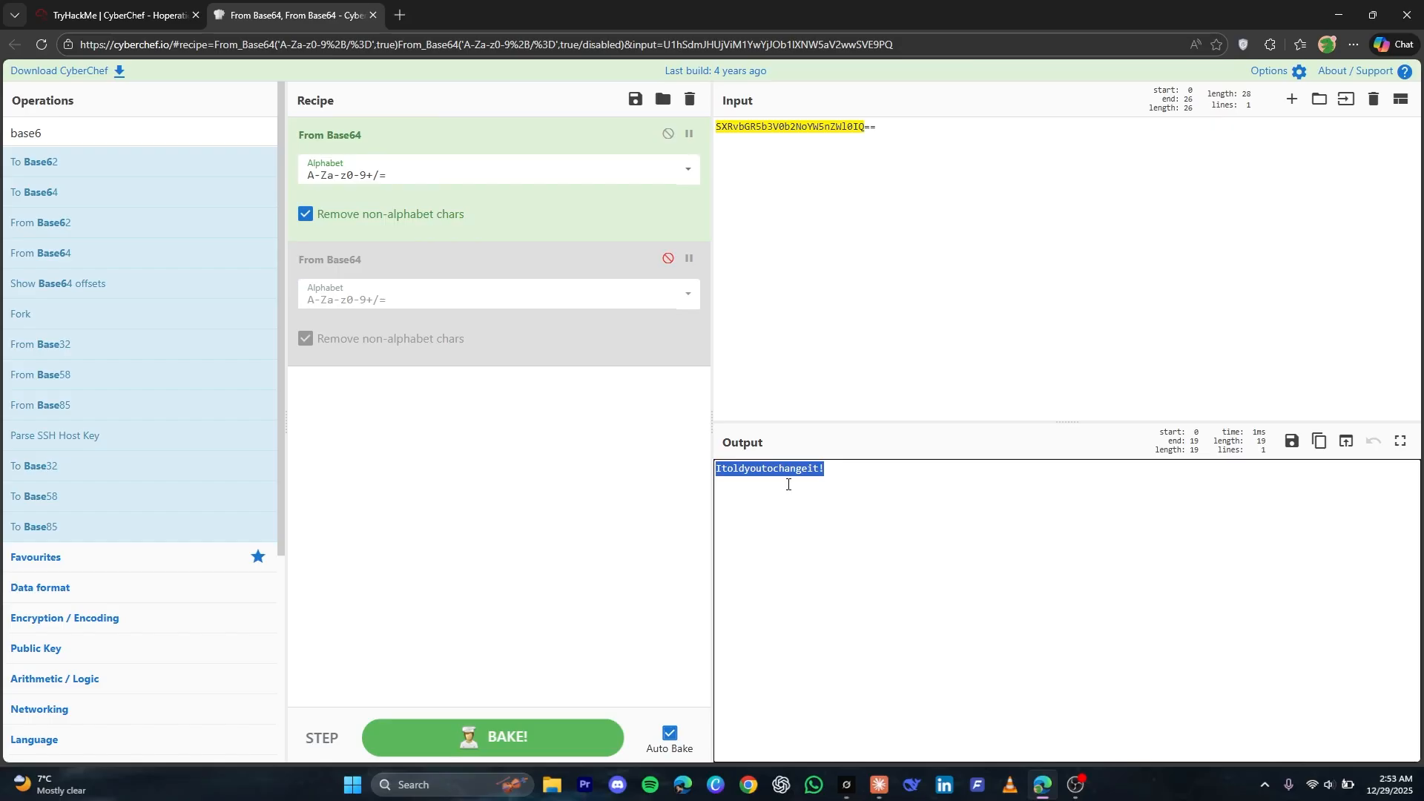
pyautogui.click(95, 4)
pyautogui.click(939, 357)
pyautogui.hotkey('ctrl', 'v')
pyautogui.click(873, 388)
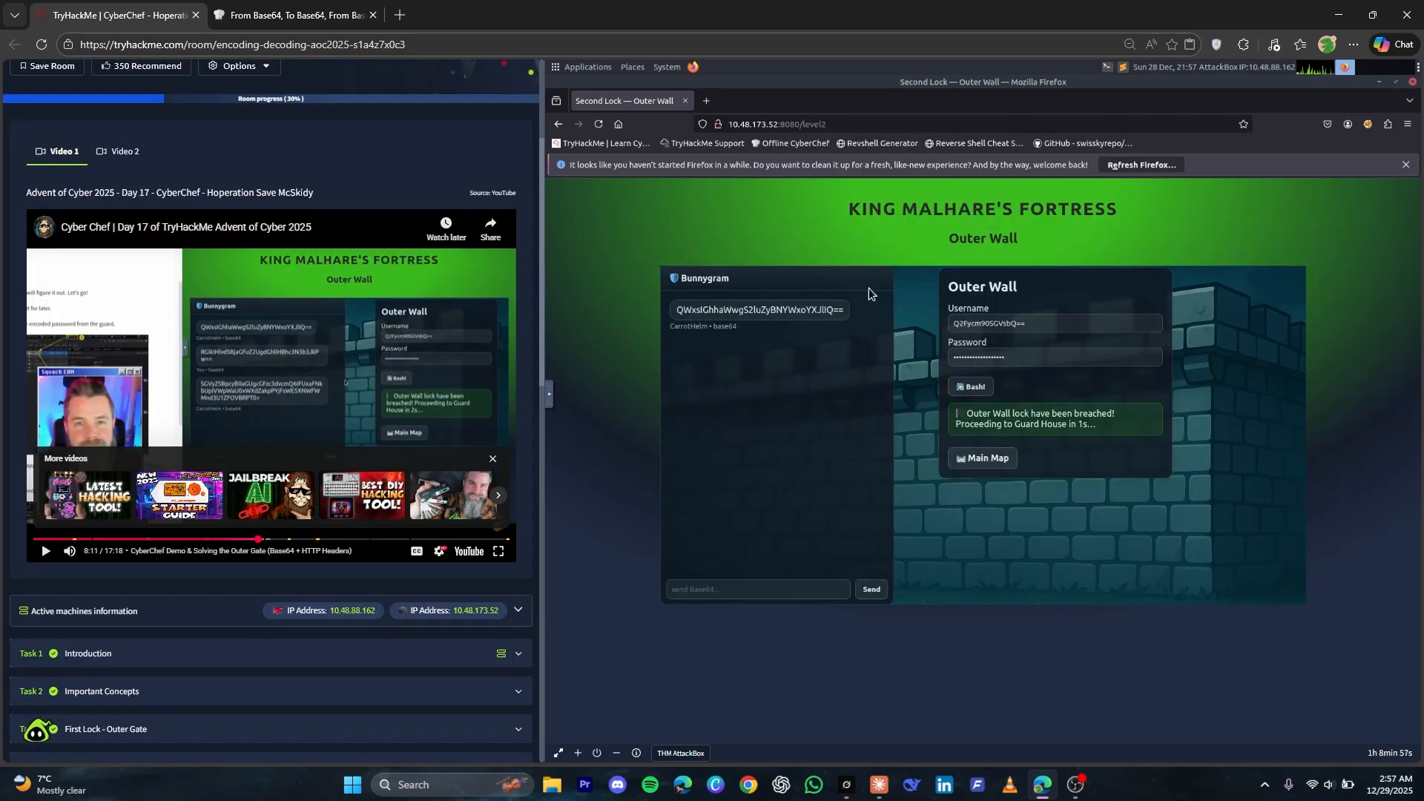
# Fetch the decoded password from CyberChef, reopen the Outer Wall level and submit the password as Task 4's second-lock answer
pyautogui.click(293, 15)
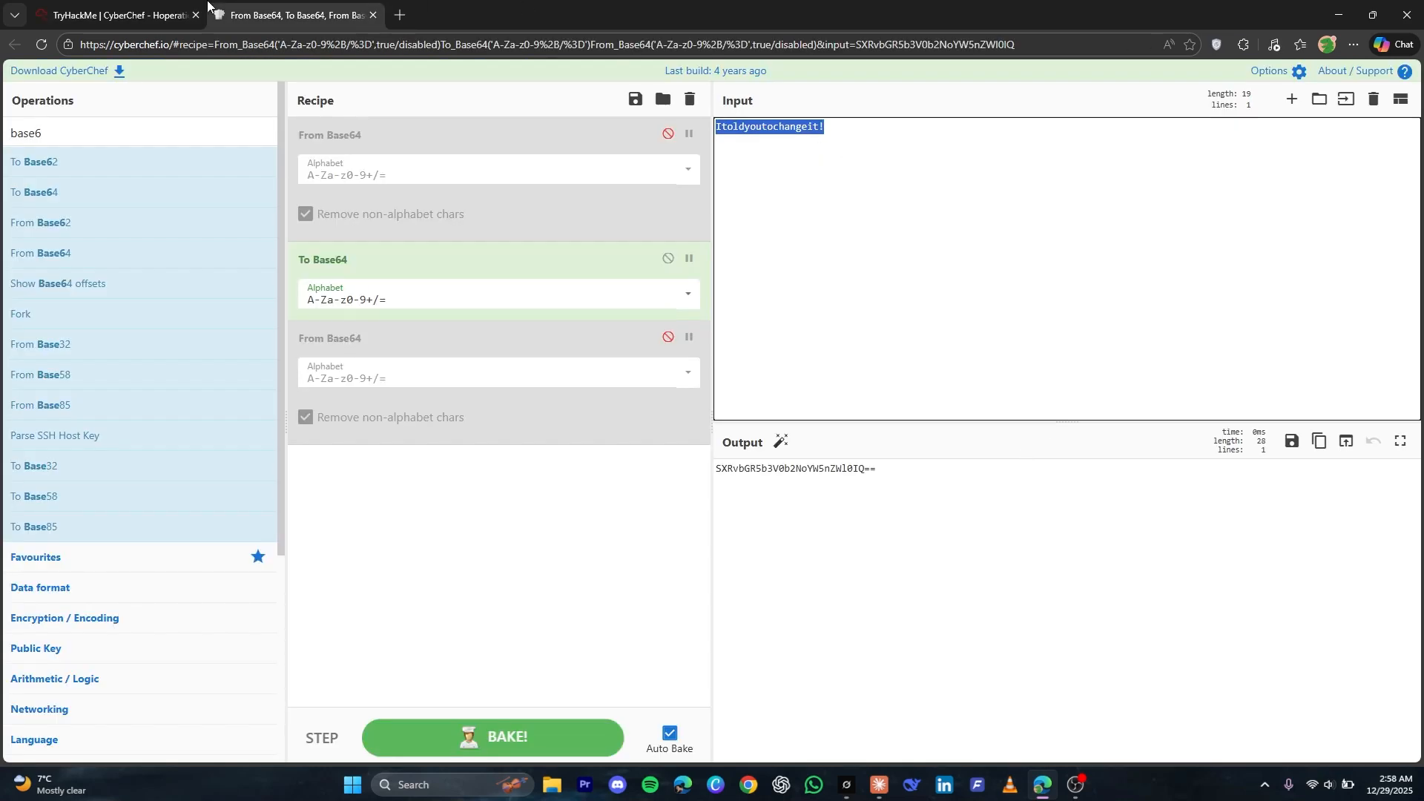
pyautogui.click(119, 15)
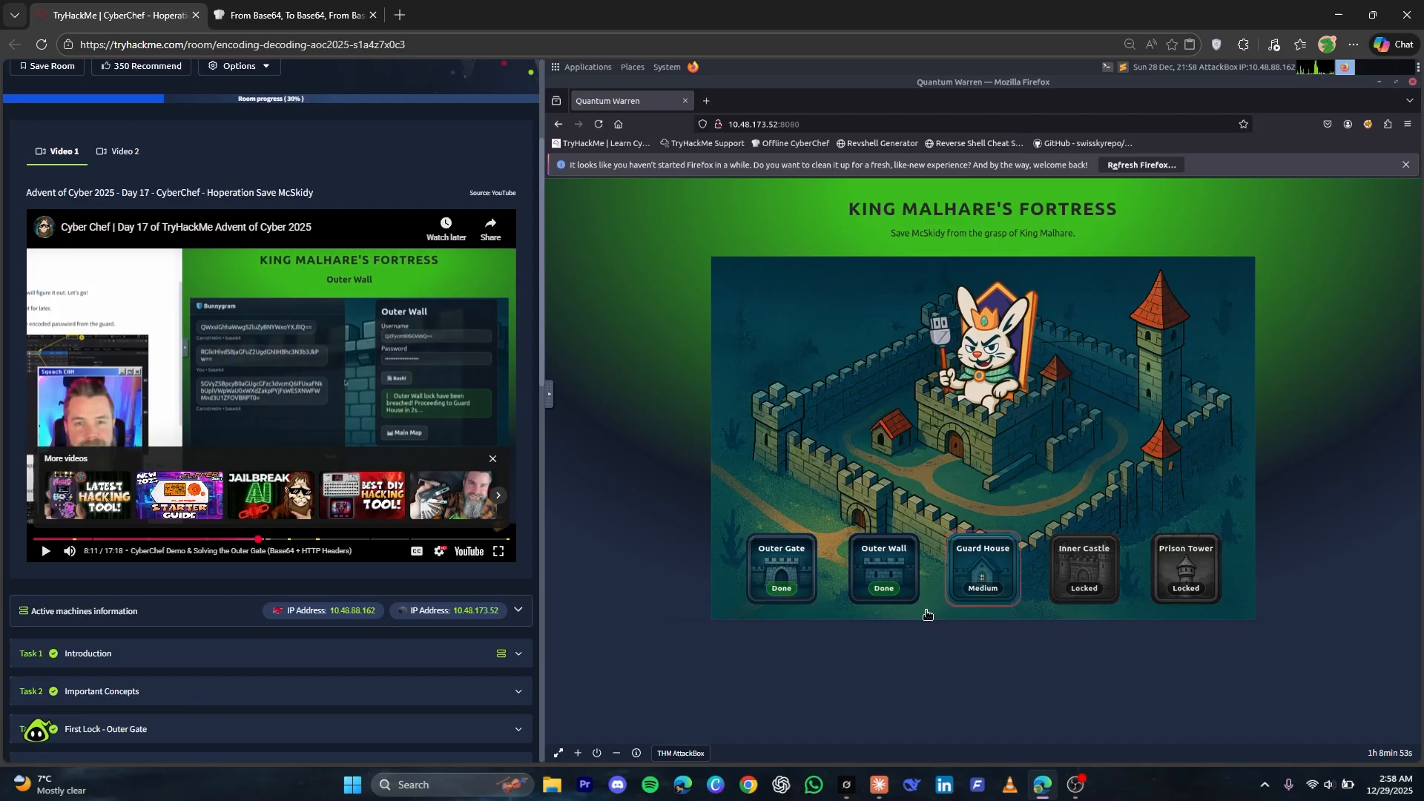
pyautogui.click(882, 570)
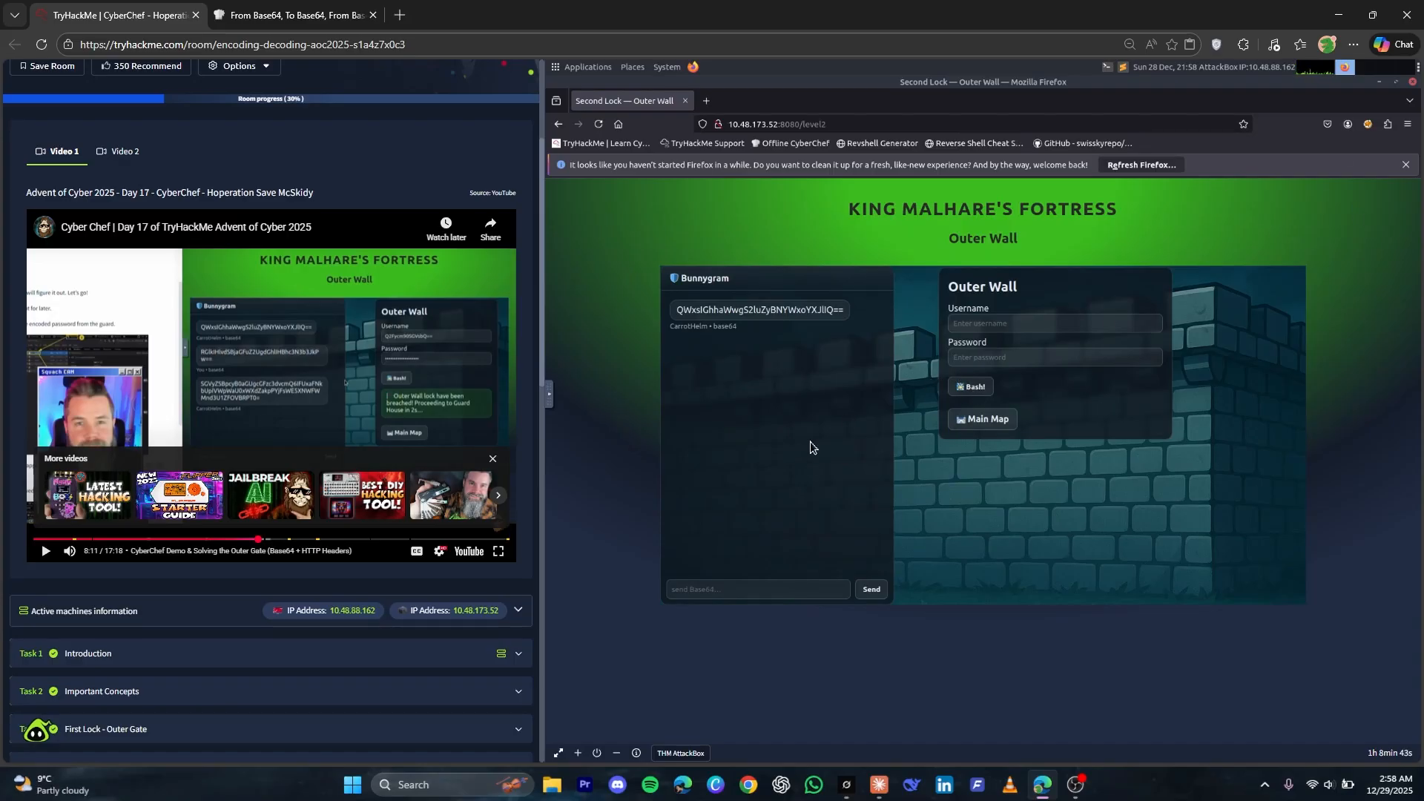
pyautogui.scroll(-15, 312, 482)
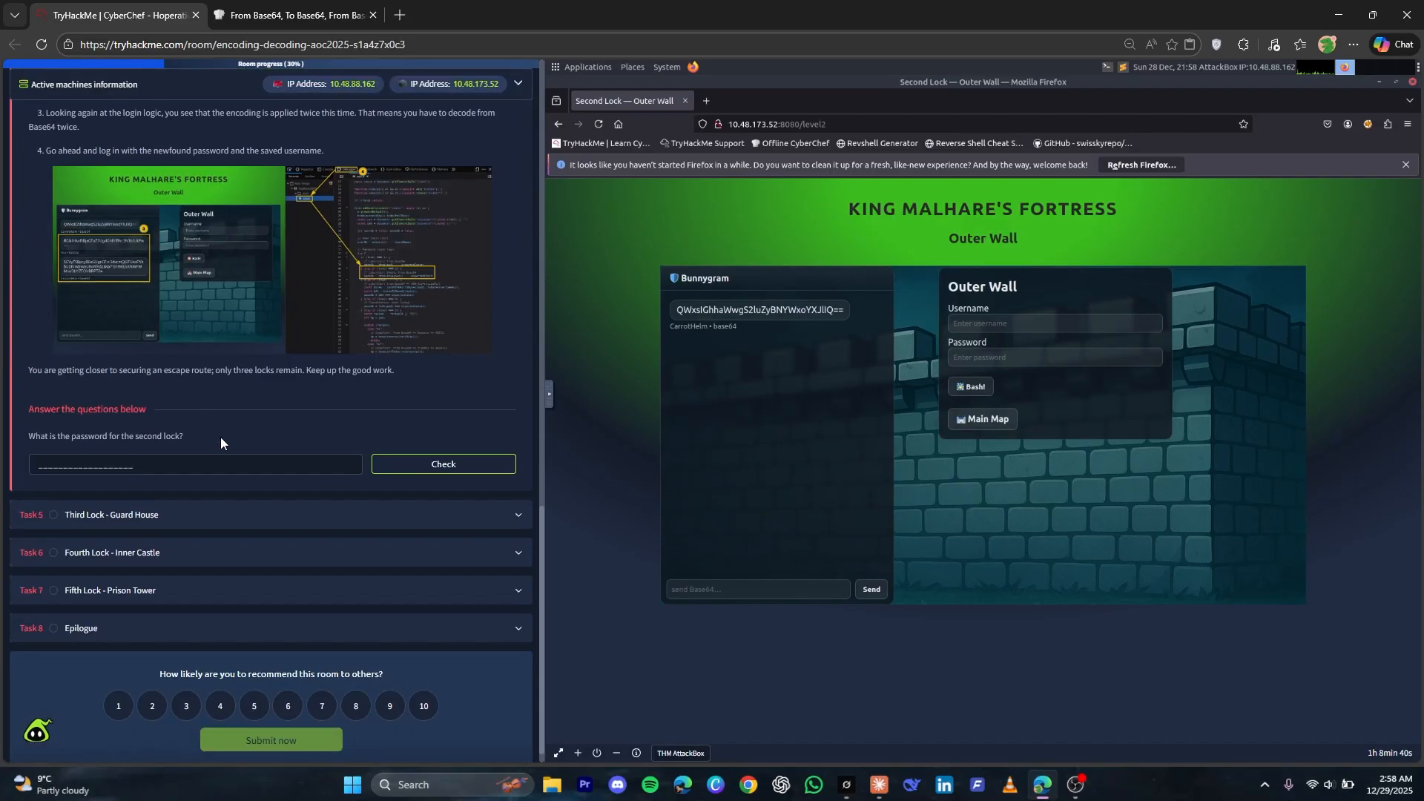
pyautogui.click(159, 443)
pyautogui.hotkey('ctrl', 'v')
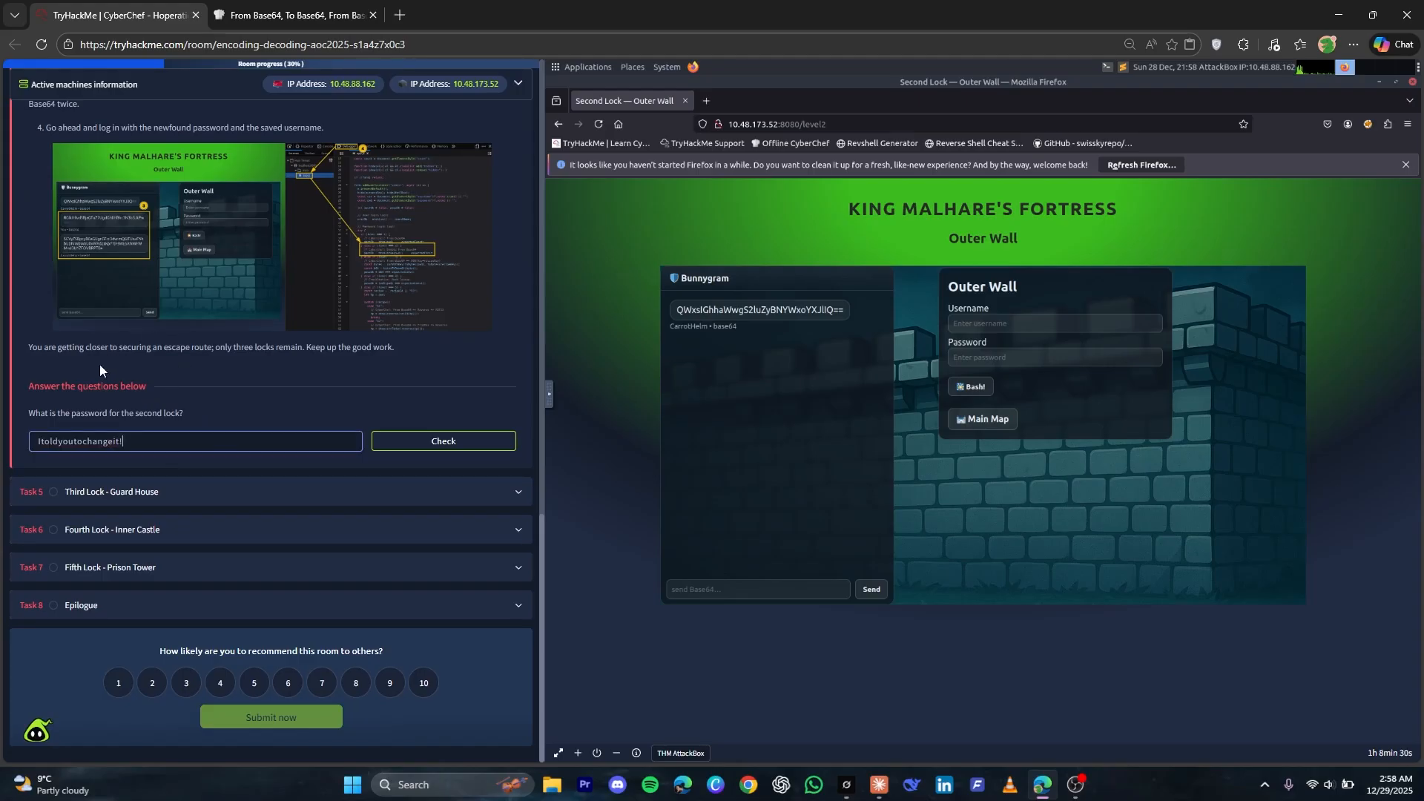
pyautogui.click(434, 443)
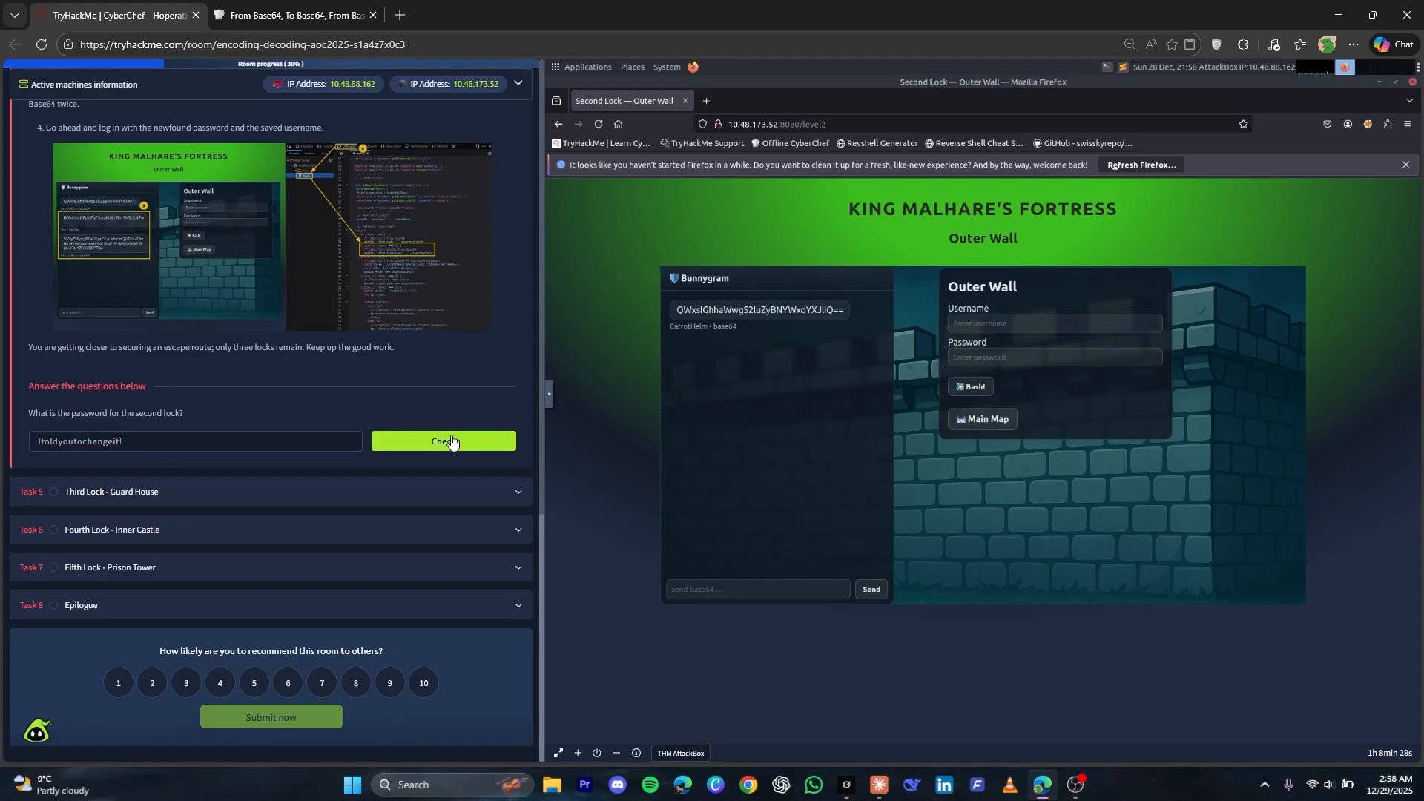
# Expand Task 5, Third Lock - Guard House, and enter the Guard House level from the fortress map
pyautogui.click(368, 494)
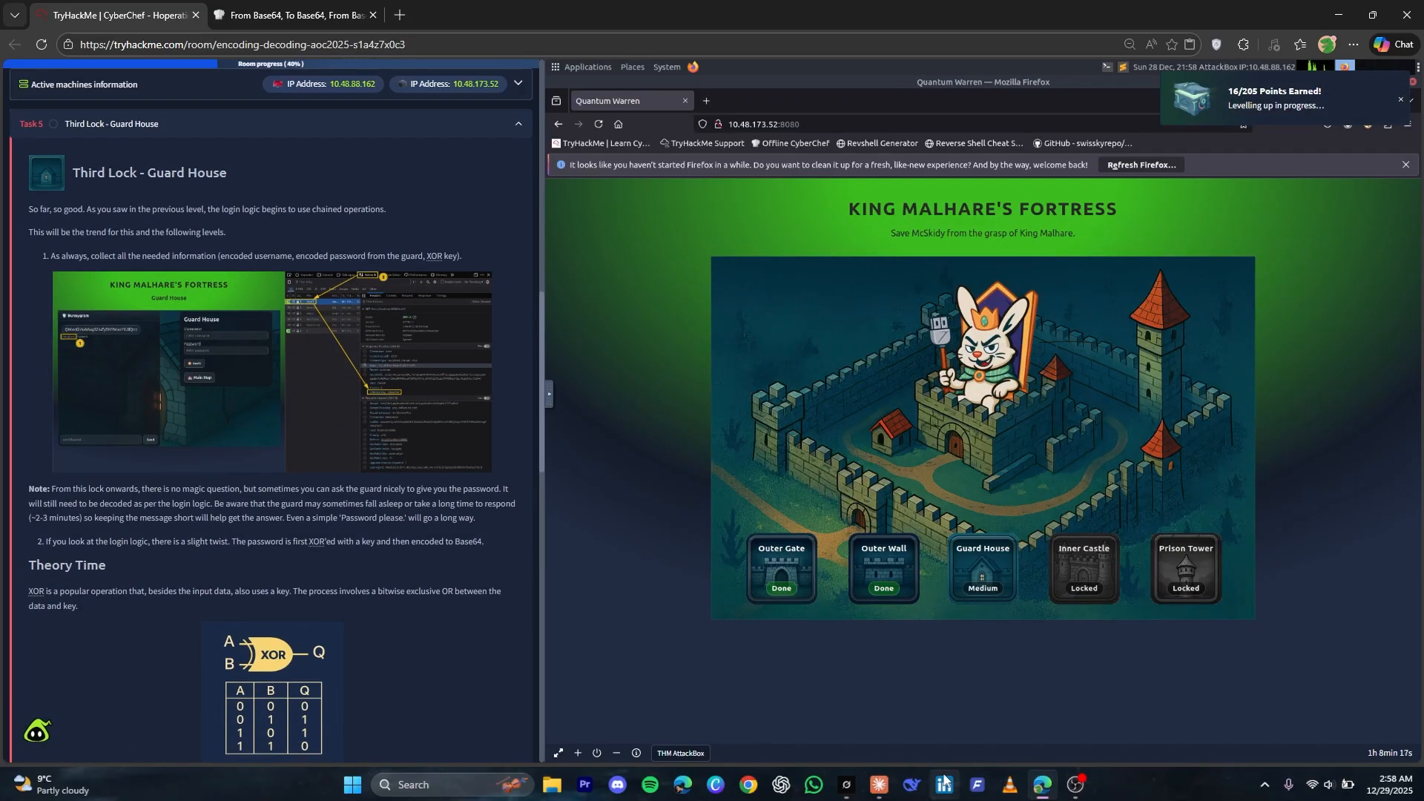
pyautogui.click(985, 555)
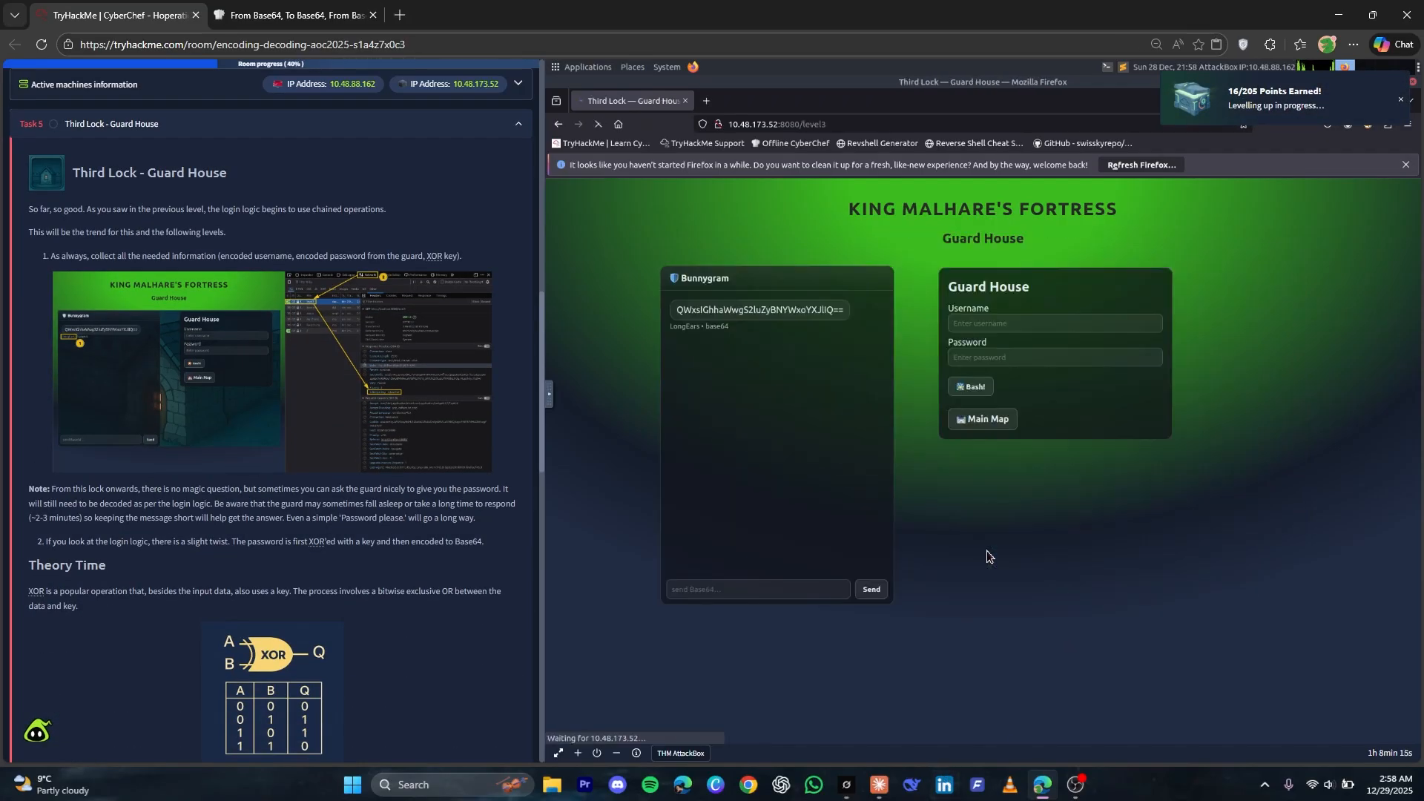
# Copy the guard's name from the Bunnygram chat and paste it over CyberChef's input
pyautogui.doubleClick(711, 327)
pyautogui.moveTo(667, 333); pyautogui.dragTo(671, 328)
pyautogui.rightClick(670, 328)
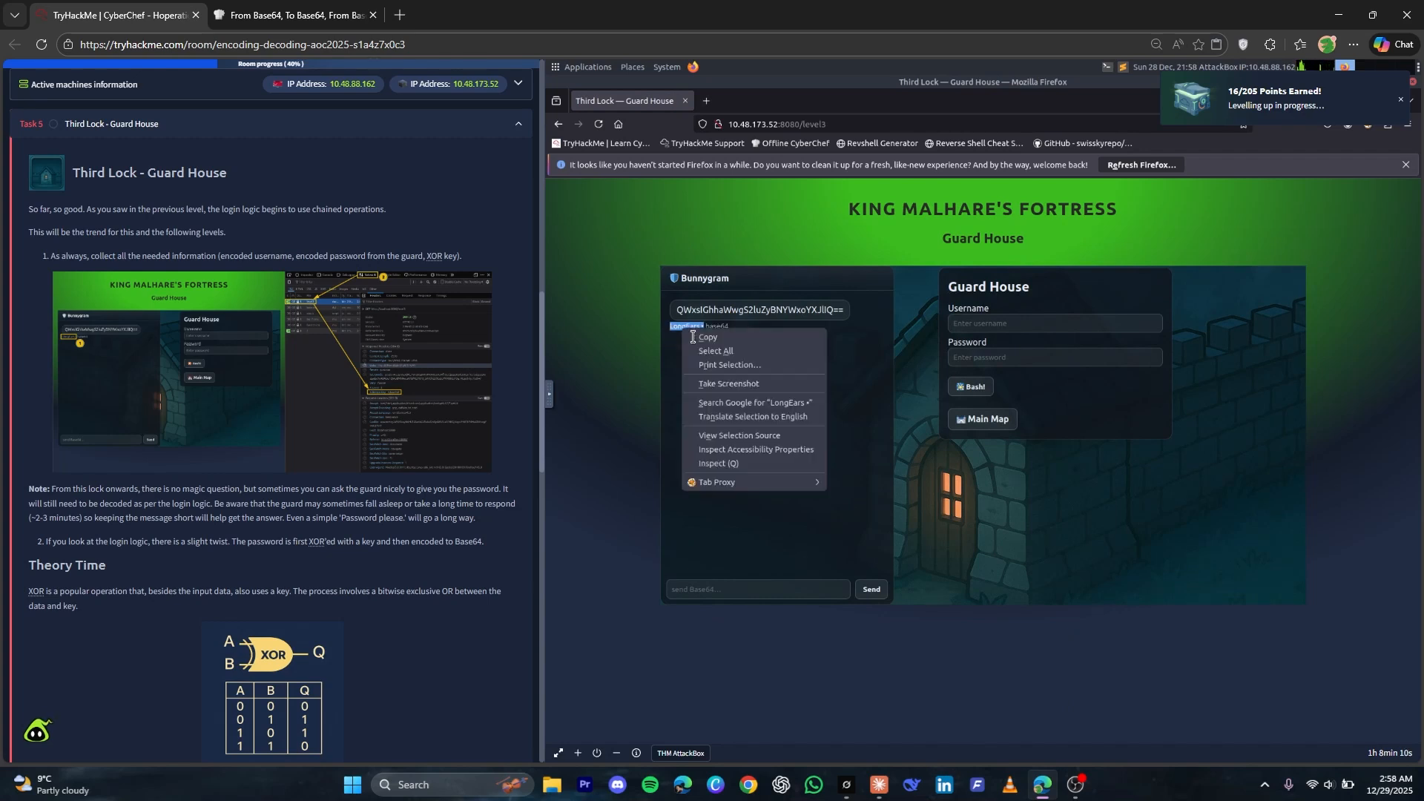
pyautogui.click(701, 335)
pyautogui.click(291, 7)
pyautogui.click(909, 194)
pyautogui.hotkey('ctrl', 'a')
pyautogui.hotkey('ctrl', 'v')
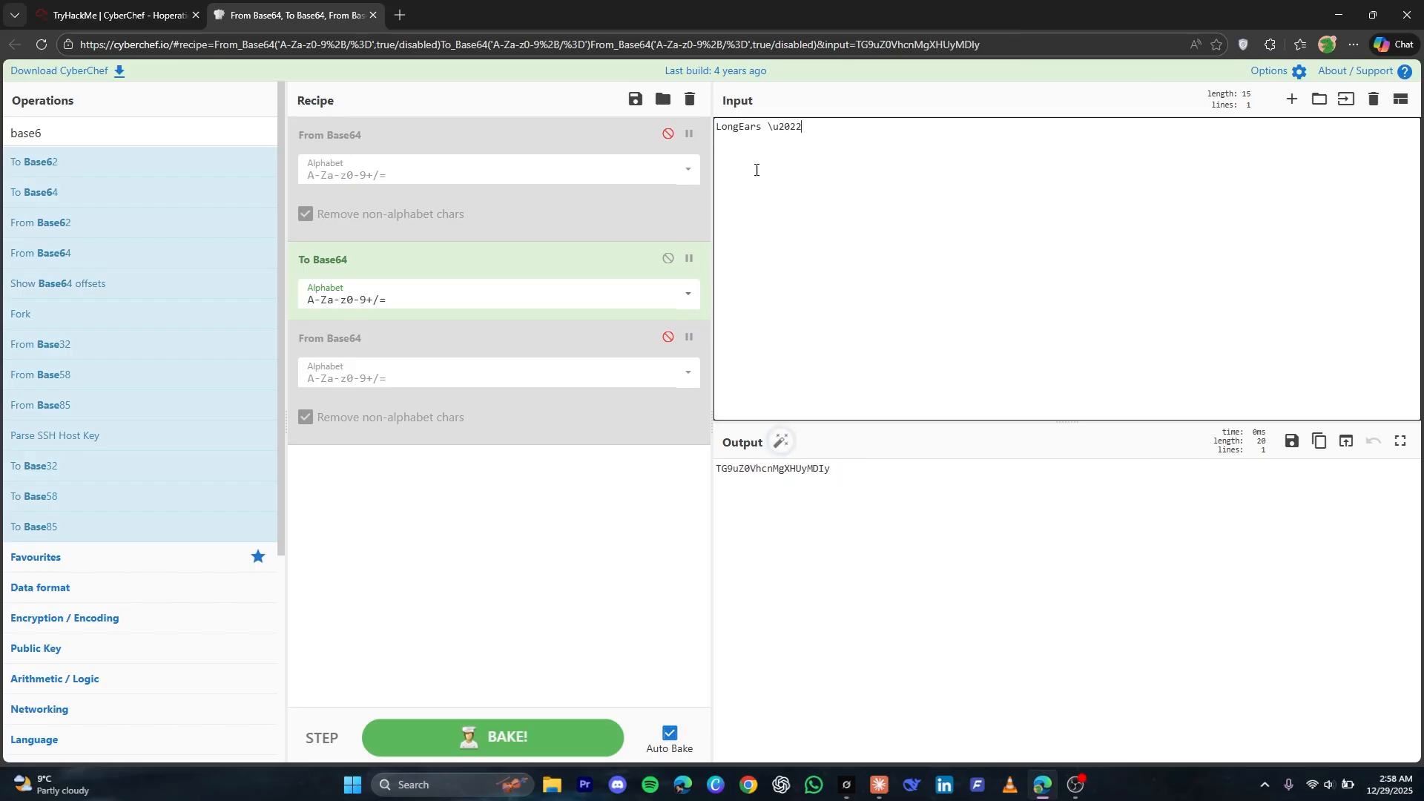
# Replace the recipe with a single To Base64 operation and trim the input to only the guard's name
pyautogui.click(689, 99)
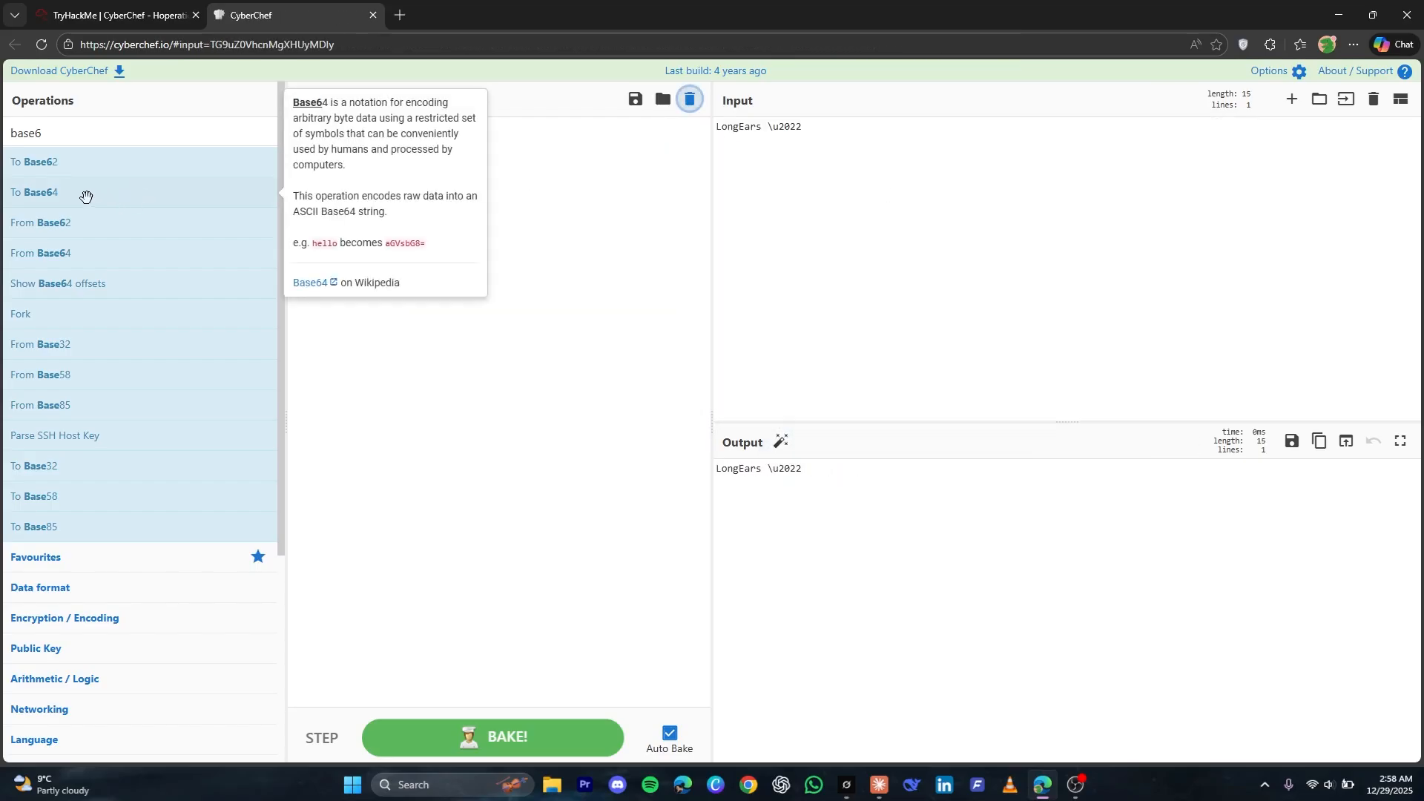
pyautogui.moveTo(86, 192); pyautogui.dragTo(420, 183)
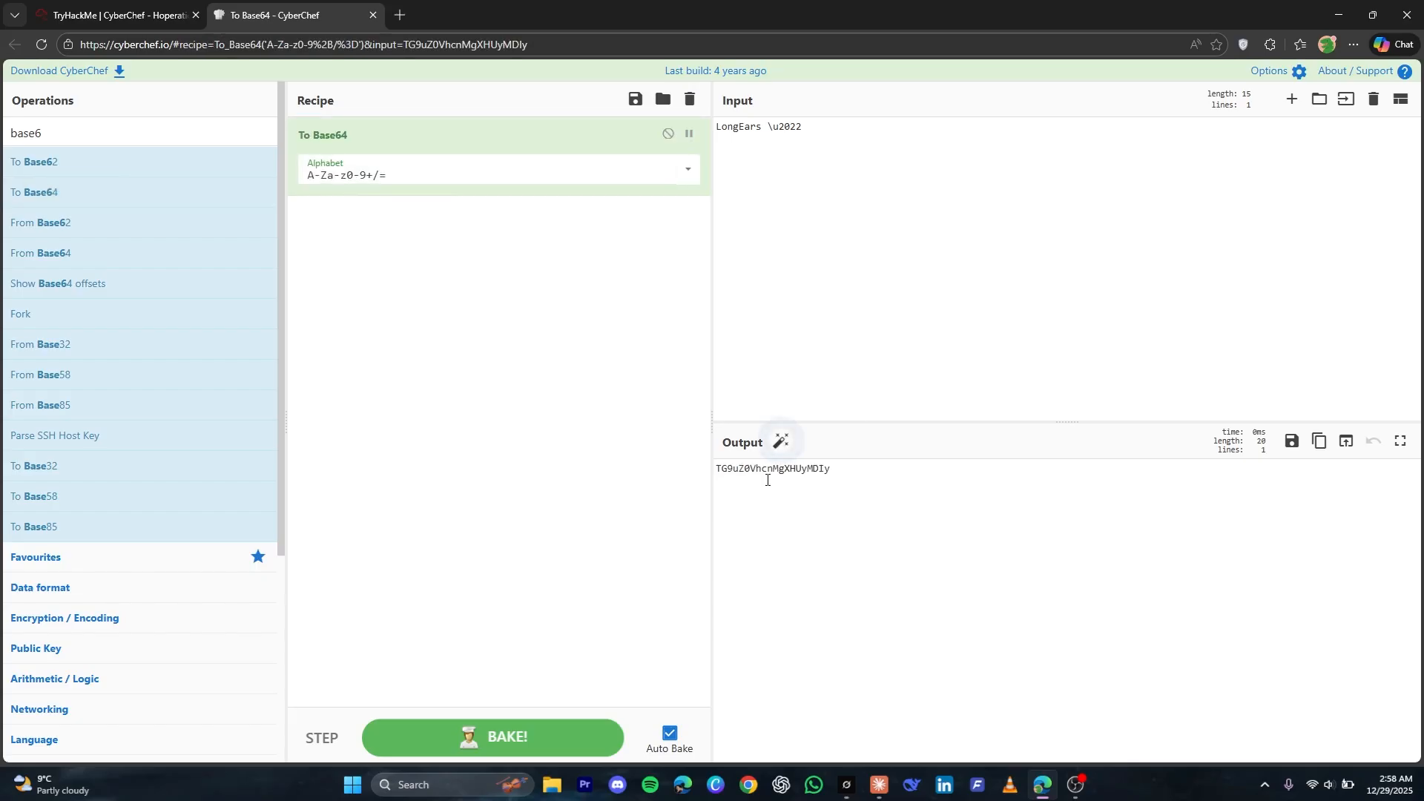
pyautogui.click(765, 127)
pyautogui.moveTo(766, 128); pyautogui.dragTo(931, 140)
pyautogui.press('BackSpace')
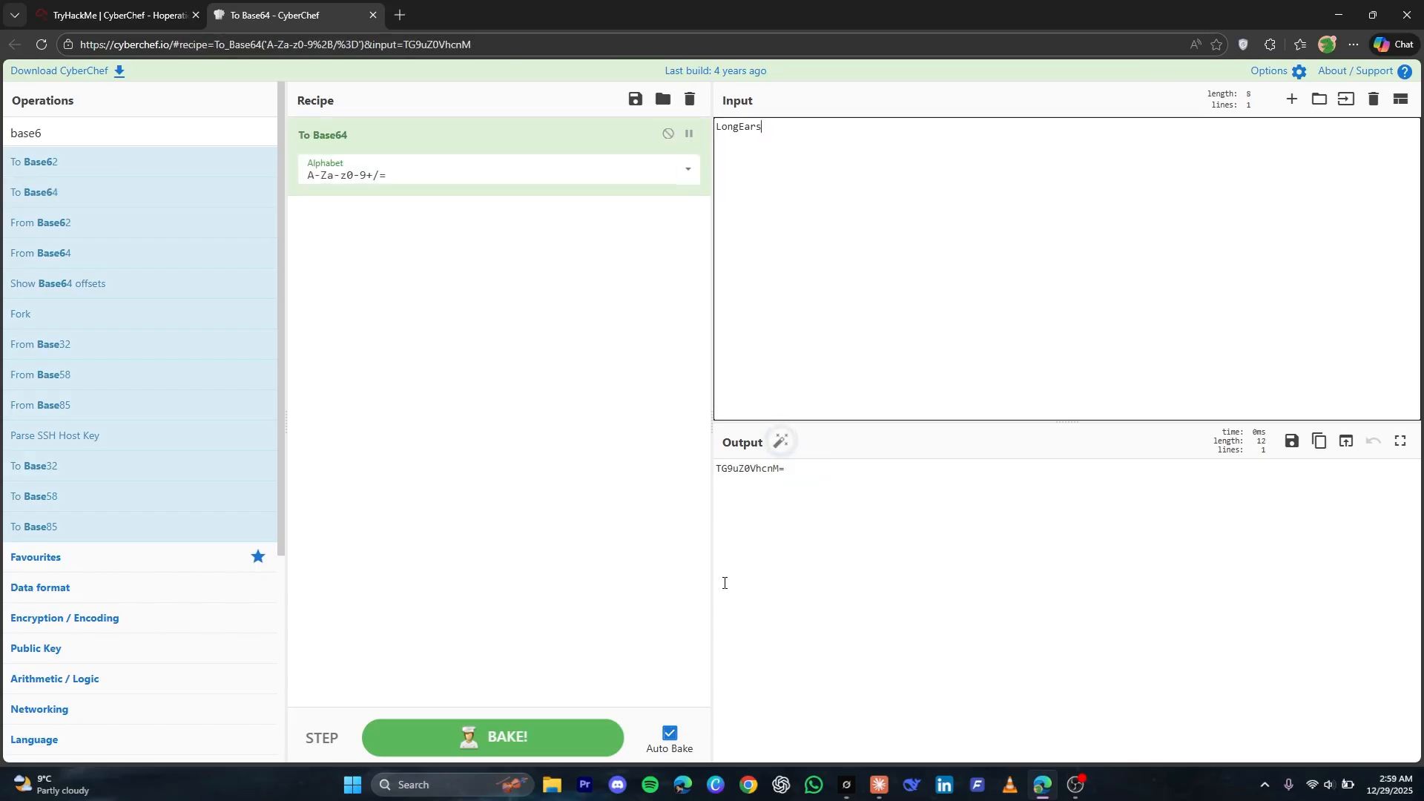
# Copy the Base64-encoded guard name from CyberChef's output into the Guard House username field
pyautogui.tripleClick(742, 477)
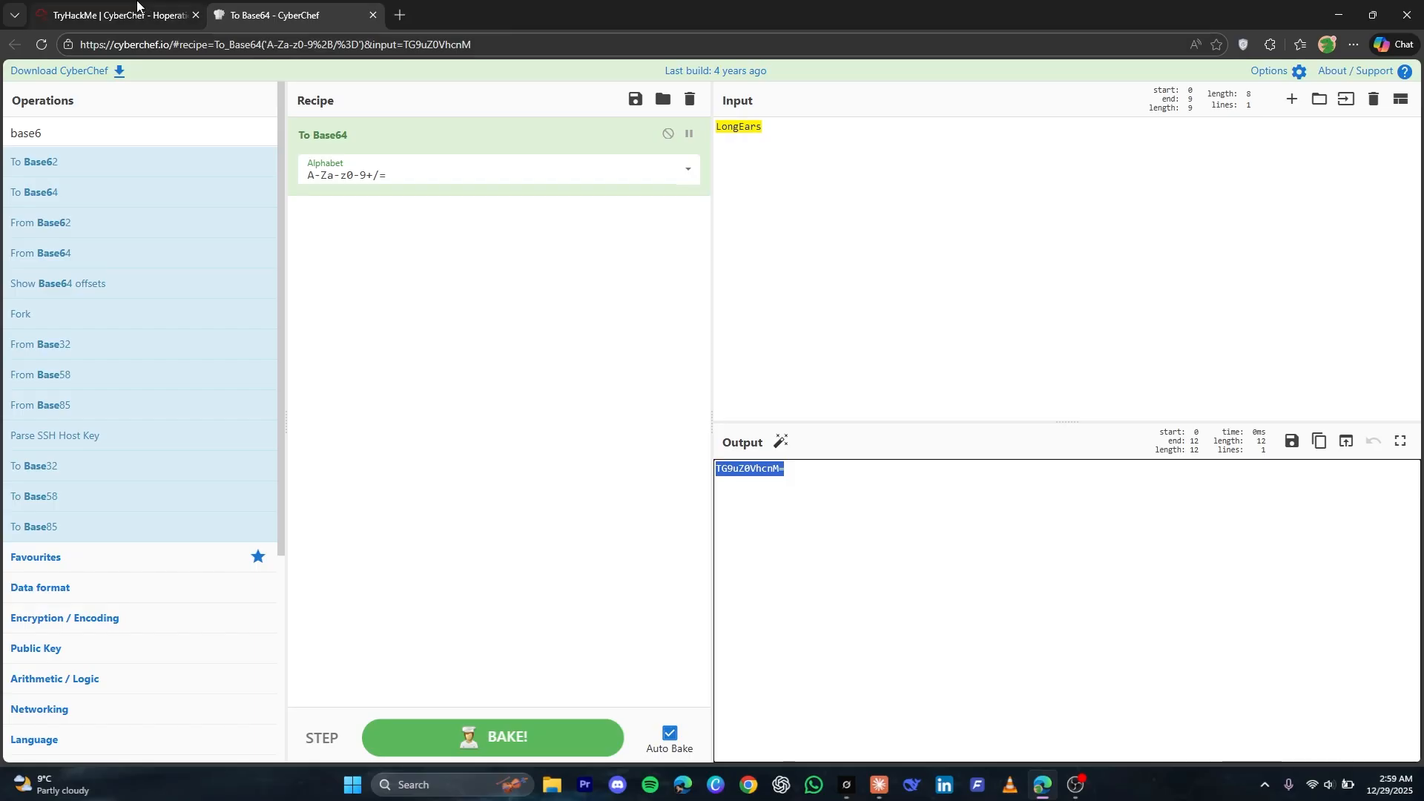
pyautogui.click(115, 15)
pyautogui.click(1021, 332)
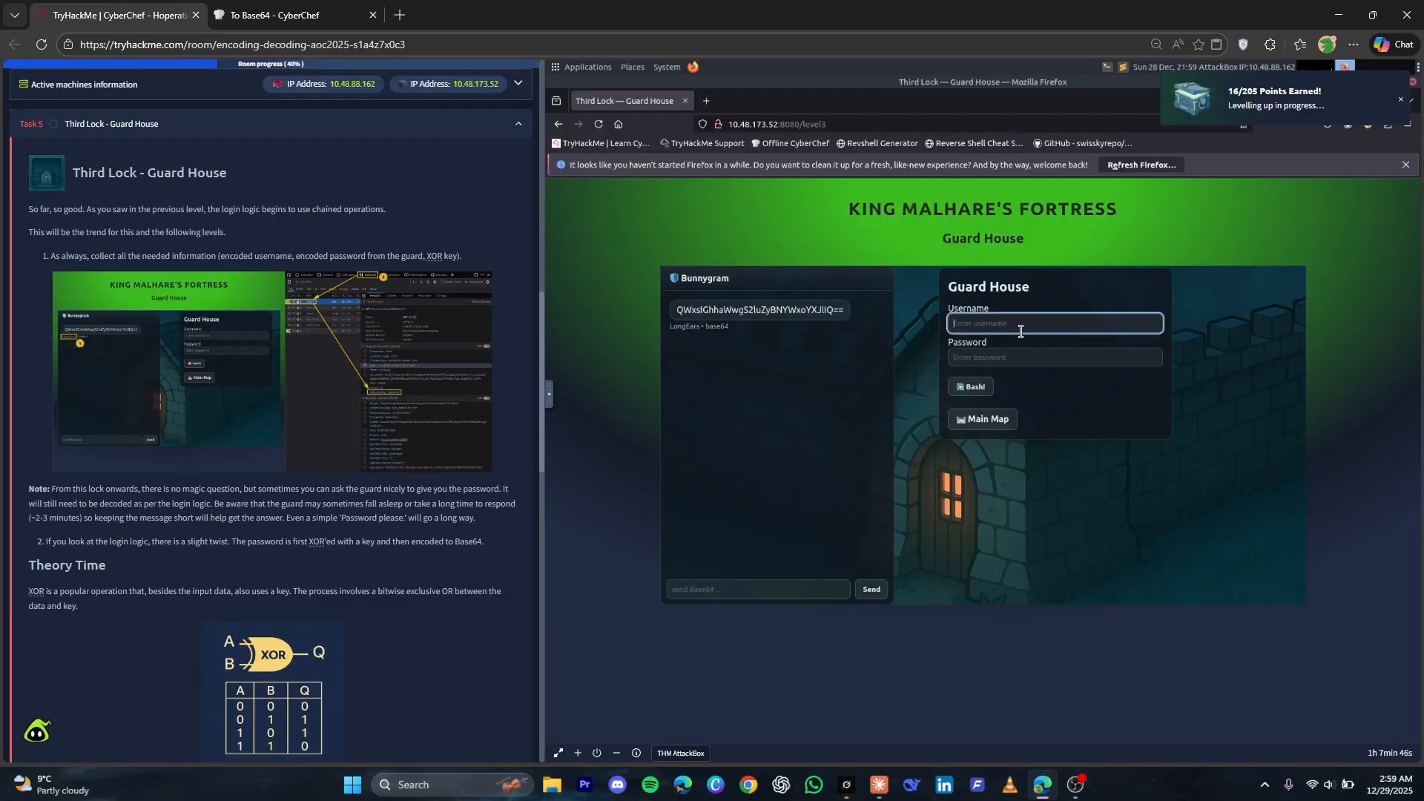
pyautogui.hotkey('ctrl', 'v')
# Inspect the Guard House page, reload it to record network traffic, and show the level3 request's headers in an enlarged details pane
pyautogui.rightClick(994, 621)
pyautogui.moveTo(1025, 602)
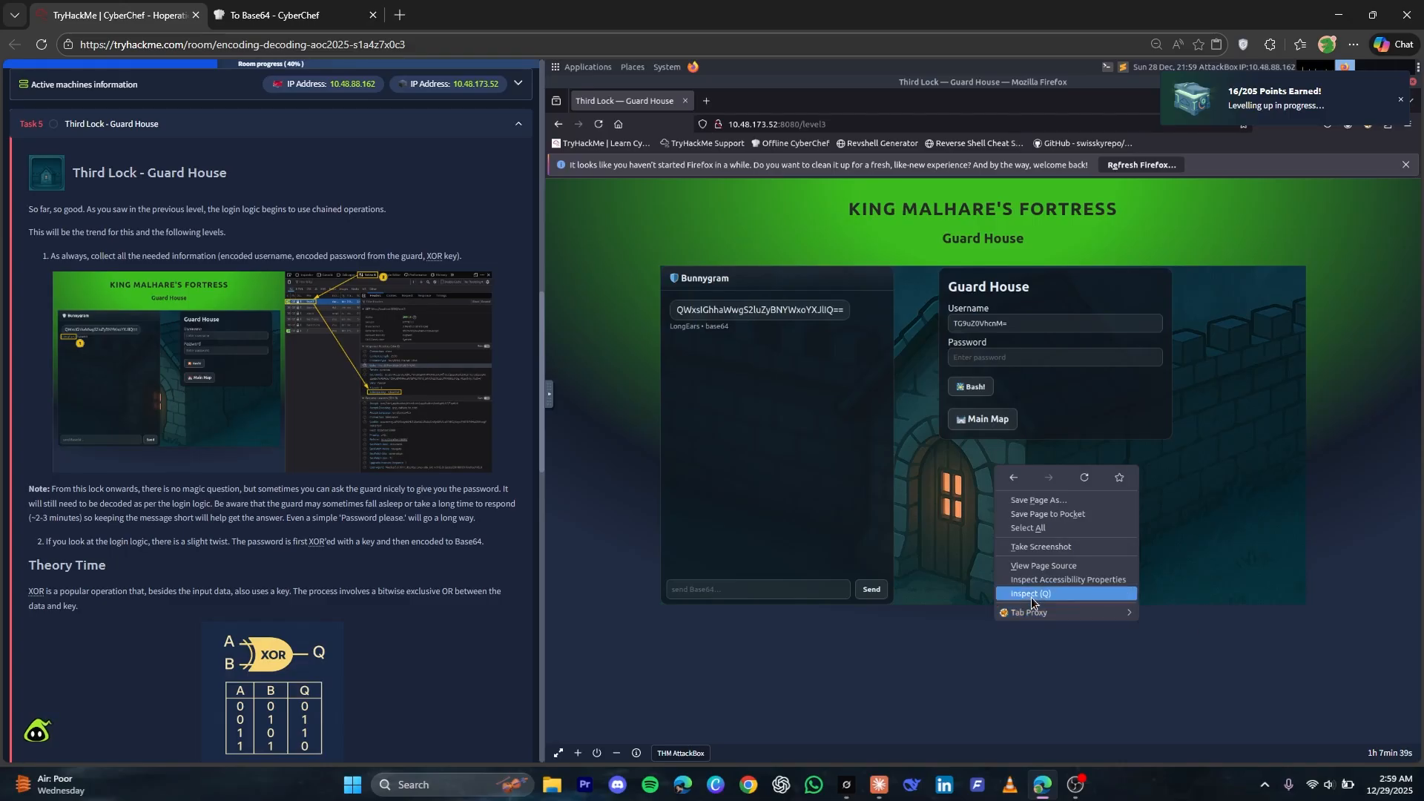
pyautogui.click(1031, 595)
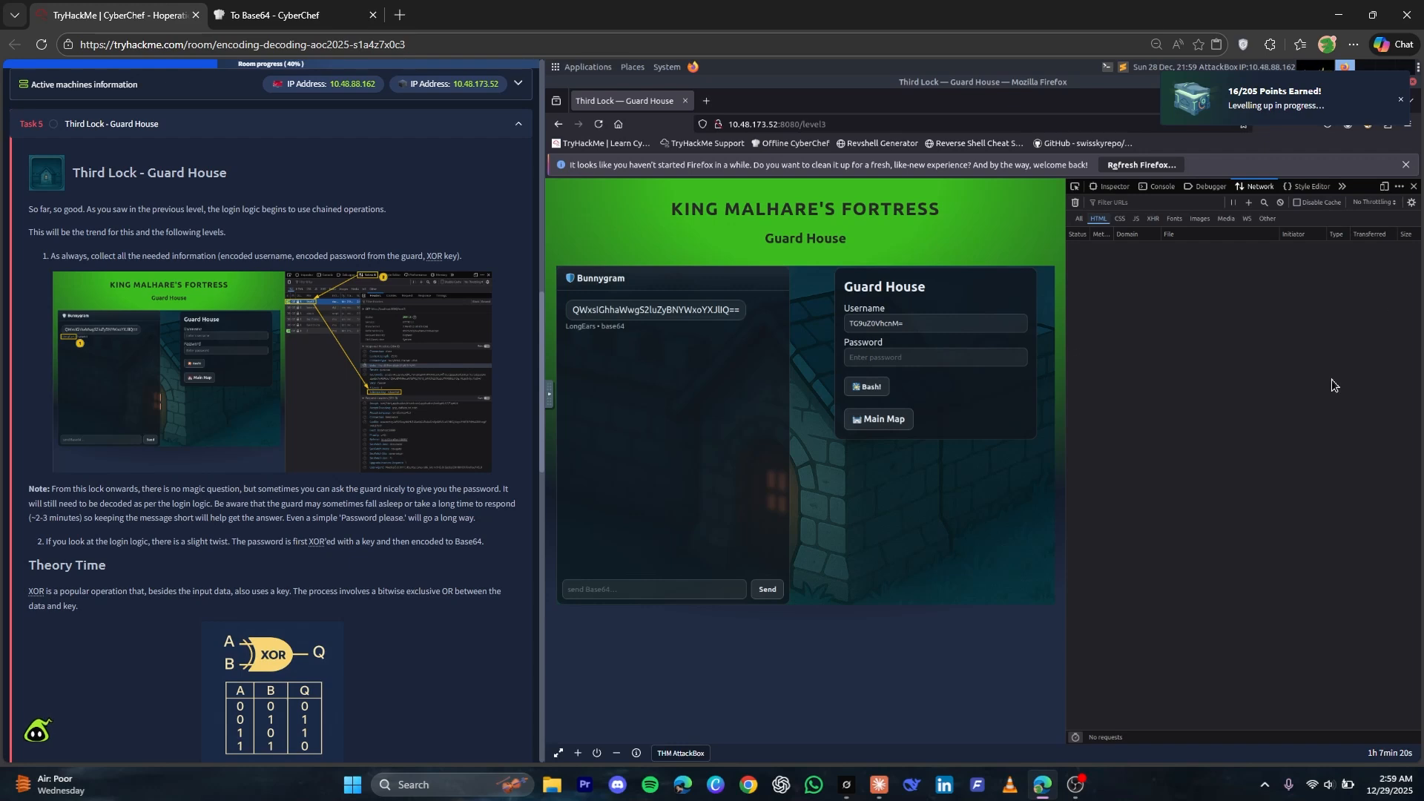
pyautogui.press('F5')
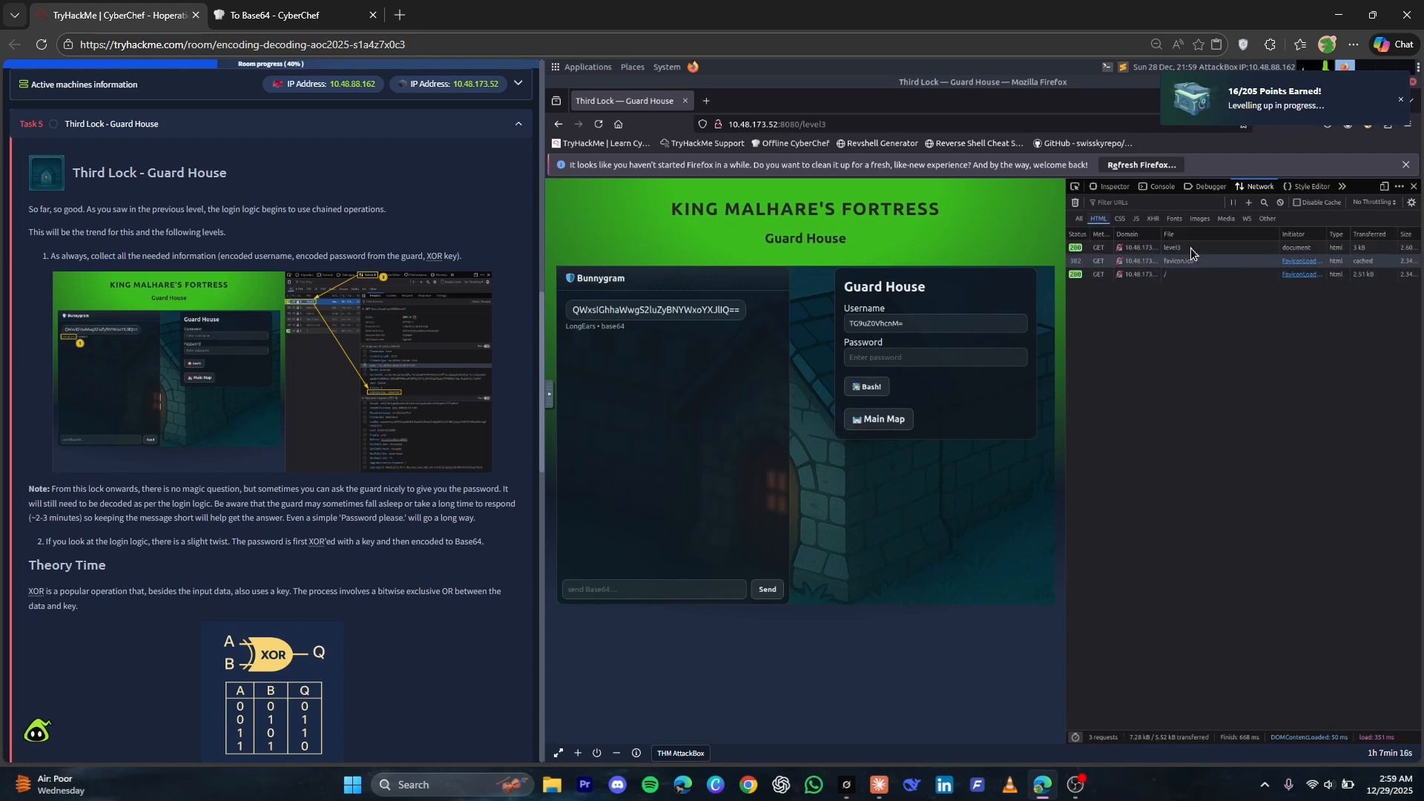
pyautogui.click(1191, 248)
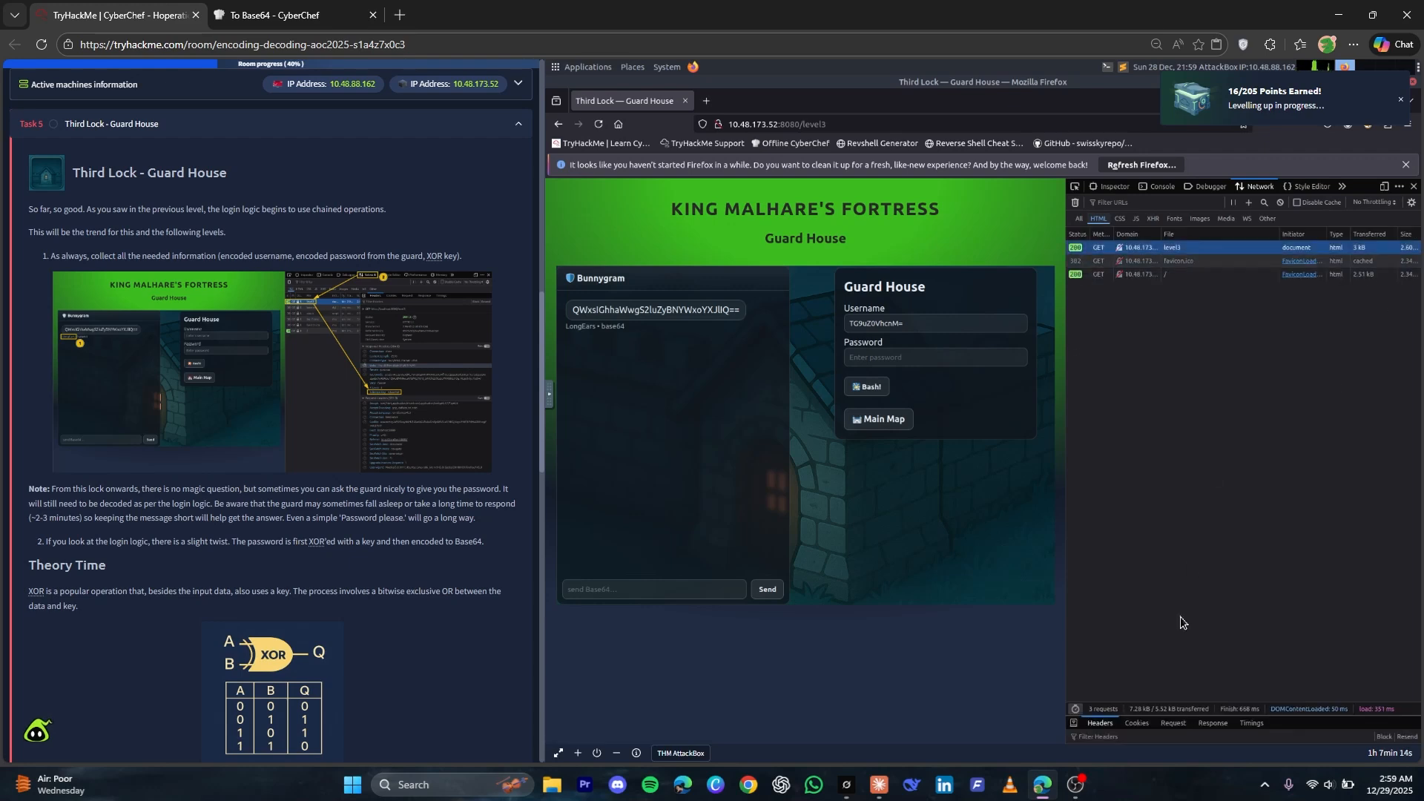
pyautogui.moveTo(1205, 716); pyautogui.dragTo(1287, 353)
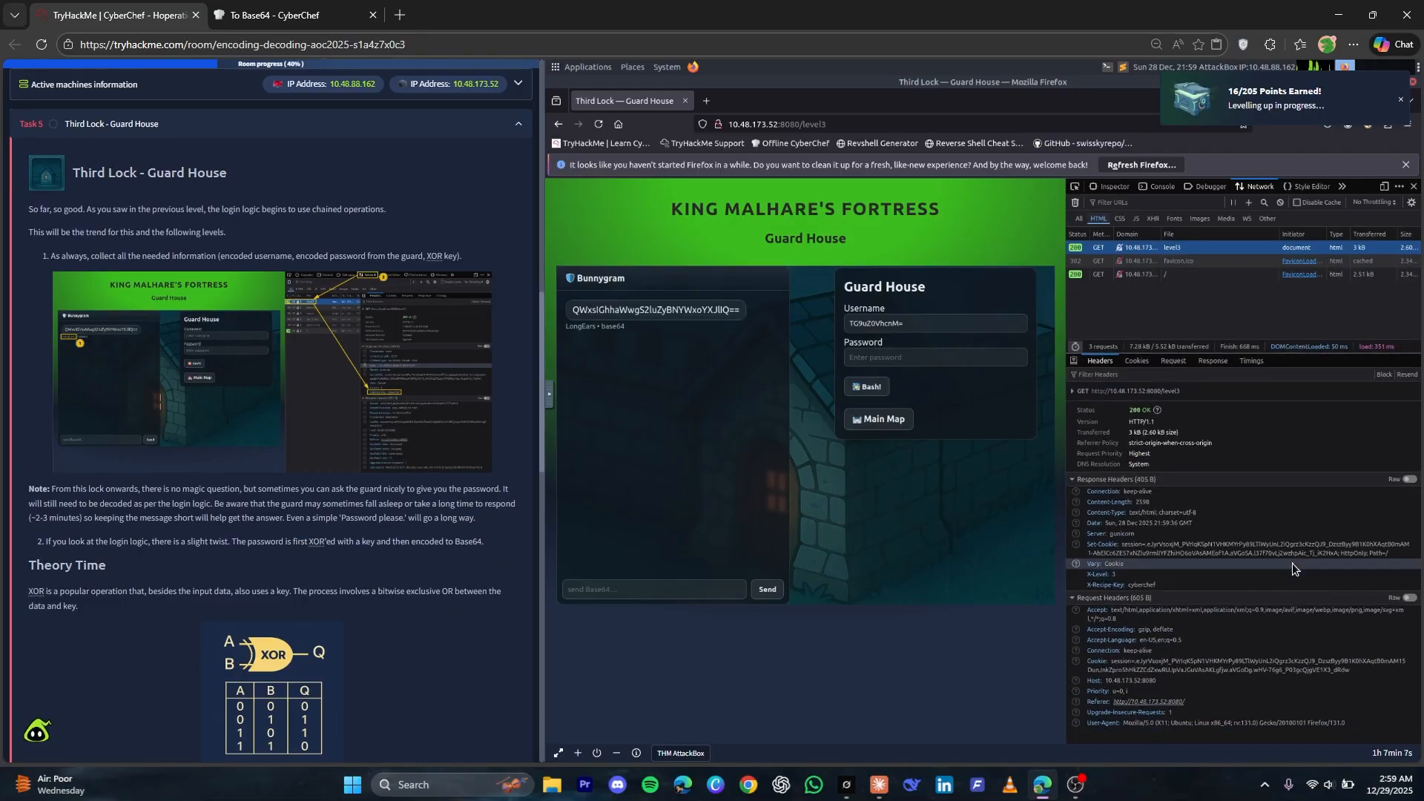
# Read Task 5's XOR theory, including the enlarged truth table and the example double-XOR recipe
pyautogui.scroll(-3, 523, 586)
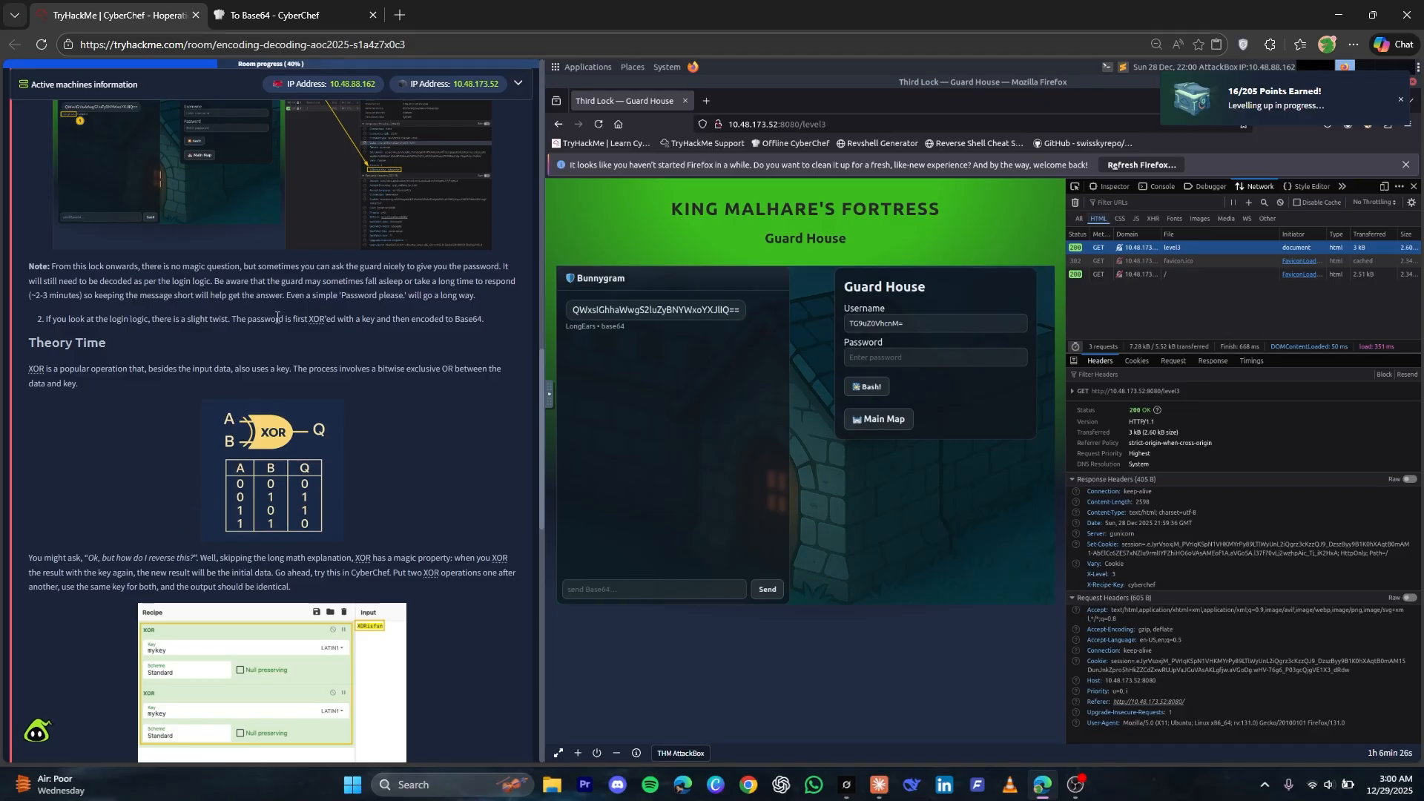
pyautogui.scroll(-3, 277, 317)
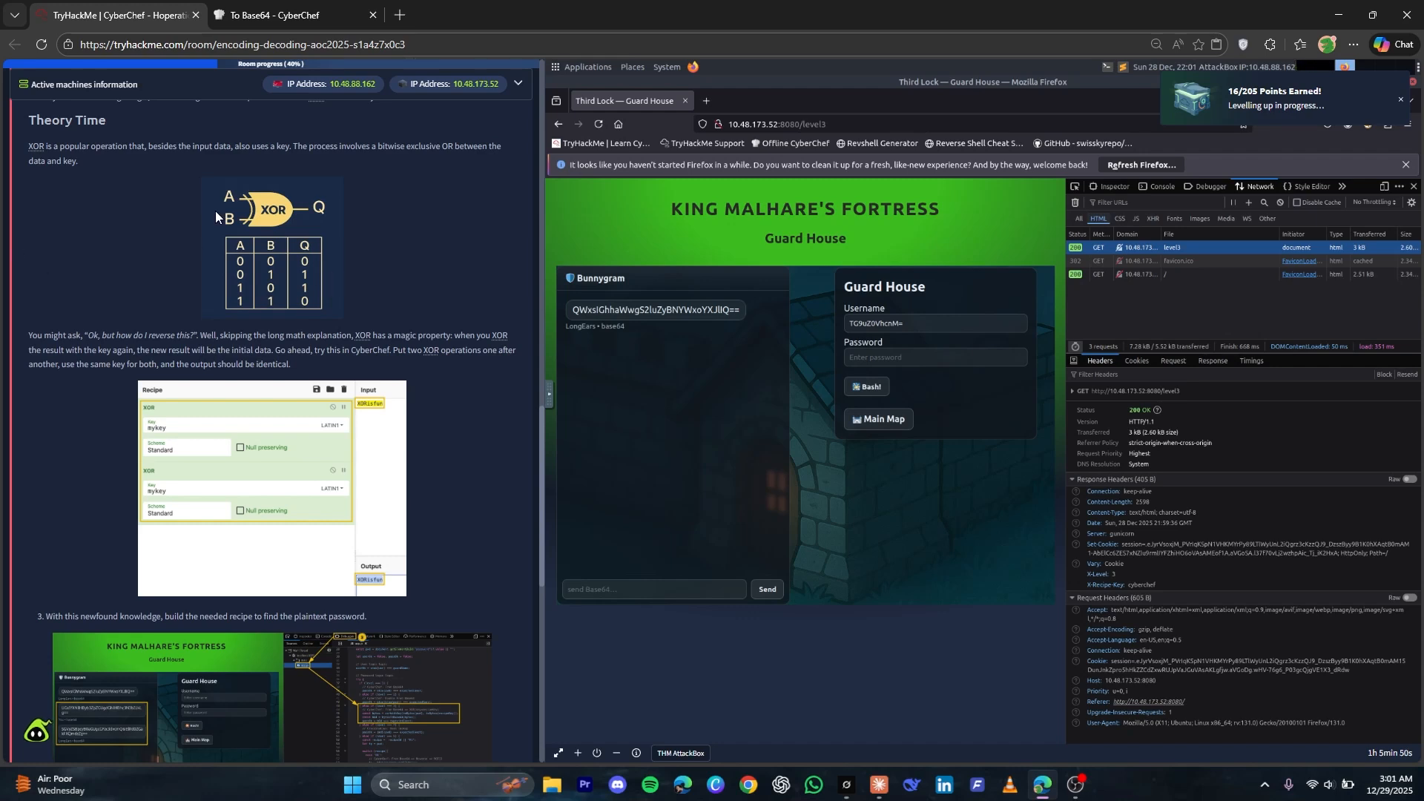
pyautogui.click(247, 266)
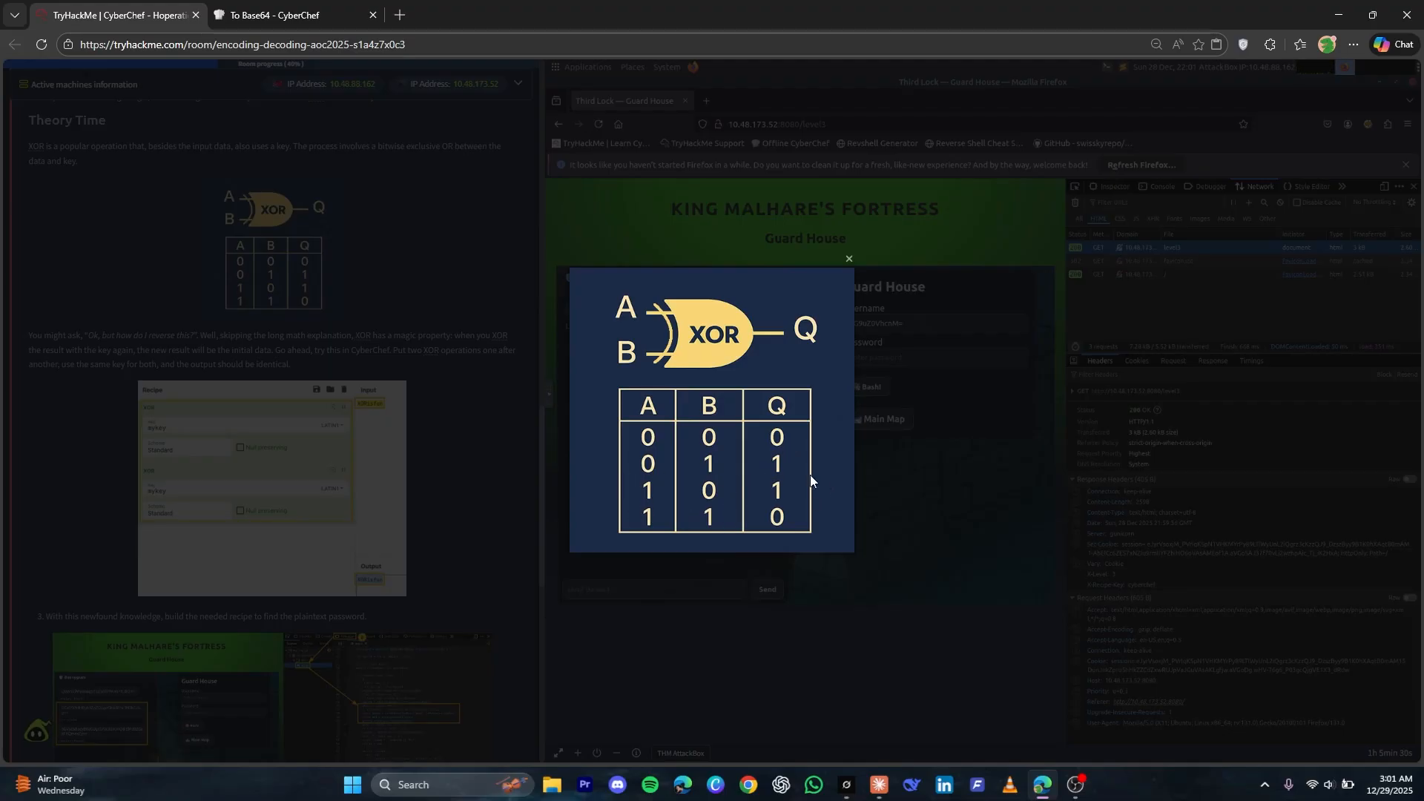
pyautogui.click(500, 429)
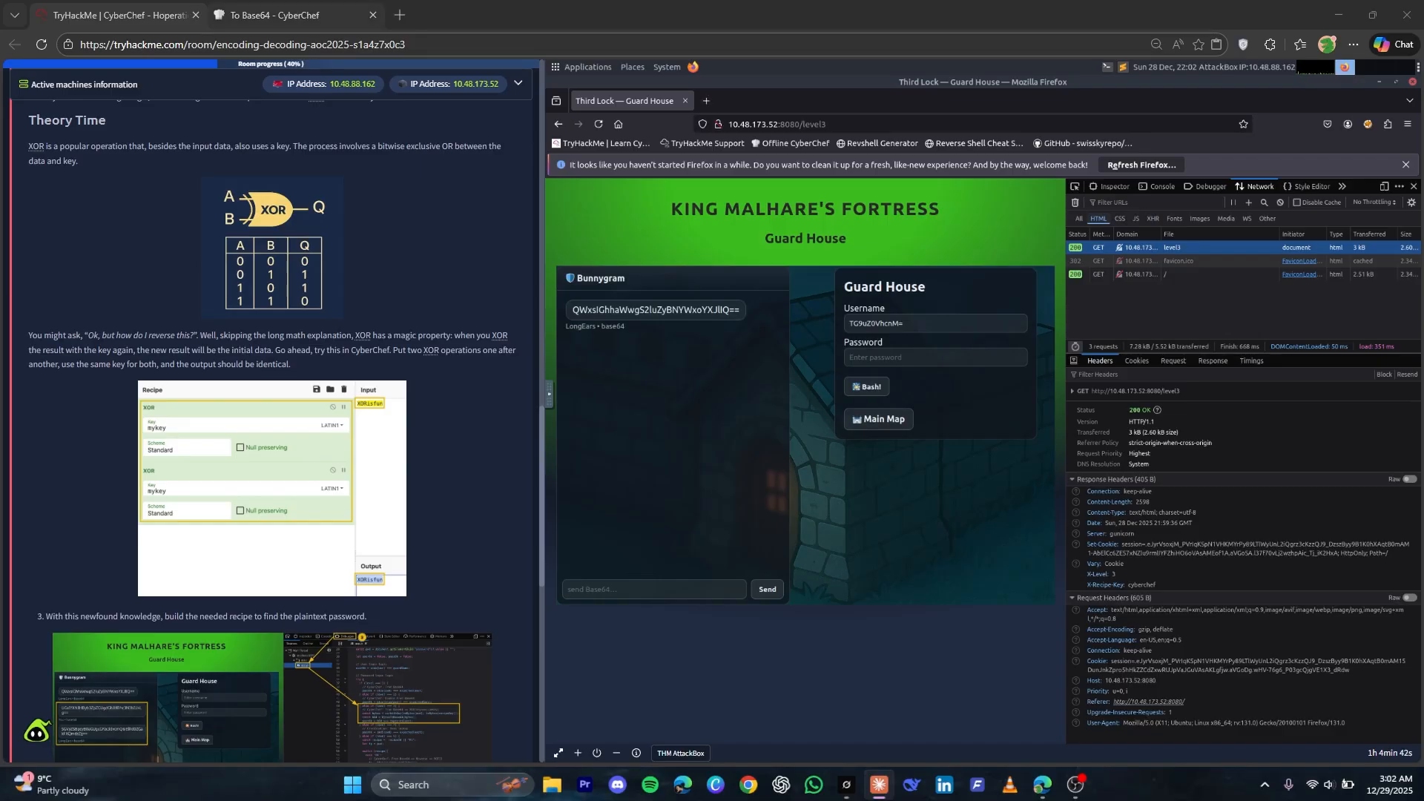
pyautogui.click(276, 15)
pyautogui.click(980, 178)
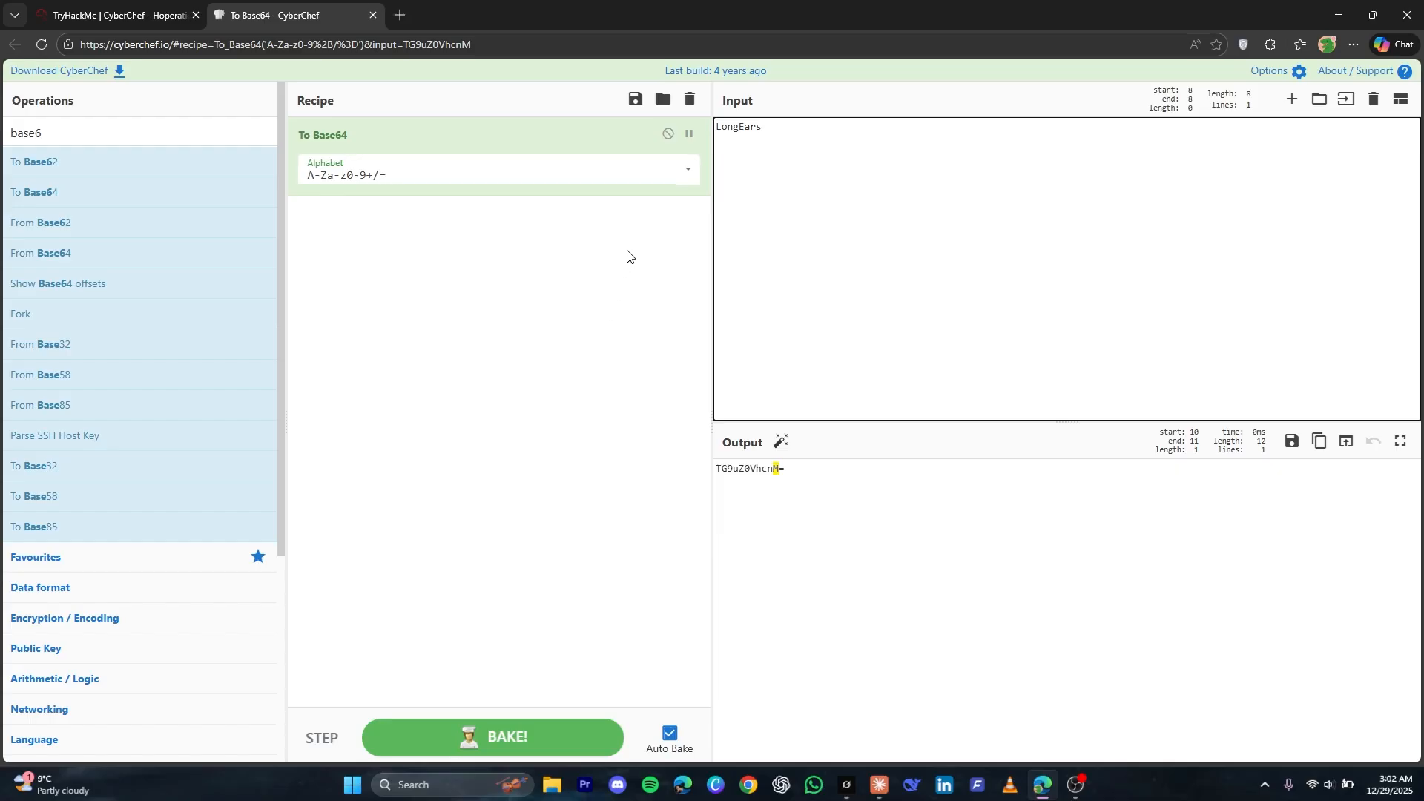
# Copy the X-Recipe-Key value from the level3 response headers and encode it to Base64 in CyberChef
pyautogui.click(93, 15)
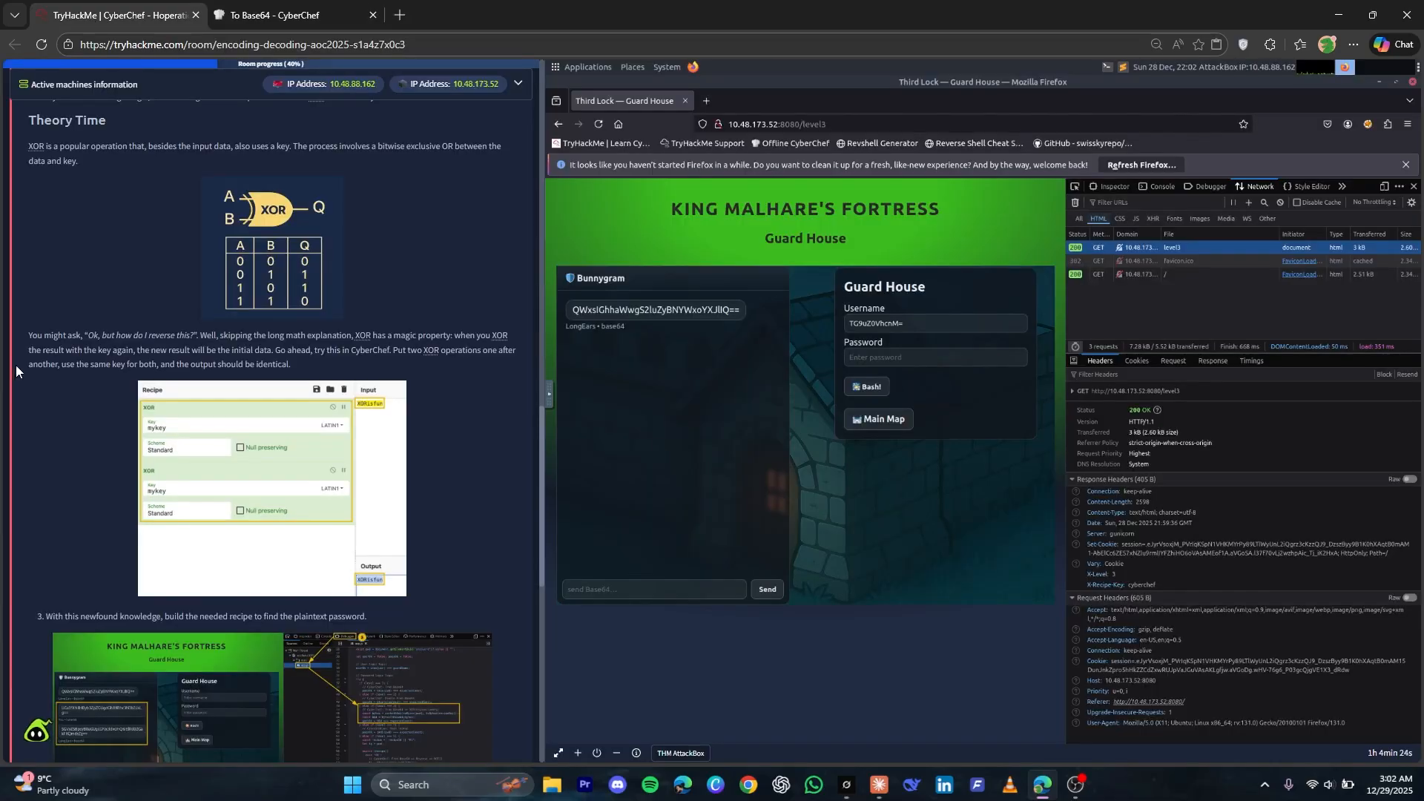
pyautogui.moveTo(1128, 586); pyautogui.dragTo(1169, 587)
pyautogui.rightClick(1149, 588)
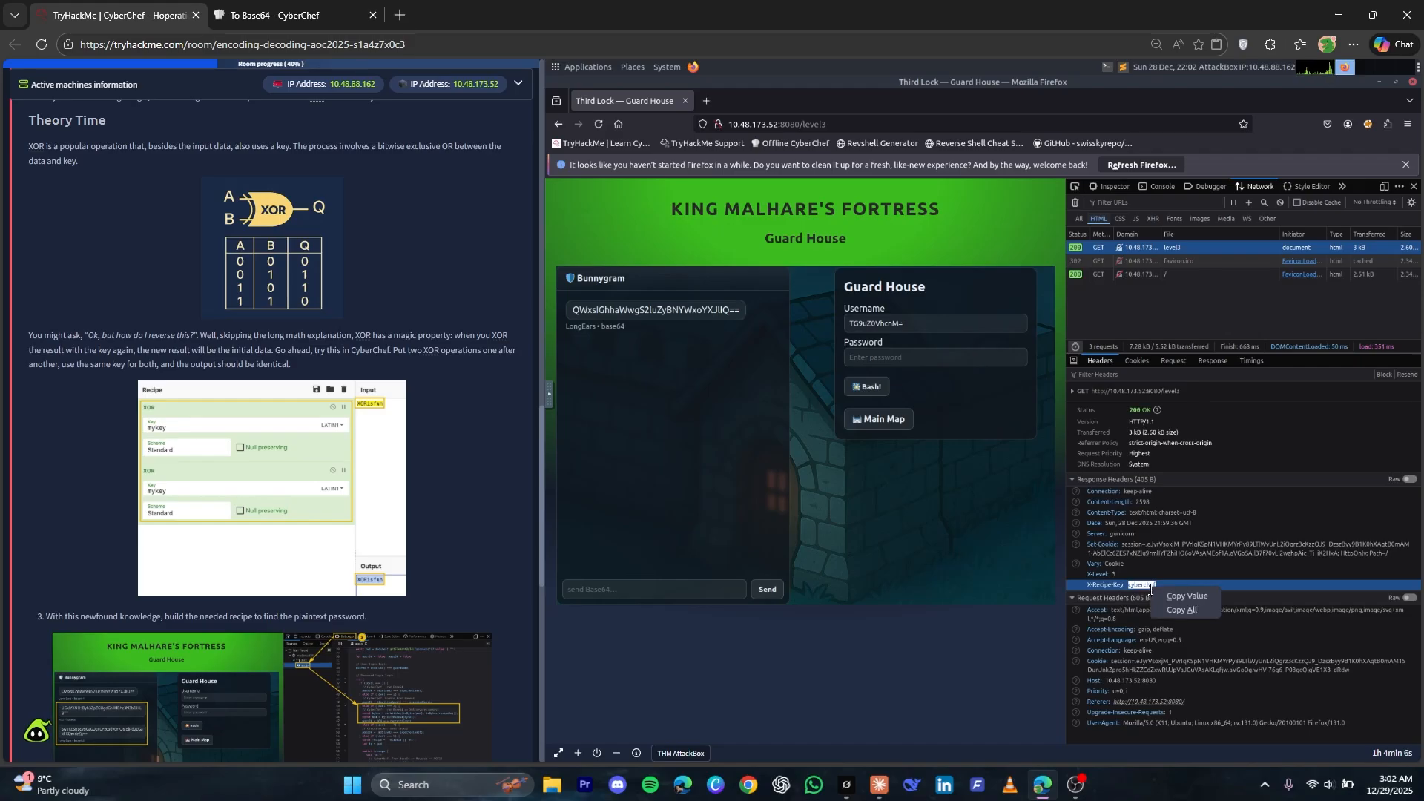
pyautogui.click(1187, 596)
pyautogui.hotkey('ctrl', 'Tab')
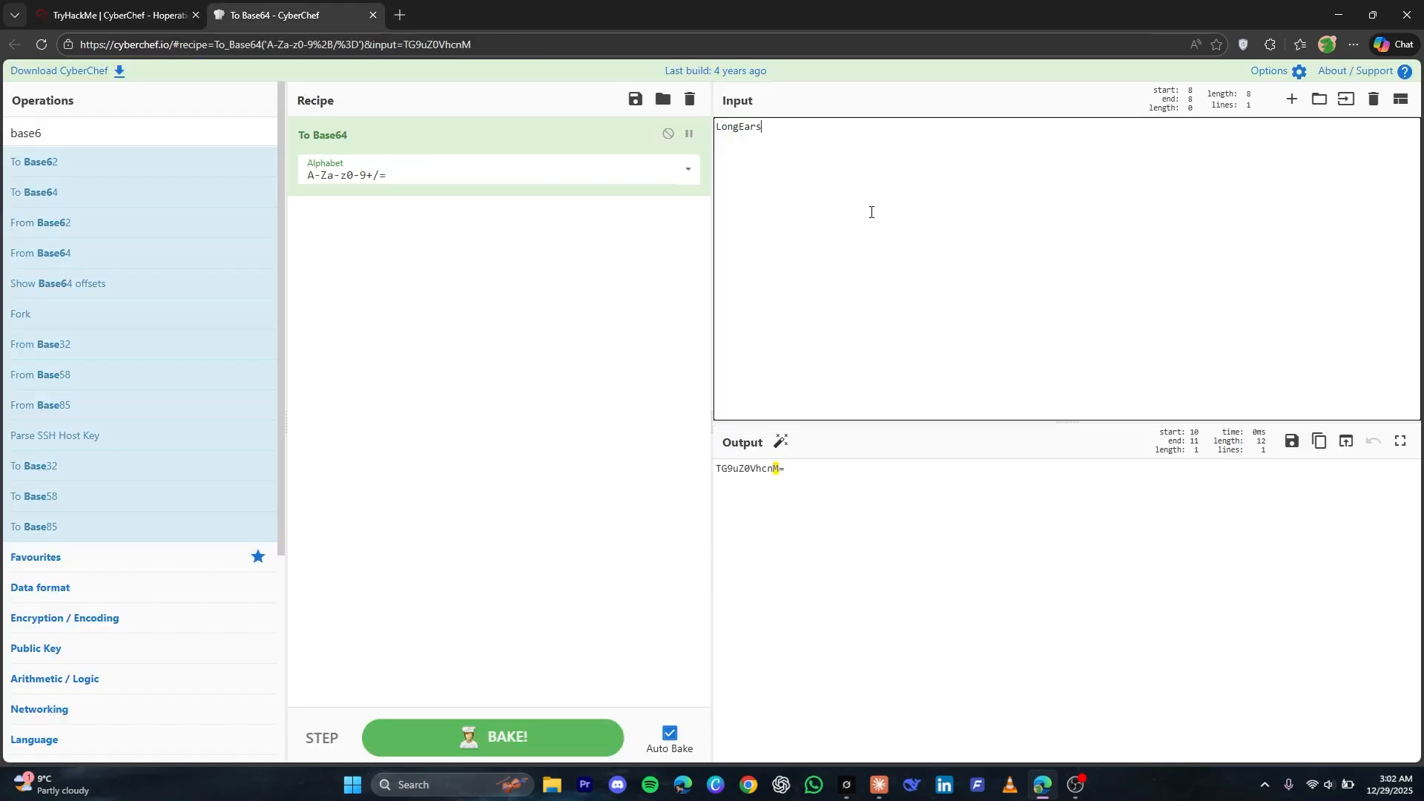
pyautogui.hotkey('ctrl', 'a')
pyautogui.hotkey('ctrl', 'v')
pyautogui.doubleClick(769, 479)
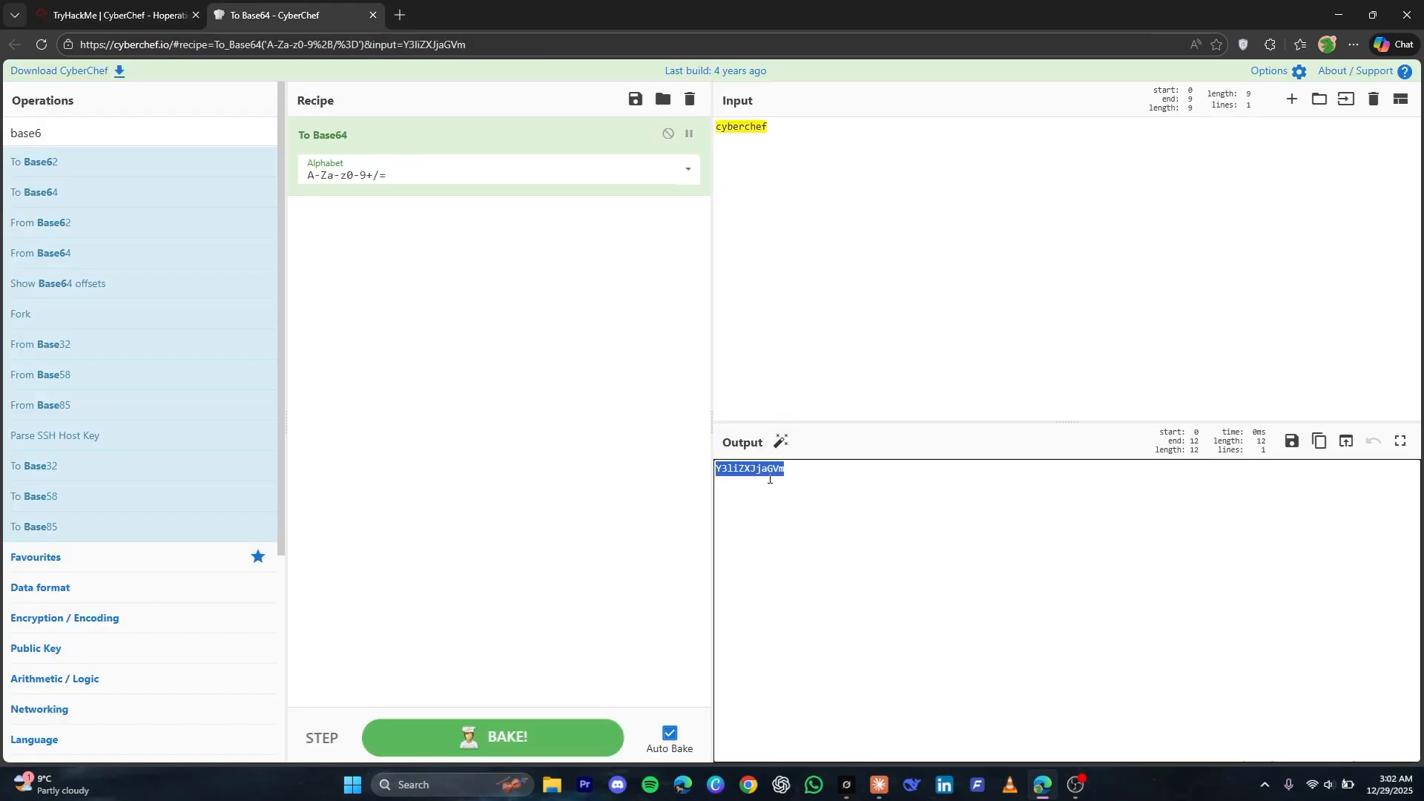
# Send the Base64-encoded recipe key to the guard in the Bunnygram chat
pyautogui.click(121, 14)
pyautogui.click(642, 590)
pyautogui.hotkey('ctrl', 'v')
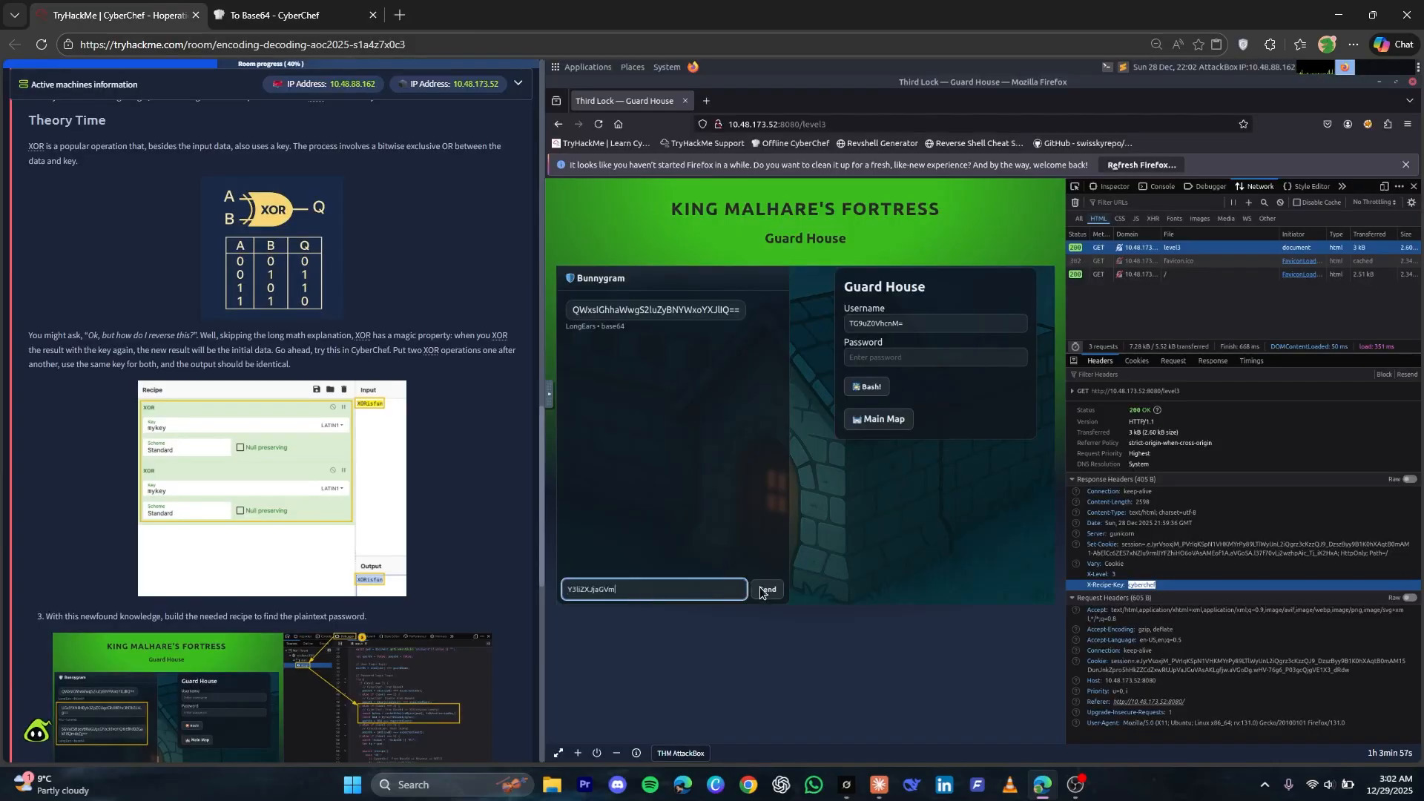
pyautogui.click(764, 590)
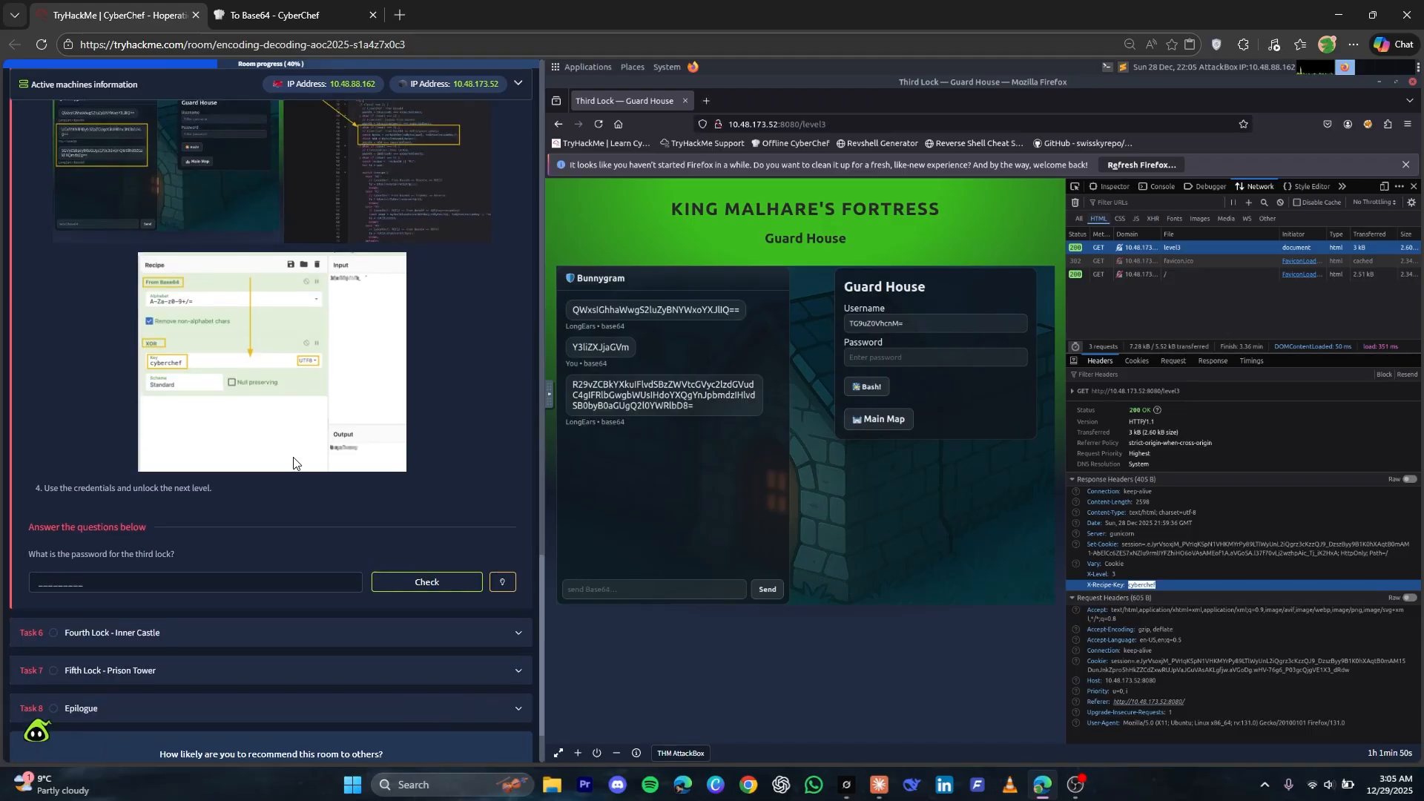
pyautogui.tripleClick(618, 399)
pyautogui.click(618, 399)
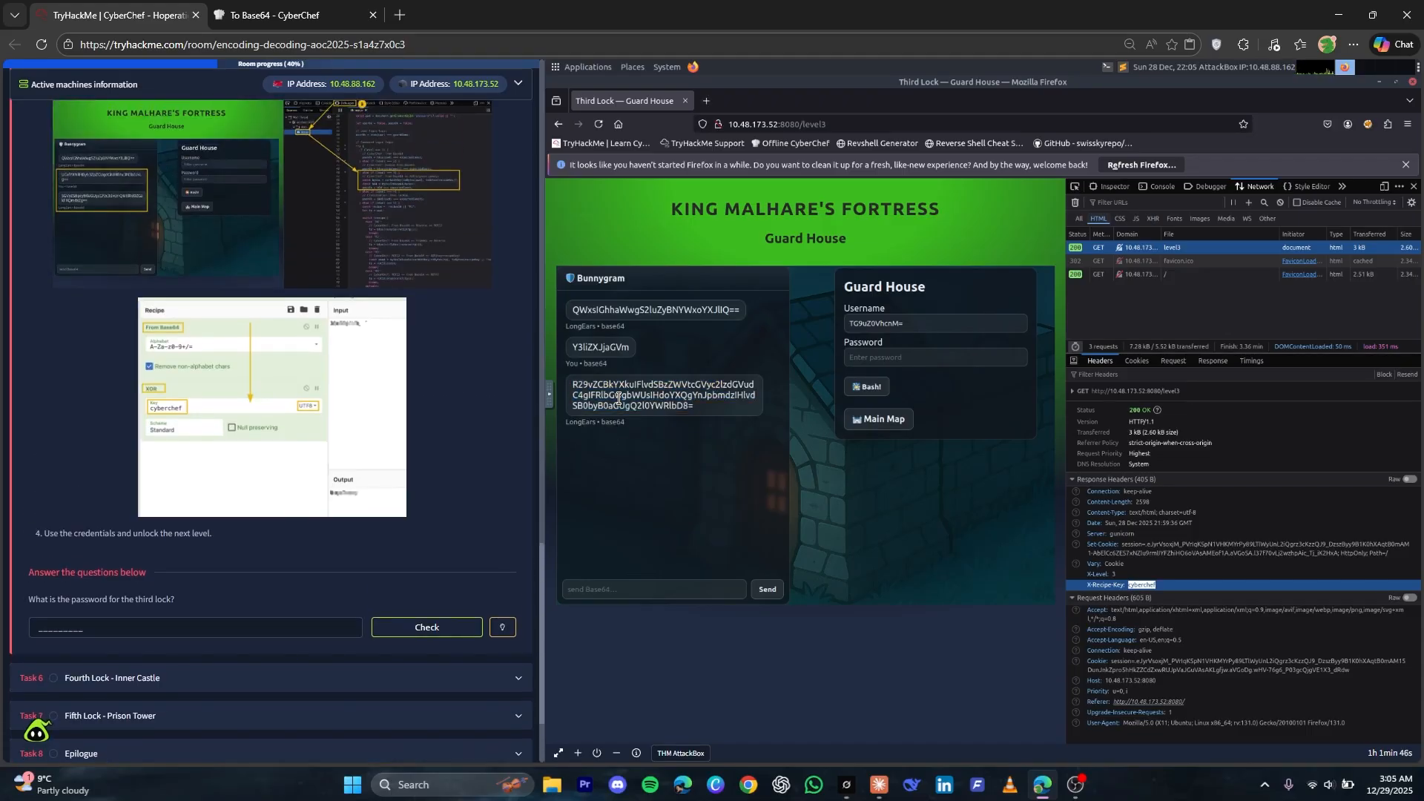
pyautogui.rightClick(620, 403)
pyautogui.click(588, 469)
# Examine the level 3 password logic in app.js in the debugger and compare it with CyberChef's Base64 operations
pyautogui.click(1209, 186)
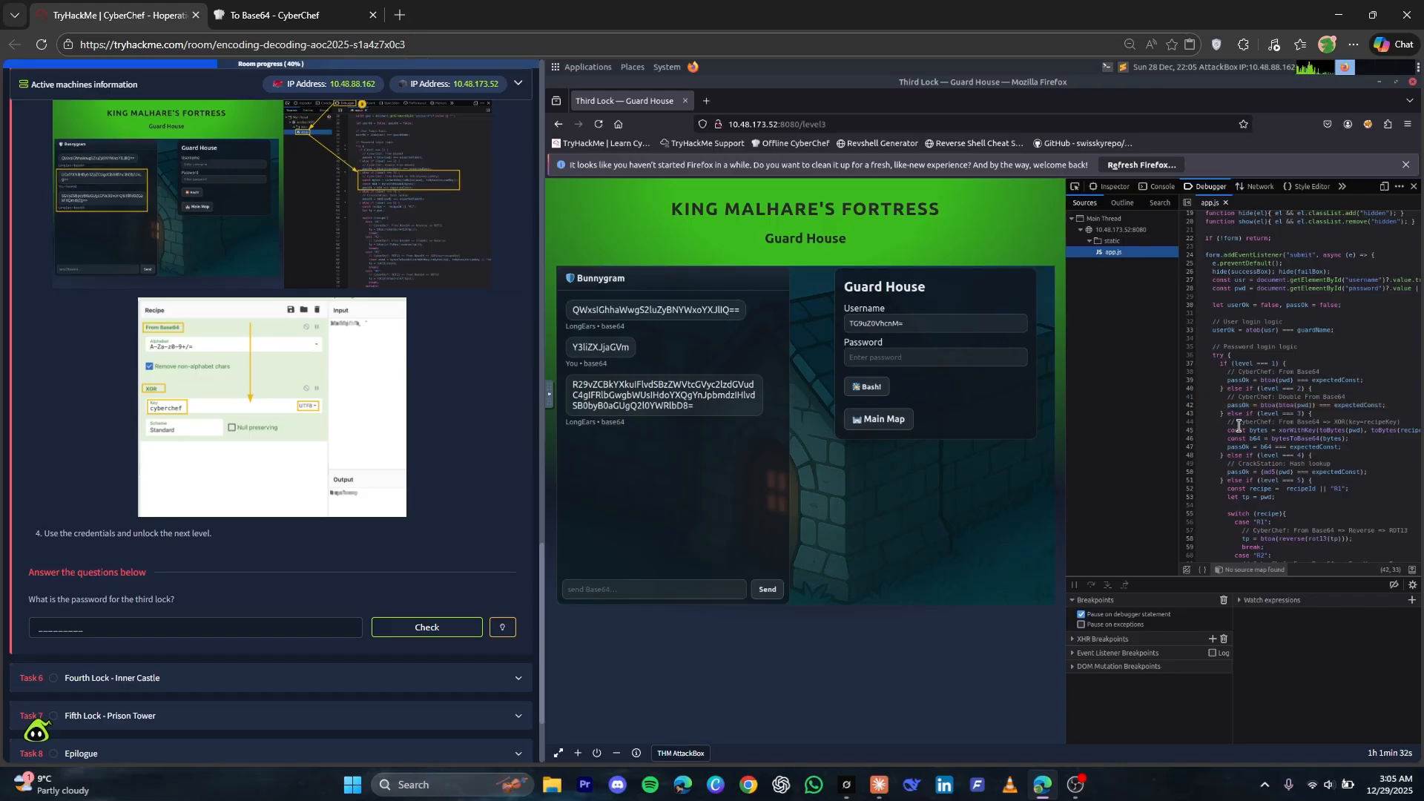
pyautogui.moveTo(1343, 447); pyautogui.dragTo(1204, 432)
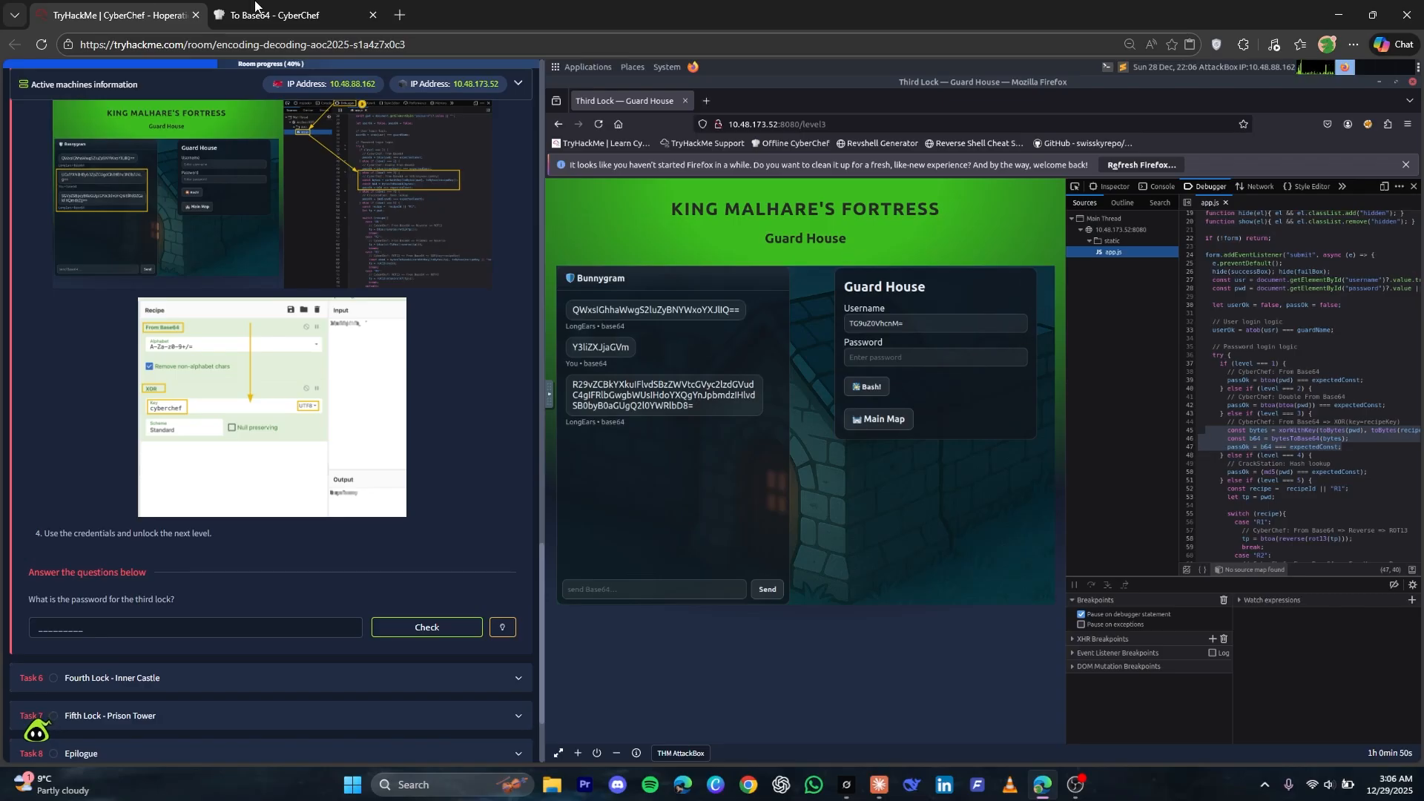
pyautogui.hotkey('ctrl', 'Tab')
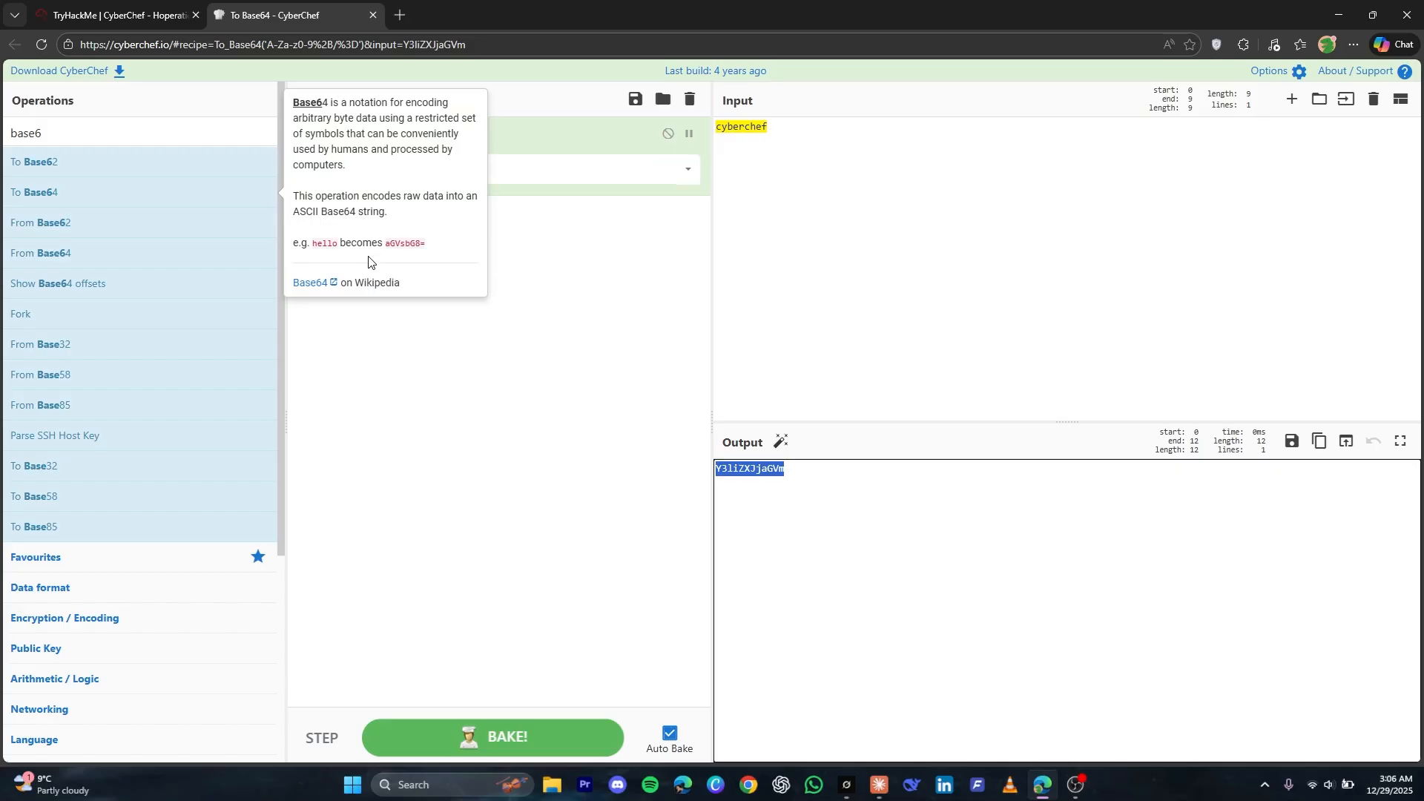
pyautogui.click(71, 8)
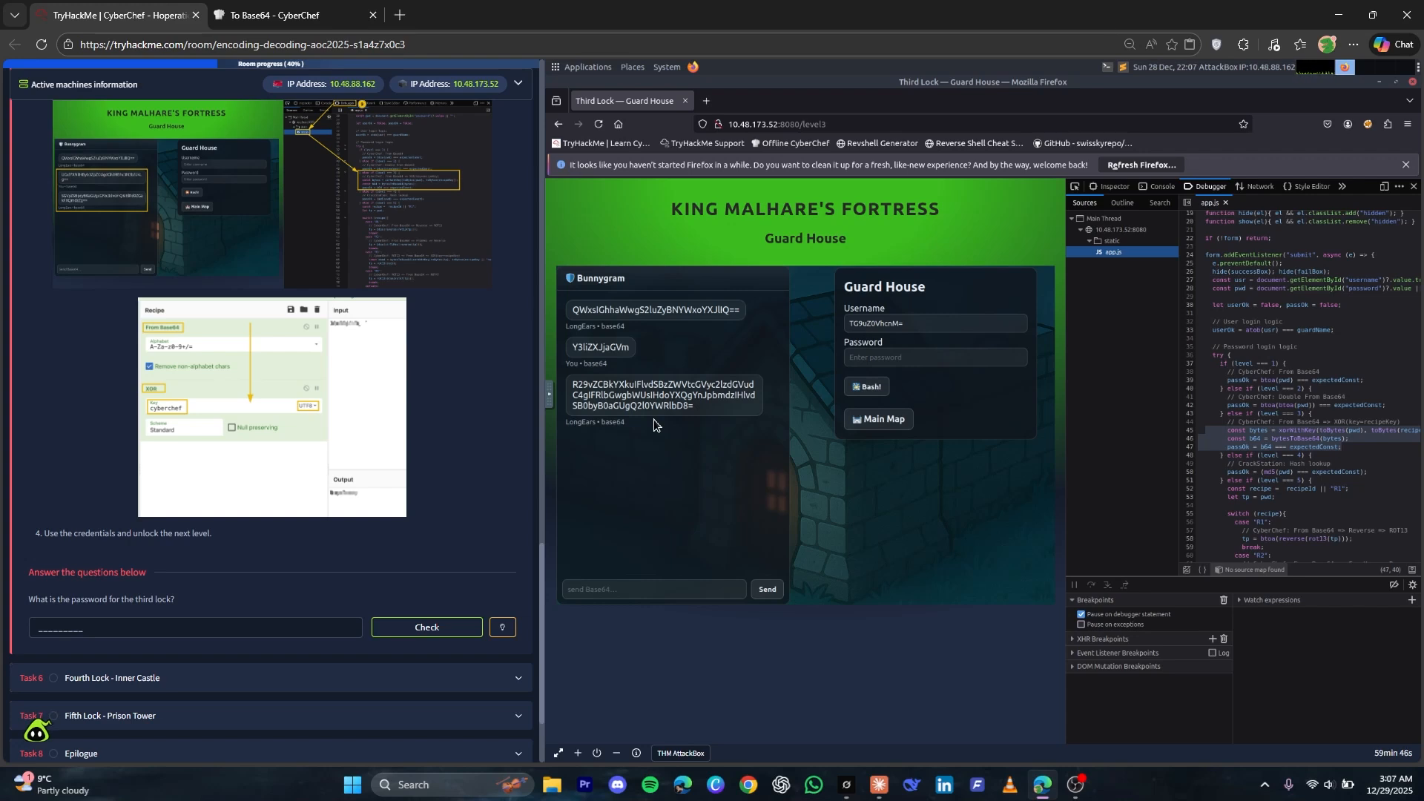
# Copy the guard's full reply into CyberChef's input and replace the recipe with From Base64 to decode it
pyautogui.moveTo(703, 395); pyautogui.dragTo(575, 388)
pyautogui.rightClick(576, 388)
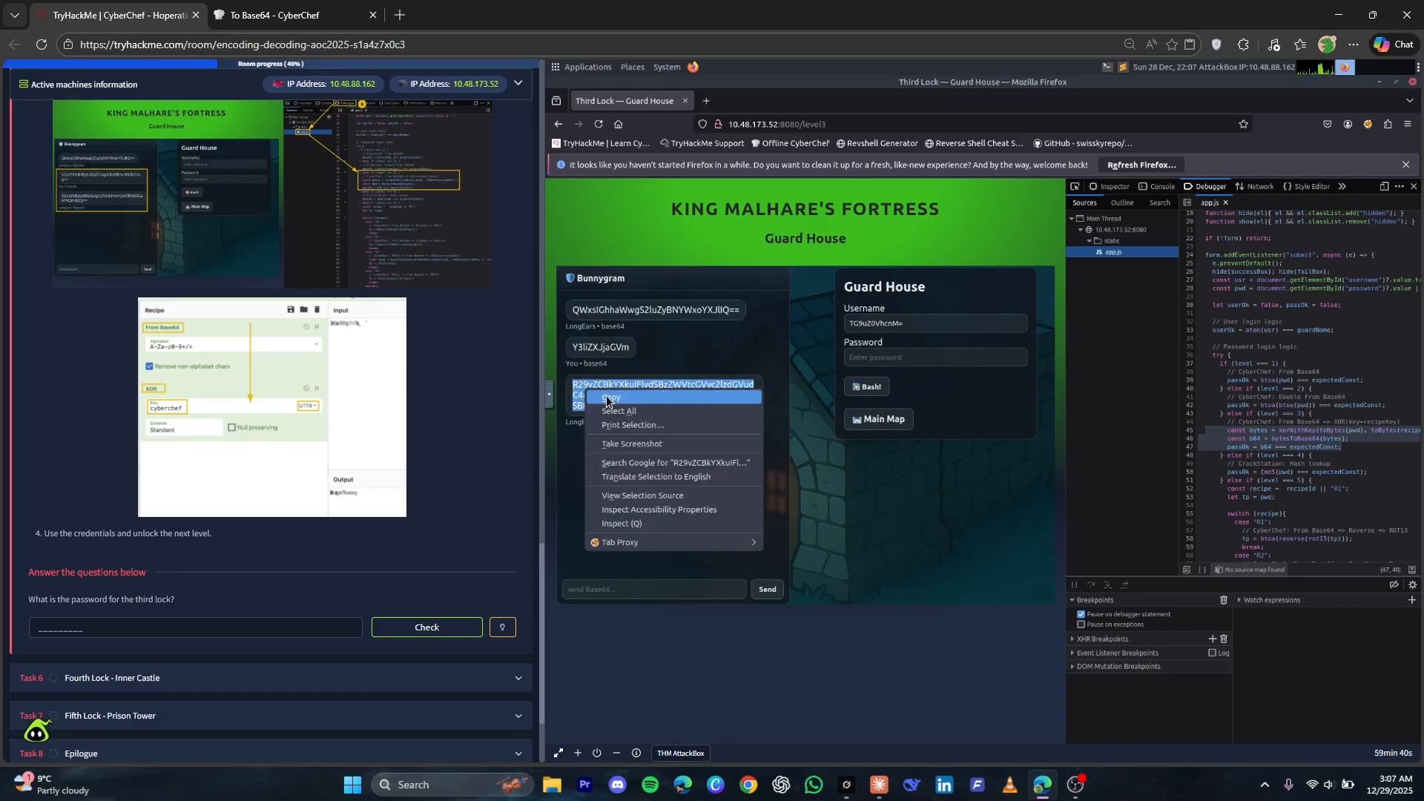
pyautogui.click(605, 395)
pyautogui.click(223, 15)
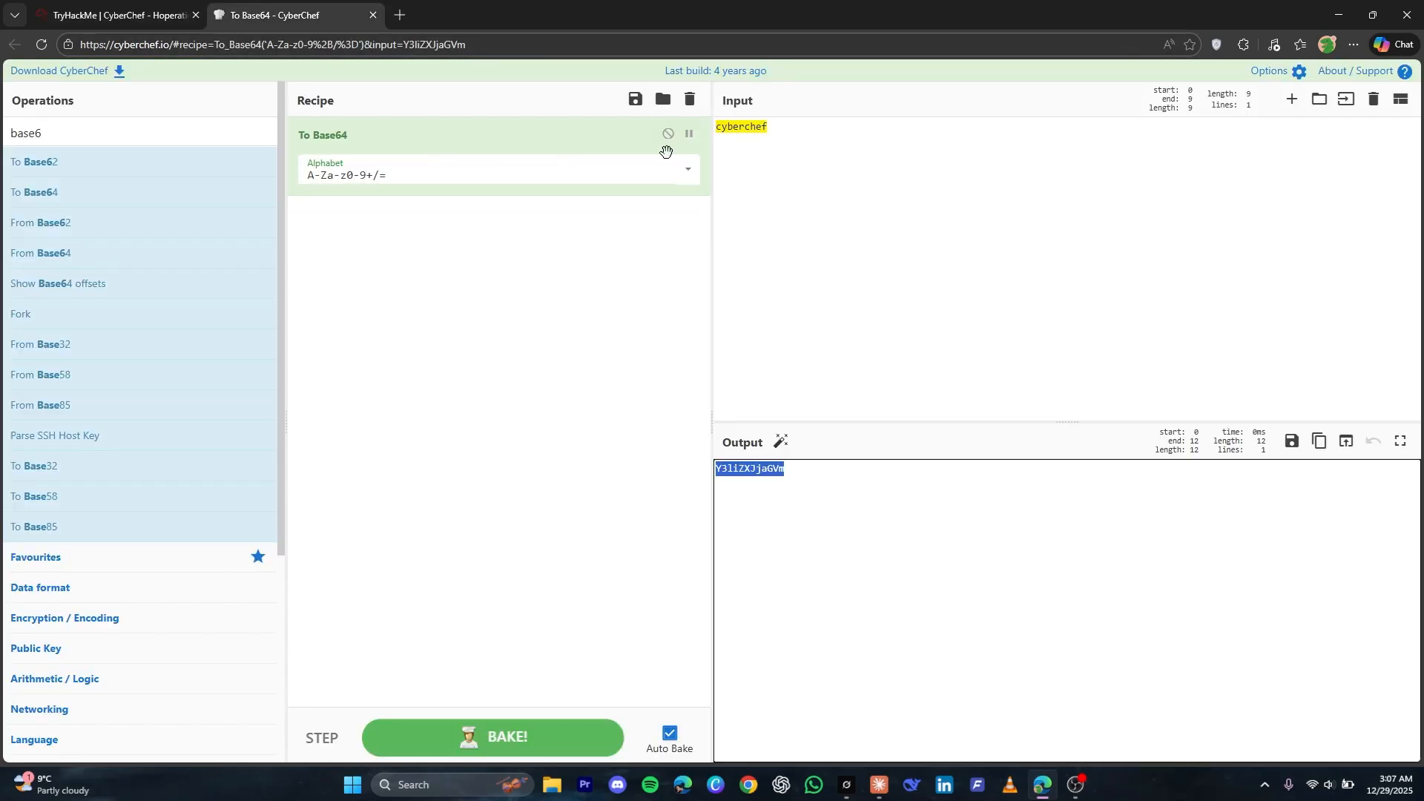
pyautogui.click(868, 191)
pyautogui.hotkey('ctrl', 'a')
pyautogui.hotkey('ctrl', 'v')
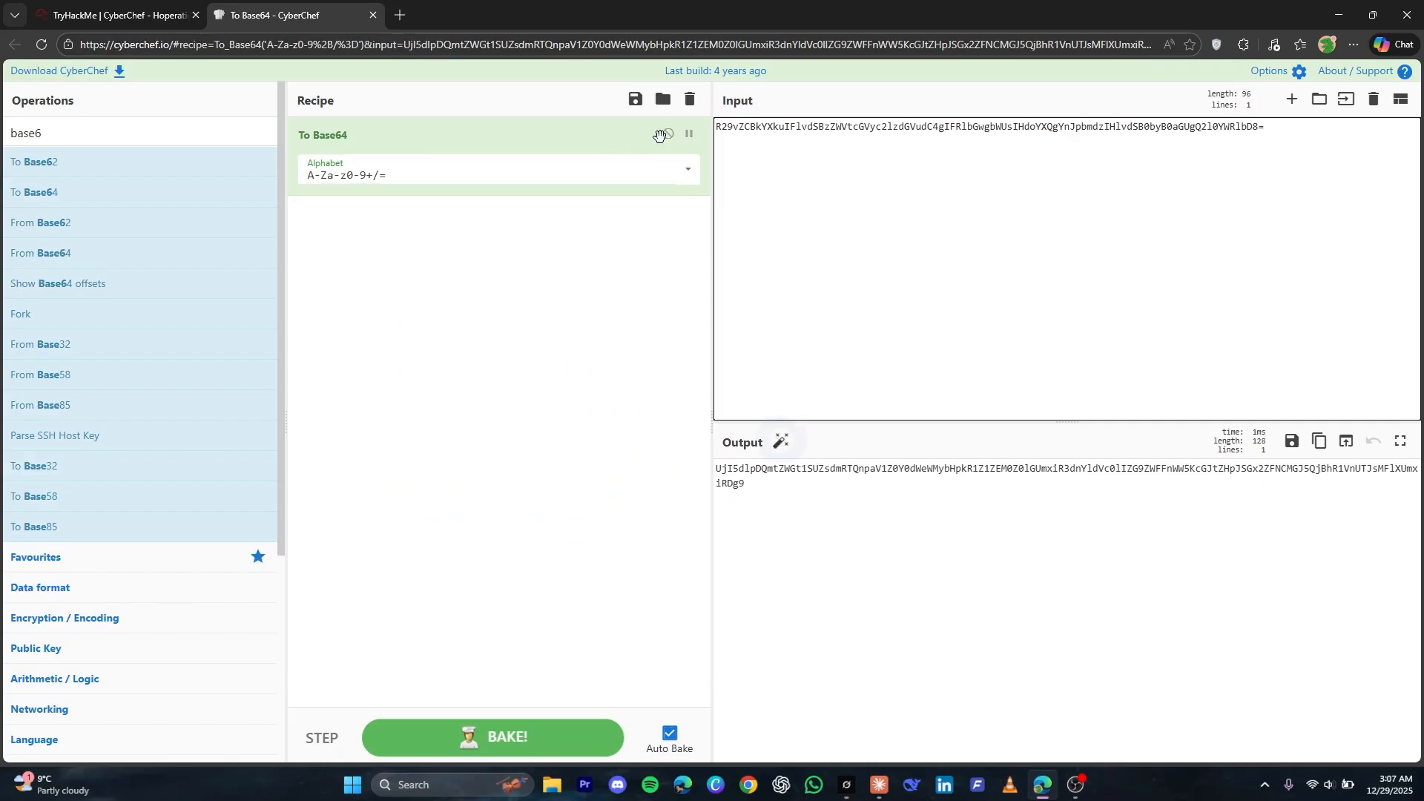
pyautogui.click(689, 100)
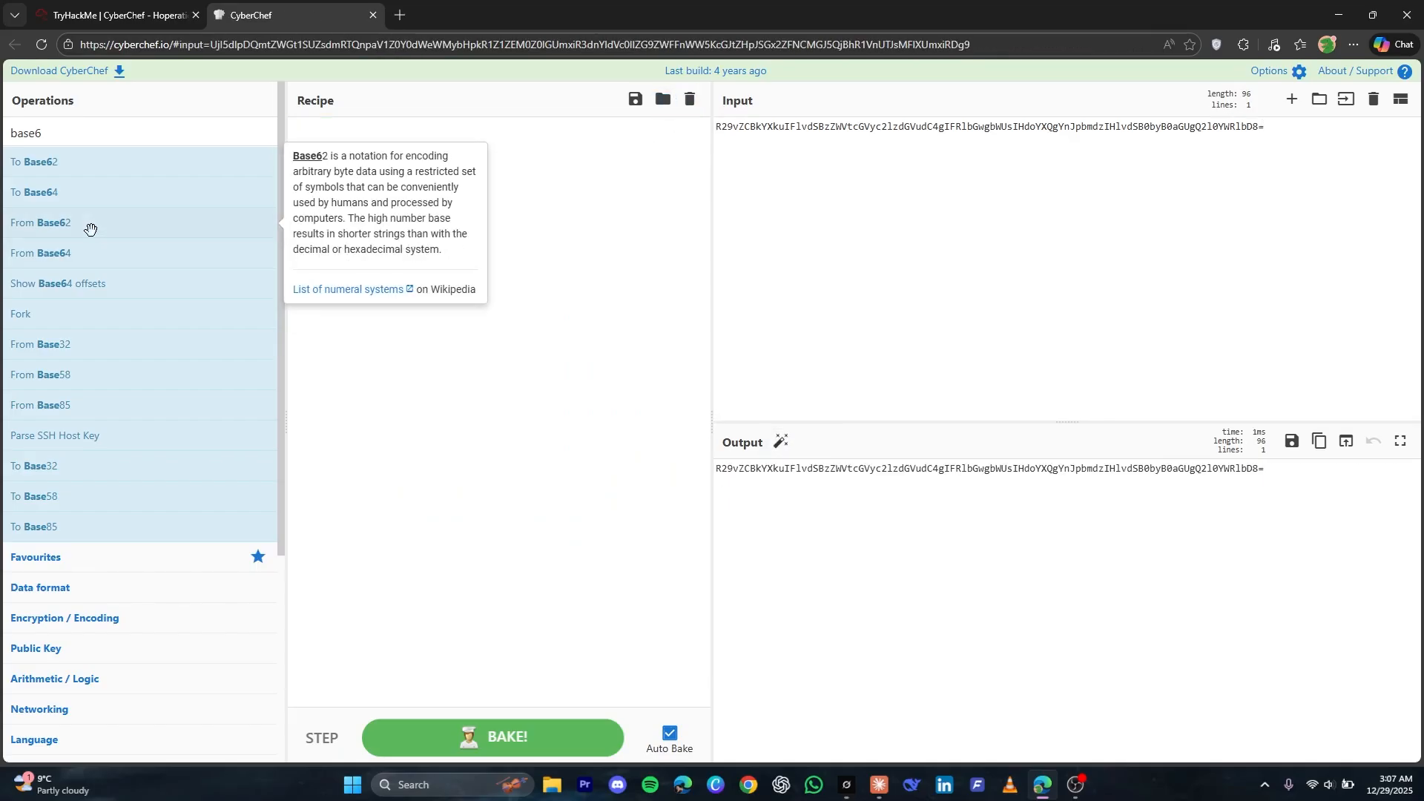
pyautogui.moveTo(89, 251); pyautogui.dragTo(477, 394)
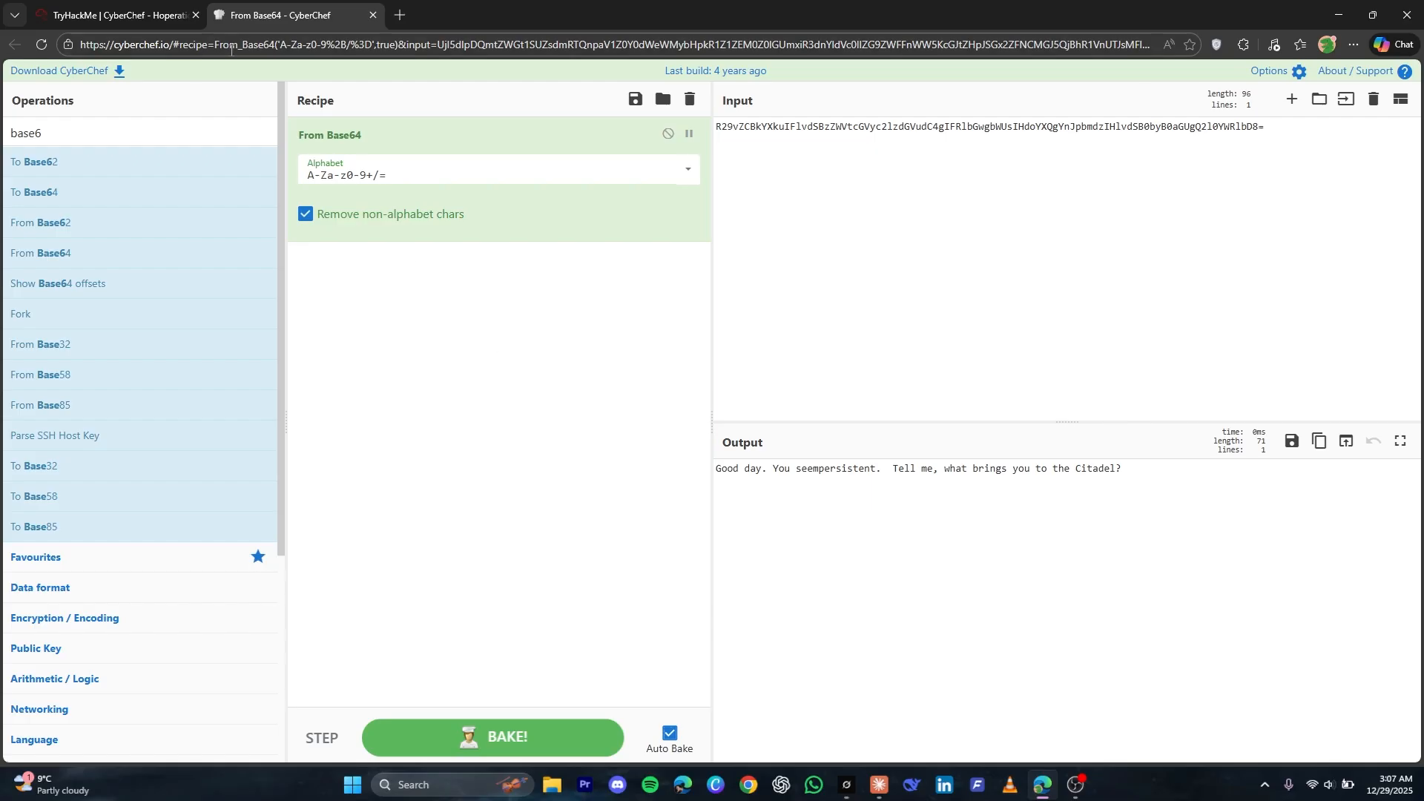
# Add an XOR operation below From Base64 in the CyberChef recipe
pyautogui.click(119, 132)
pyautogui.hotkey('ctrl', 'a')
pyautogui.write('xor')
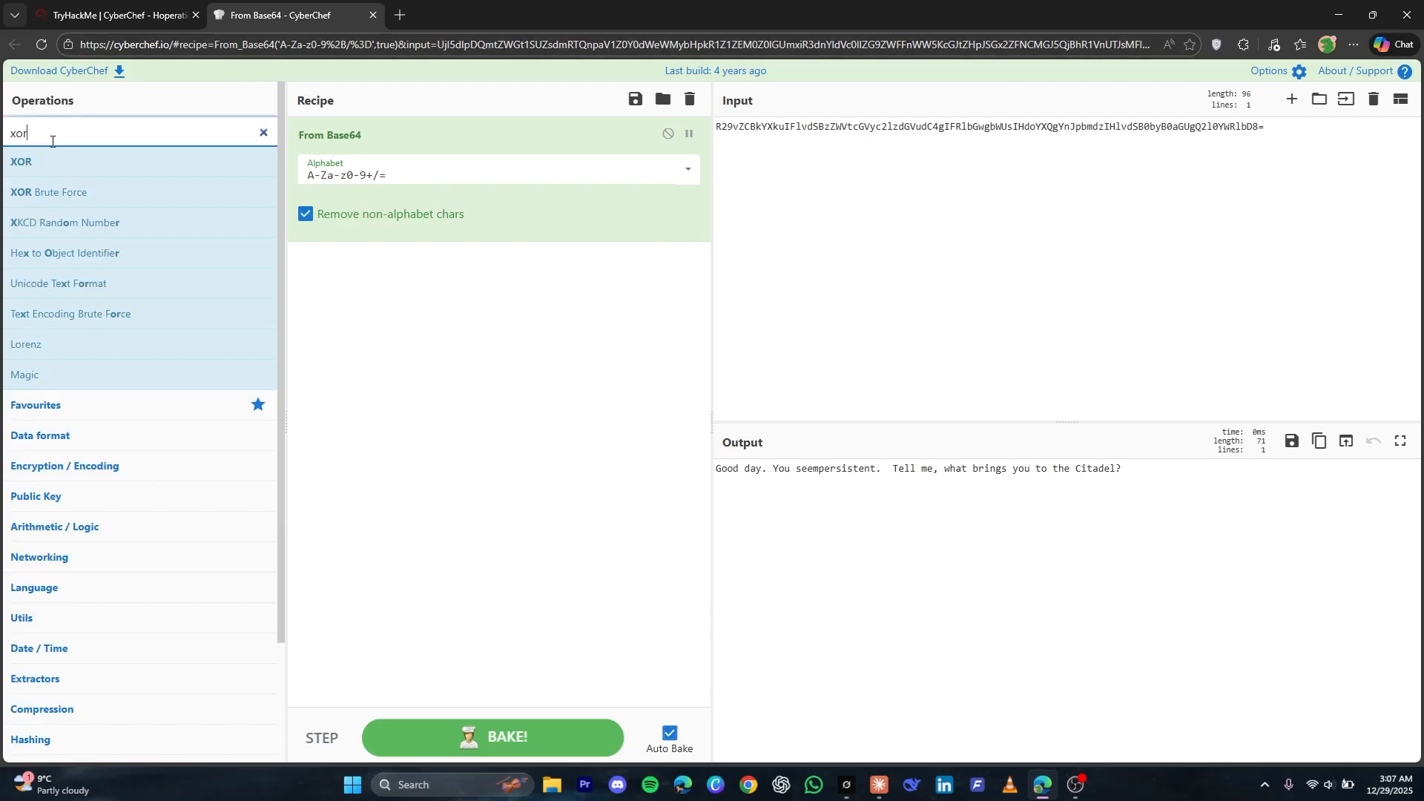
pyautogui.click(26, 169)
pyautogui.moveTo(24, 168); pyautogui.dragTo(541, 325)
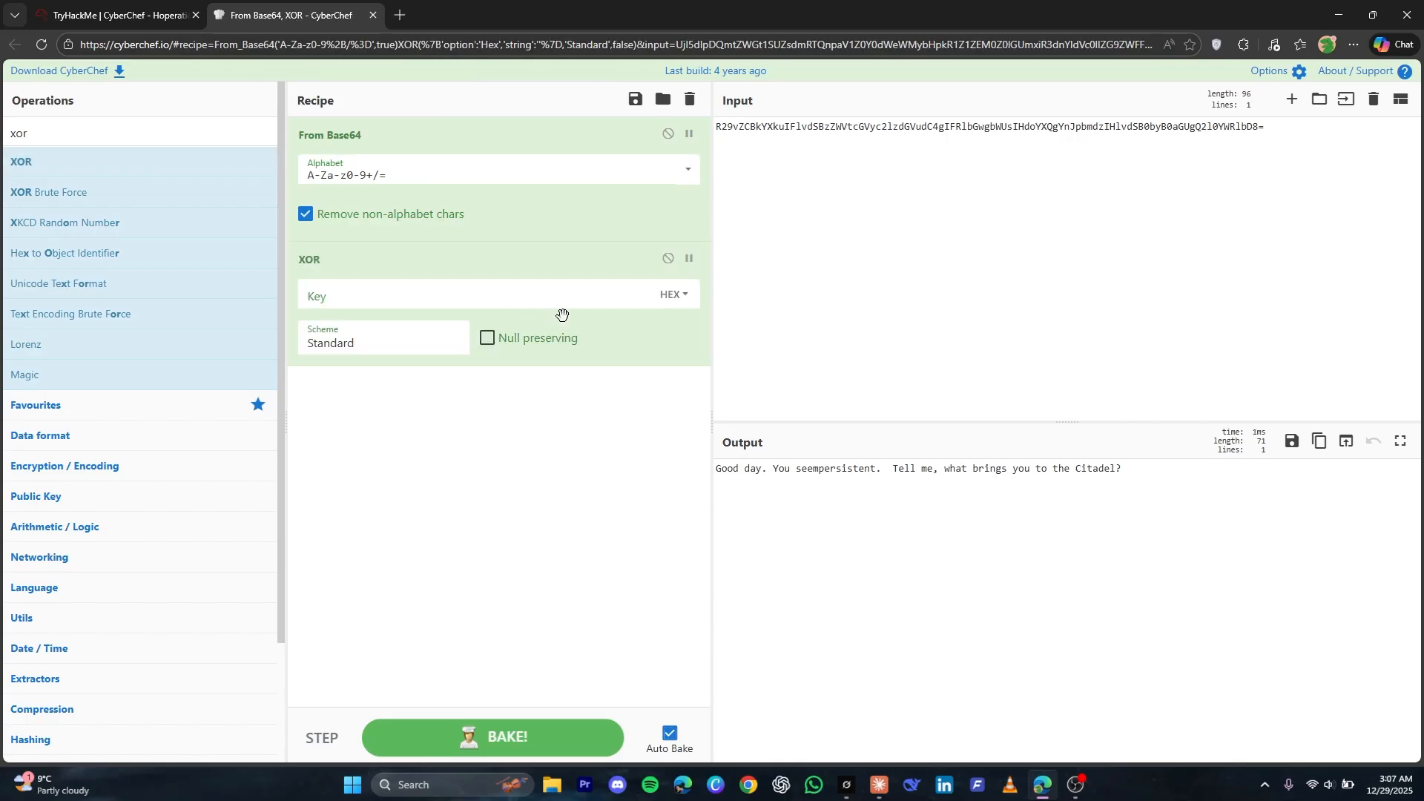
# Copy the X-Recipe-Key value from the level3 response headers into the XOR operation's key
pyautogui.click(413, 282)
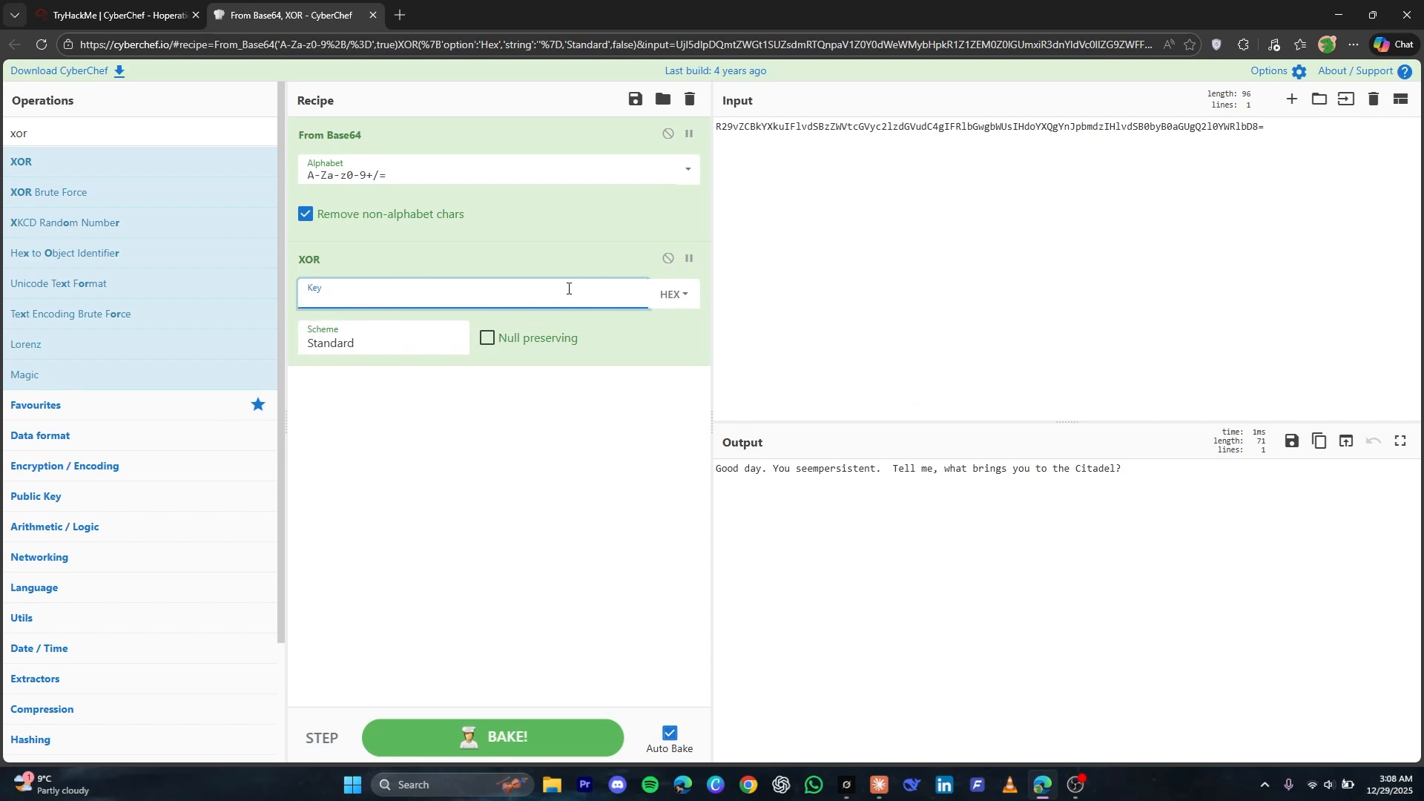
pyautogui.hotkey('ctrl', 'shift', 'Tab')
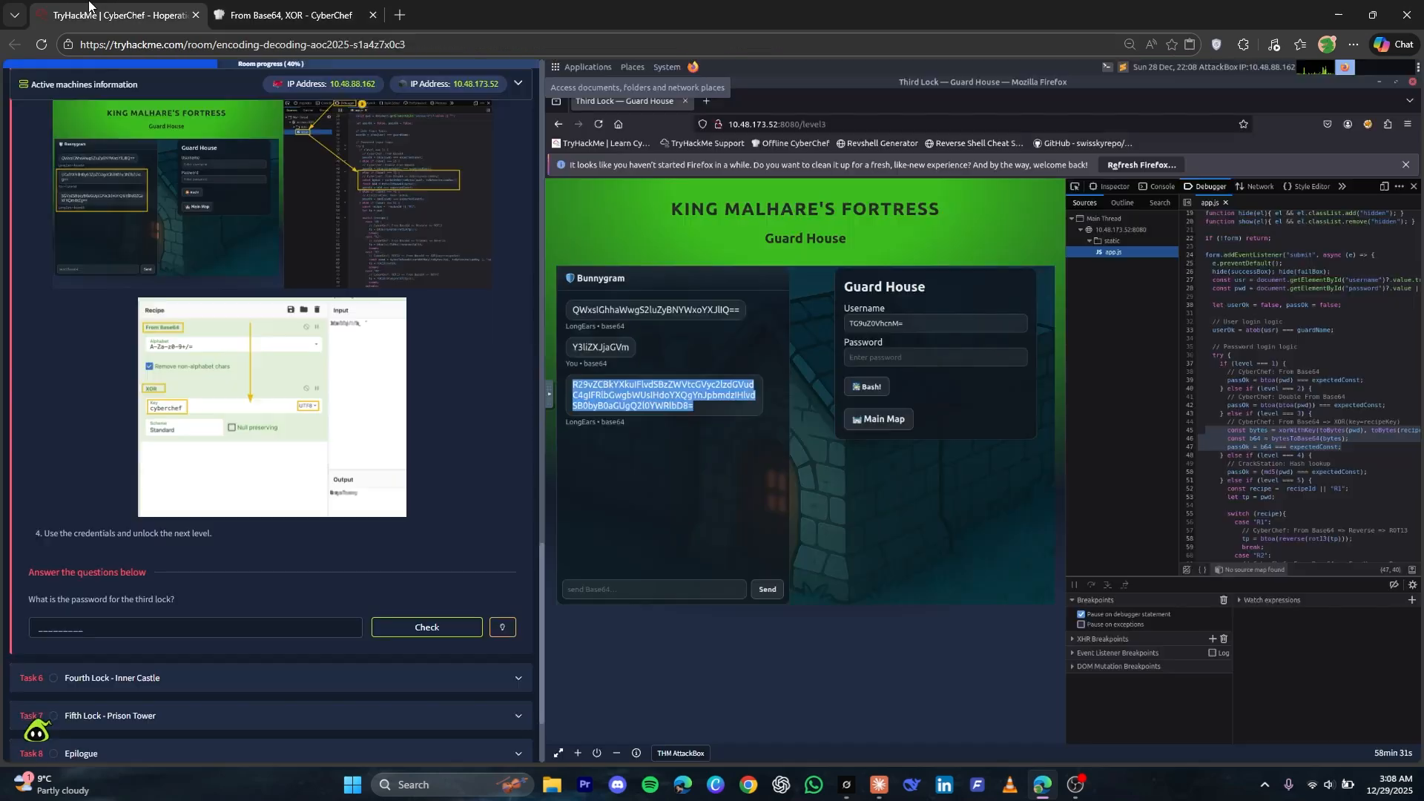
pyautogui.click(1255, 187)
pyautogui.doubleClick(1133, 586)
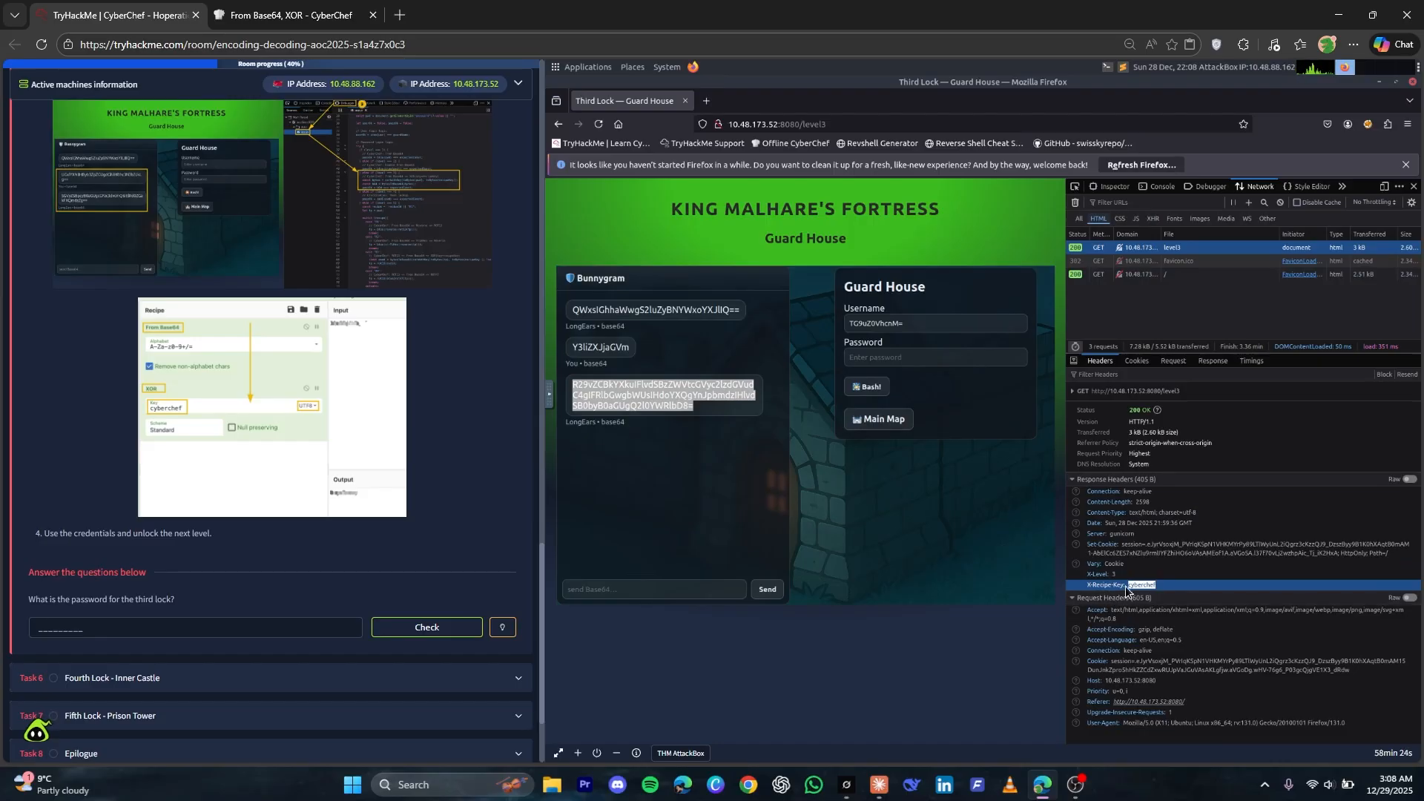
pyautogui.rightClick(1135, 587)
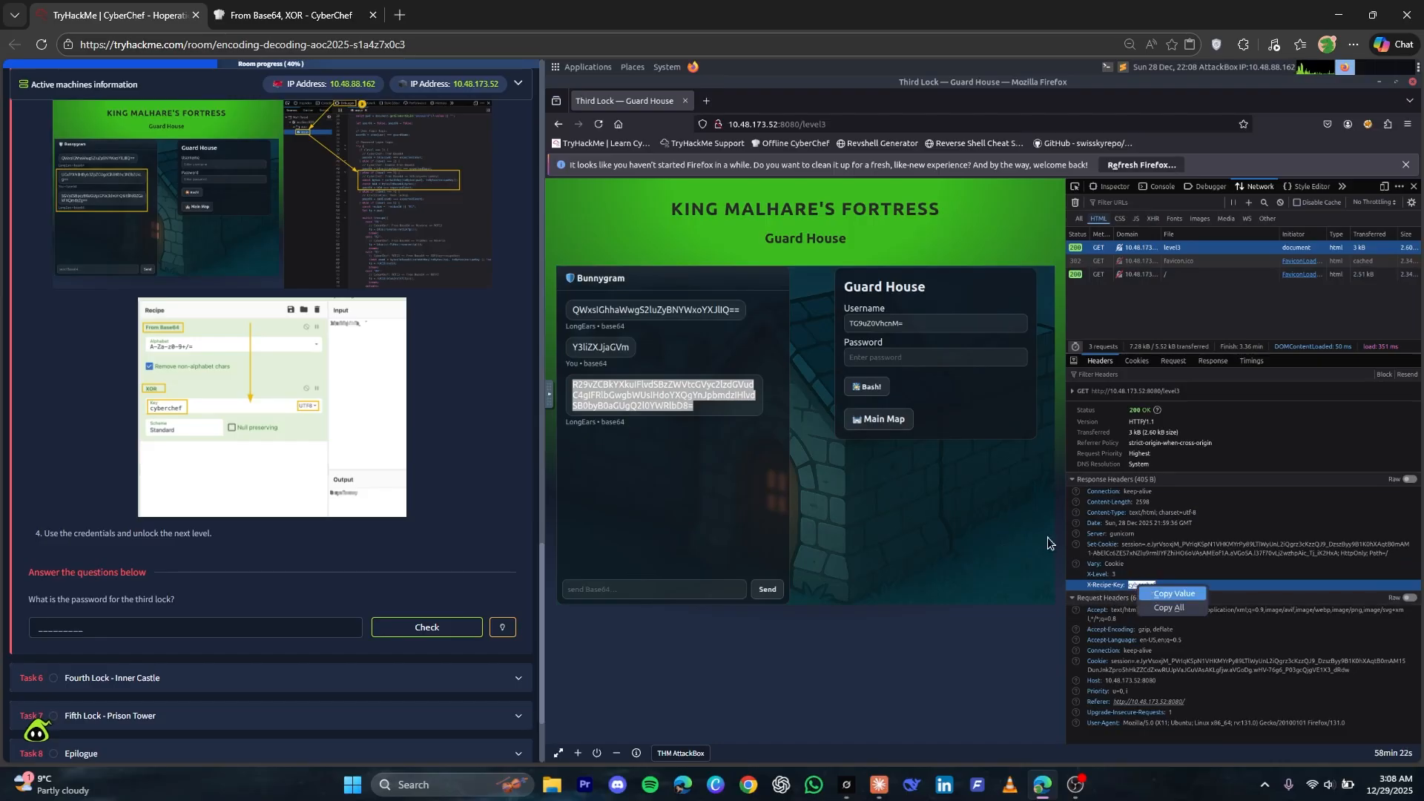
pyautogui.click(290, 11)
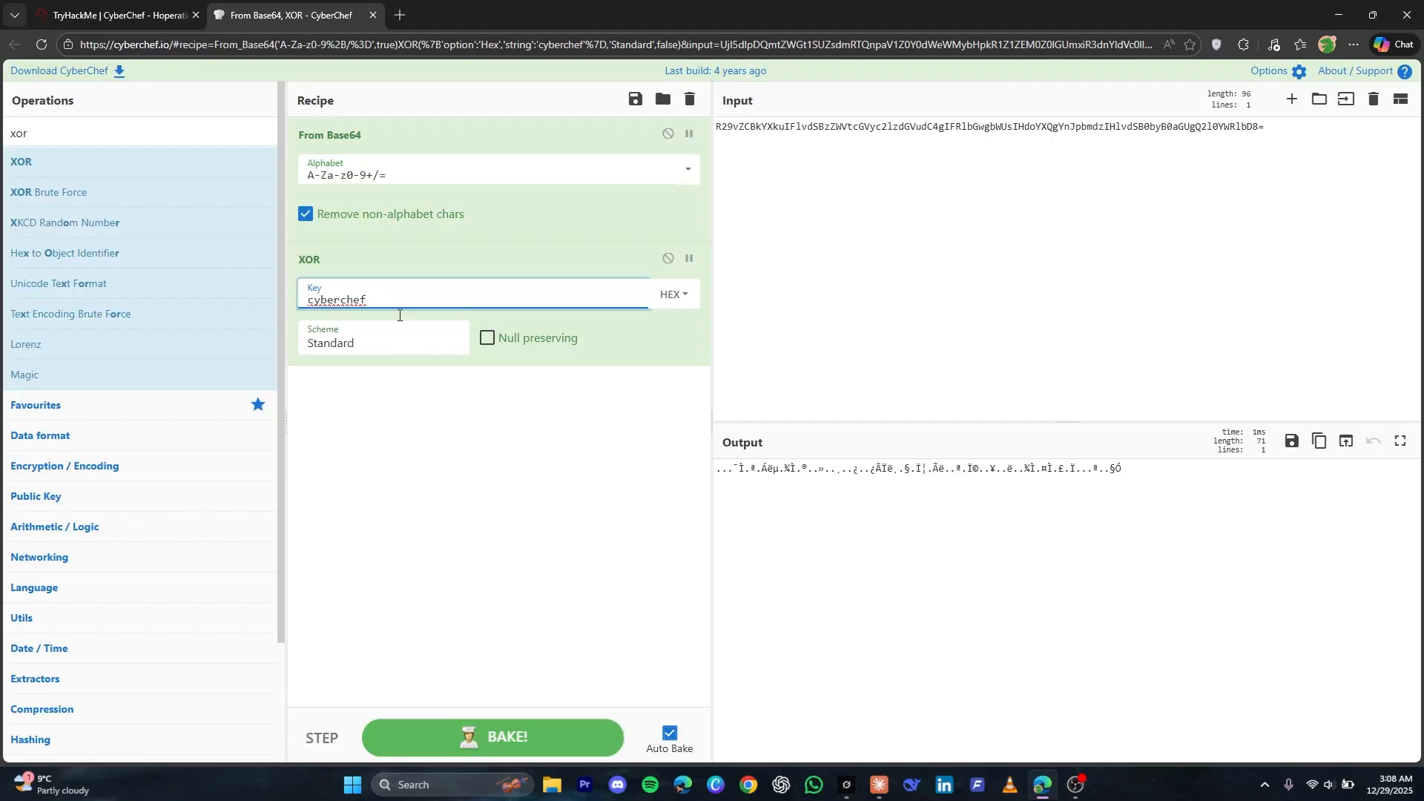
pyautogui.press('Tab')
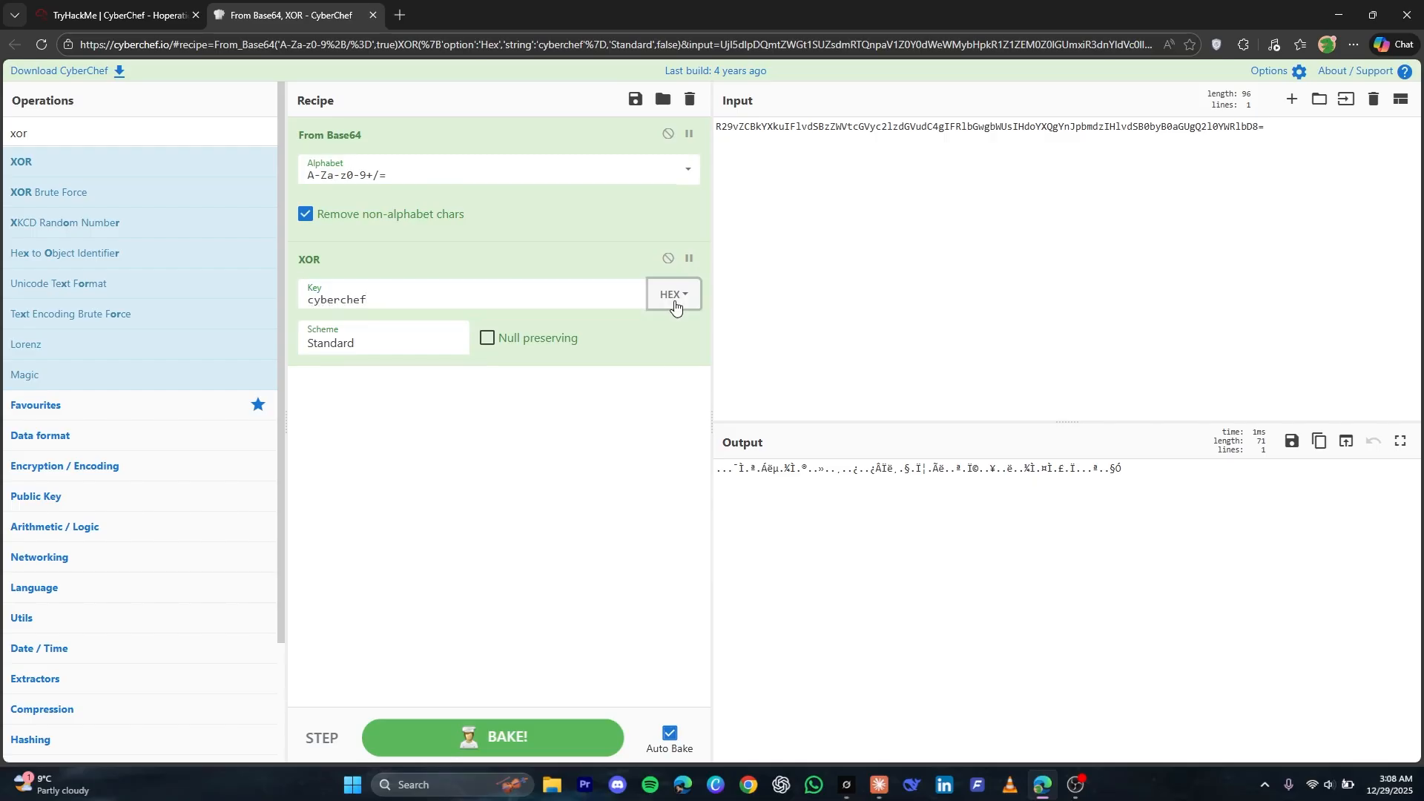
# Try UTF8 and Latin1 as the XOR key's format on the decoded guard reply
pyautogui.click(675, 307)
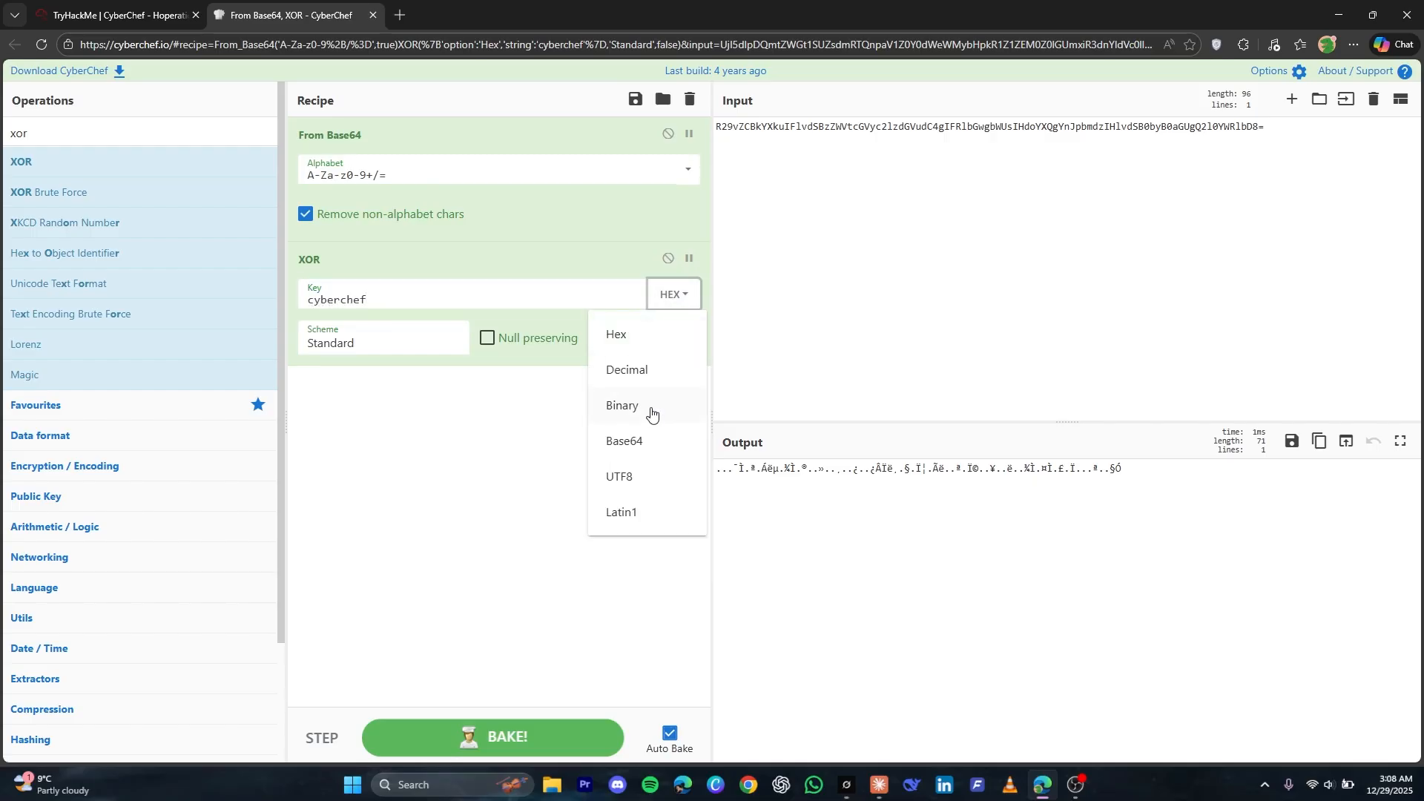
pyautogui.click(629, 499)
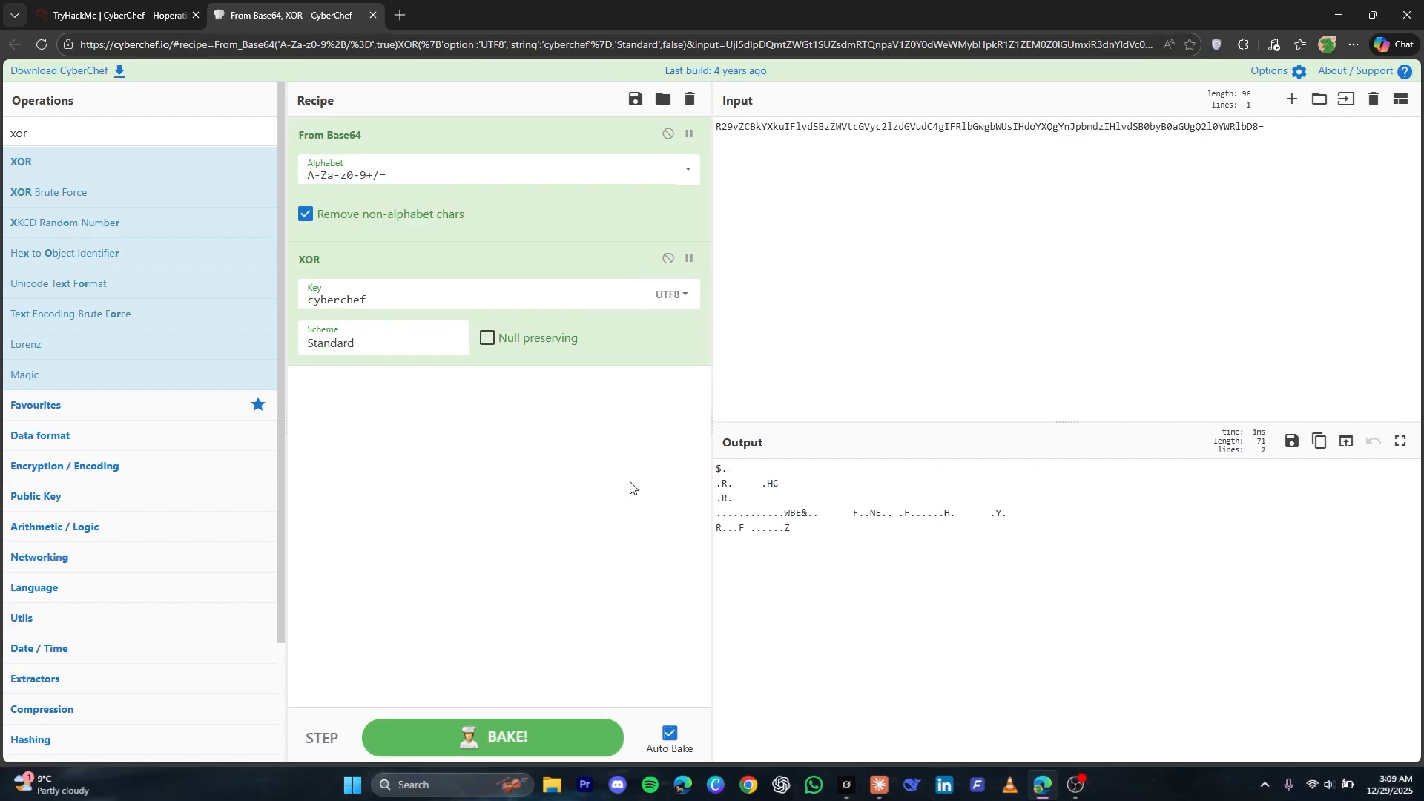
pyautogui.click(913, 262)
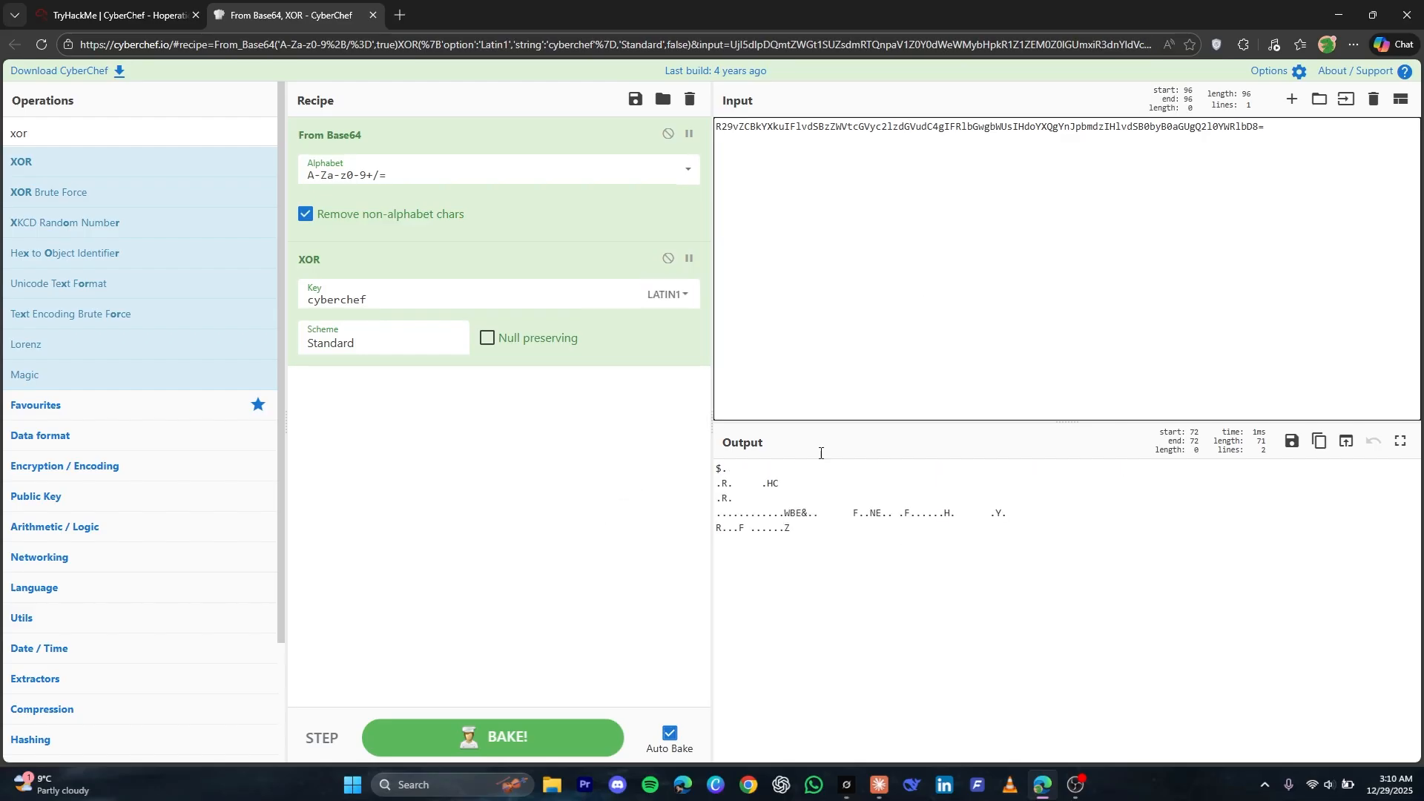
# Clear the CyberChef recipe and replace the input with the message "password please?"
pyautogui.click(118, 15)
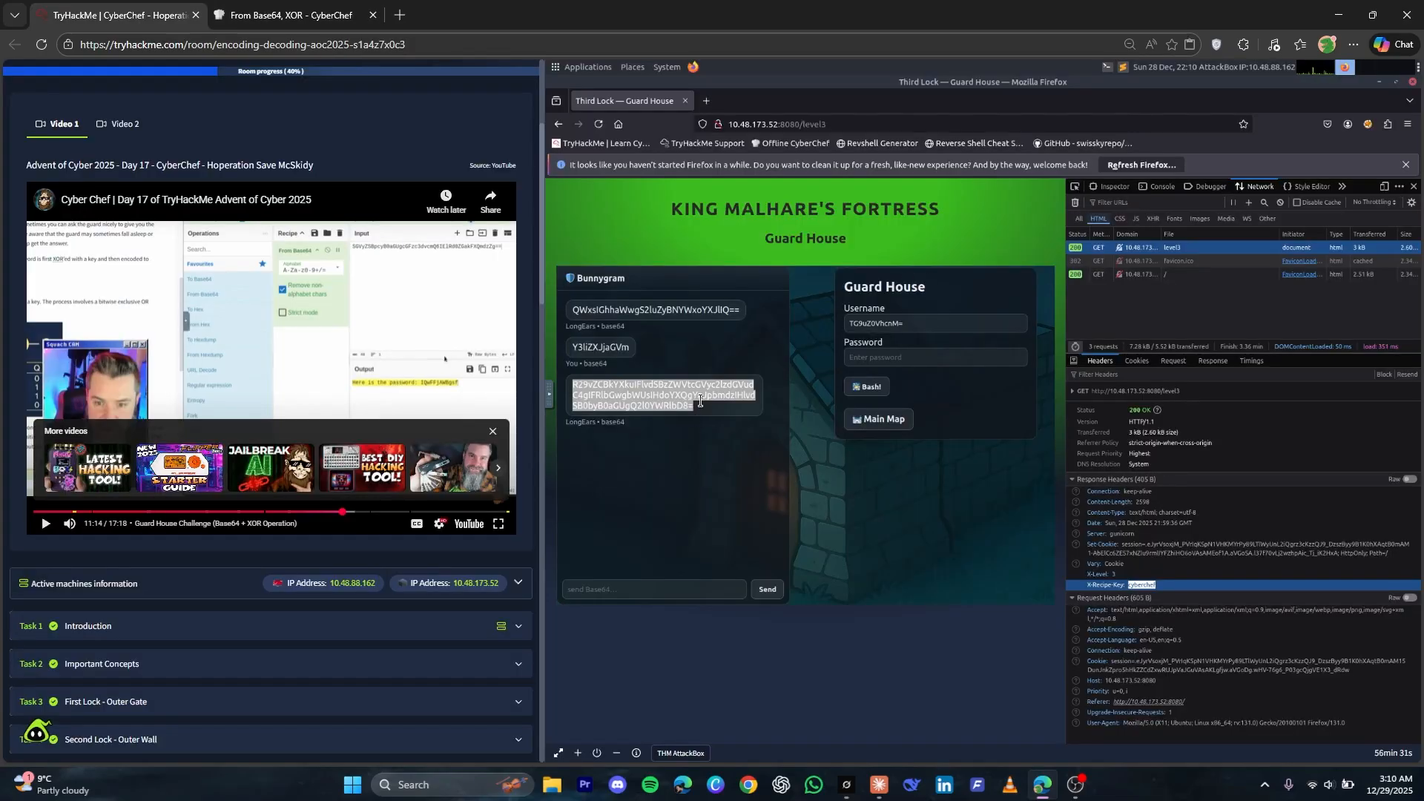
pyautogui.click(707, 439)
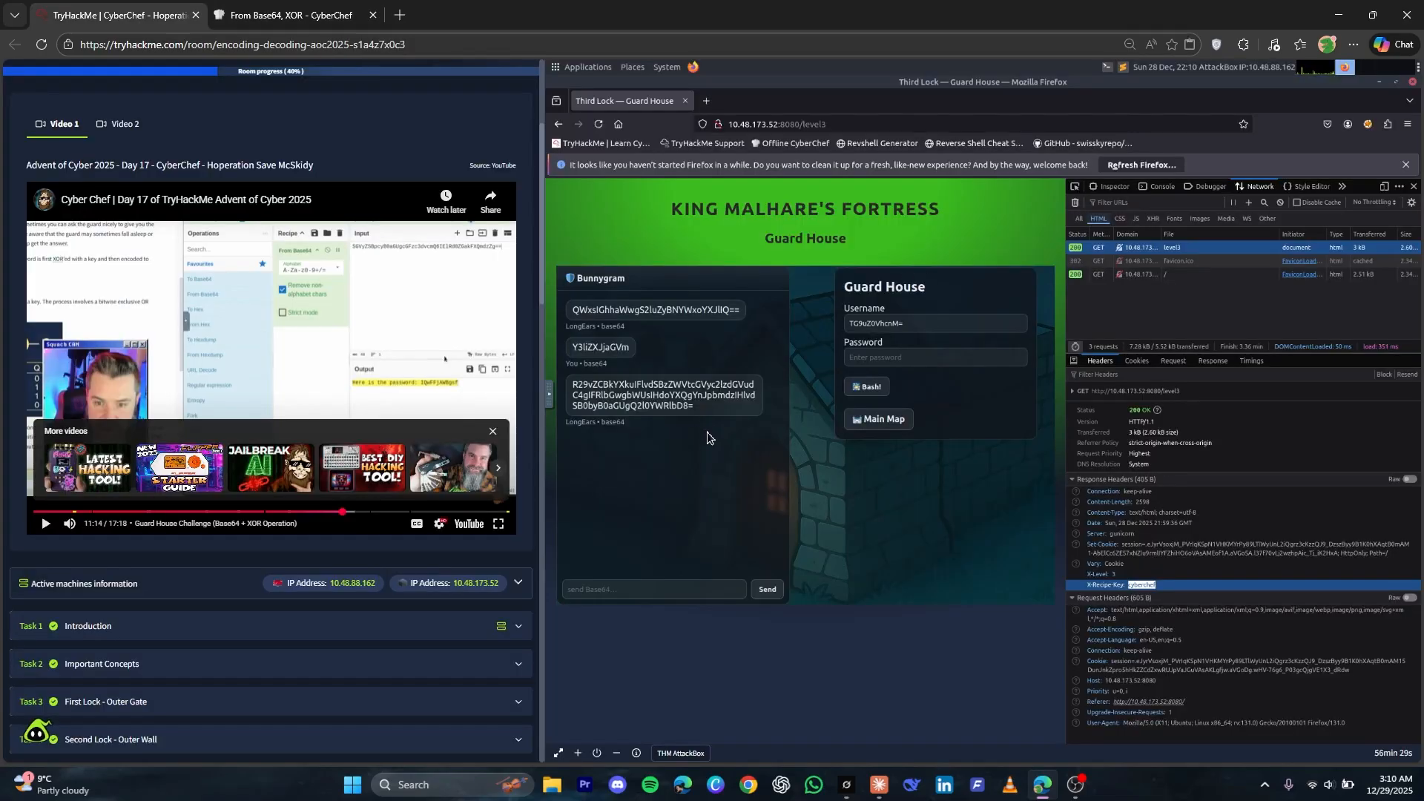
pyautogui.click(274, 6)
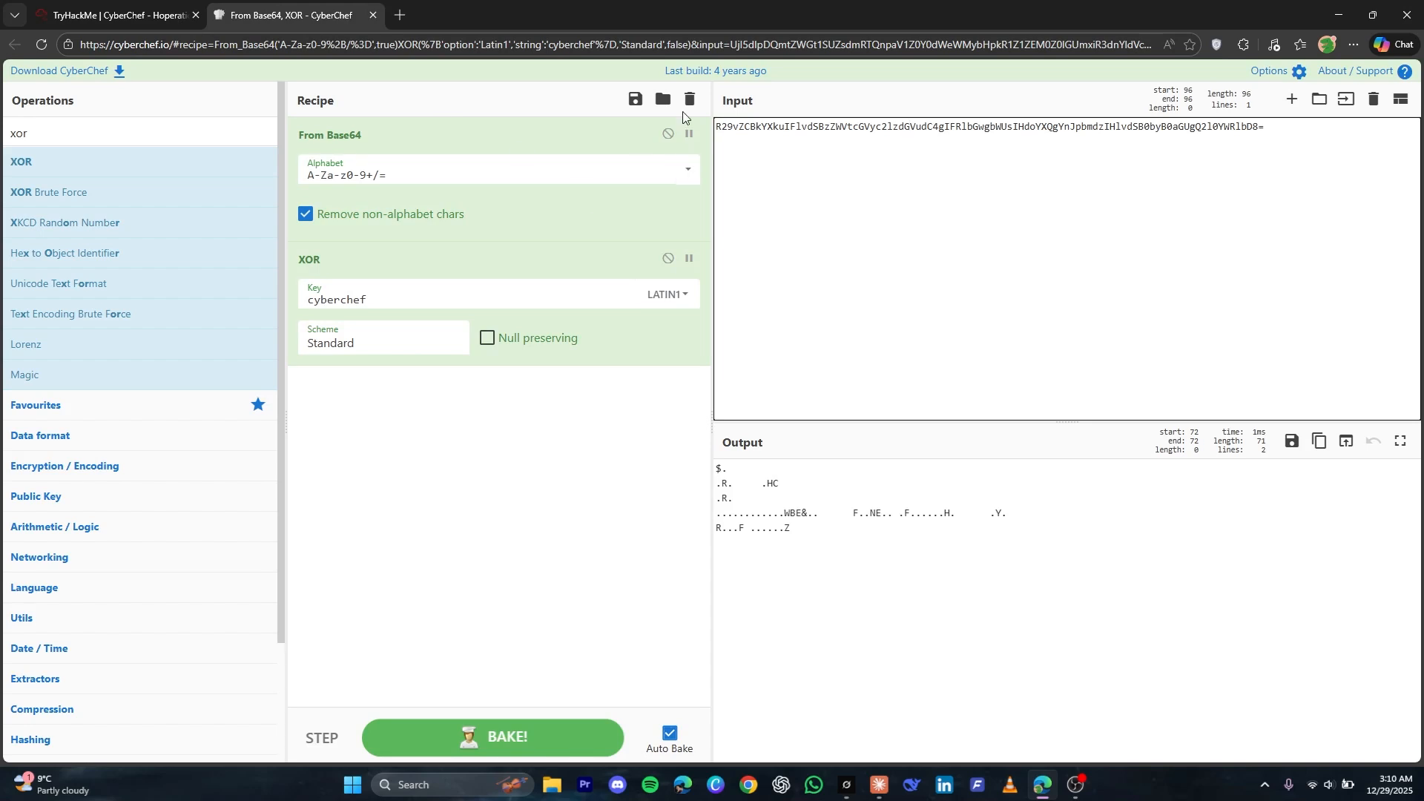
pyautogui.click(686, 107)
pyautogui.click(903, 173)
pyautogui.hotkey('ctrl', 'a')
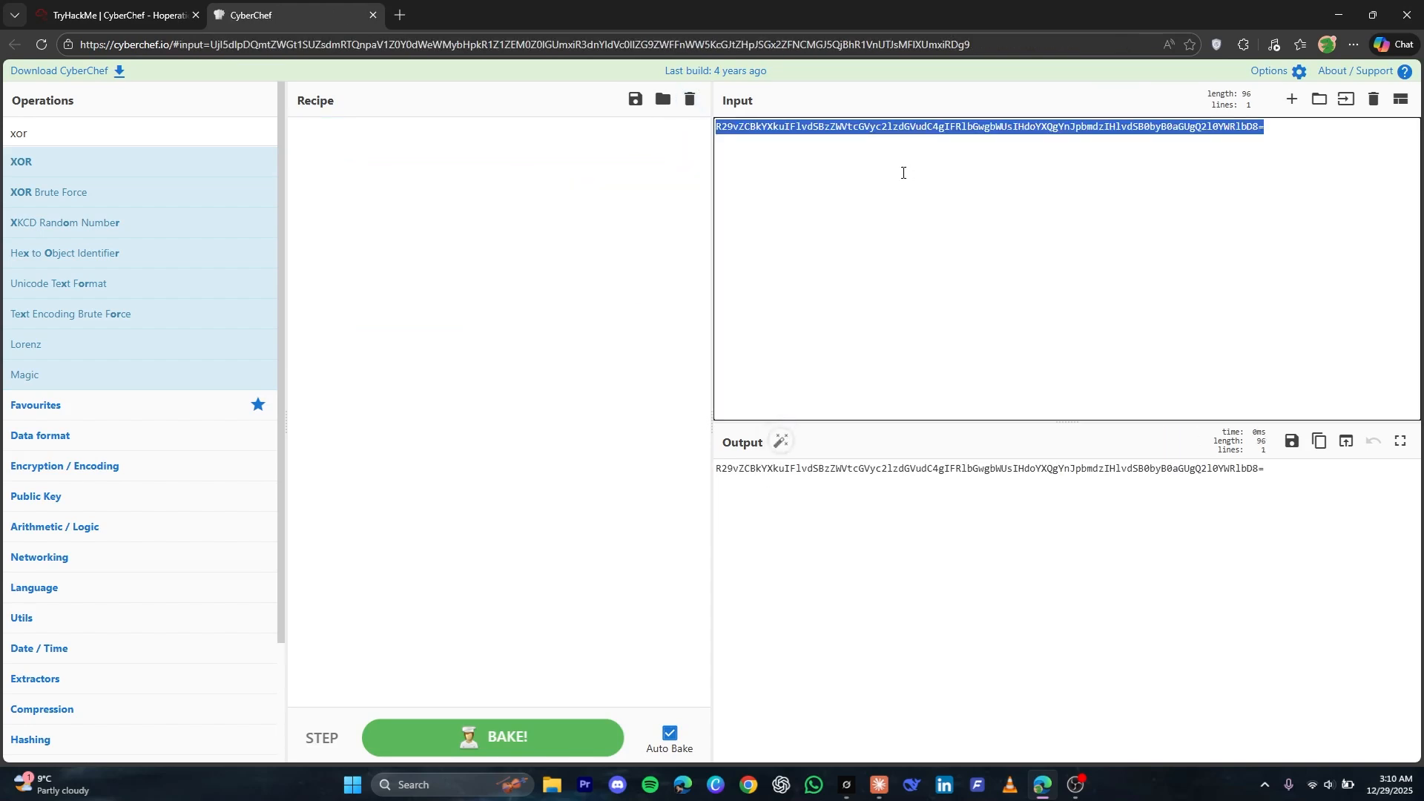
pyautogui.write('password please?')
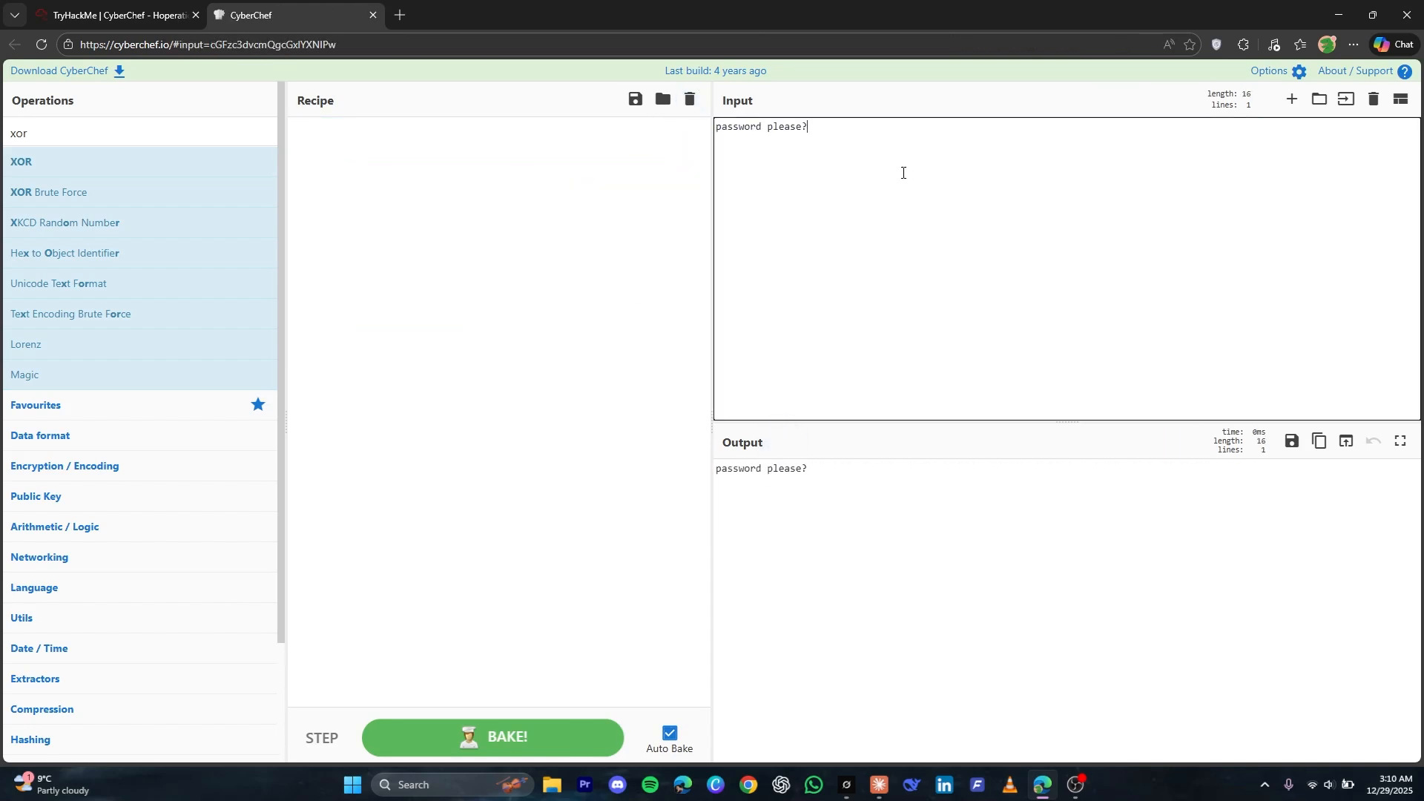
# Find the Base64 operations and add To Base64 to encode the message
pyautogui.click(158, 135)
pyautogui.write('xor')
pyautogui.hotkey('ctrl', 'a')
pyautogui.write('base64')
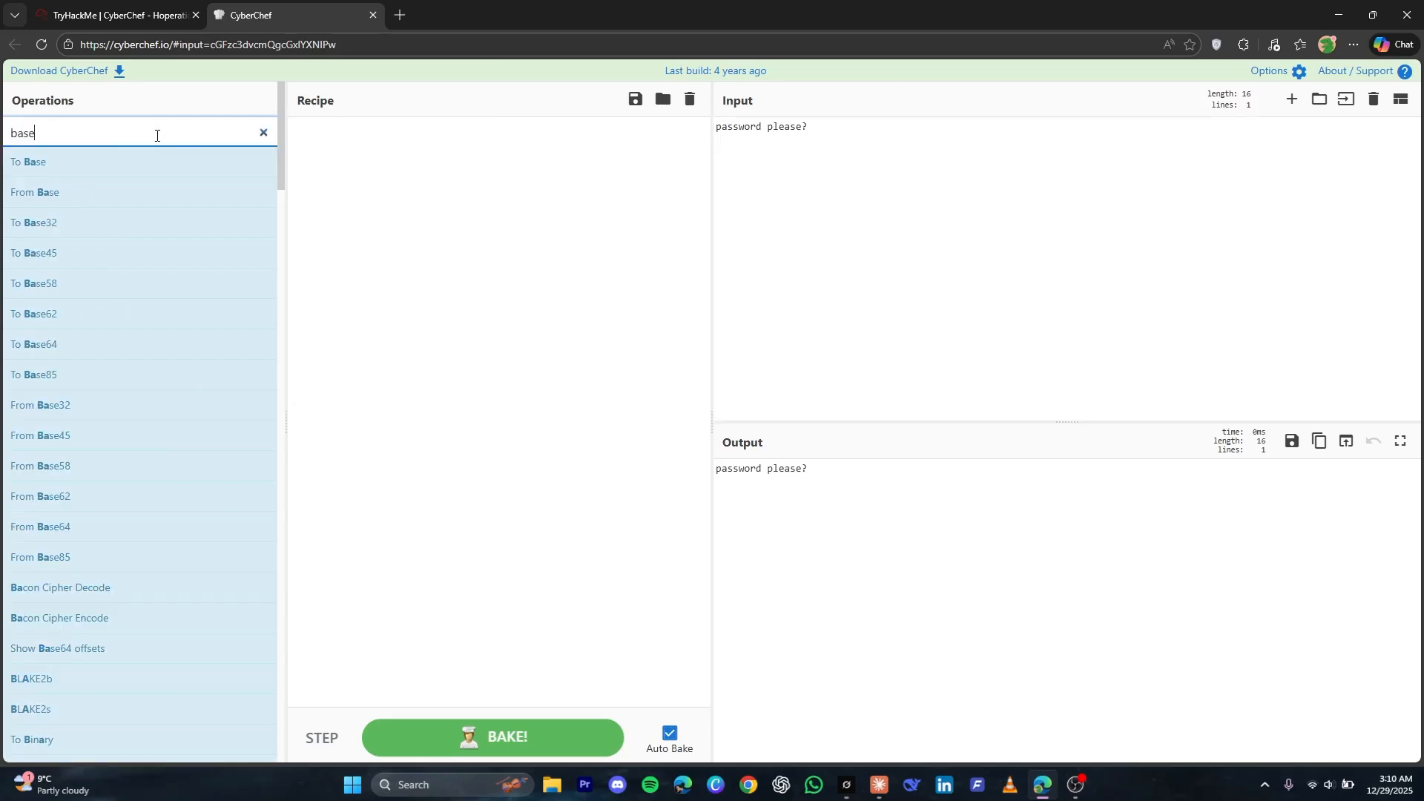
pyautogui.press('Return')
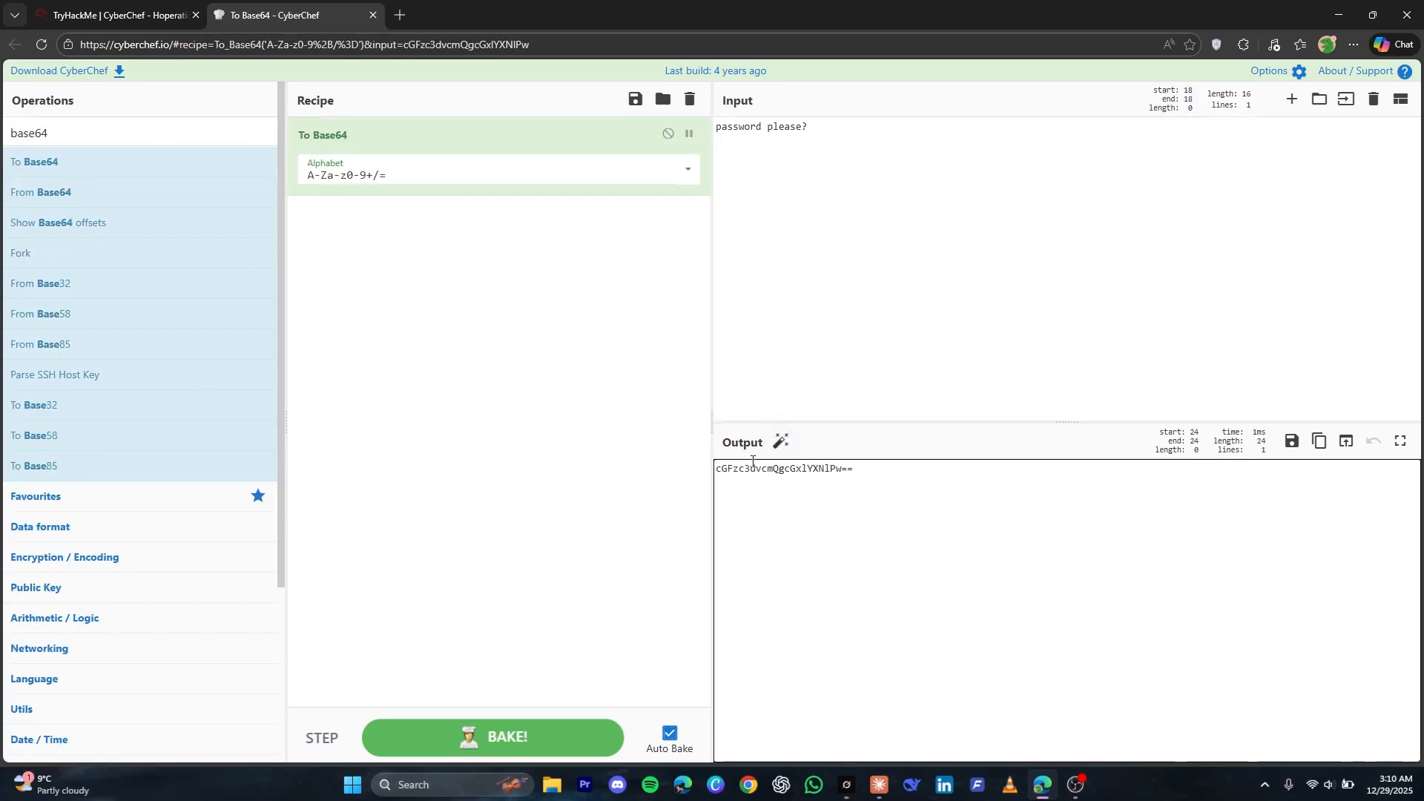
# Copy the Base64-encoded message and send it to the guard in the Bunnygram chat
pyautogui.tripleClick(752, 468)
pyautogui.click(172, 6)
pyautogui.click(638, 589)
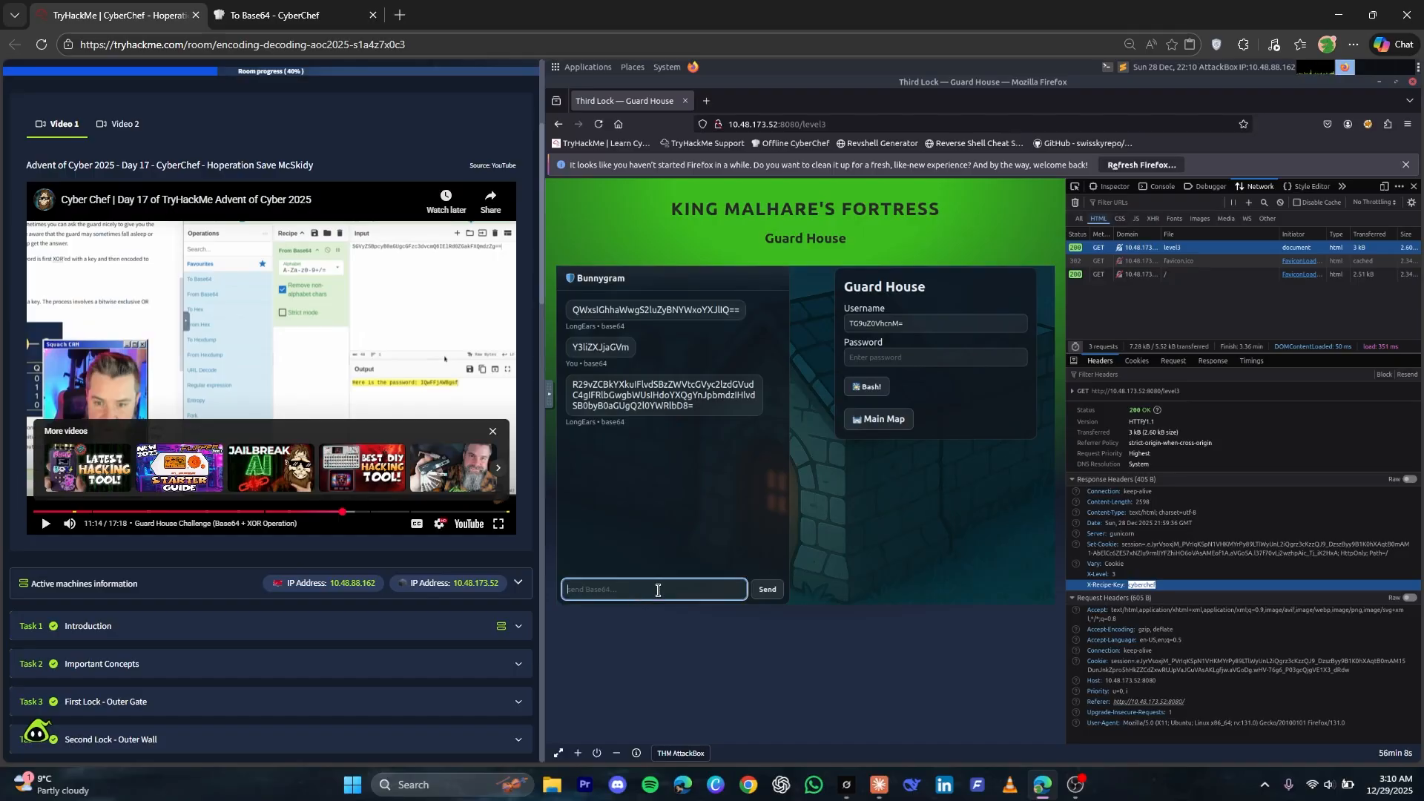
pyautogui.hotkey('ctrl', 'v')
pyautogui.press('Return')
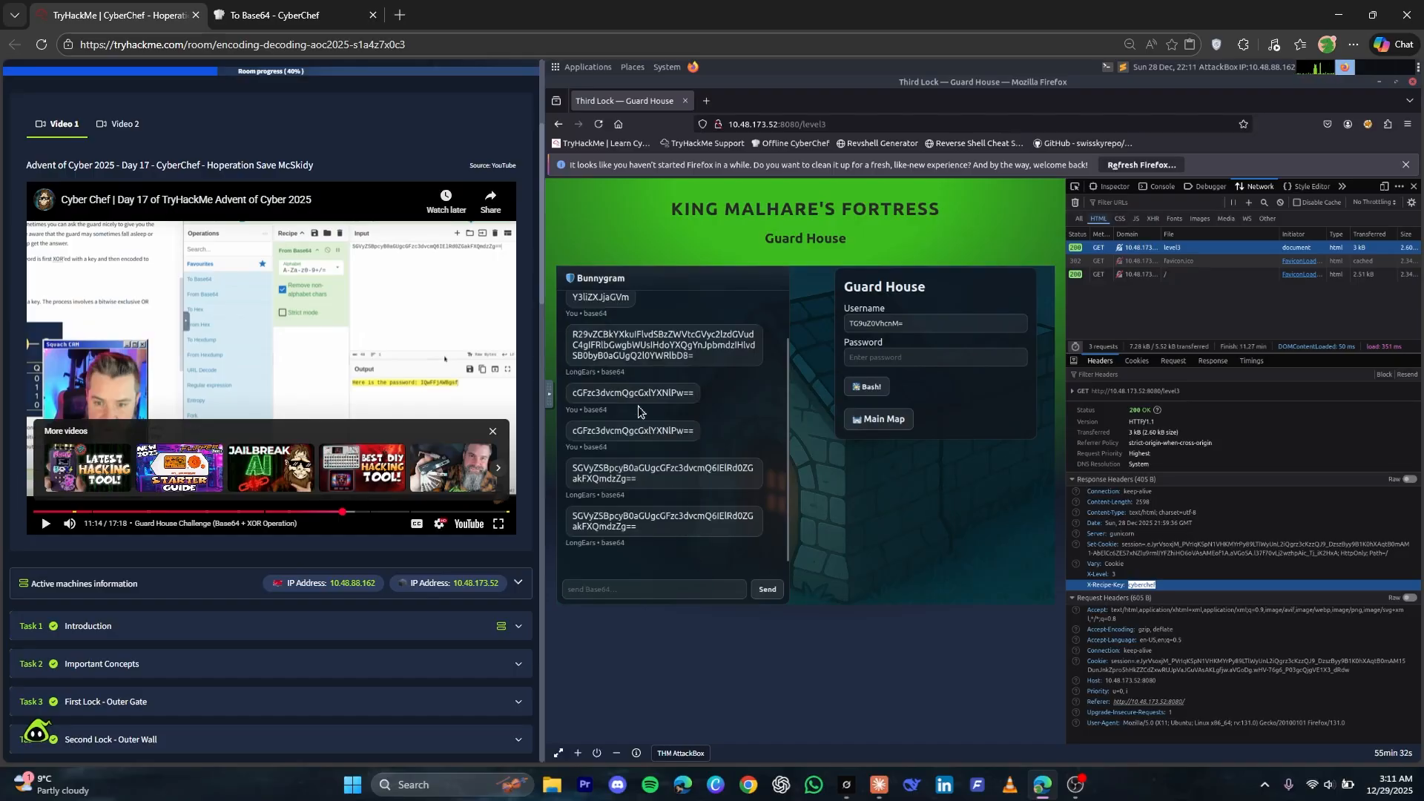
# Copy the guard's new Base64 reply from the chat and paste it over CyberChef's input
pyautogui.tripleClick(597, 479)
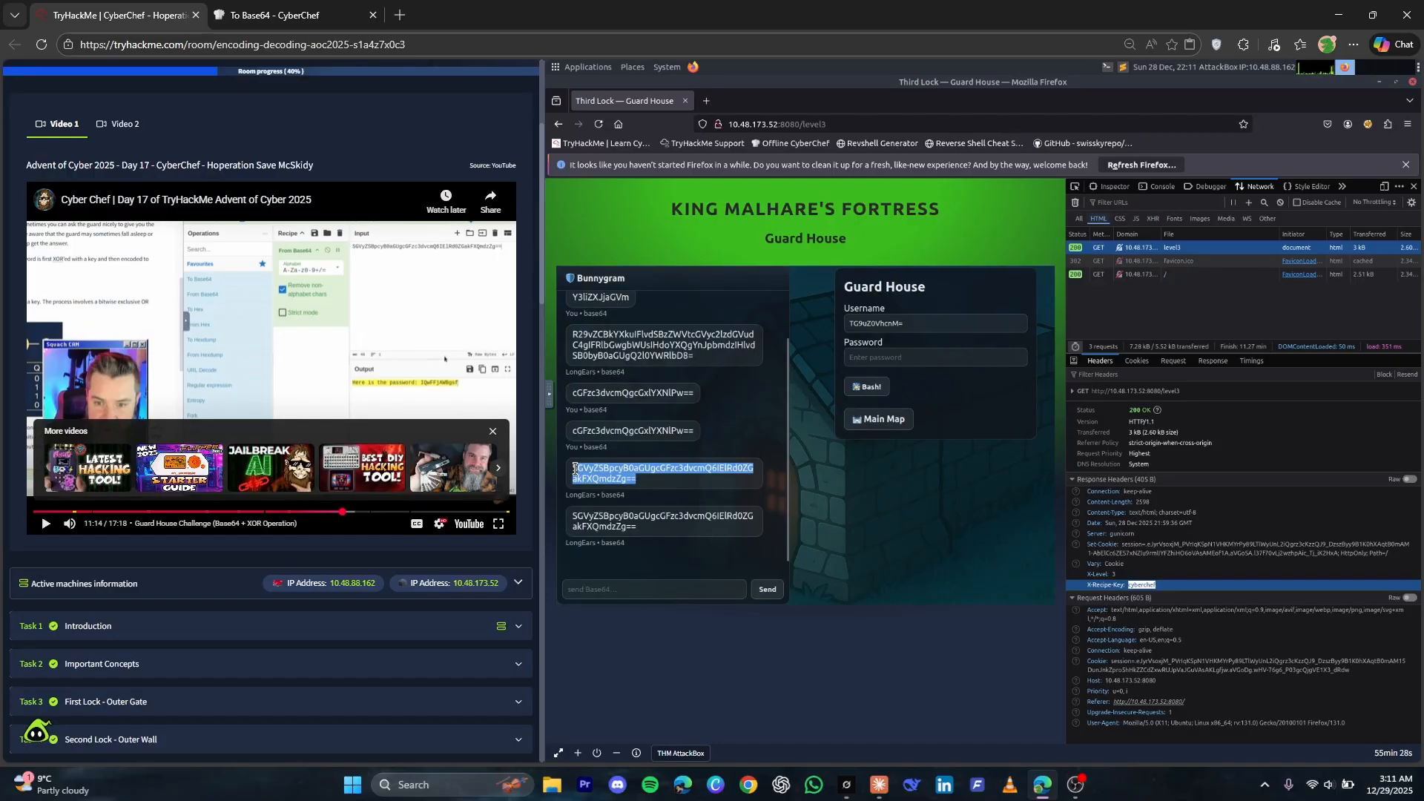
pyautogui.rightClick(595, 479)
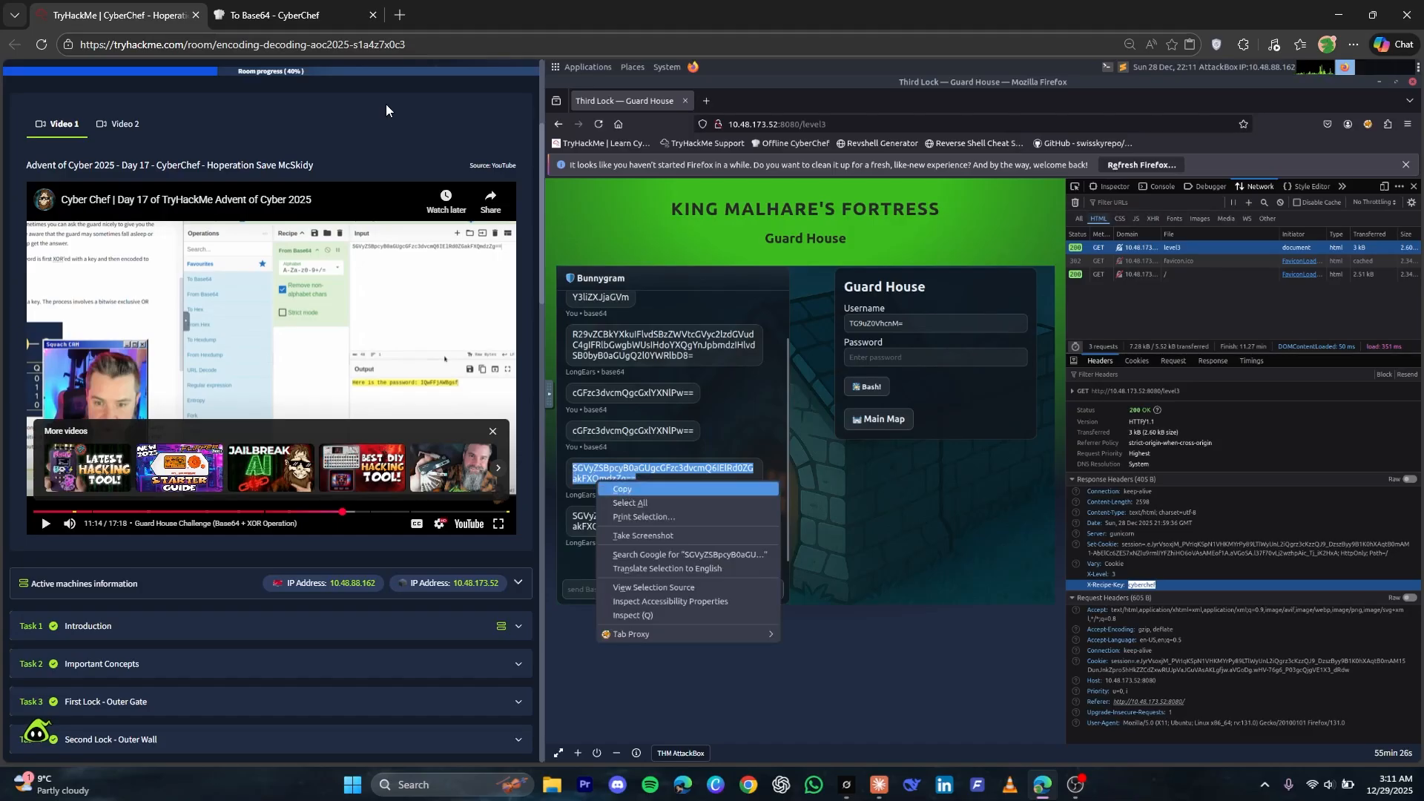
pyautogui.click(629, 491)
pyautogui.click(243, 6)
pyautogui.click(780, 193)
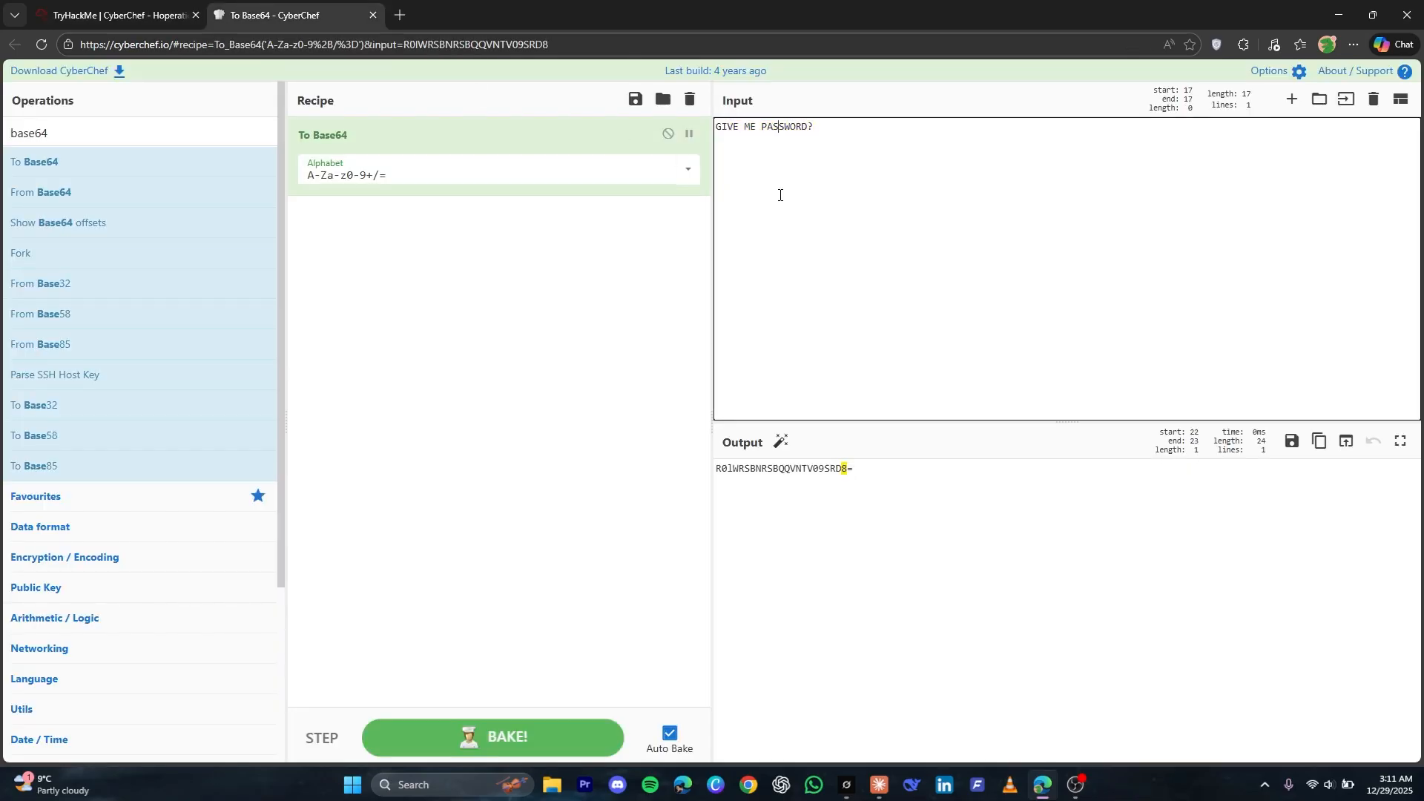
pyautogui.hotkey('ctrl', 'a')
pyautogui.hotkey('ctrl', 'v')
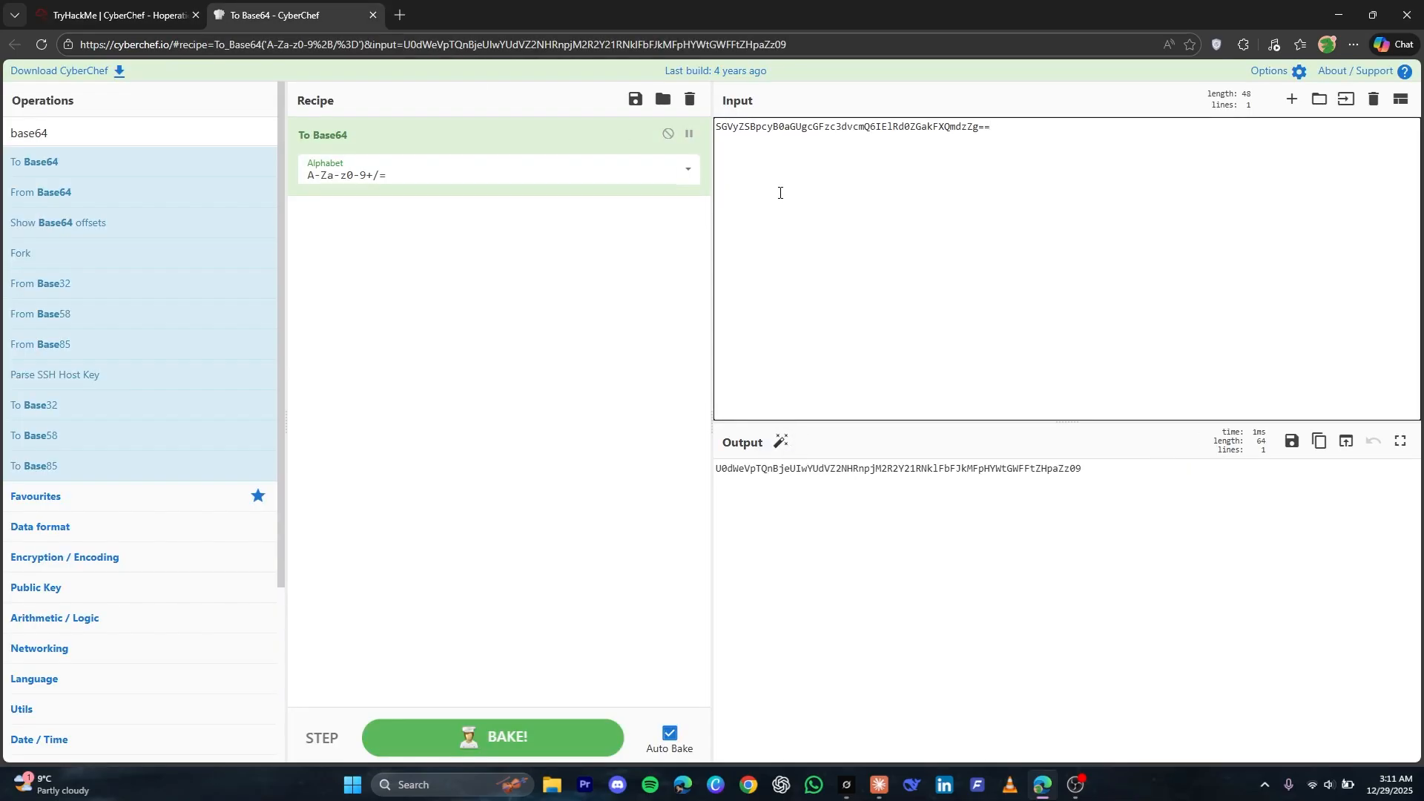
# Replace the To Base64 recipe with From Base64 to decode the guard's reply
pyautogui.click(95, 13)
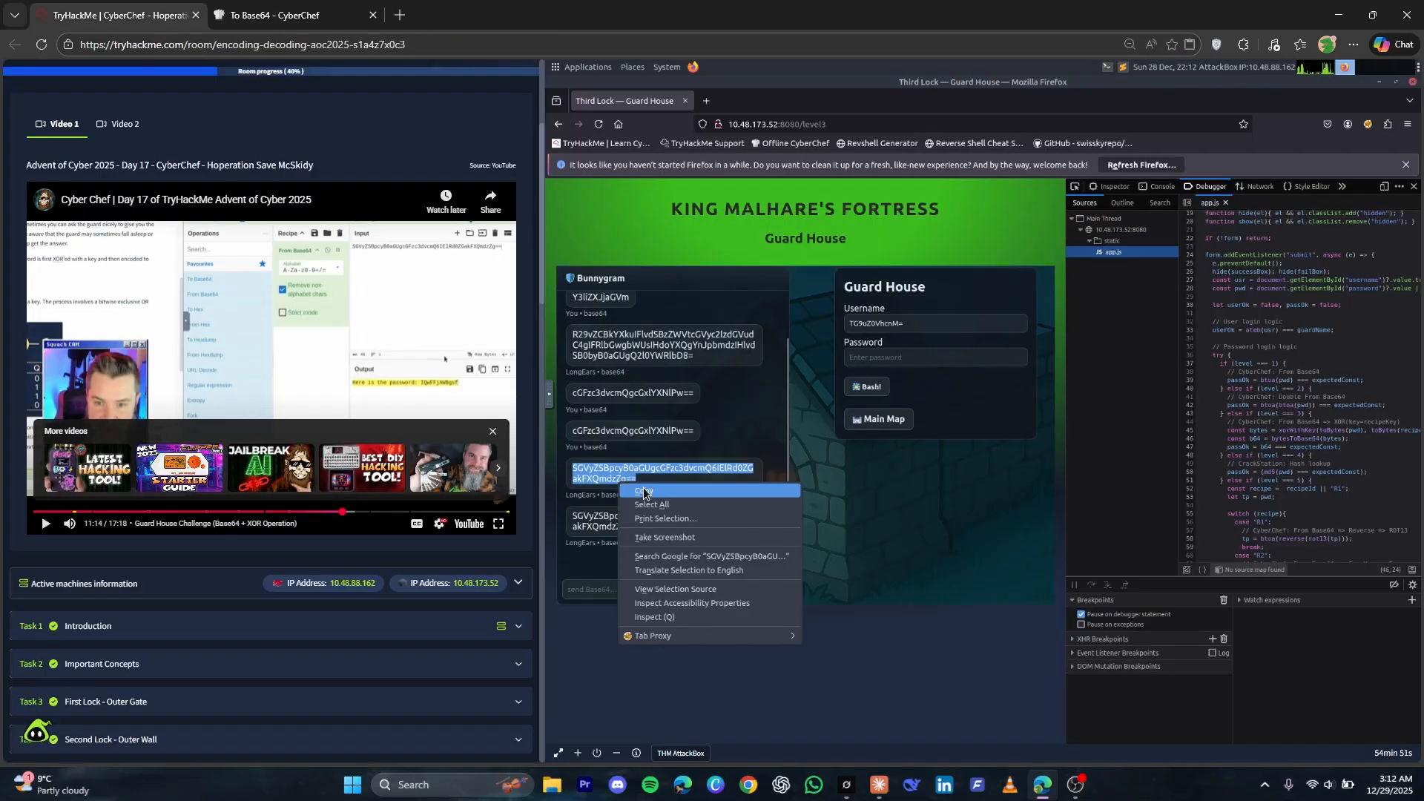
pyautogui.click(649, 488)
pyautogui.click(325, 6)
pyautogui.hotkey('ctrl', 'a')
pyautogui.hotkey('ctrl', 'v')
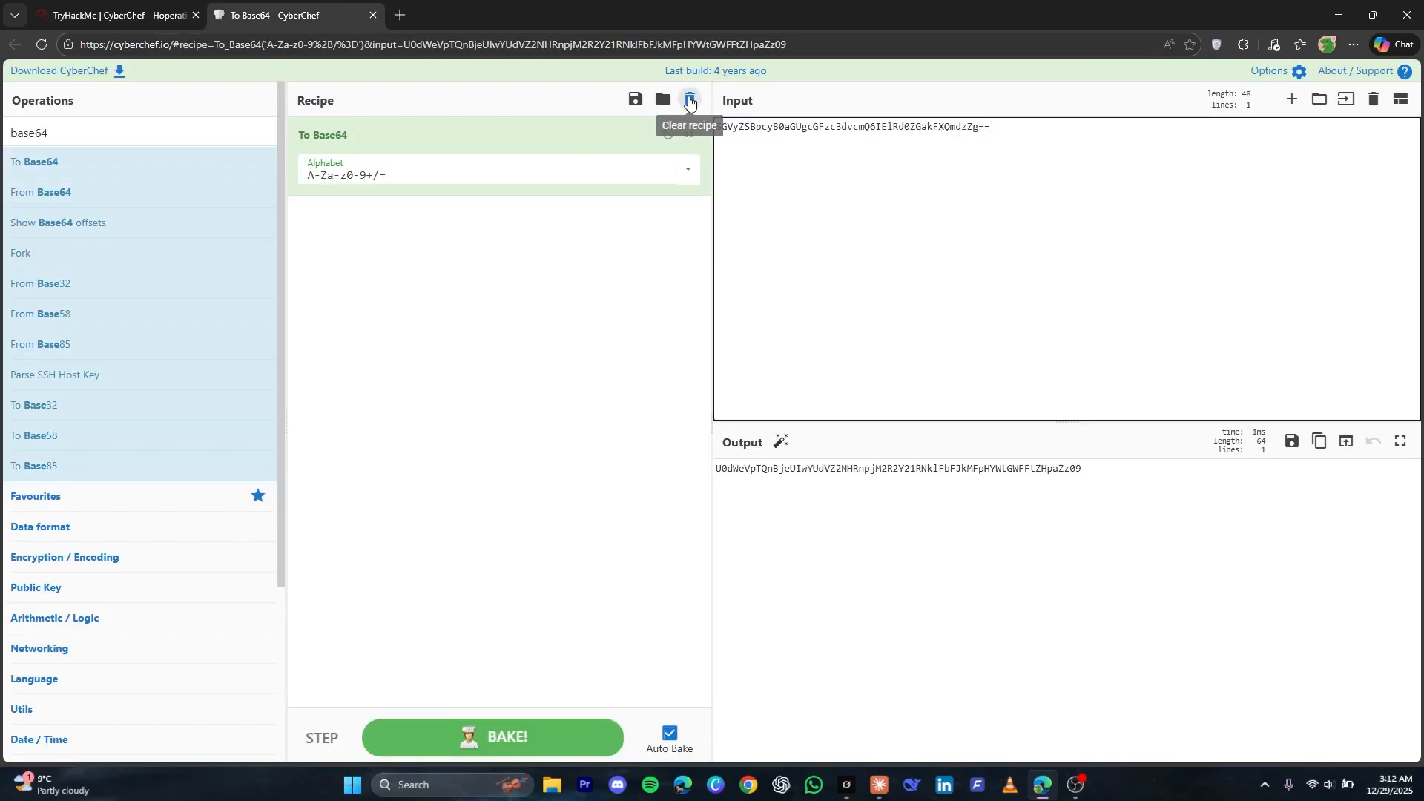
pyautogui.click(691, 102)
pyautogui.moveTo(69, 192); pyautogui.dragTo(547, 305)
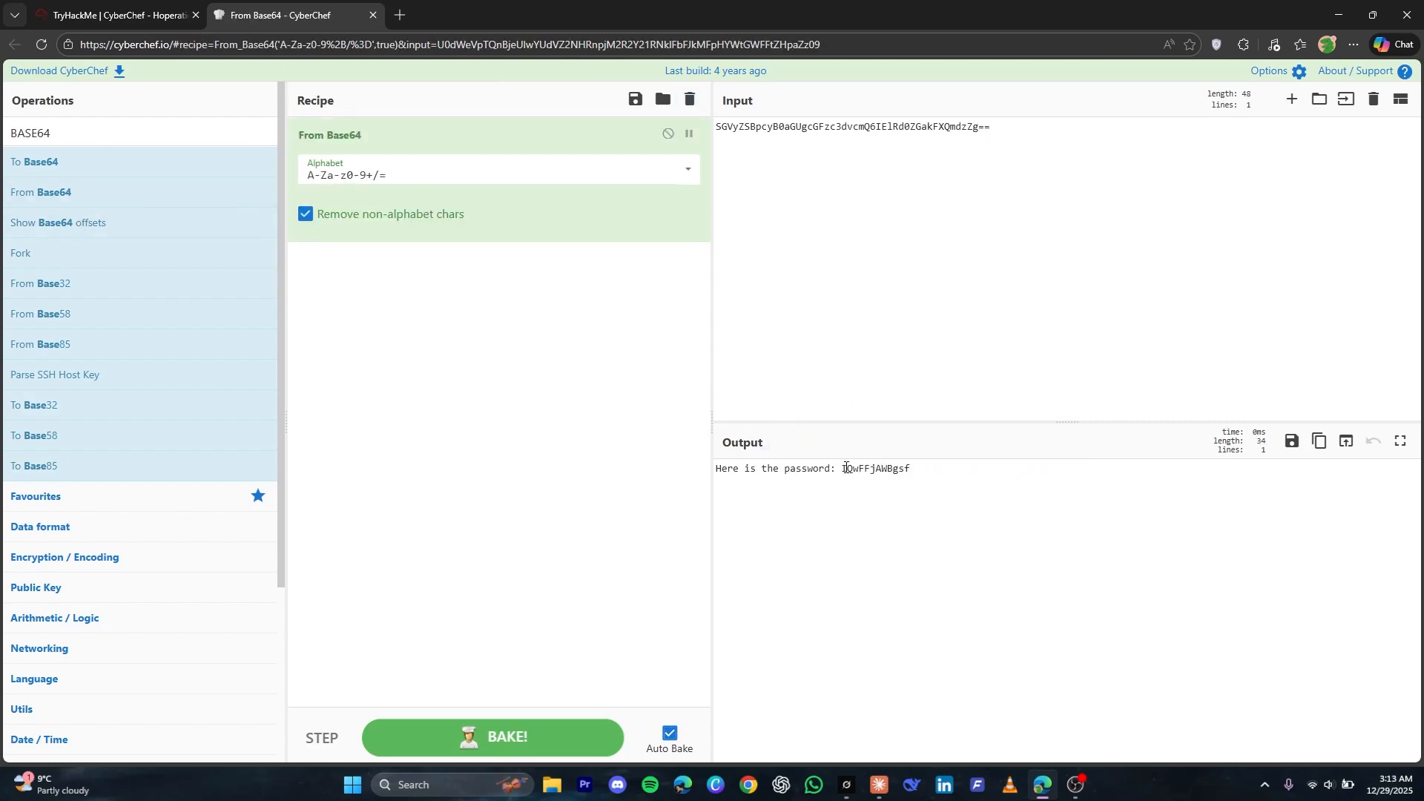
# Replace the input with only the encoded password from the decoded reply, without its leading space
pyautogui.moveTo(839, 469); pyautogui.dragTo(928, 476)
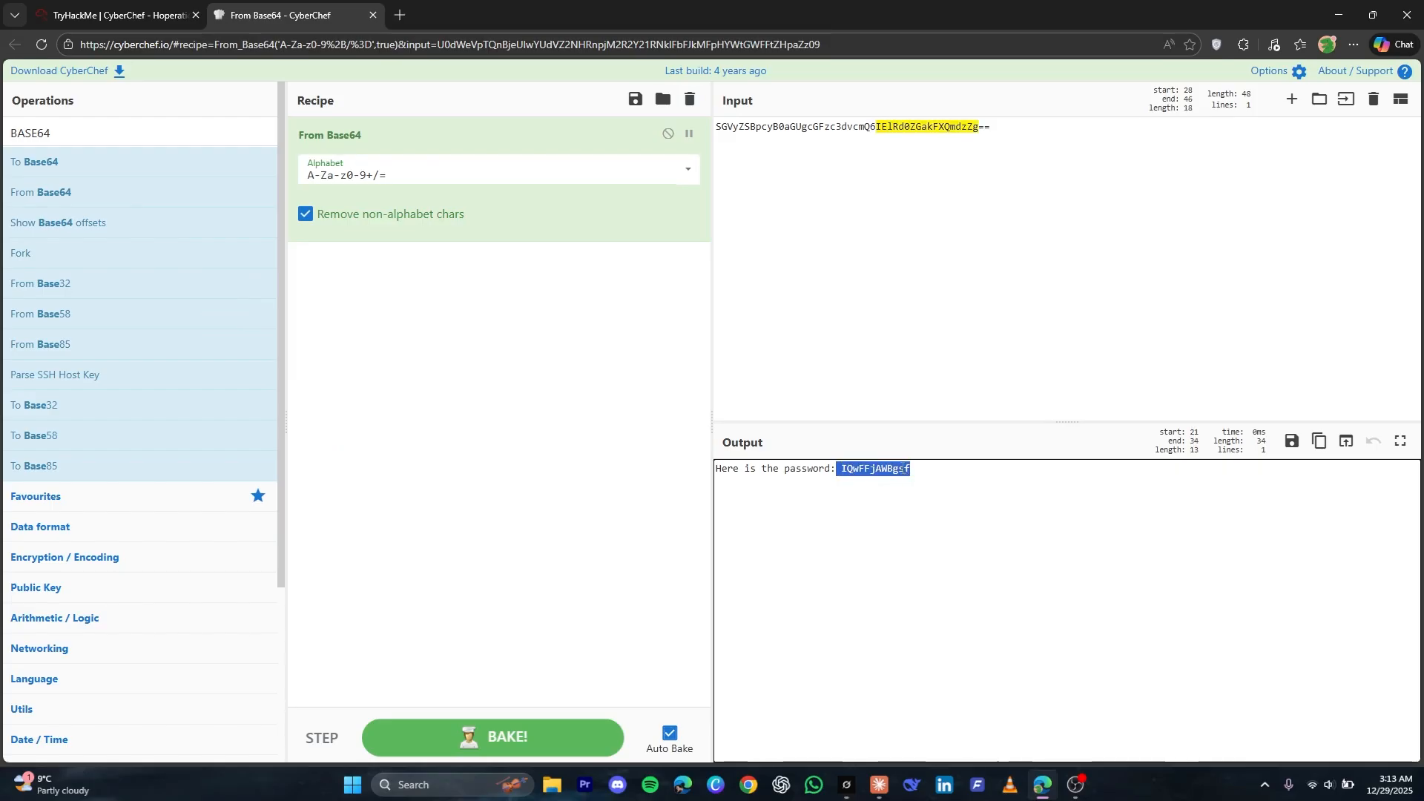
pyautogui.hotkey('ctrl', 'c')
pyautogui.click(899, 232)
pyautogui.hotkey('ctrl', 'a')
pyautogui.hotkey('ctrl', 'v')
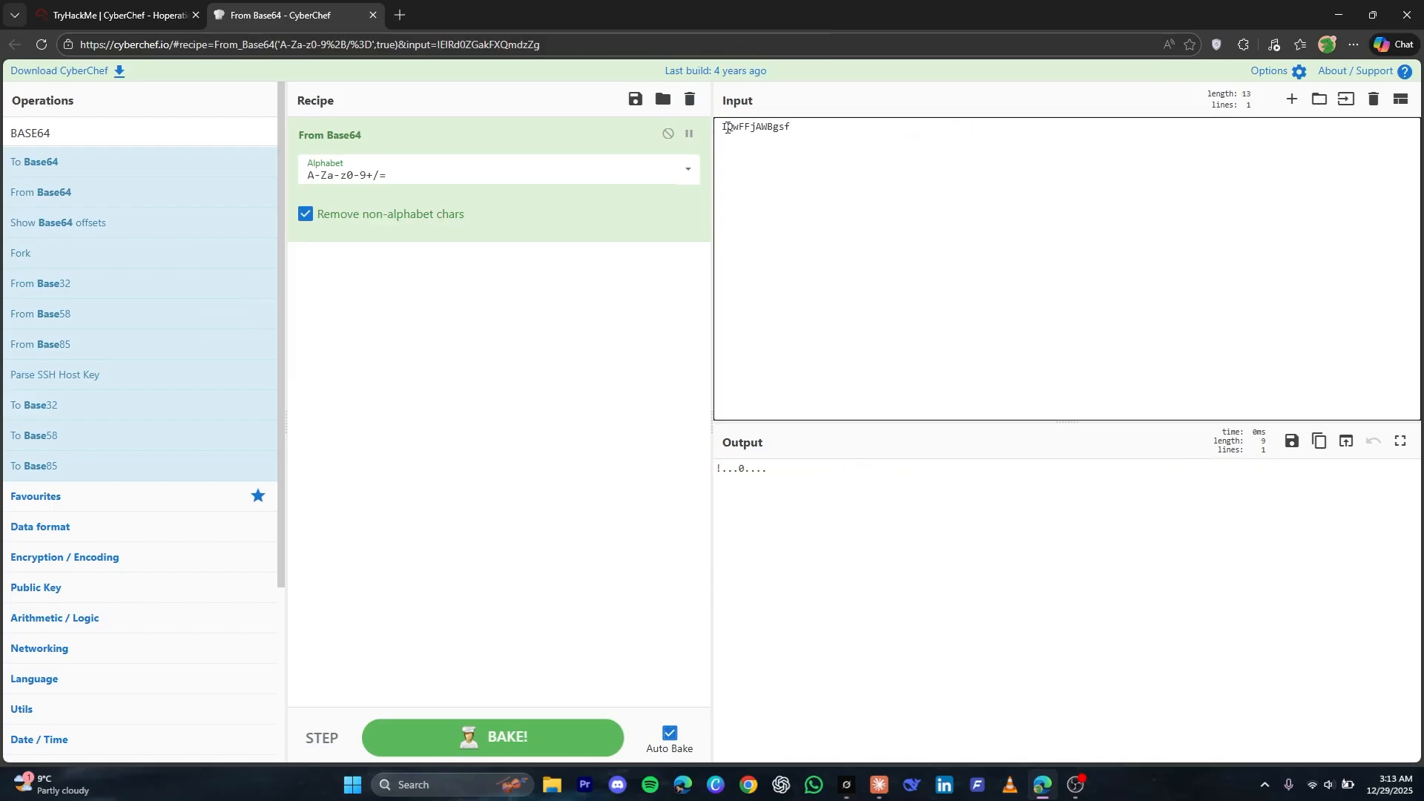
pyautogui.press('Home')
pyautogui.press('Delete')
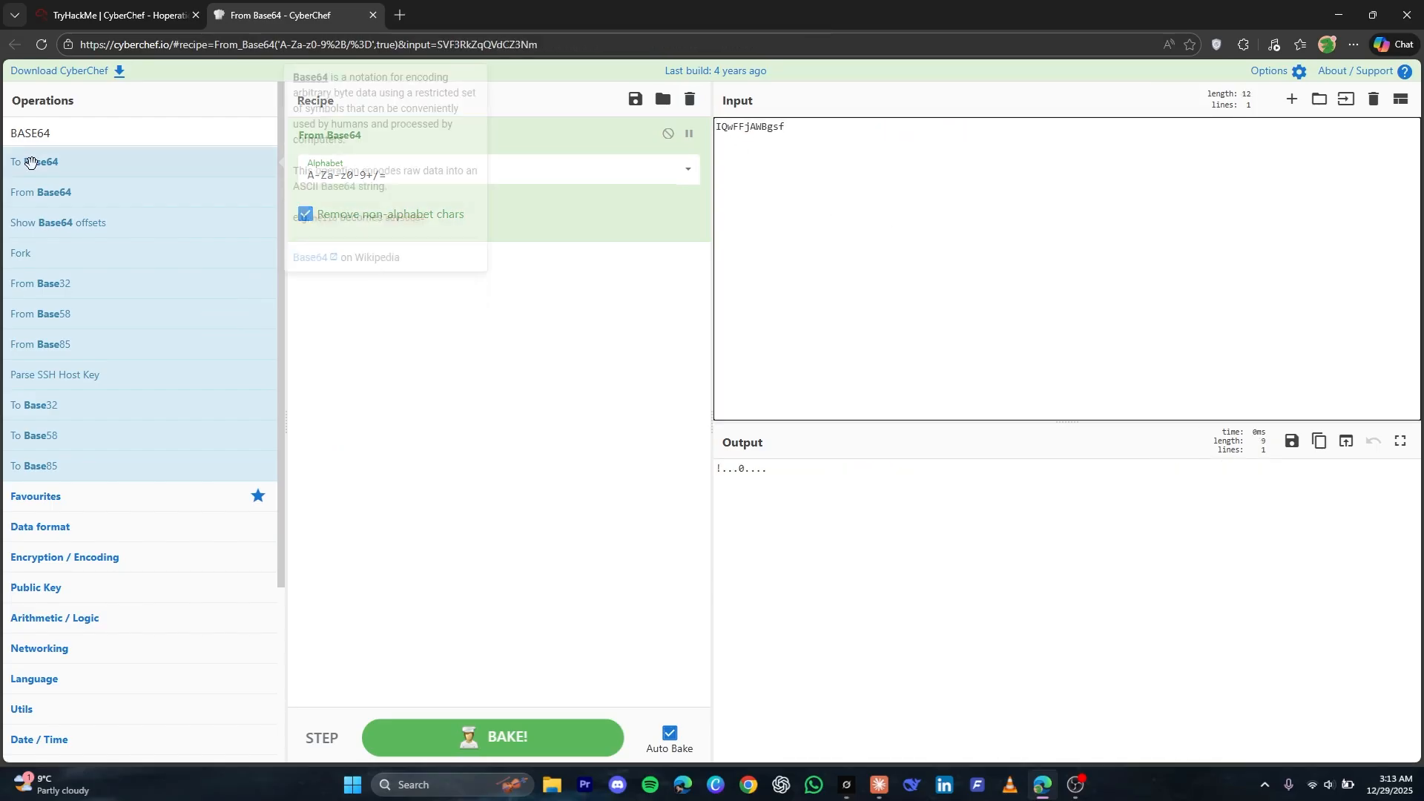
# Add XOR below From Base64, using the X-Recipe-Key value as the key in UTF8 format
pyautogui.tripleClick(85, 141)
pyautogui.write('X')
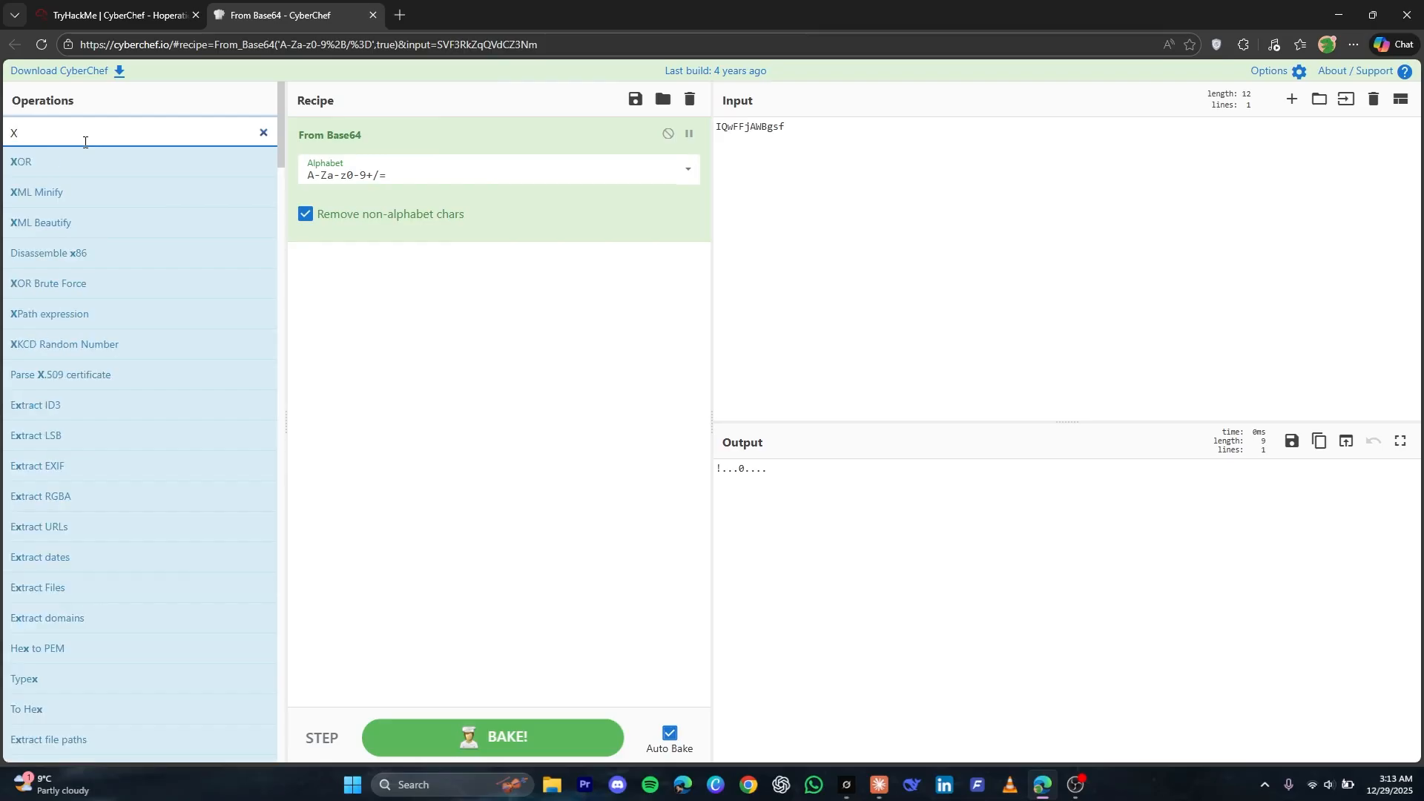
pyautogui.write('OR')
pyautogui.moveTo(117, 155); pyautogui.dragTo(401, 266)
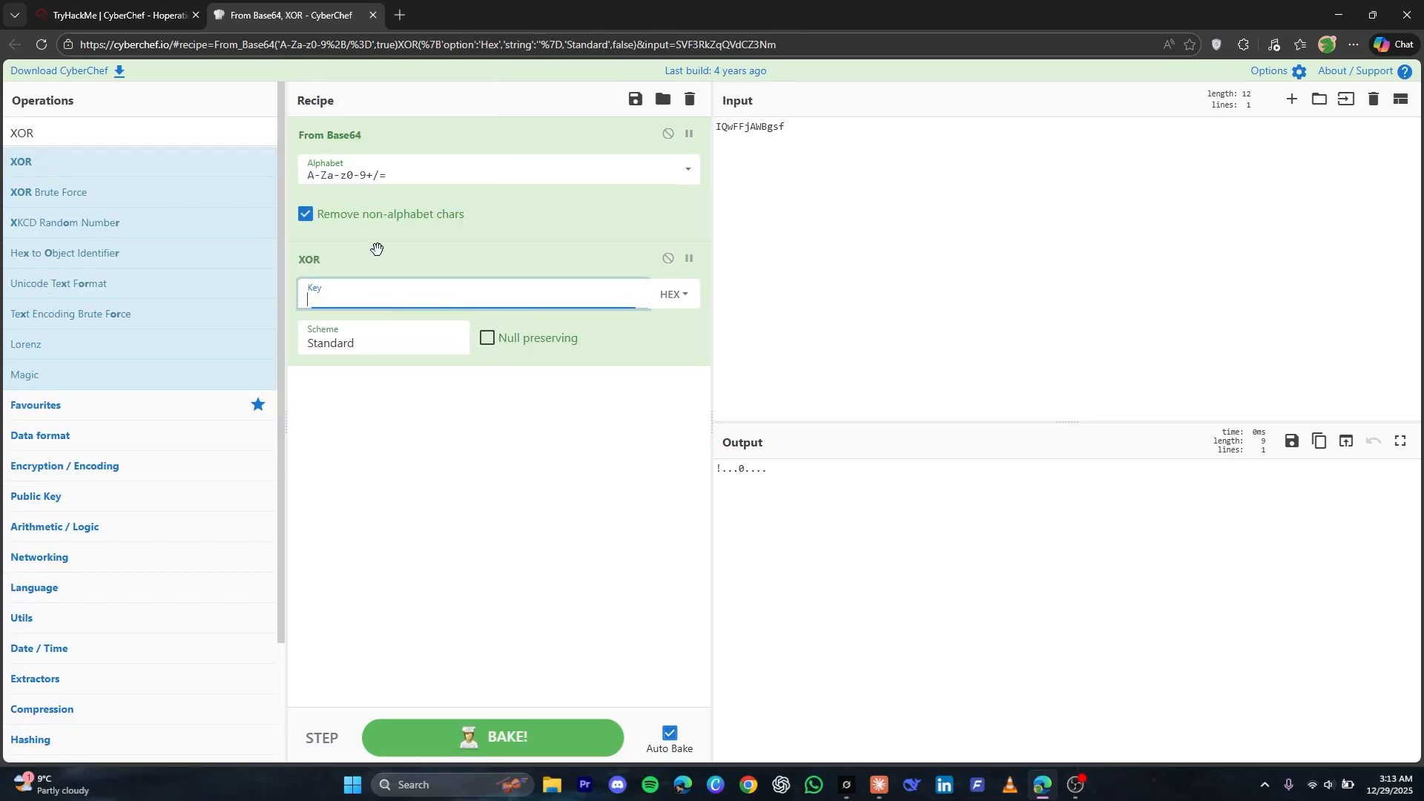
pyautogui.hotkey('ctrl', 'v')
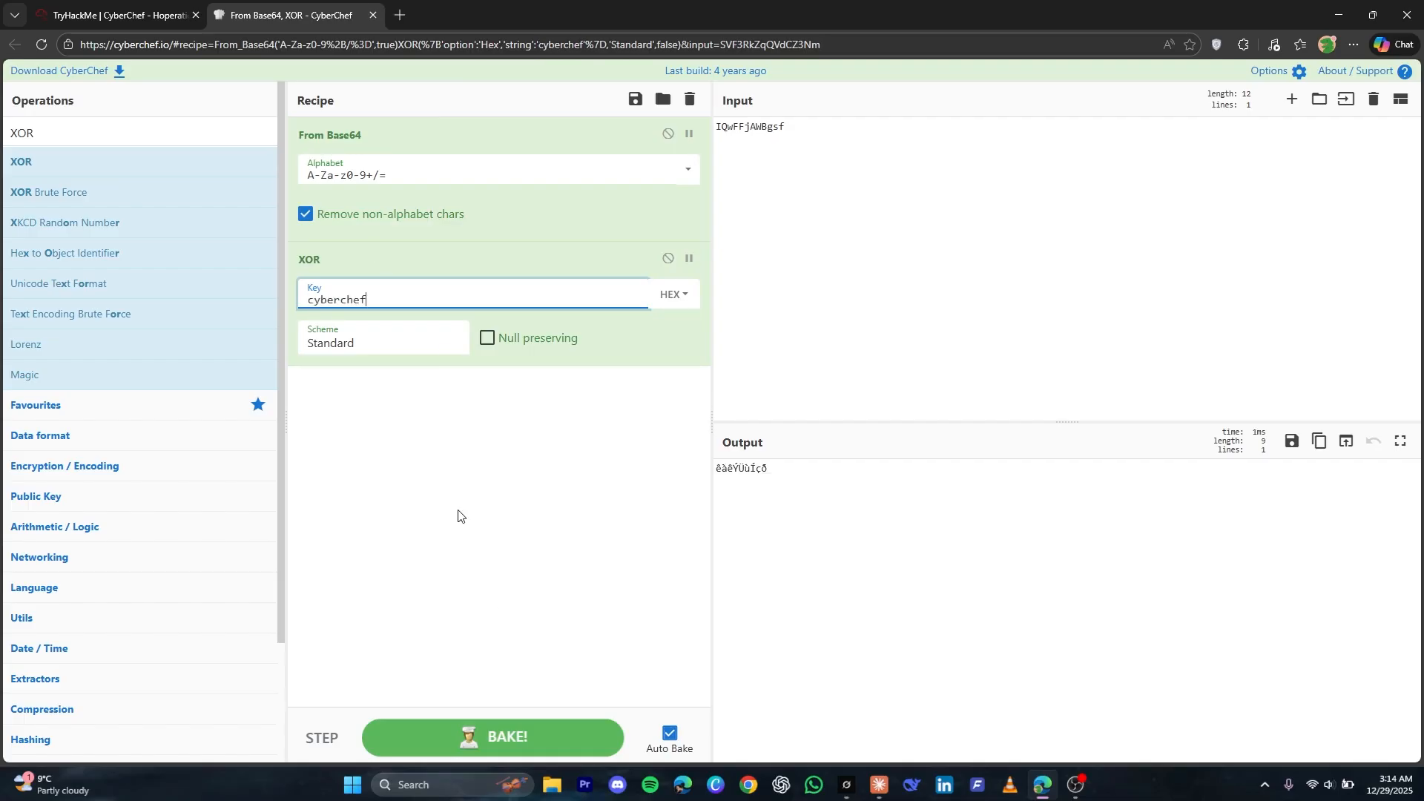
pyautogui.click(672, 295)
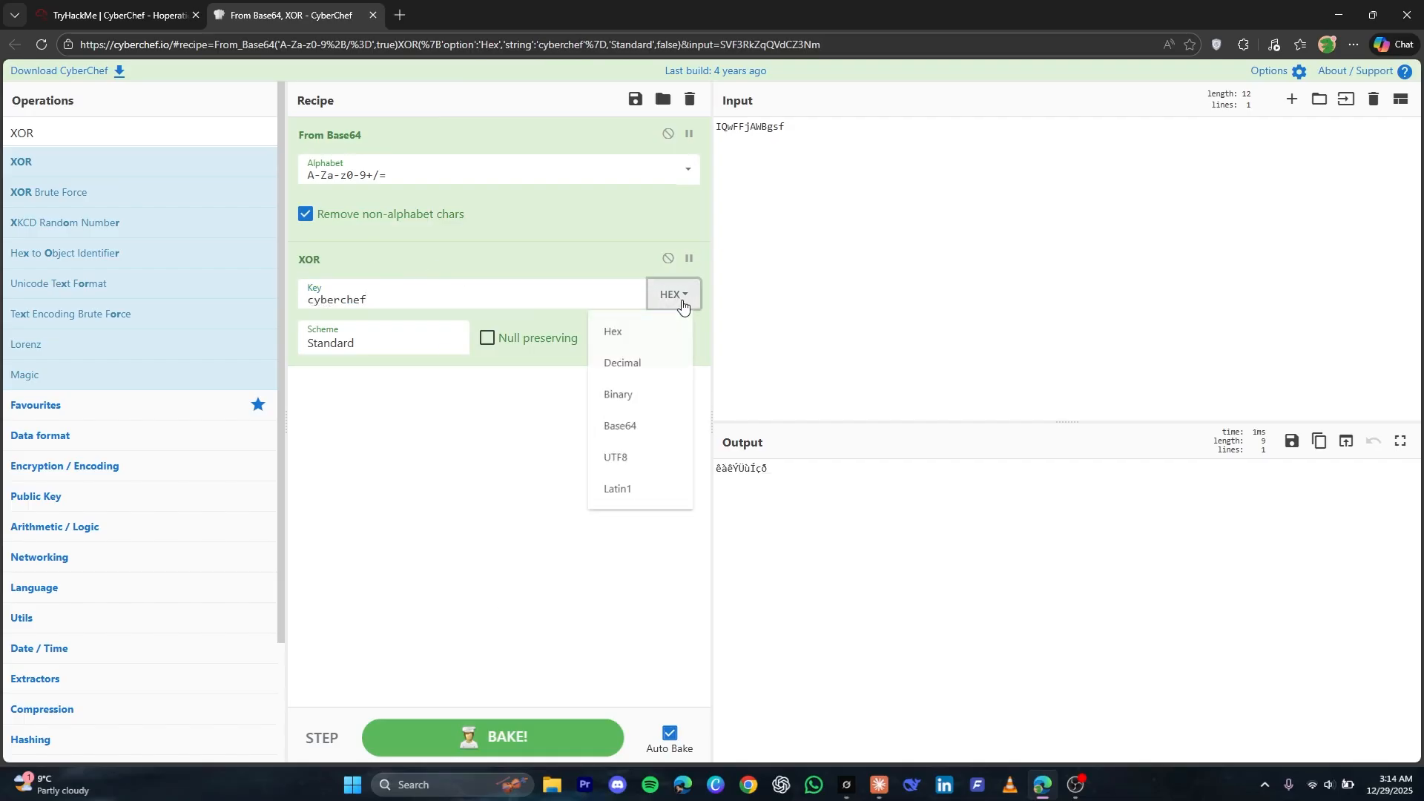
pyautogui.click(646, 476)
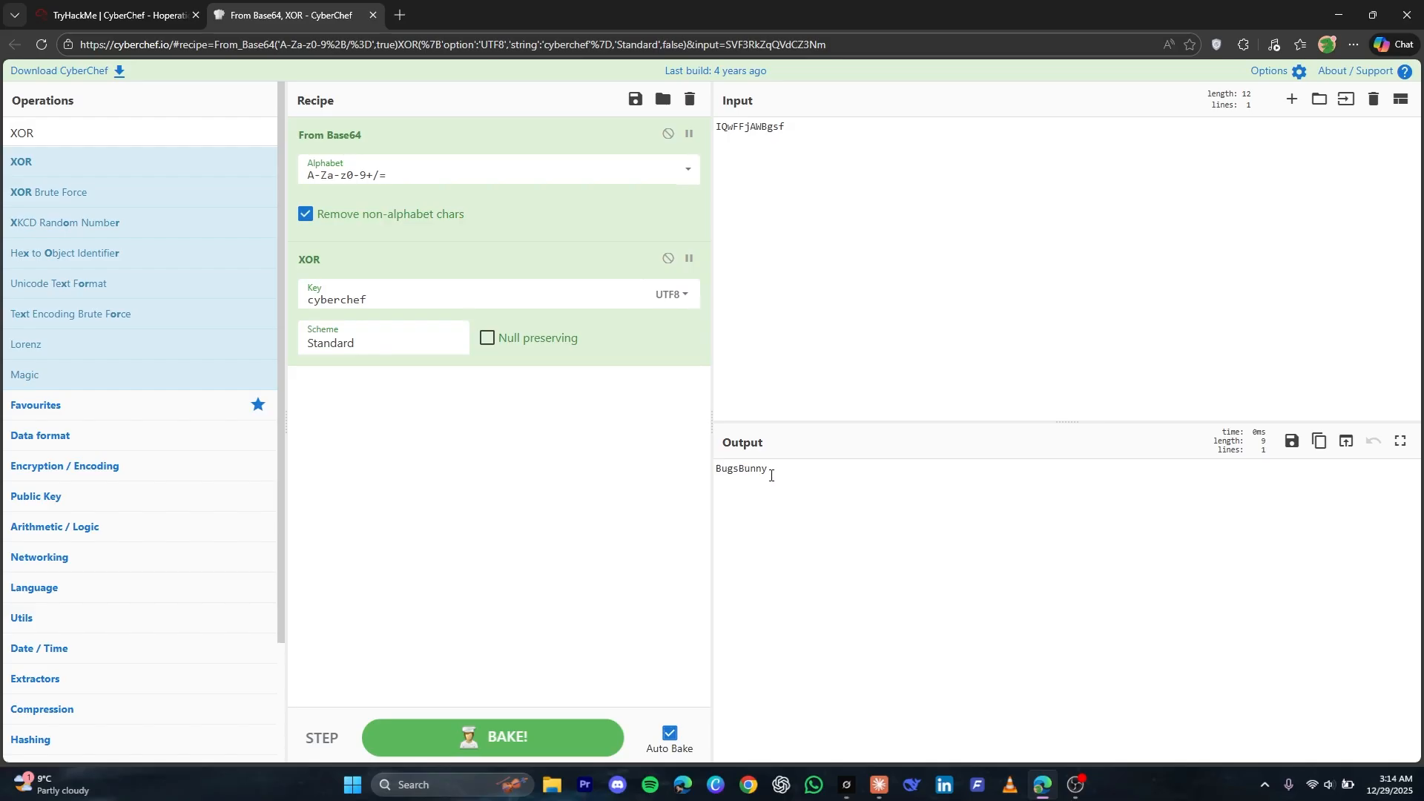
# Copy the decoded password into the Guard House password field and submit the login
pyautogui.doubleClick(752, 470)
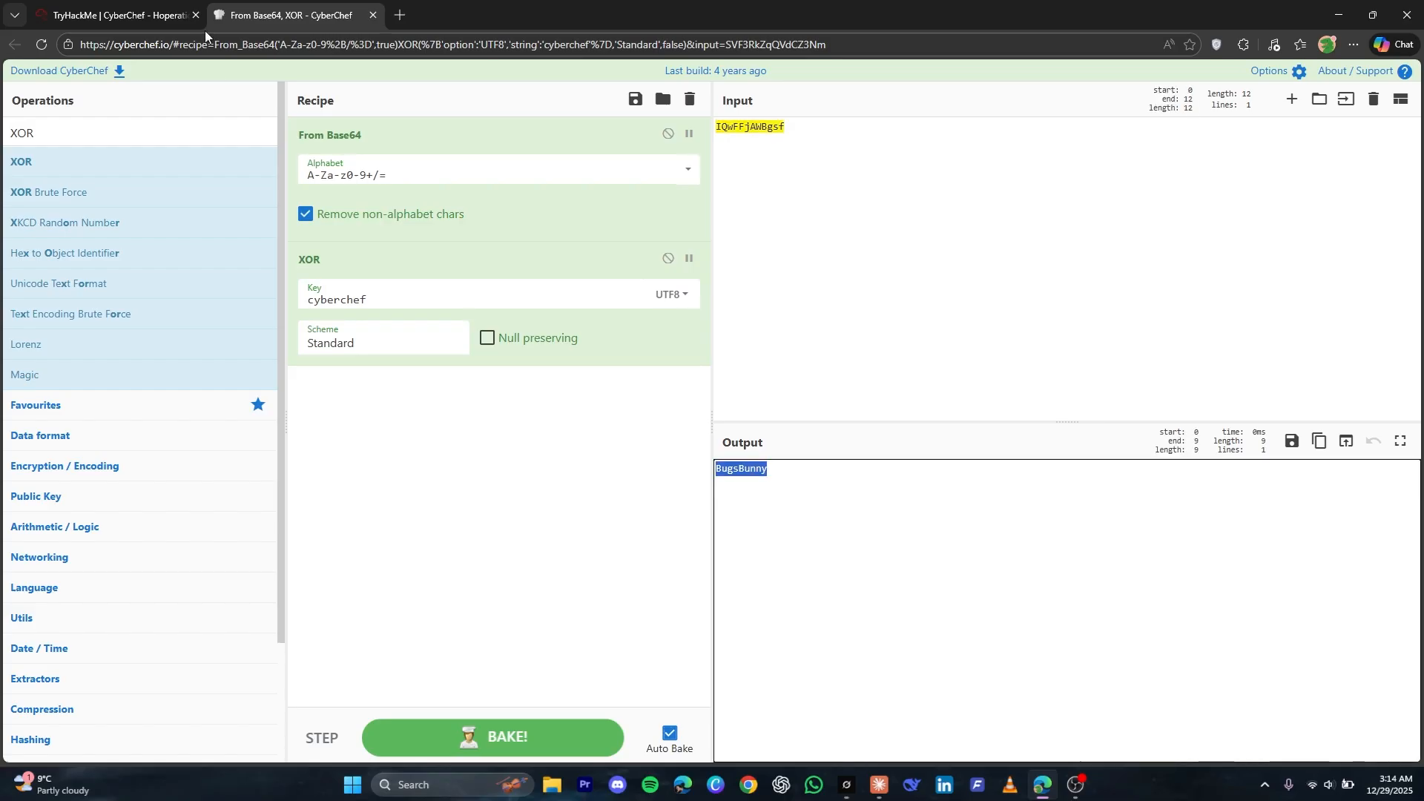
pyautogui.click(119, 15)
pyautogui.click(905, 359)
pyautogui.hotkey('ctrl', 'v')
pyautogui.click(870, 388)
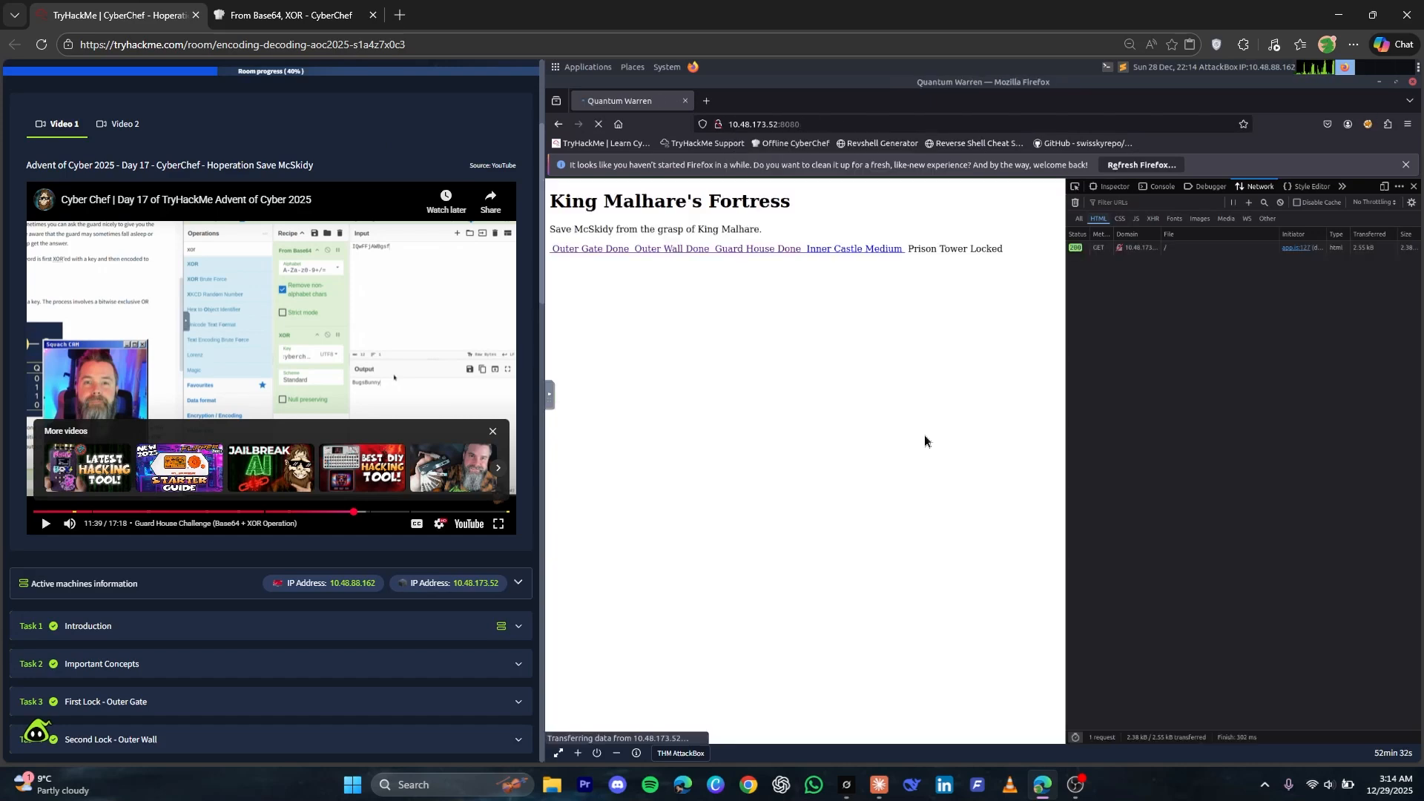
# Go to the third lock's password question in the TryHackMe room
pyautogui.scroll(-3, 260, 491)
pyautogui.scroll(-15, 198, 565)
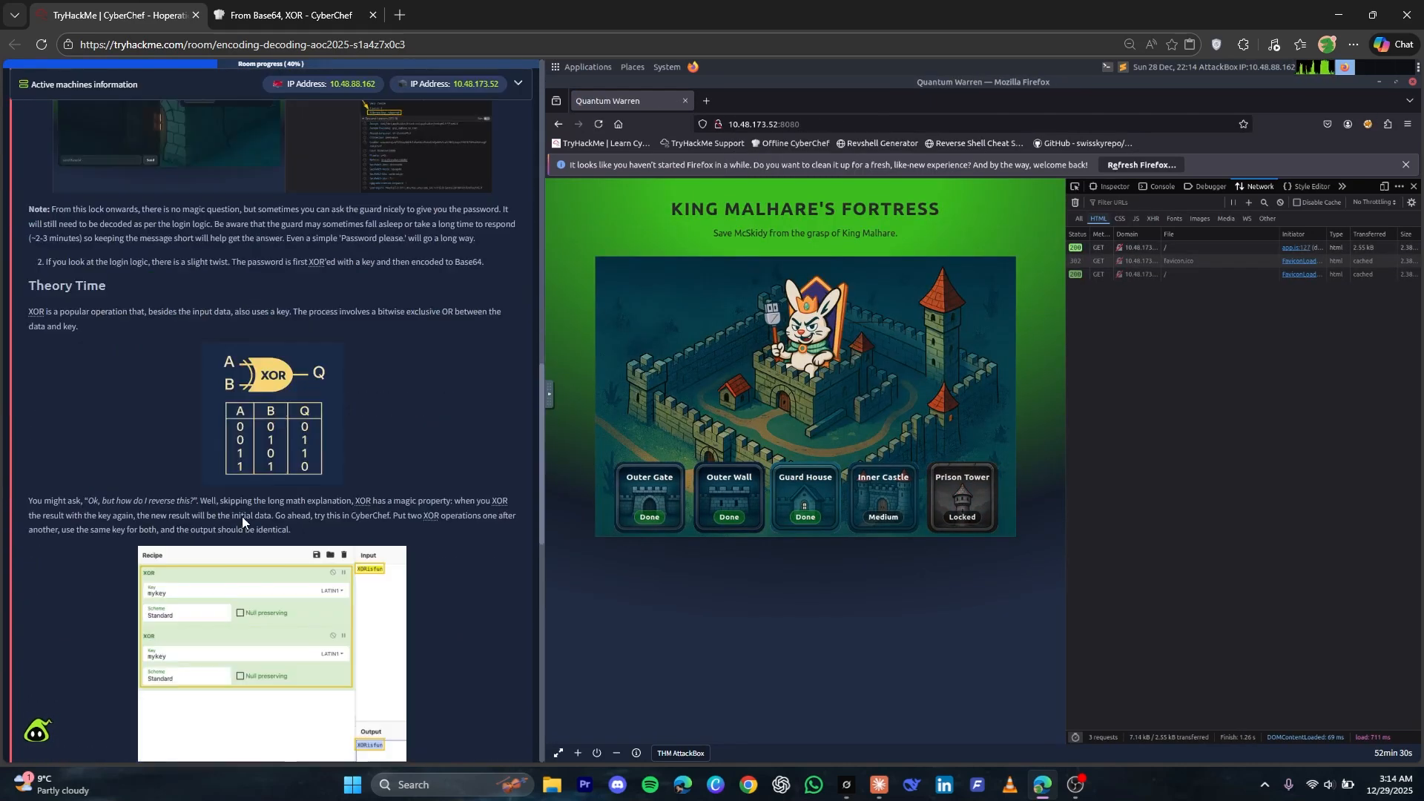
pyautogui.scroll(-6, 224, 531)
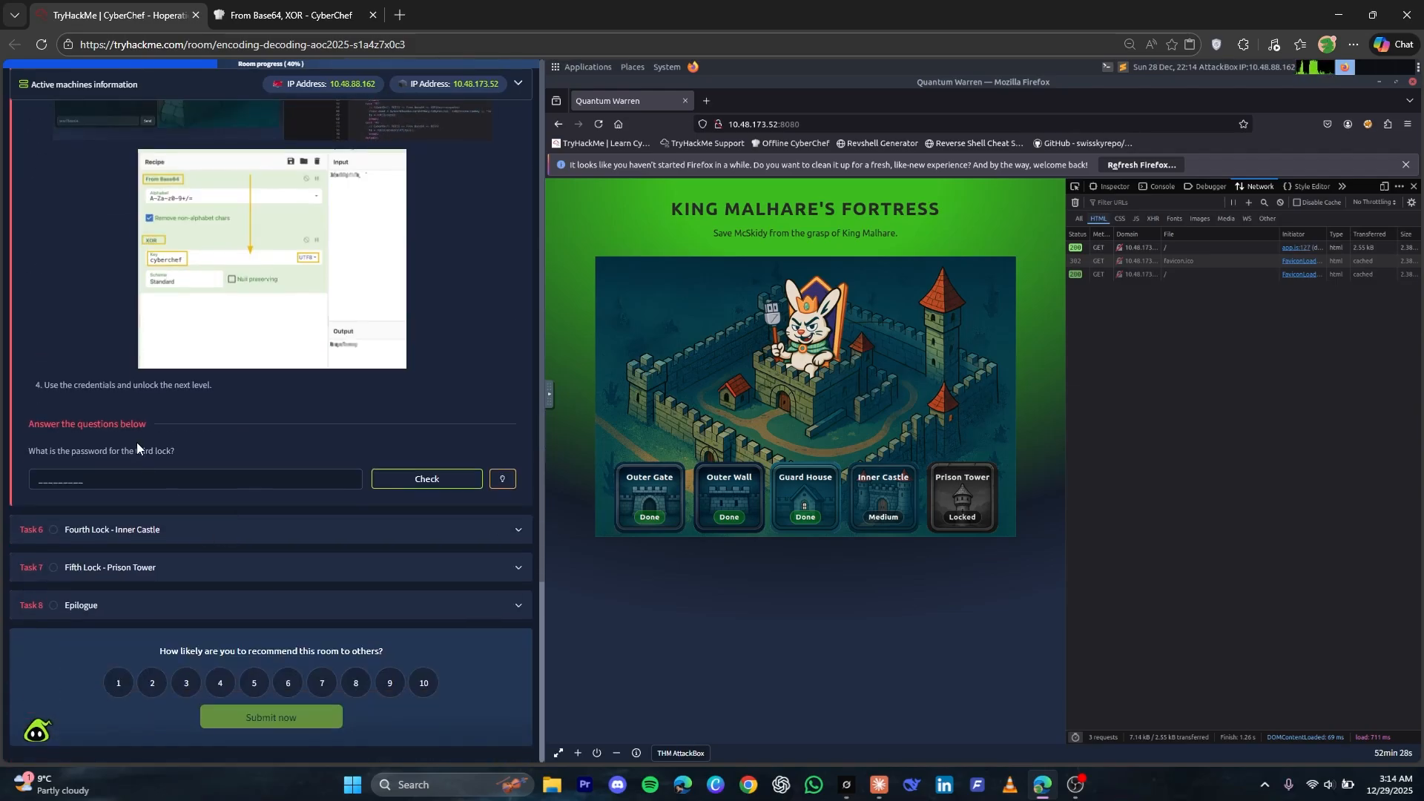
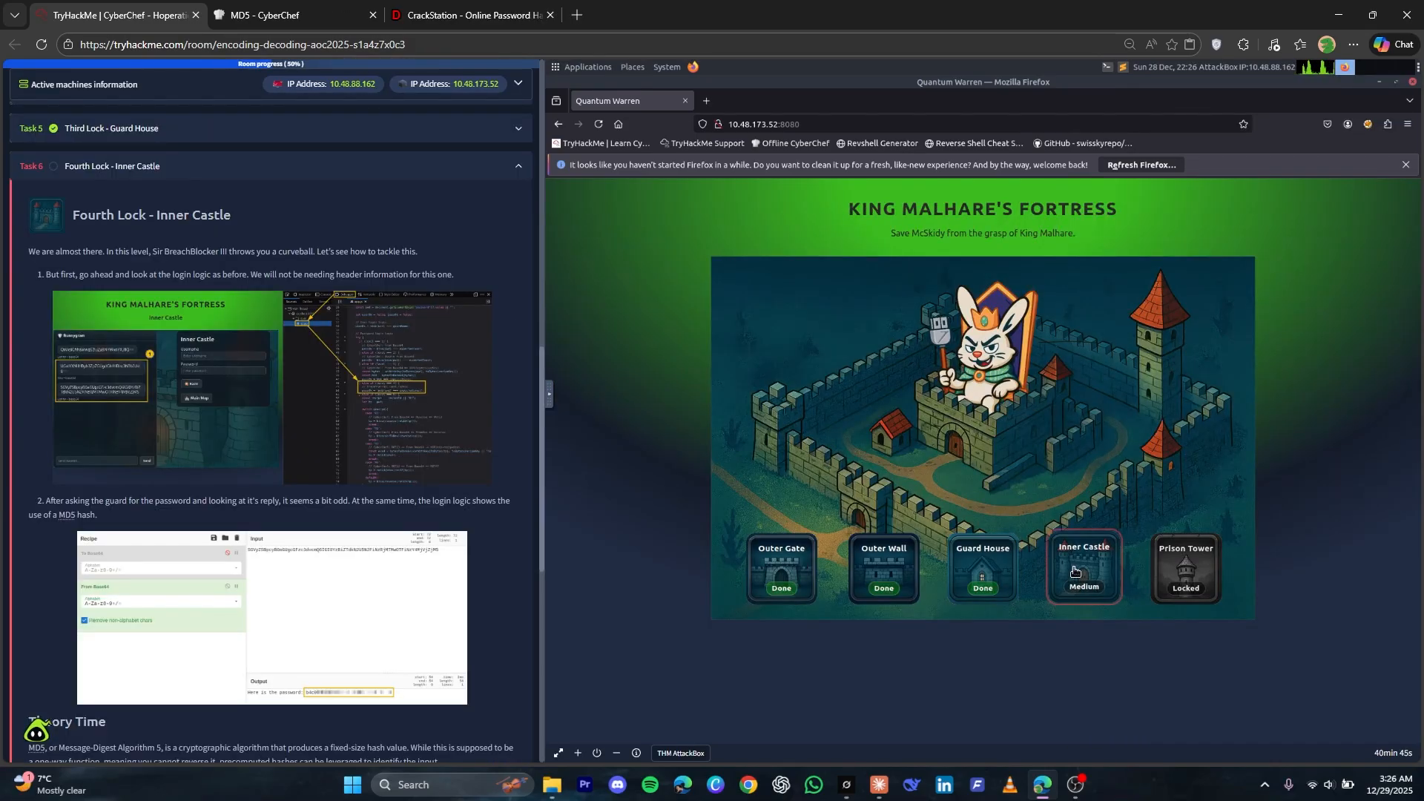
# Open the Inner Castle level from King Malhare's Fortress map
pyautogui.click(1079, 581)
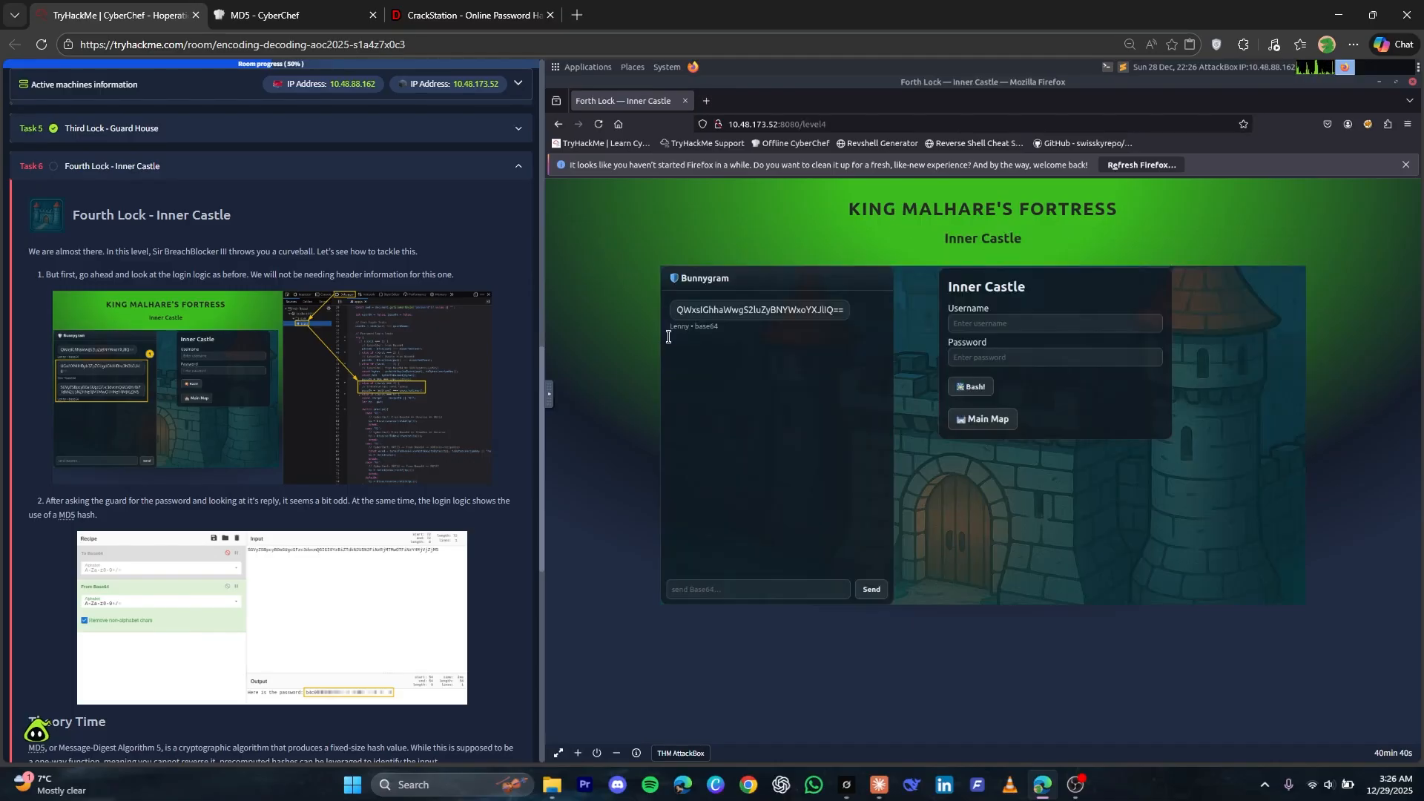
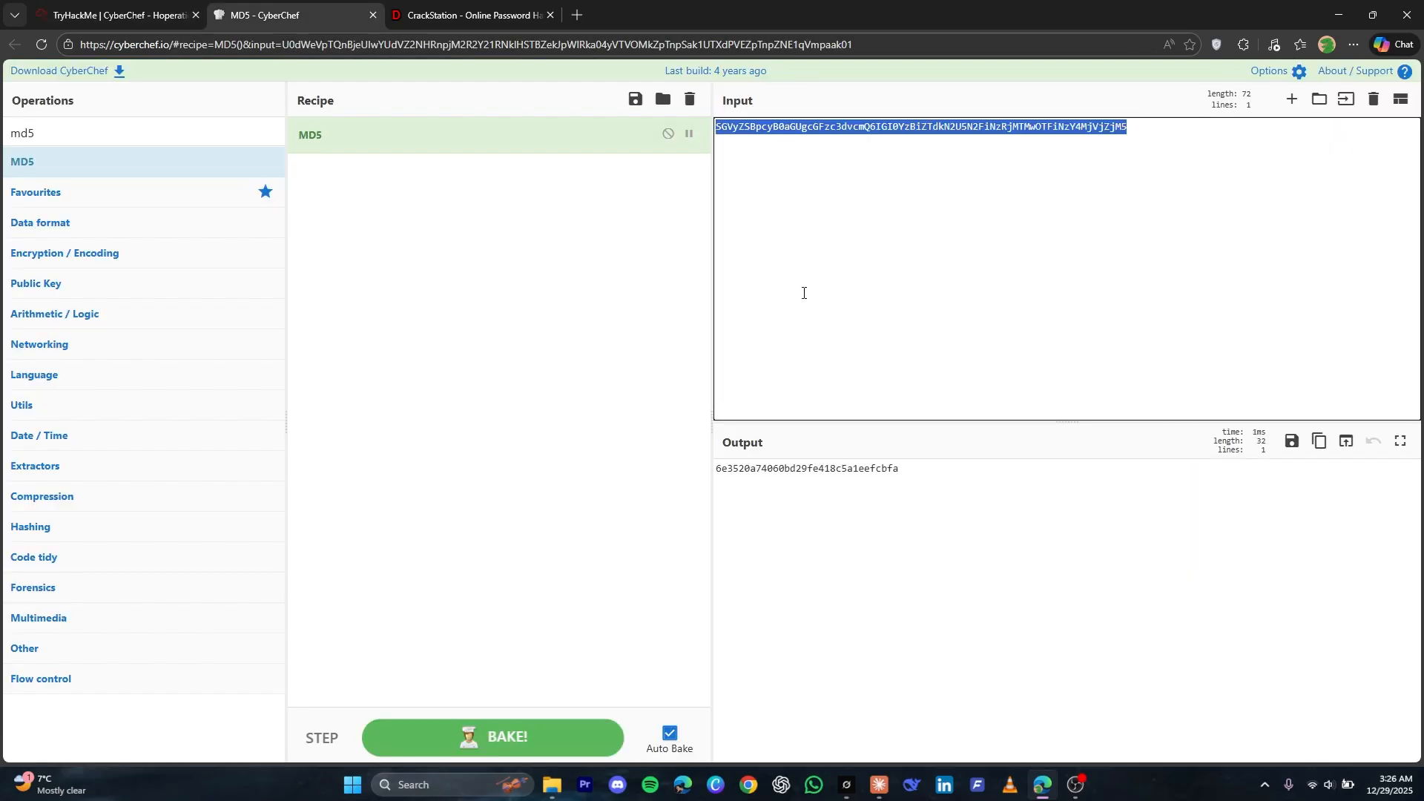
# Replace the input with "password please?", encode it using To Base64 instead of MD5, and select the encoded output for copying
pyautogui.press('BackSpace')
pyautogui.write('password please?')
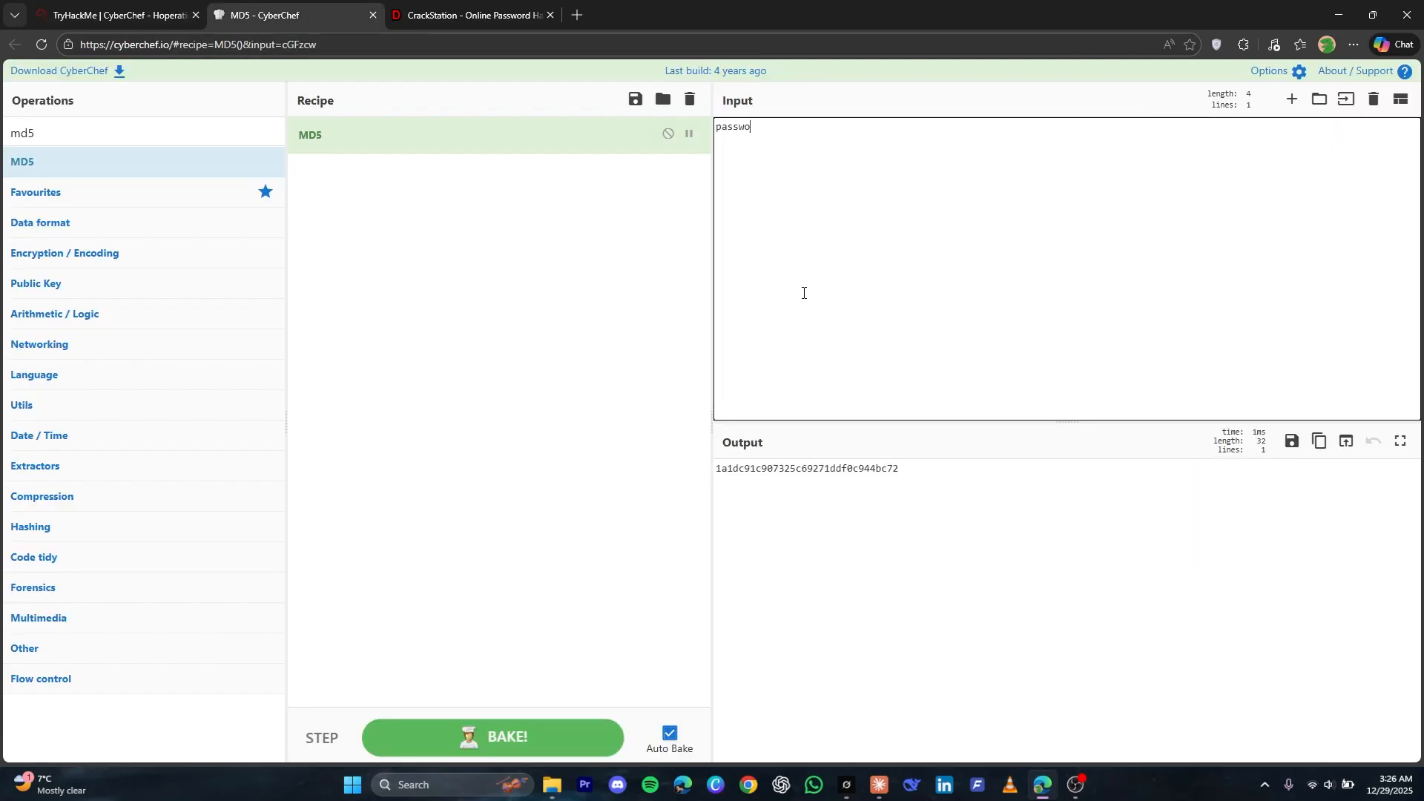
pyautogui.click(134, 129)
pyautogui.write('b')
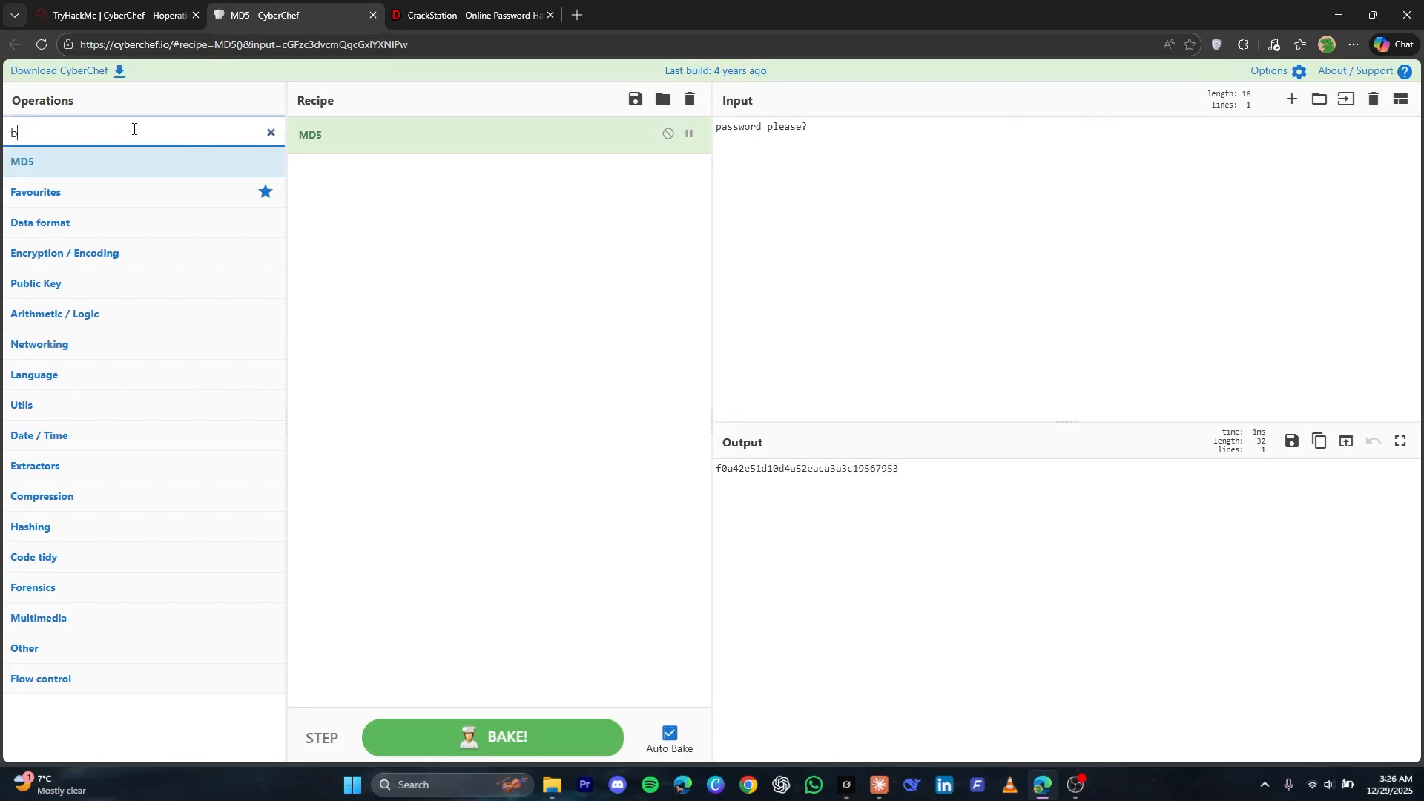
pyautogui.write('ae')
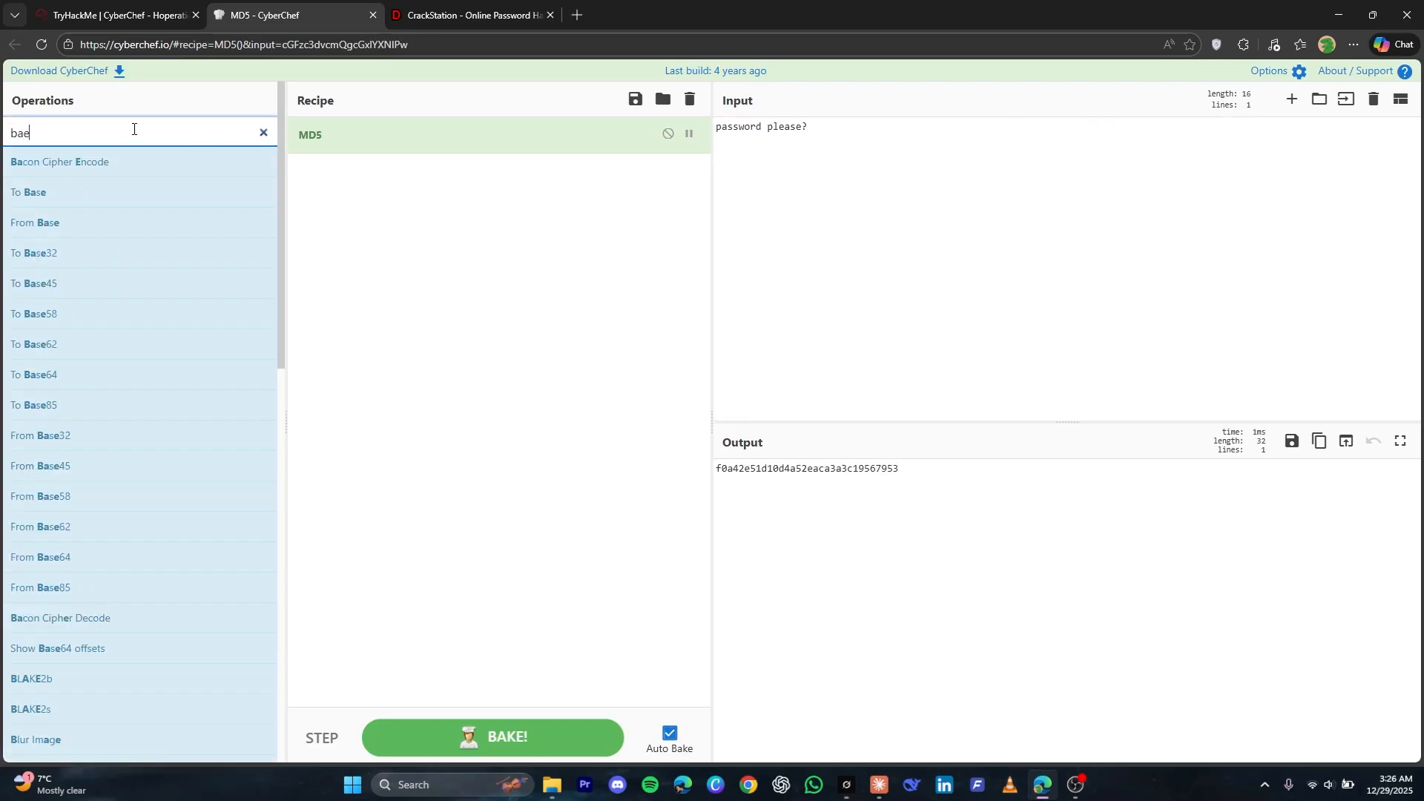
pyautogui.write('se64')
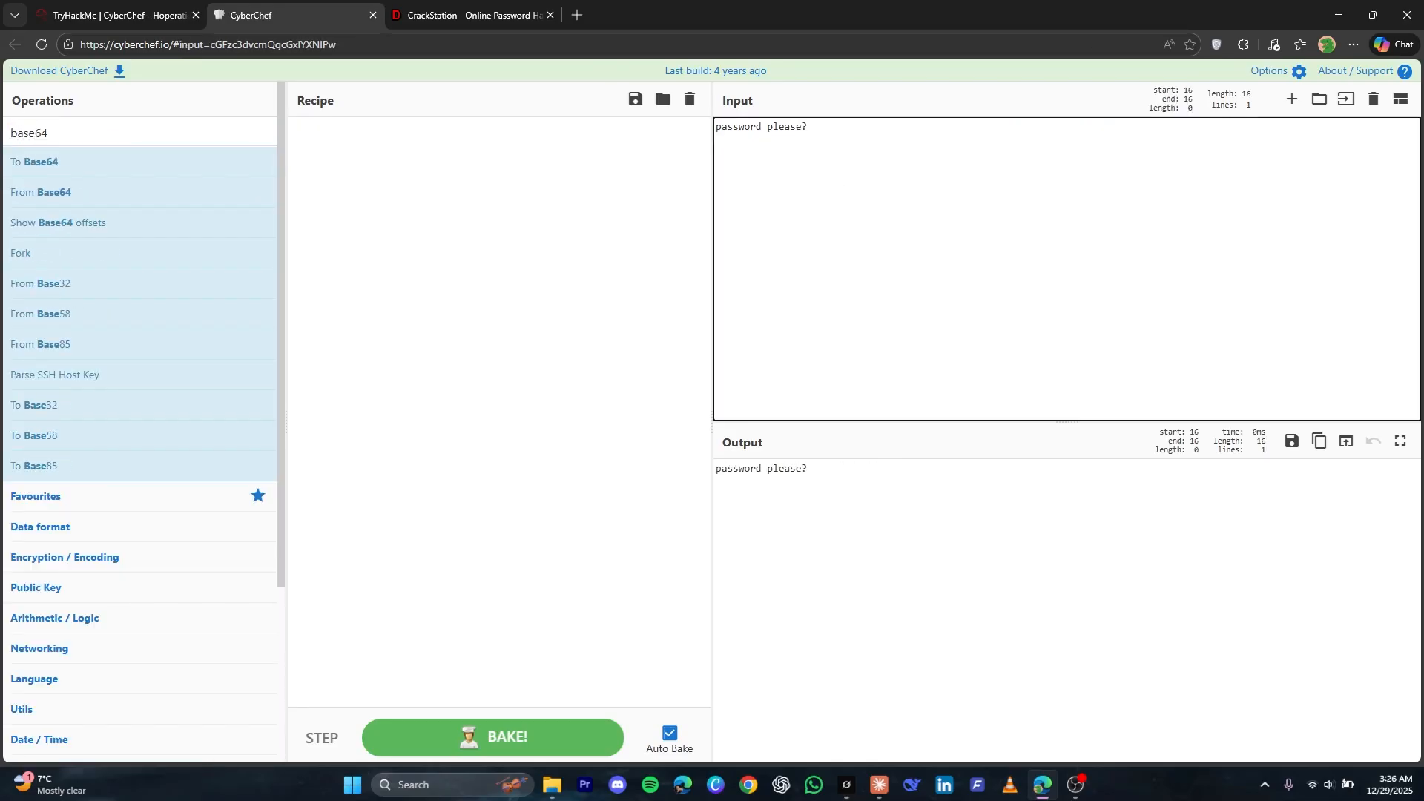
pyautogui.moveTo(99, 162); pyautogui.dragTo(421, 203)
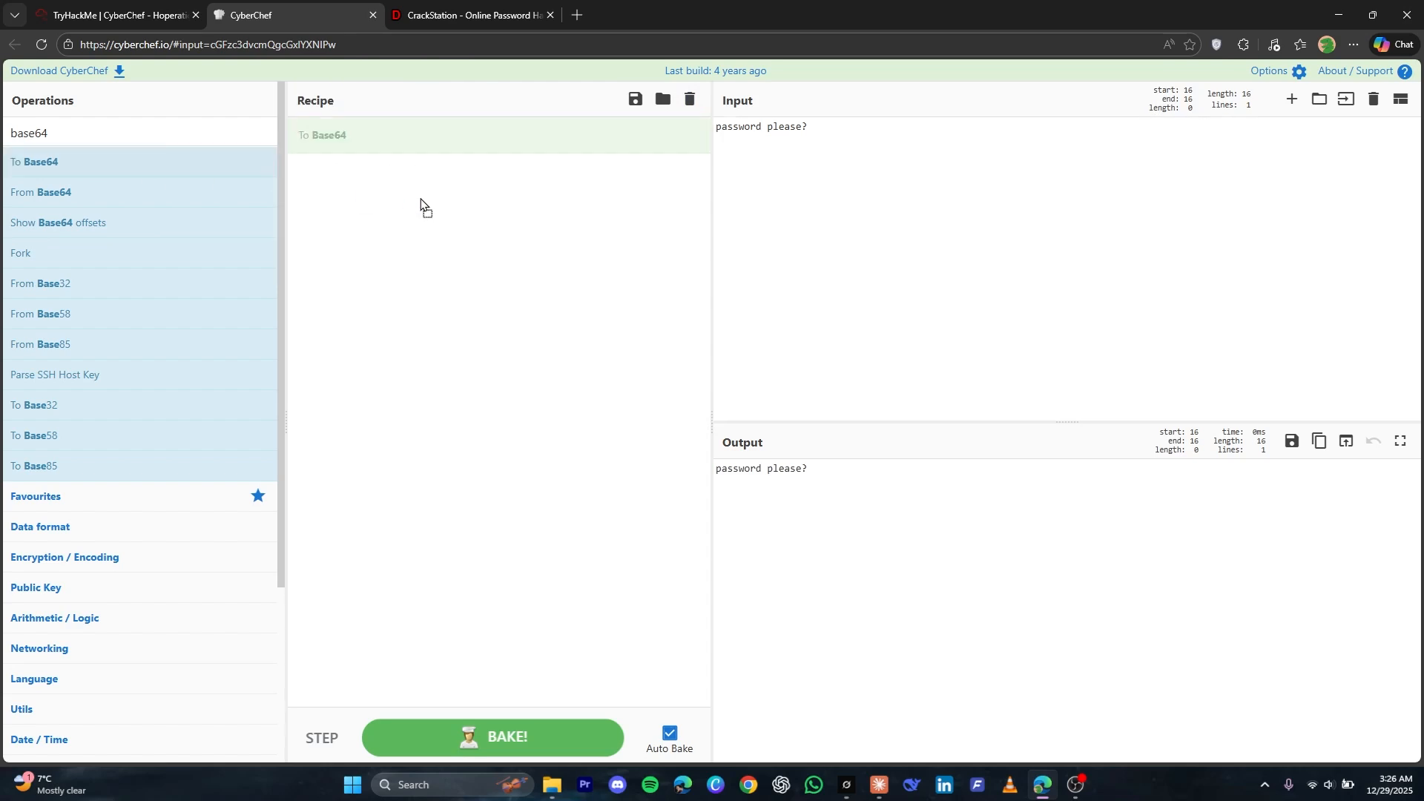
pyautogui.tripleClick(807, 465)
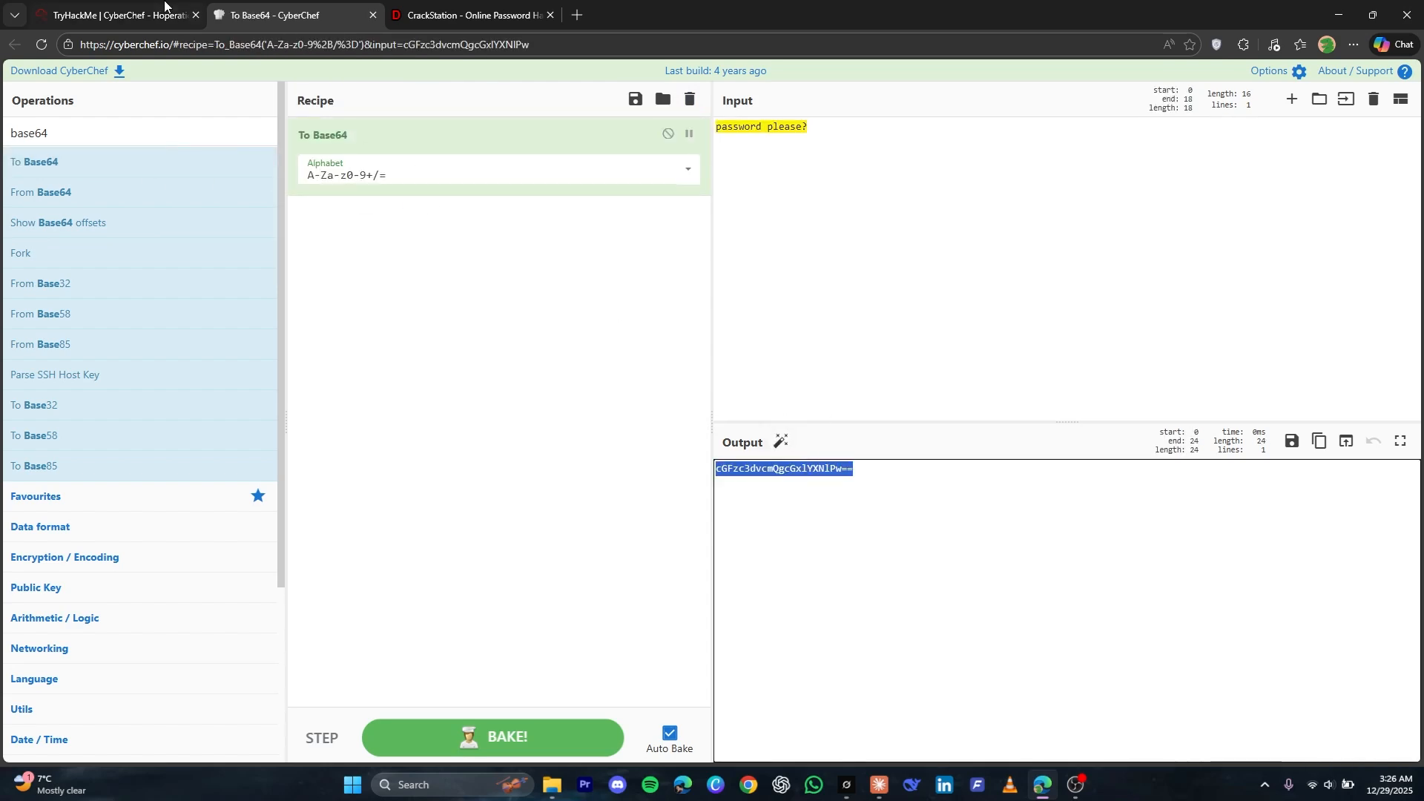
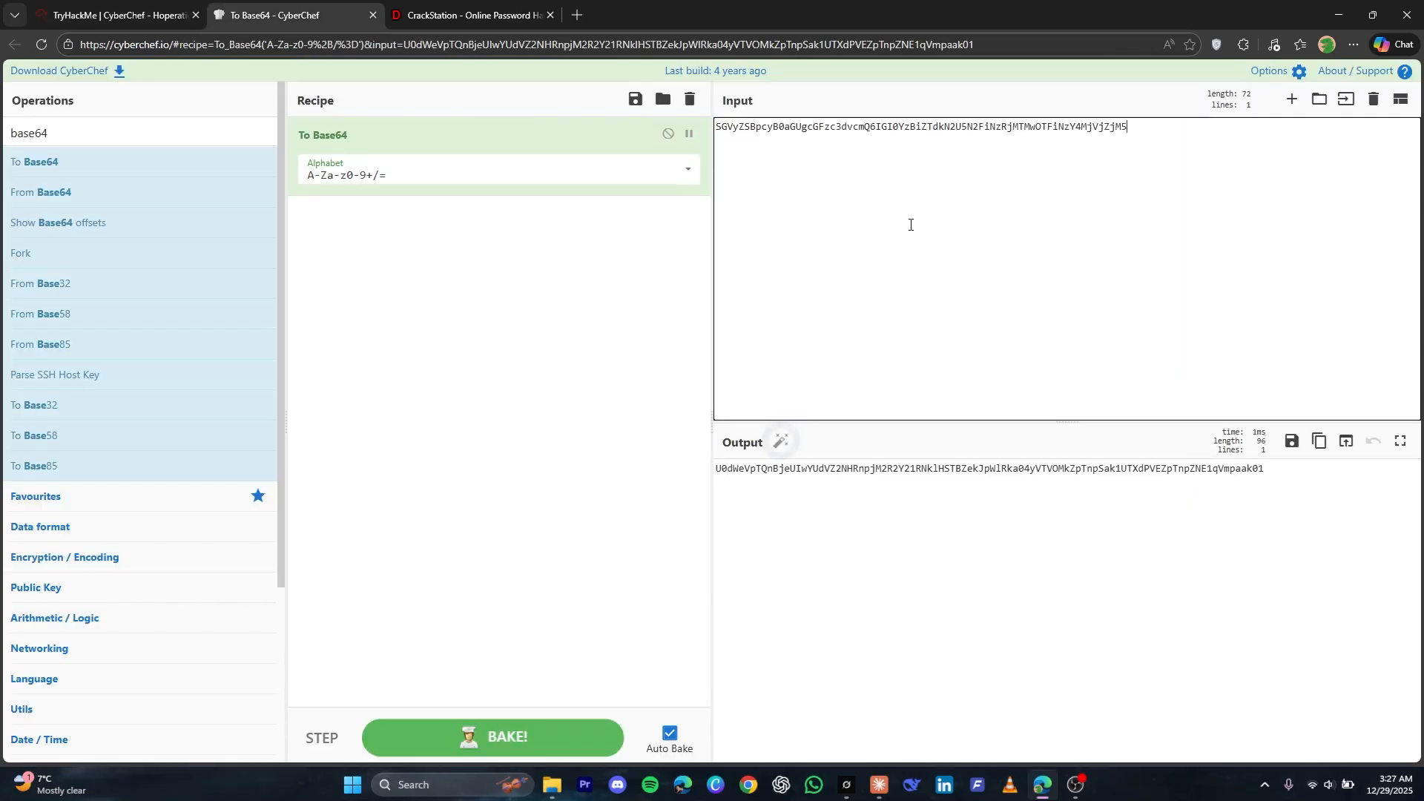
# Replace the To Base64 recipe with From Base64 to decode the guard's reply, and select the password hash in the output
pyautogui.click(691, 112)
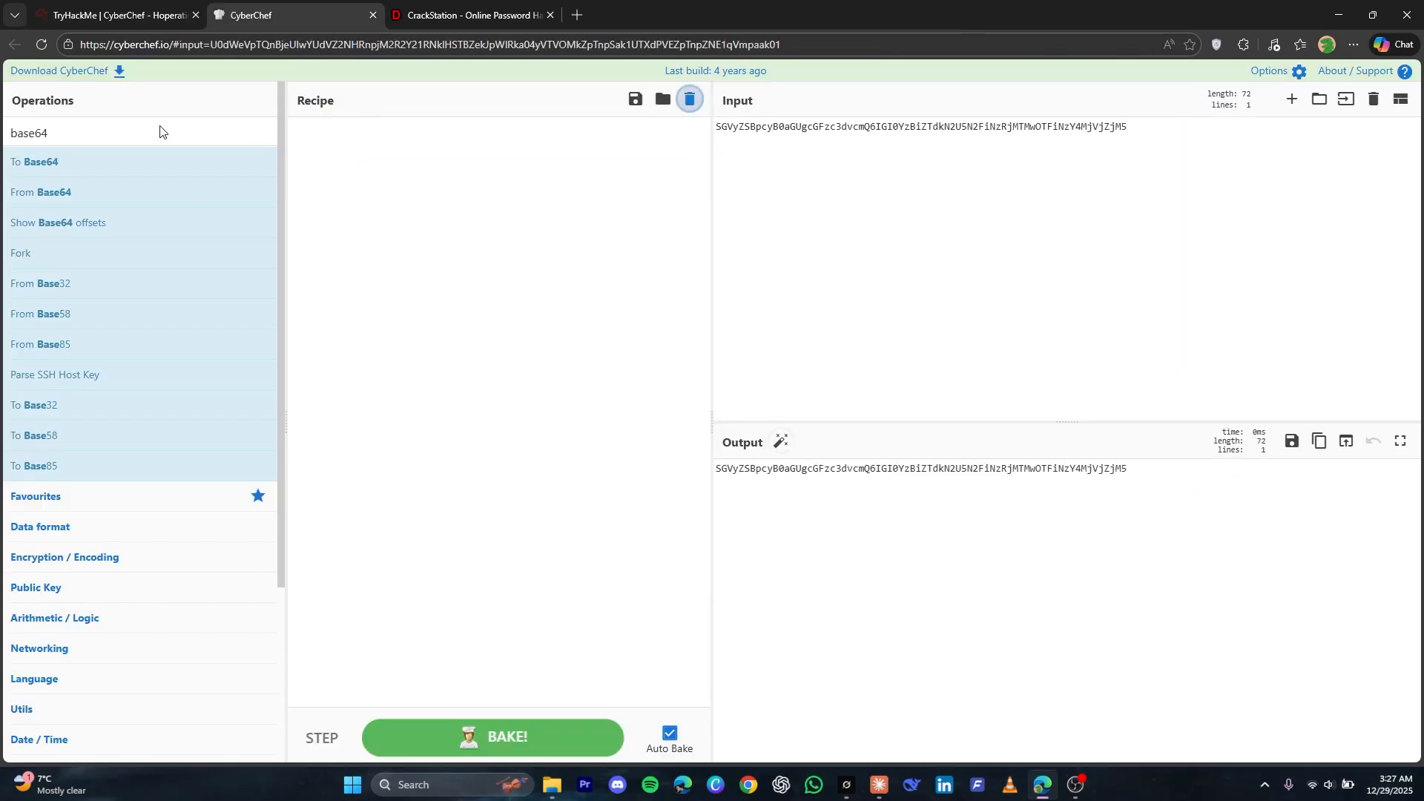
pyautogui.moveTo(181, 199); pyautogui.dragTo(410, 236)
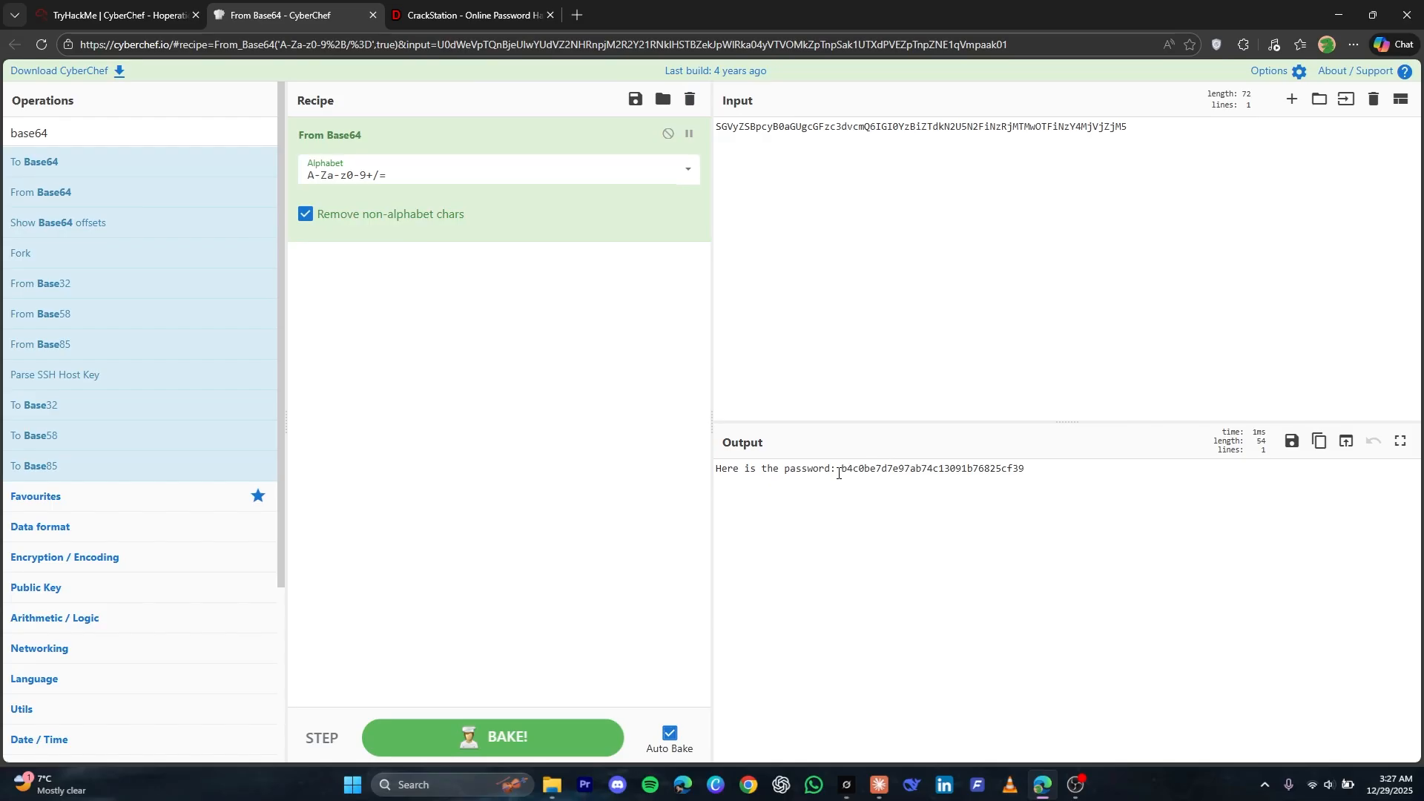
pyautogui.moveTo(843, 469); pyautogui.dragTo(1024, 469)
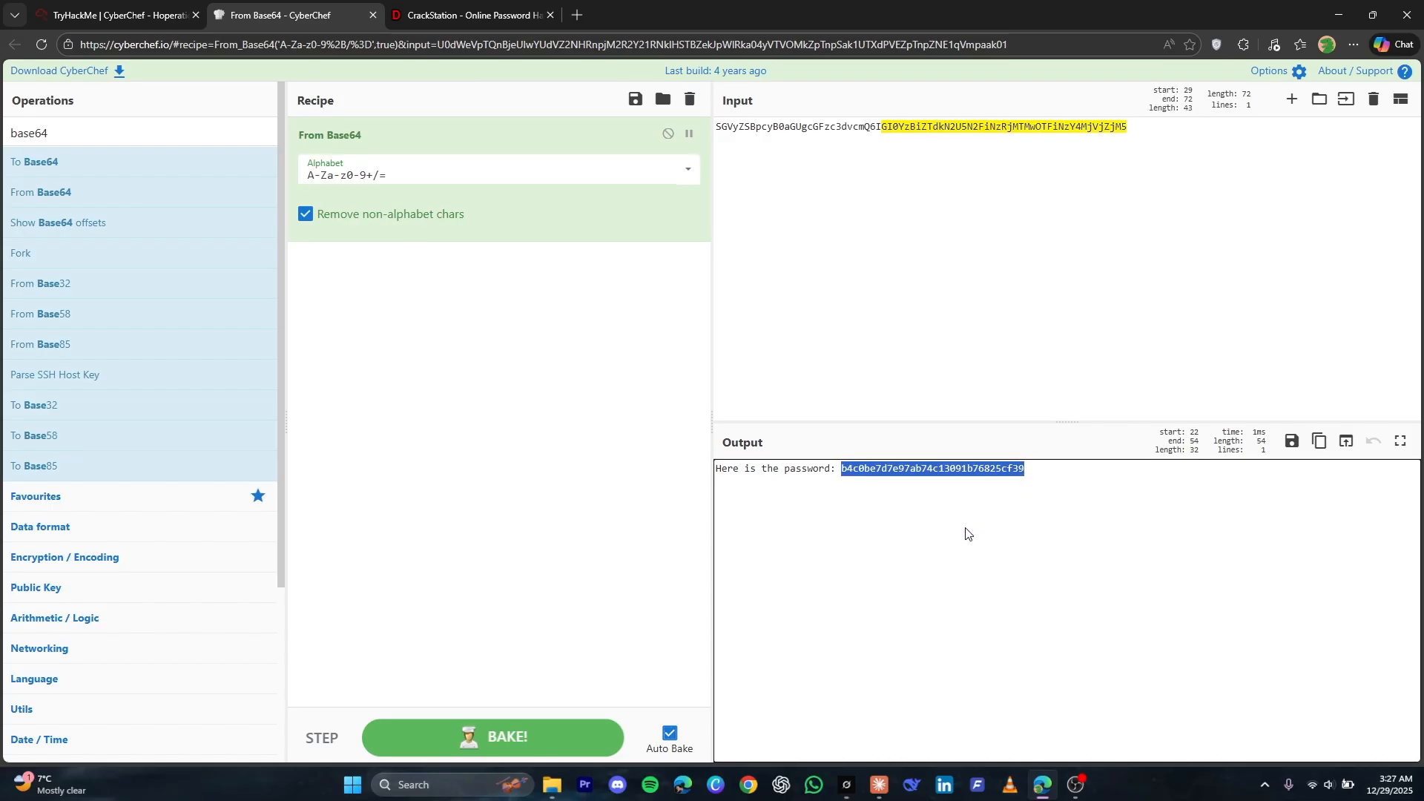
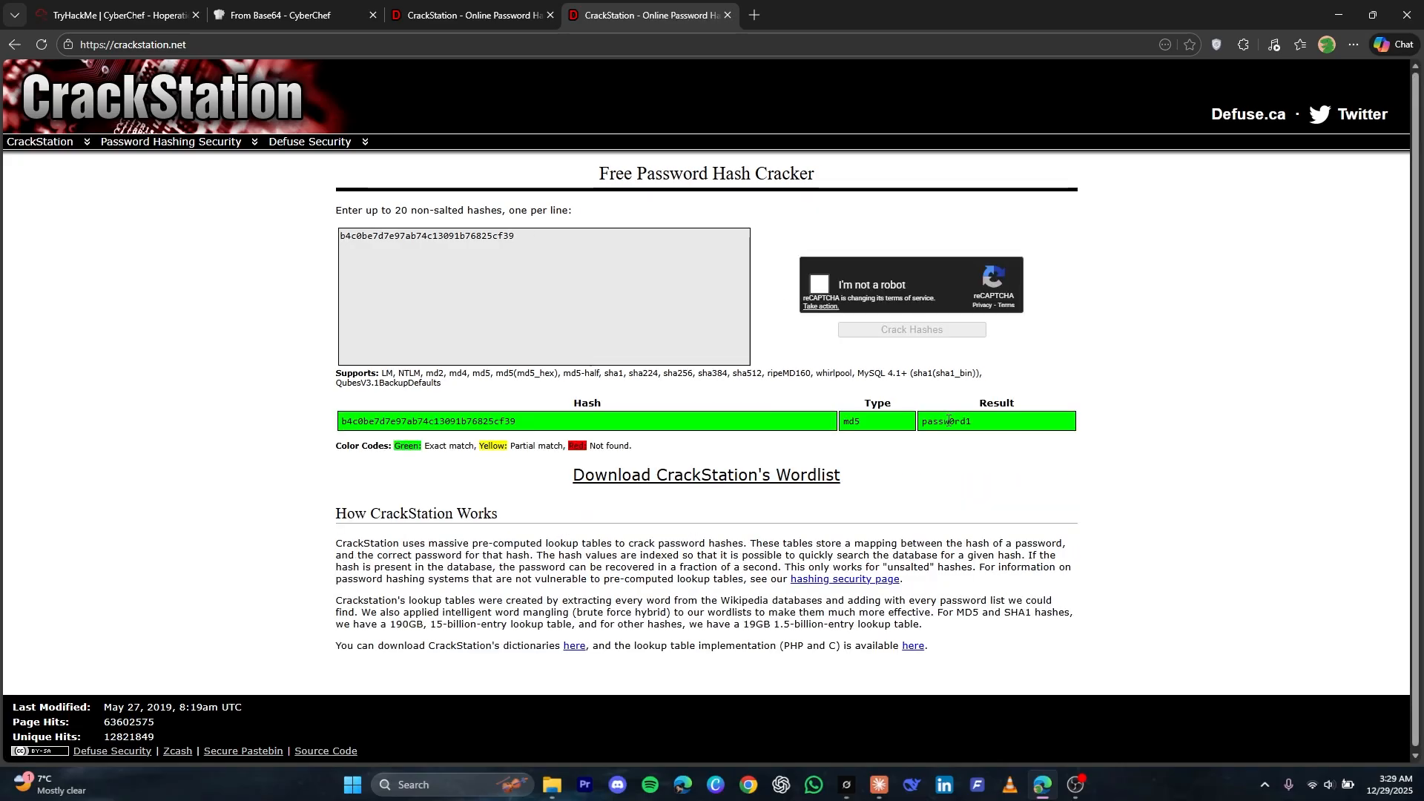
# Select the cracked plaintext password in the result row for the MD5 hash
pyautogui.doubleClick(949, 421)
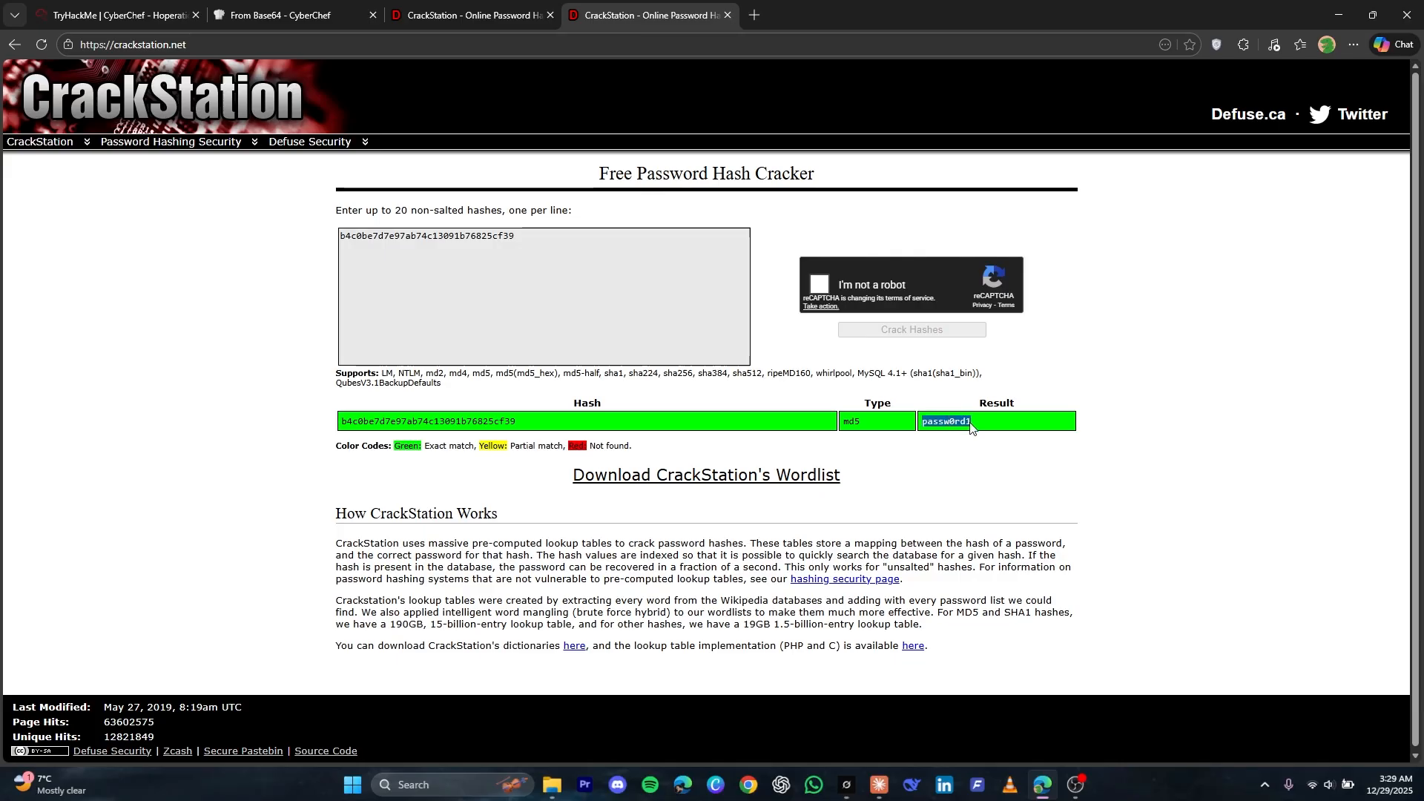
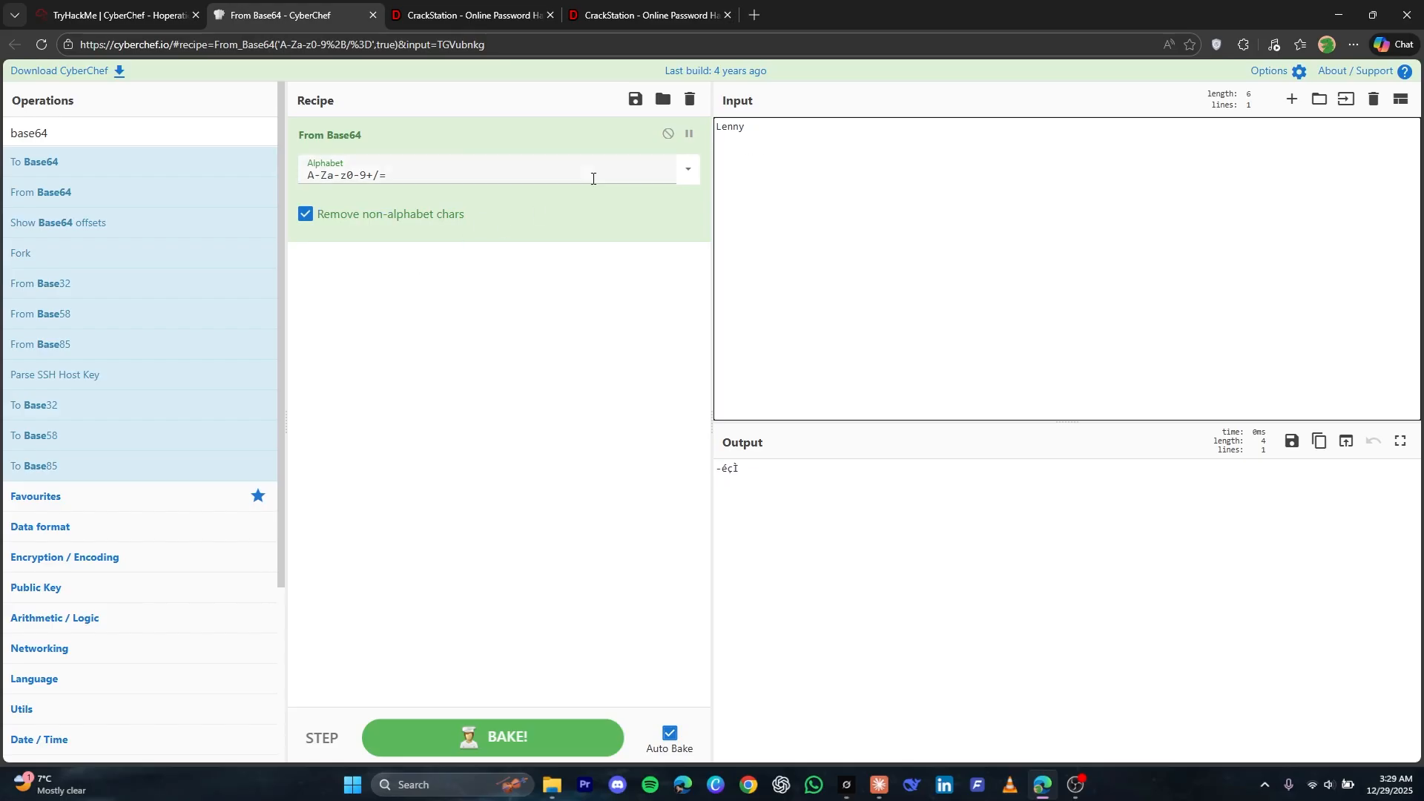
# Replace the From Base64 operation in the recipe with To Base64 to encode the name in the input
pyautogui.click(690, 99)
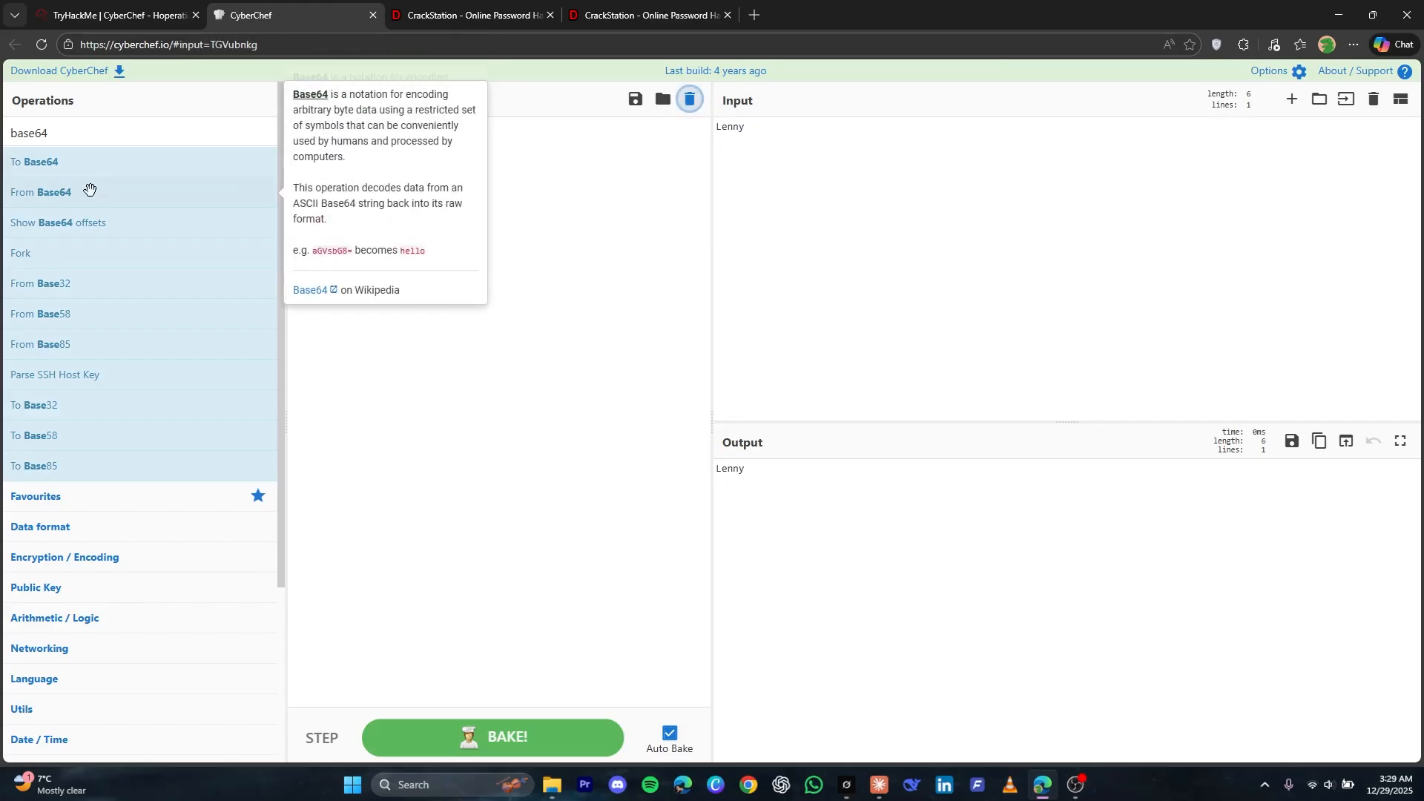
pyautogui.moveTo(87, 171); pyautogui.dragTo(405, 181)
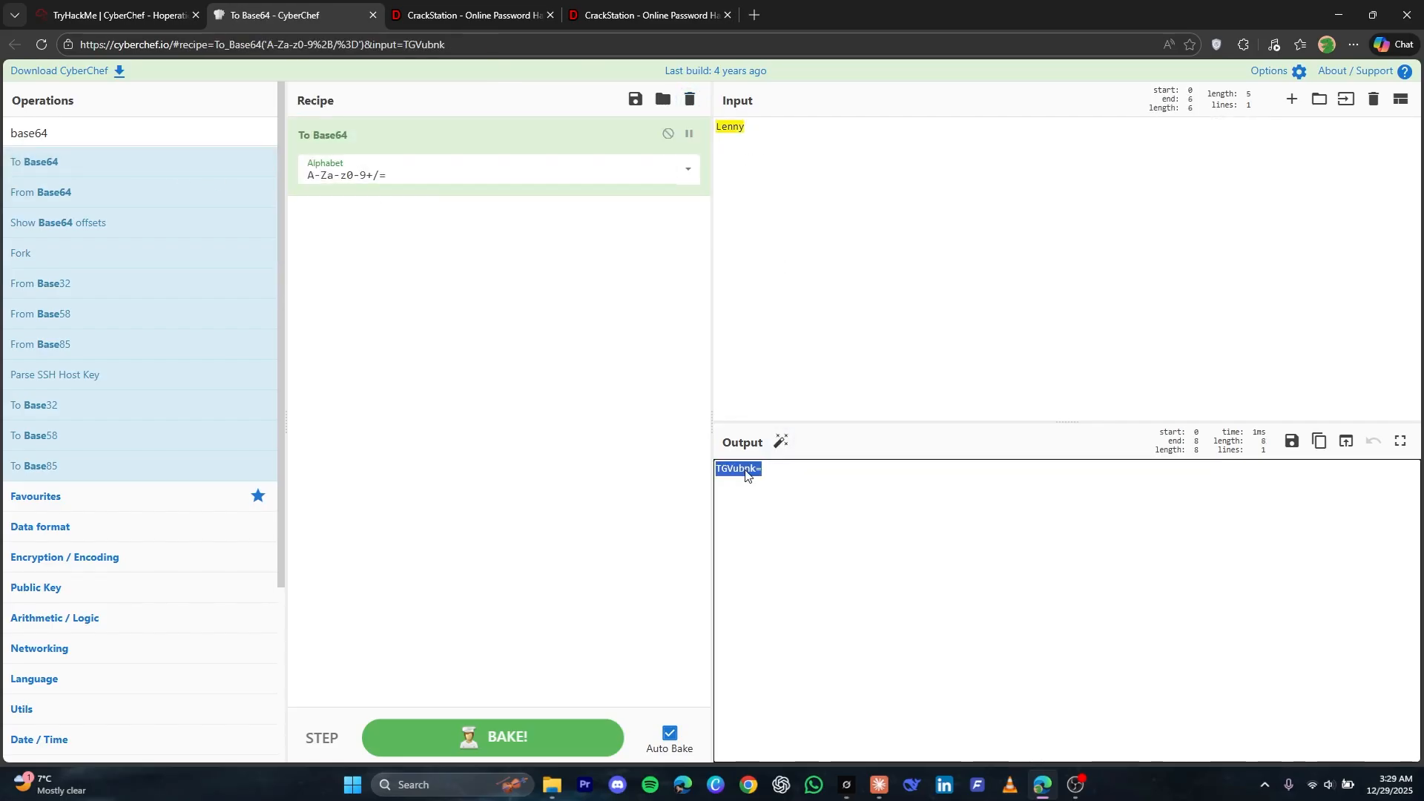
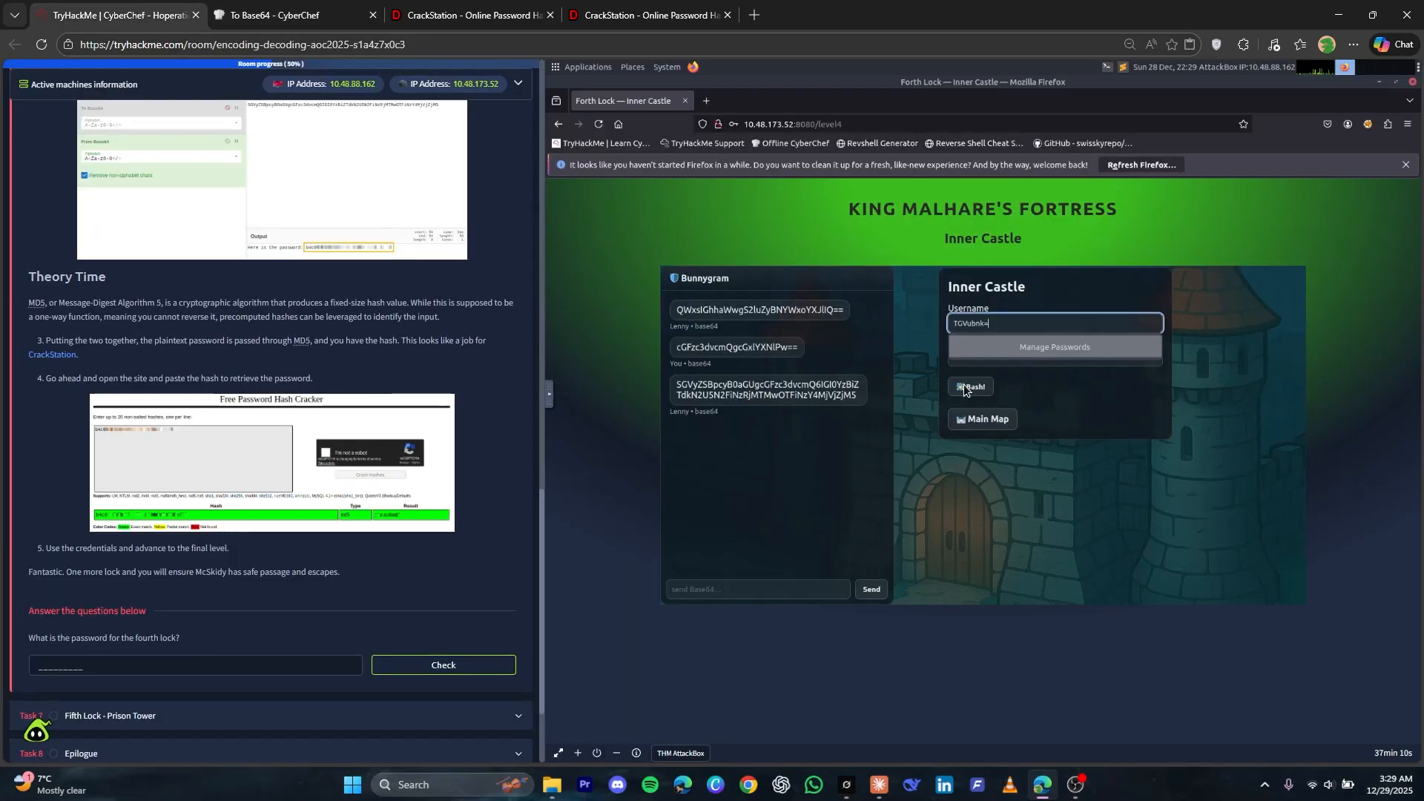
# Submit the Base64-encoded guard name and the cracked password in the Inner Castle login form
pyautogui.click(967, 388)
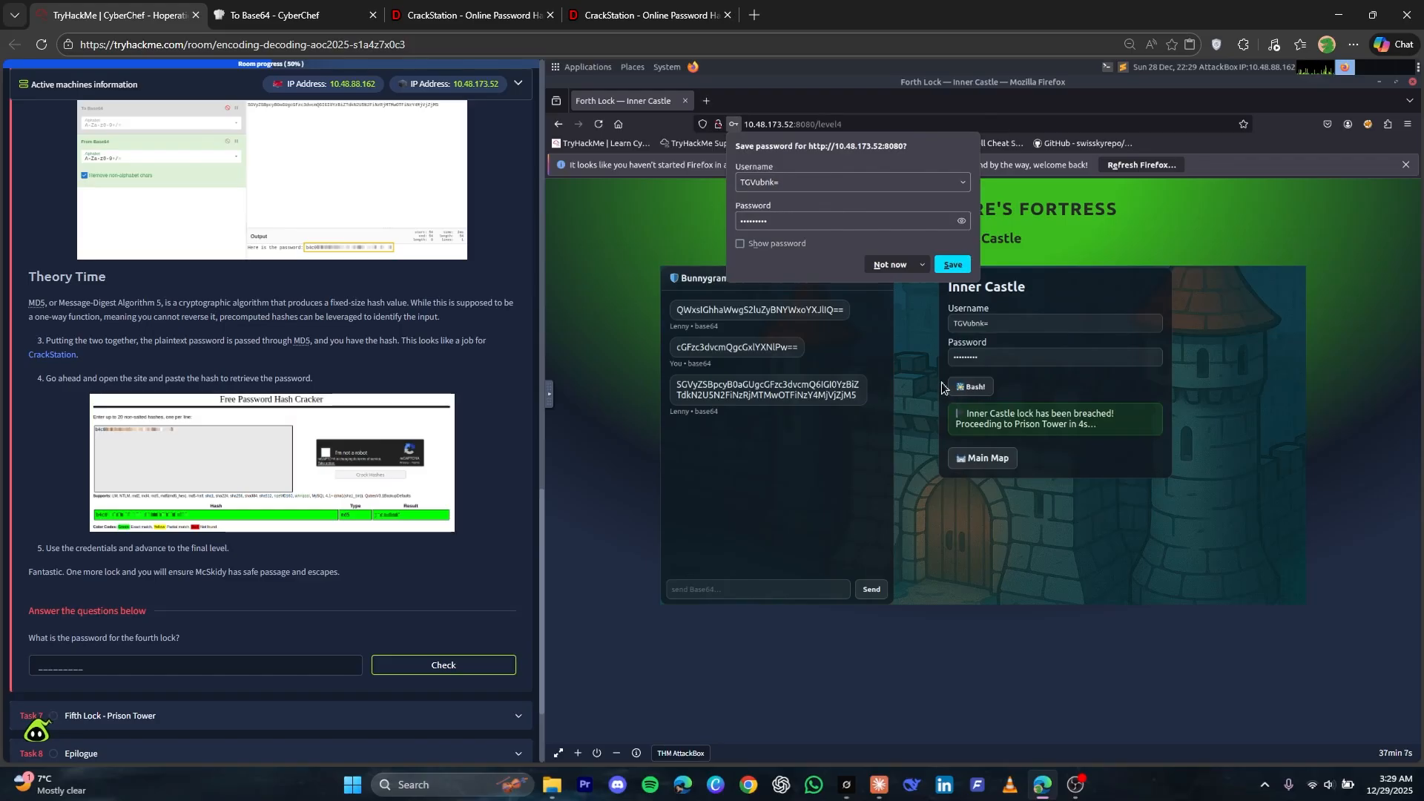
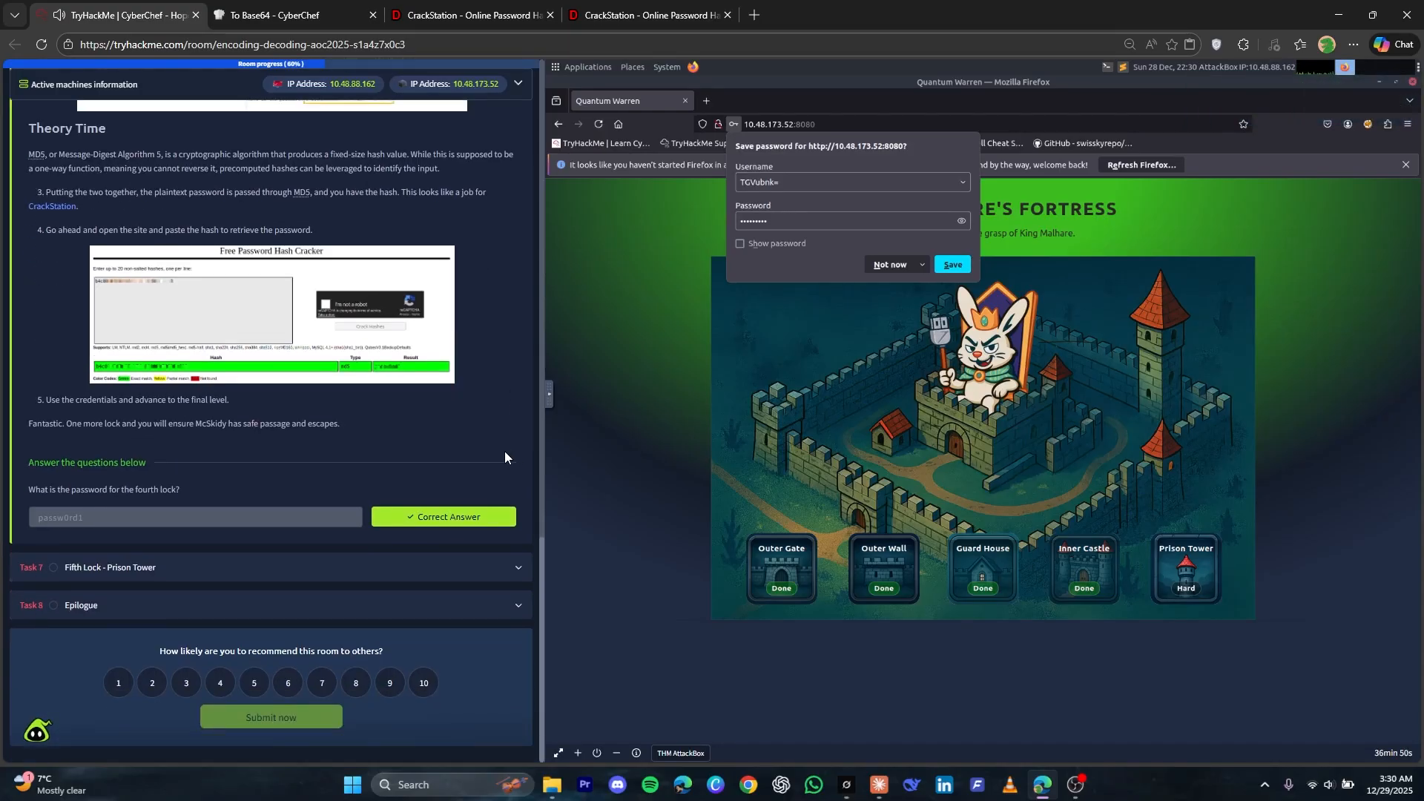
# Expand the Fifth Lock - Prison Tower task and open the Prison Tower level from the fortress map
pyautogui.click(311, 572)
pyautogui.click(1091, 508)
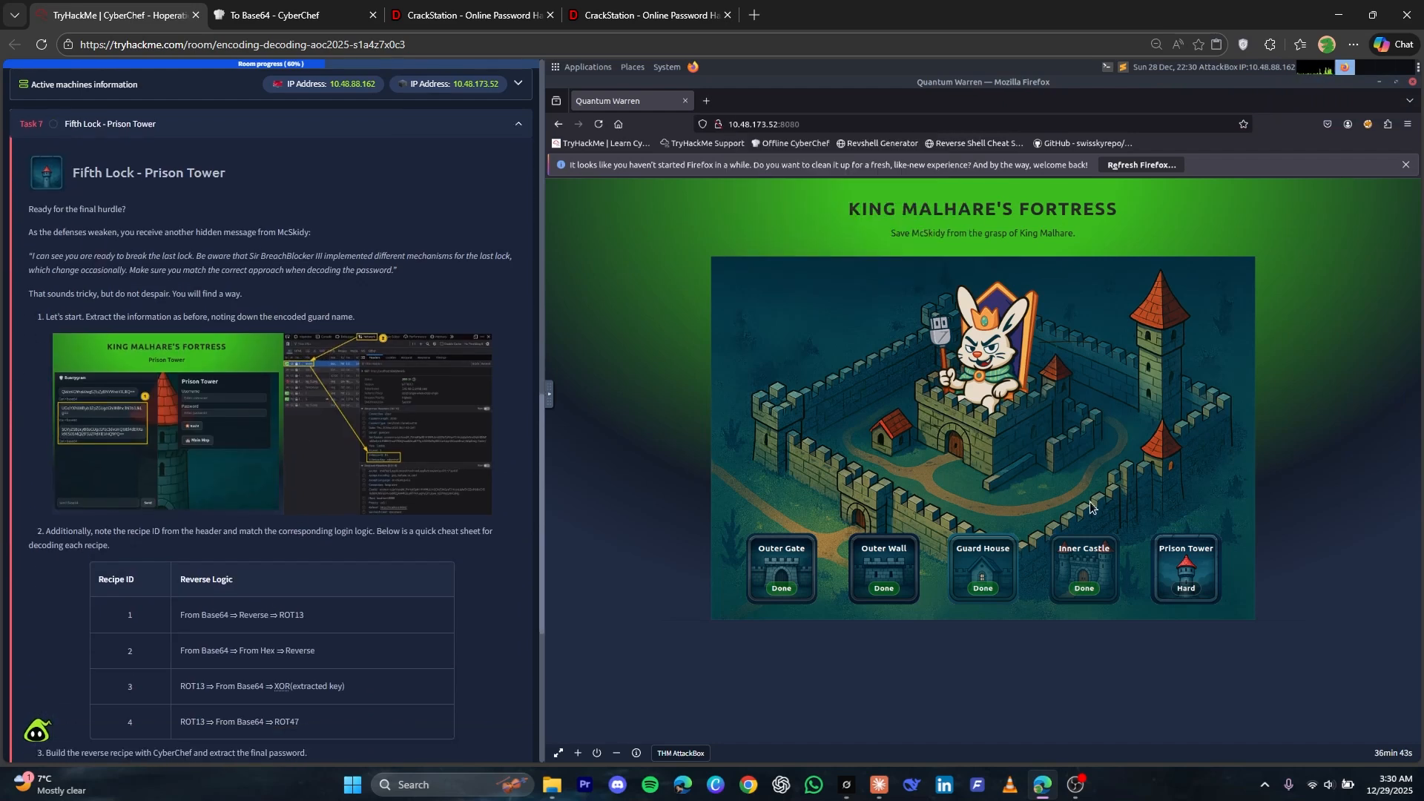
pyautogui.click(1187, 586)
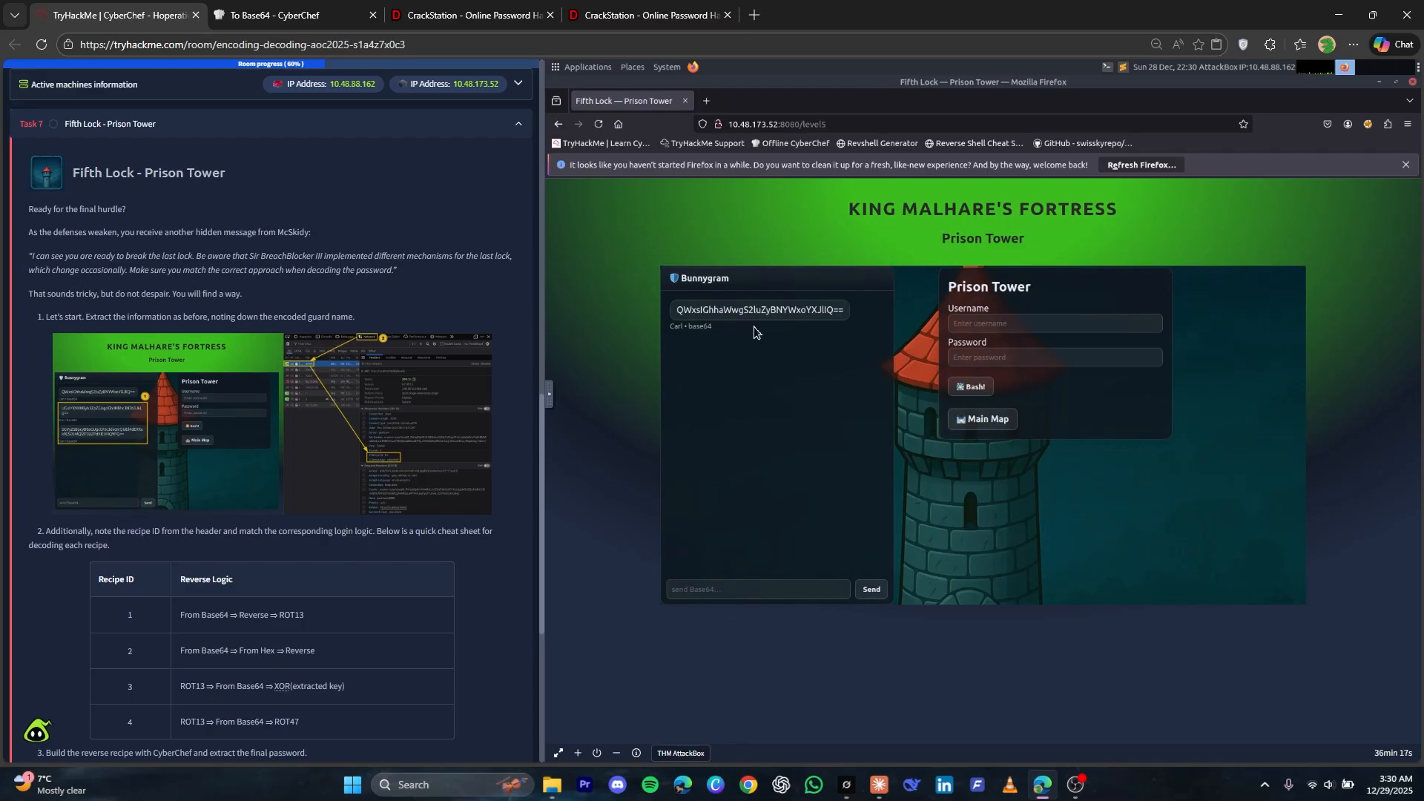
# Copy the Prison Tower guard's name from the chat, encode it with To Base64 in CyberChef and copy the output
pyautogui.moveTo(673, 330); pyautogui.dragTo(685, 329)
pyautogui.rightClick(685, 329)
pyautogui.click(709, 335)
pyautogui.click(282, 14)
pyautogui.click(918, 175)
pyautogui.hotkey('ctrl', 'a')
pyautogui.hotkey('ctrl', 'v')
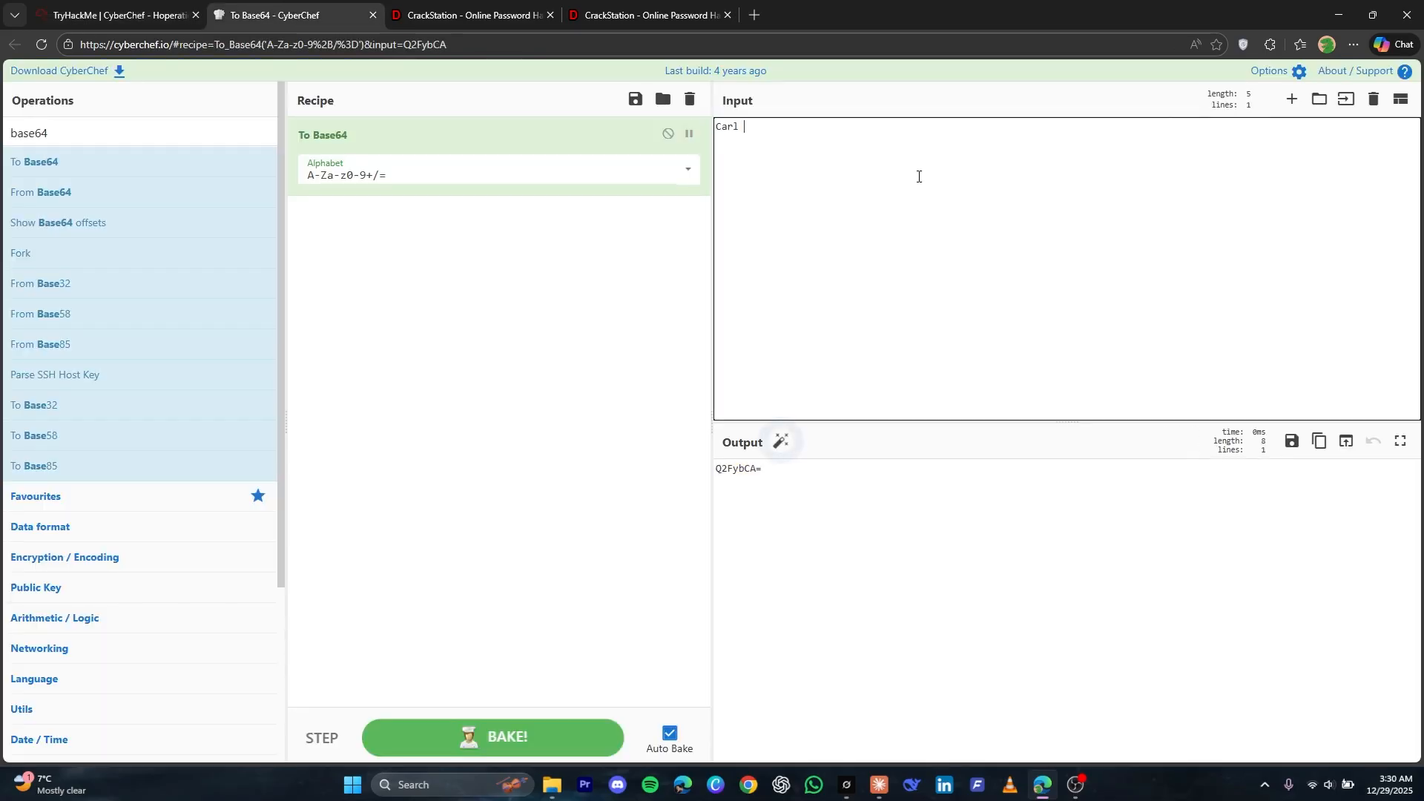
pyautogui.tripleClick(754, 471)
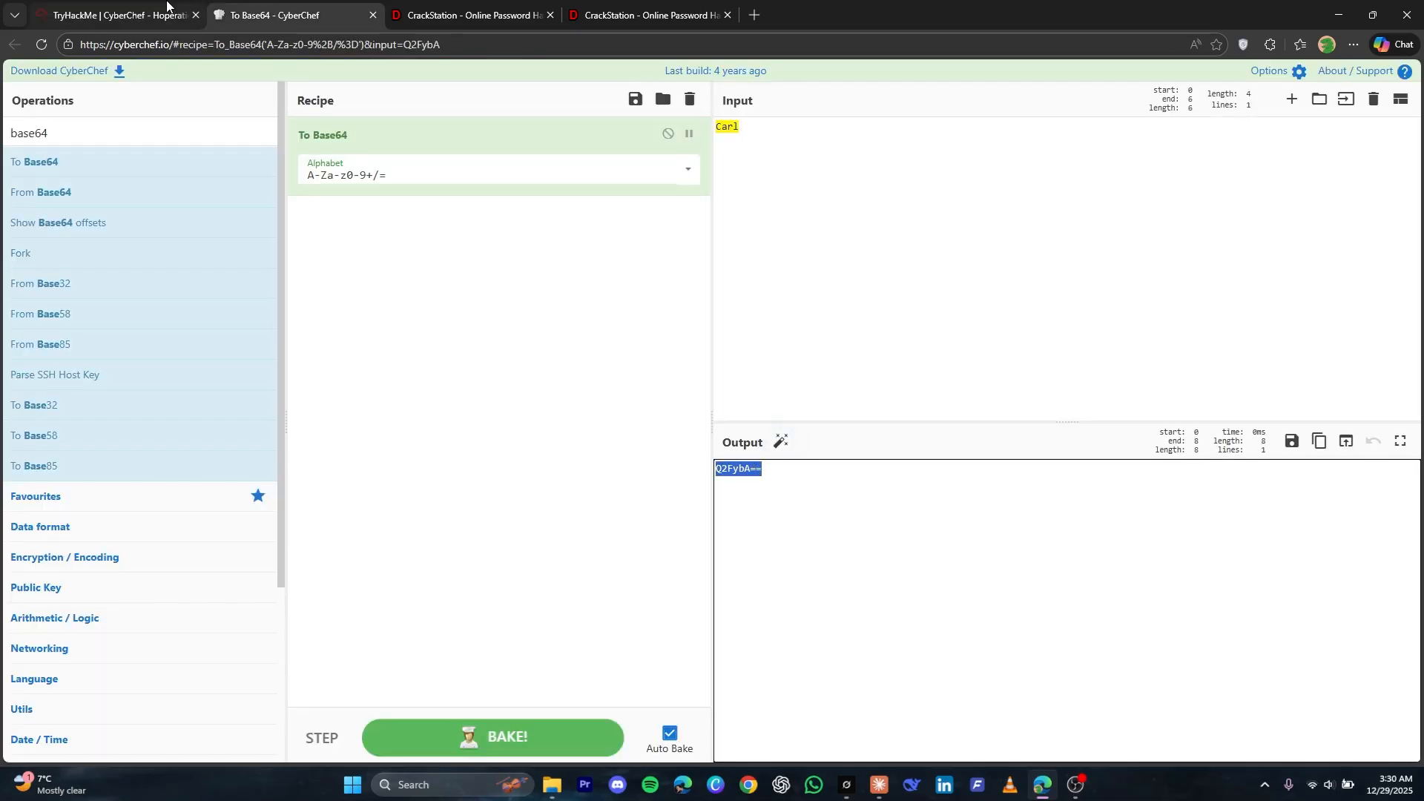
# Return to the TryHackMe room and enter the Base64-encoded guard name as the Prison Tower username
pyautogui.click(149, 15)
pyautogui.click(1002, 324)
pyautogui.hotkey('ctrl', 'v')
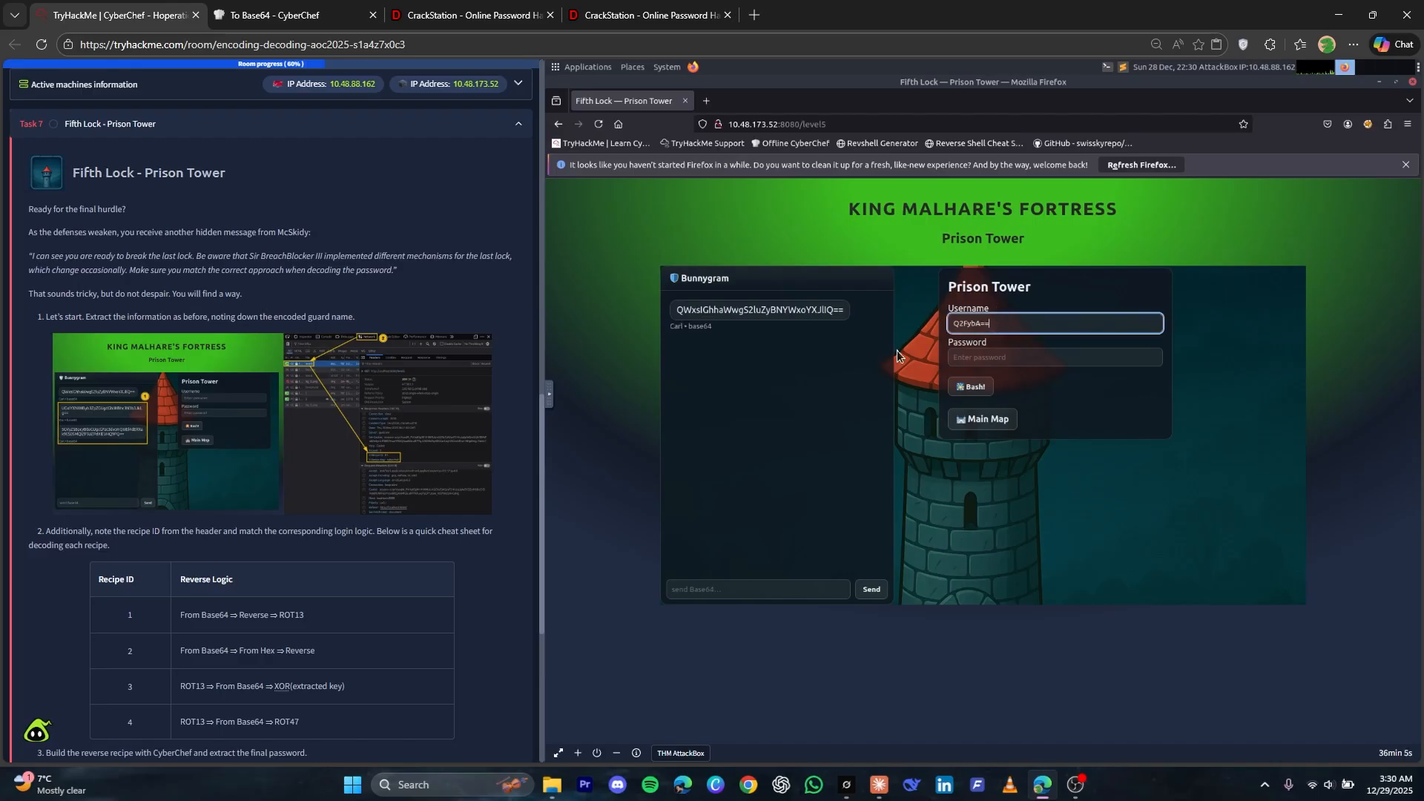
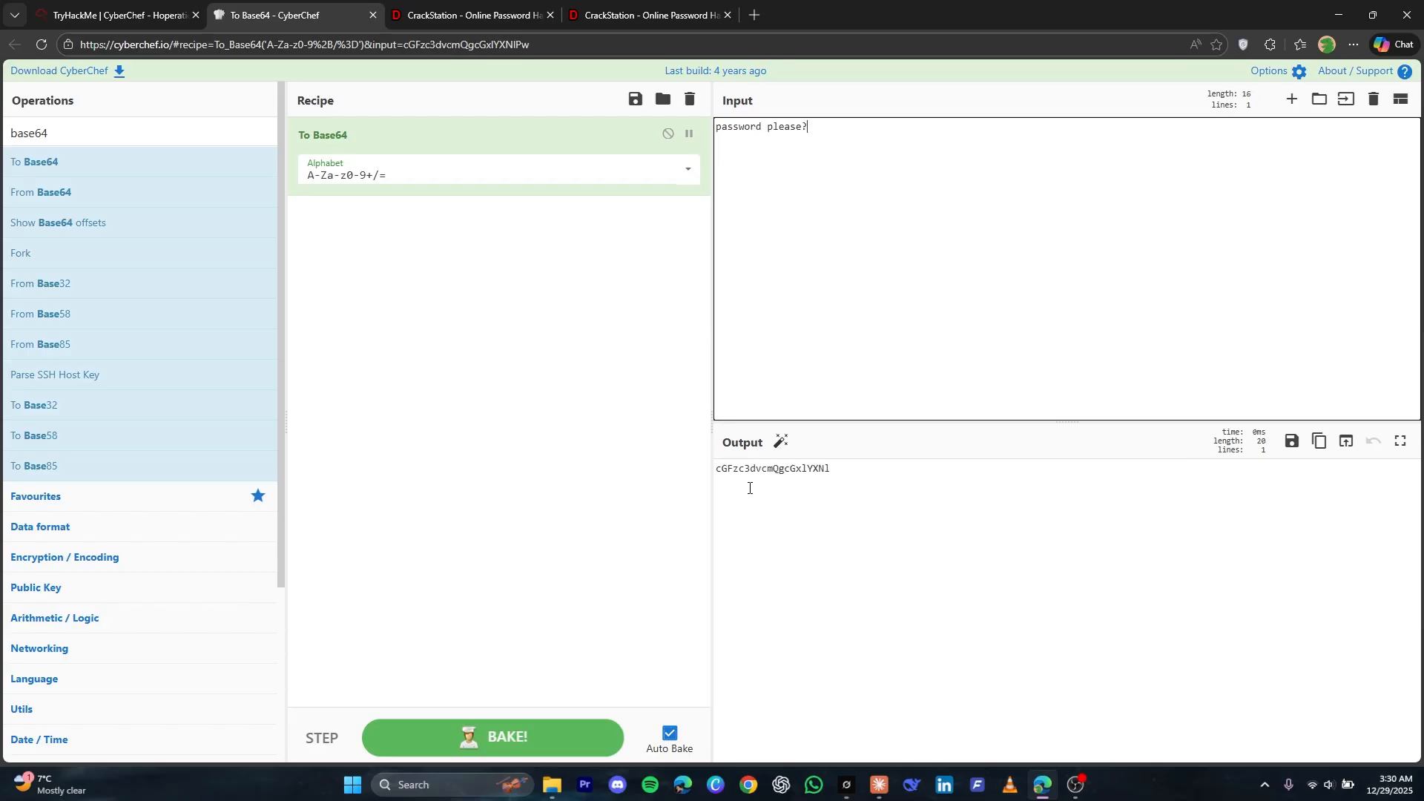
# Copy the Base64 output for "password please" from CyberChef and send it to the guard in the Prison Tower chat
pyautogui.doubleClick(759, 482)
pyautogui.hotkey('ctrl', 'c')
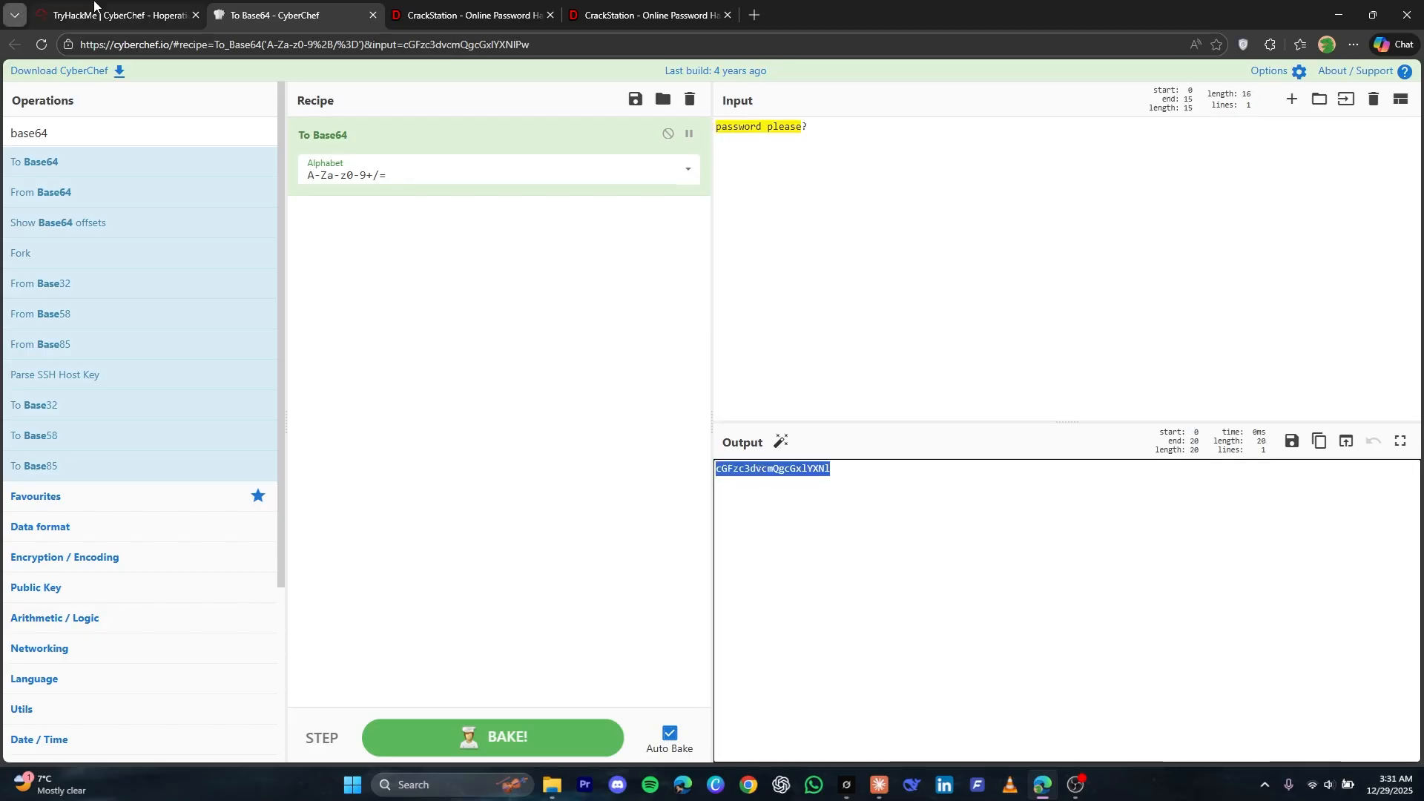
pyautogui.click(93, 11)
pyautogui.click(690, 586)
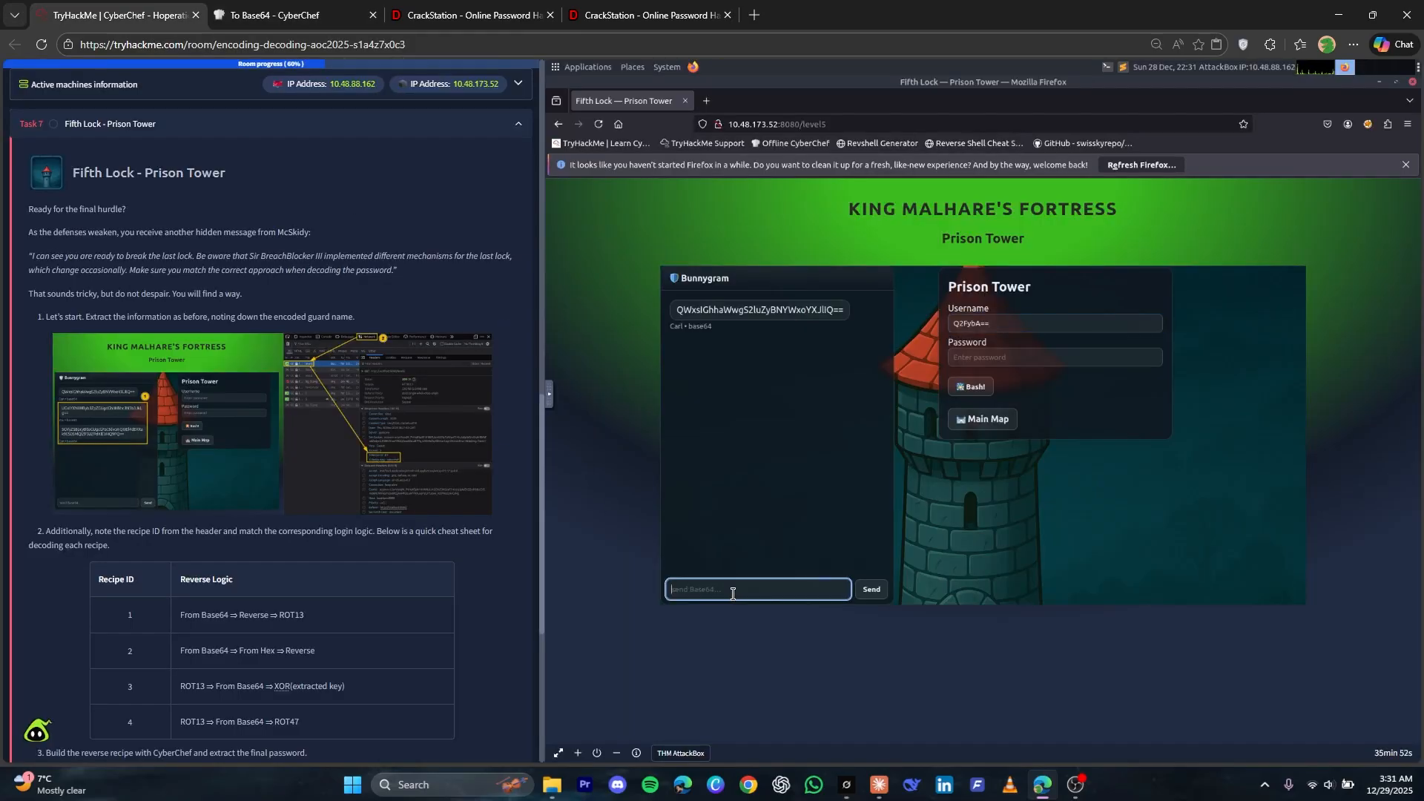
pyautogui.hotkey('ctrl', 'v')
pyautogui.press('Return')
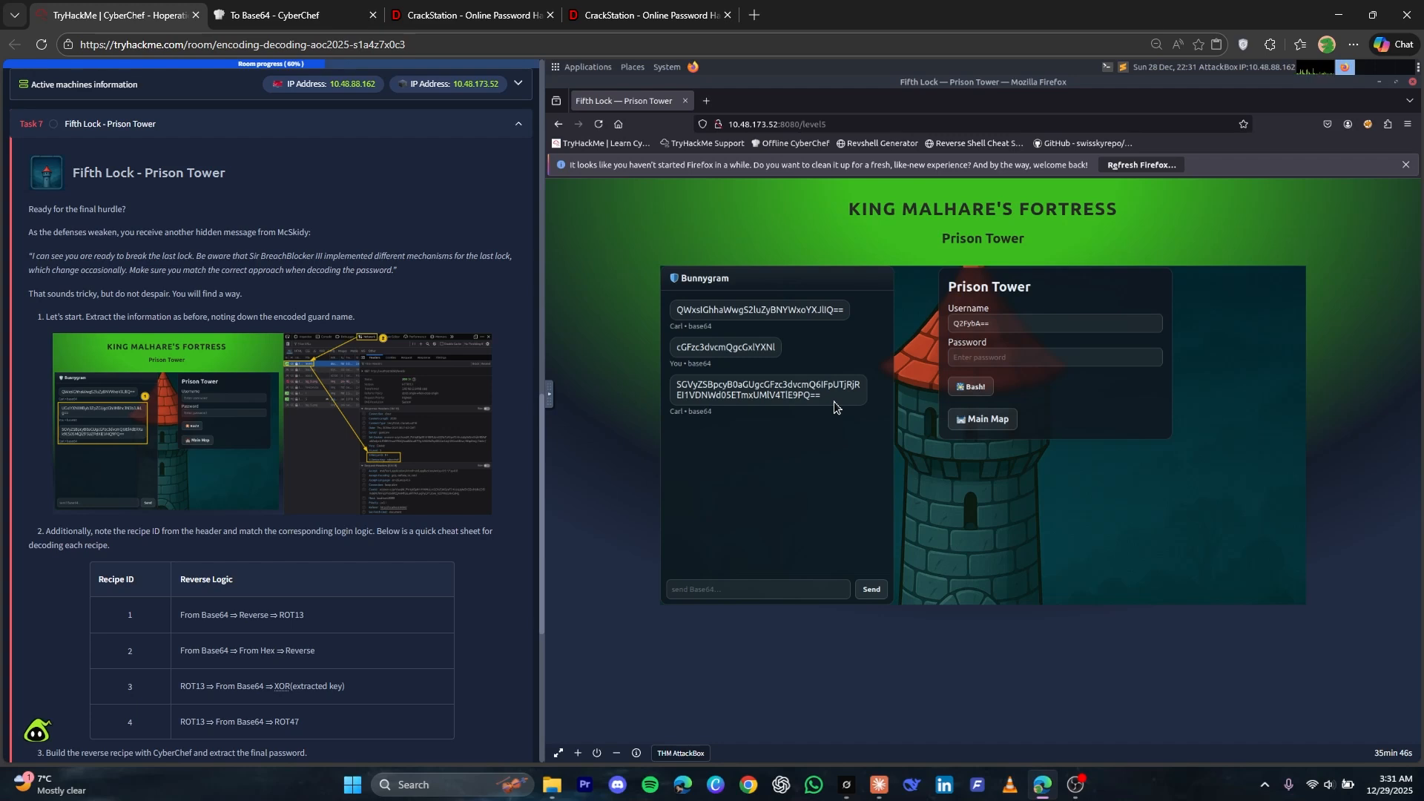
# Copy the guard's Base64-encoded reply from the chat and replace the CyberChef input with it
pyautogui.moveTo(833, 406); pyautogui.dragTo(688, 386)
pyautogui.rightClick(692, 382)
pyautogui.click(716, 394)
pyautogui.click(725, 391)
pyautogui.tripleClick(725, 390)
pyautogui.rightClick(725, 388)
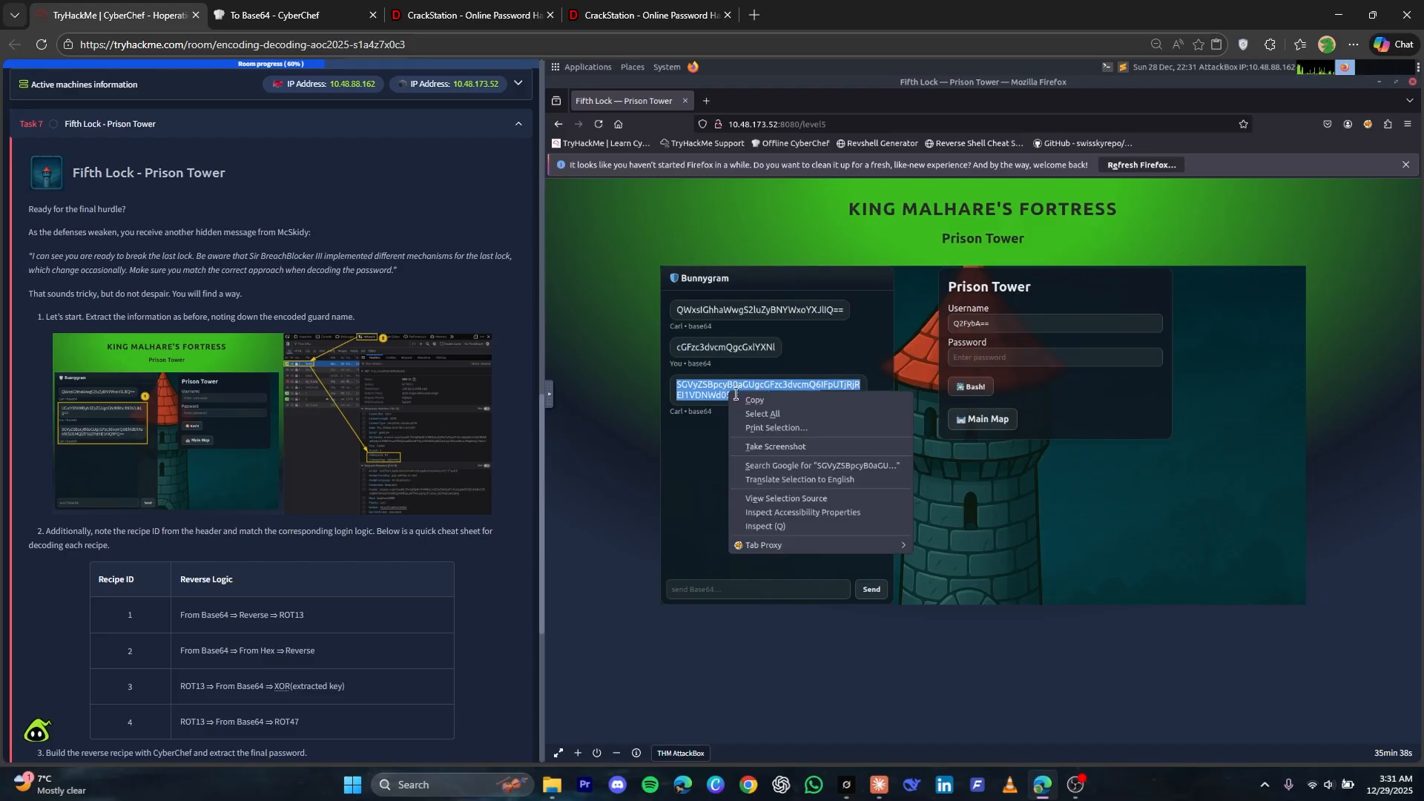
pyautogui.click(745, 396)
pyautogui.click(297, 9)
pyautogui.hotkey('ctrl', 'a')
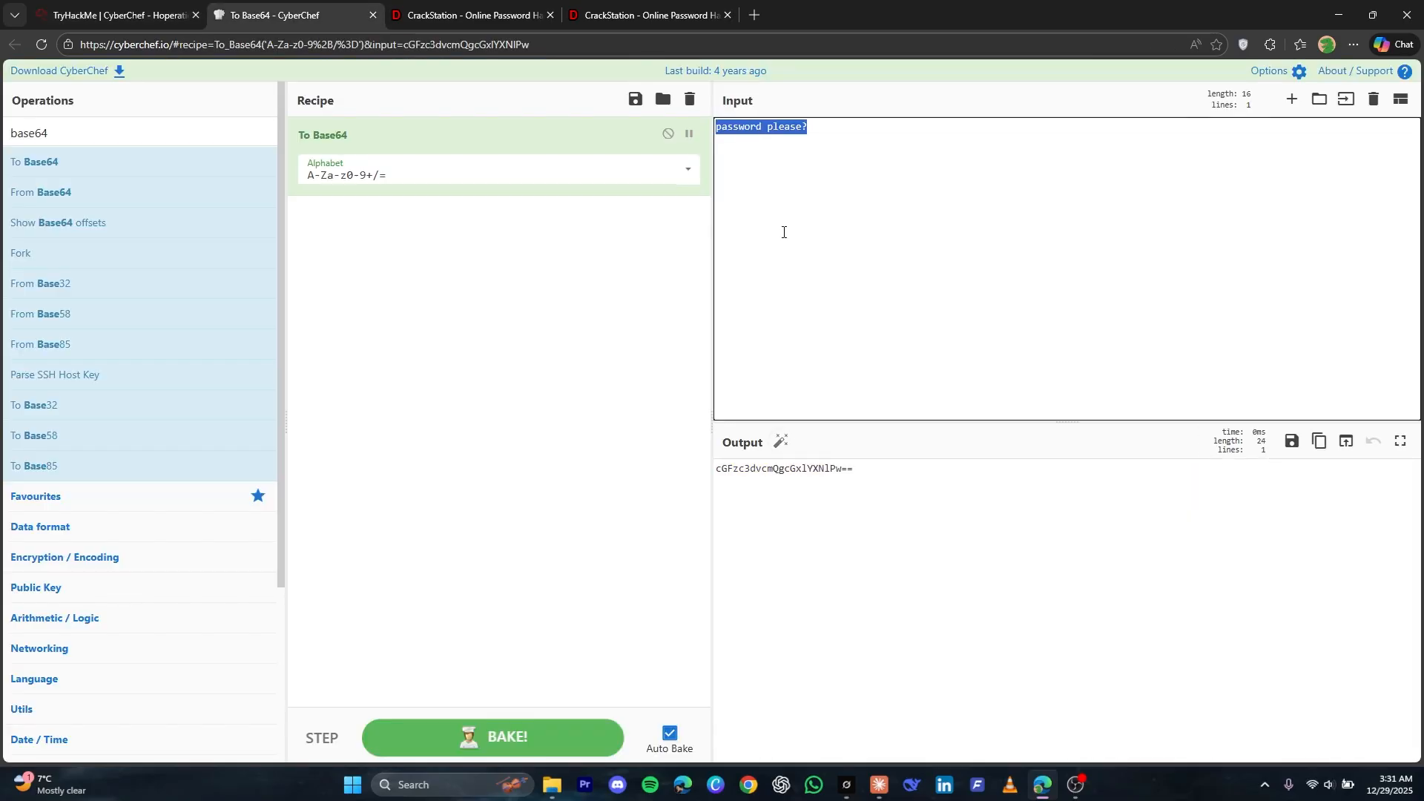
pyautogui.hotkey('ctrl', 'v')
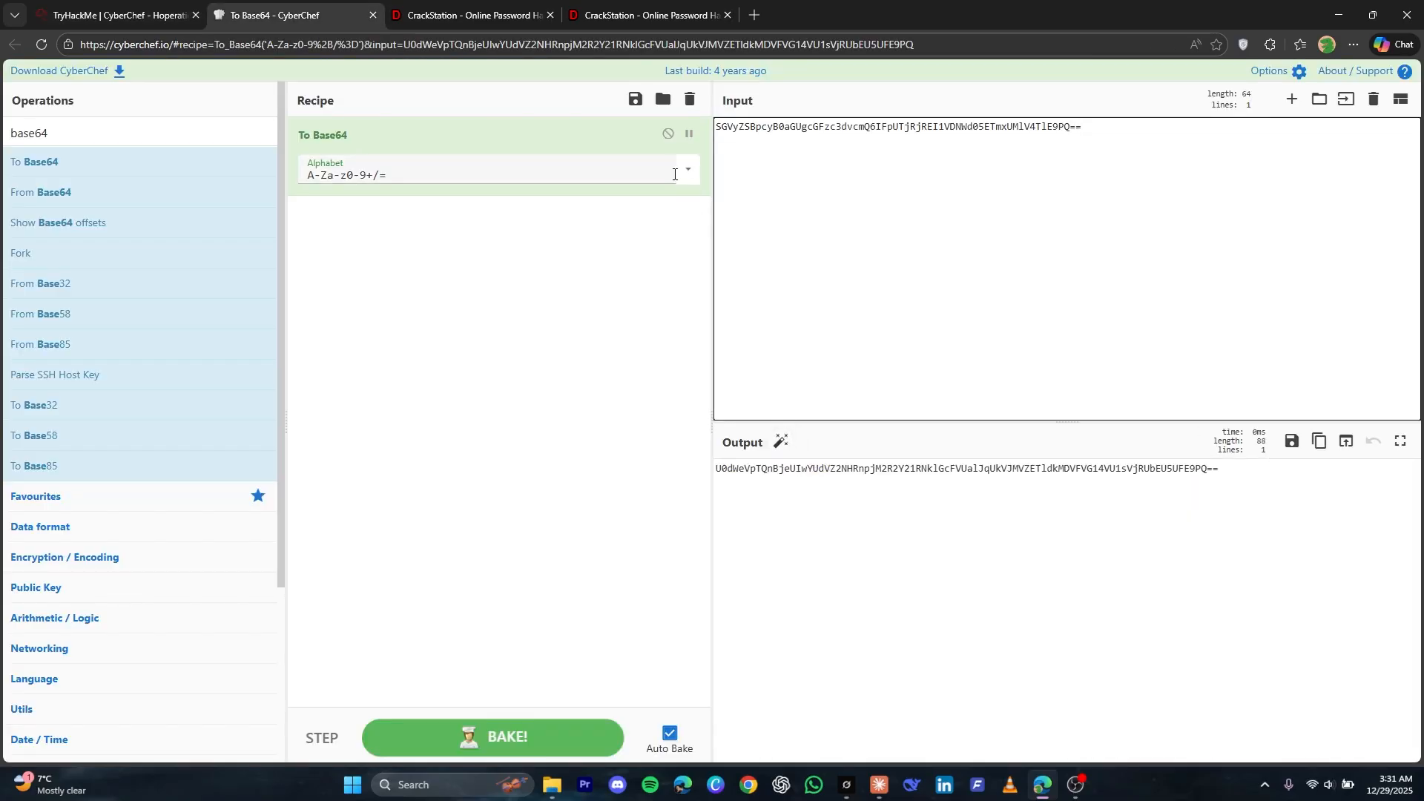
# Replace the recipe with From Base64 to decode the guard's reply and select the encoded password in the output
pyautogui.click(689, 97)
pyautogui.moveTo(16, 191); pyautogui.dragTo(302, 207)
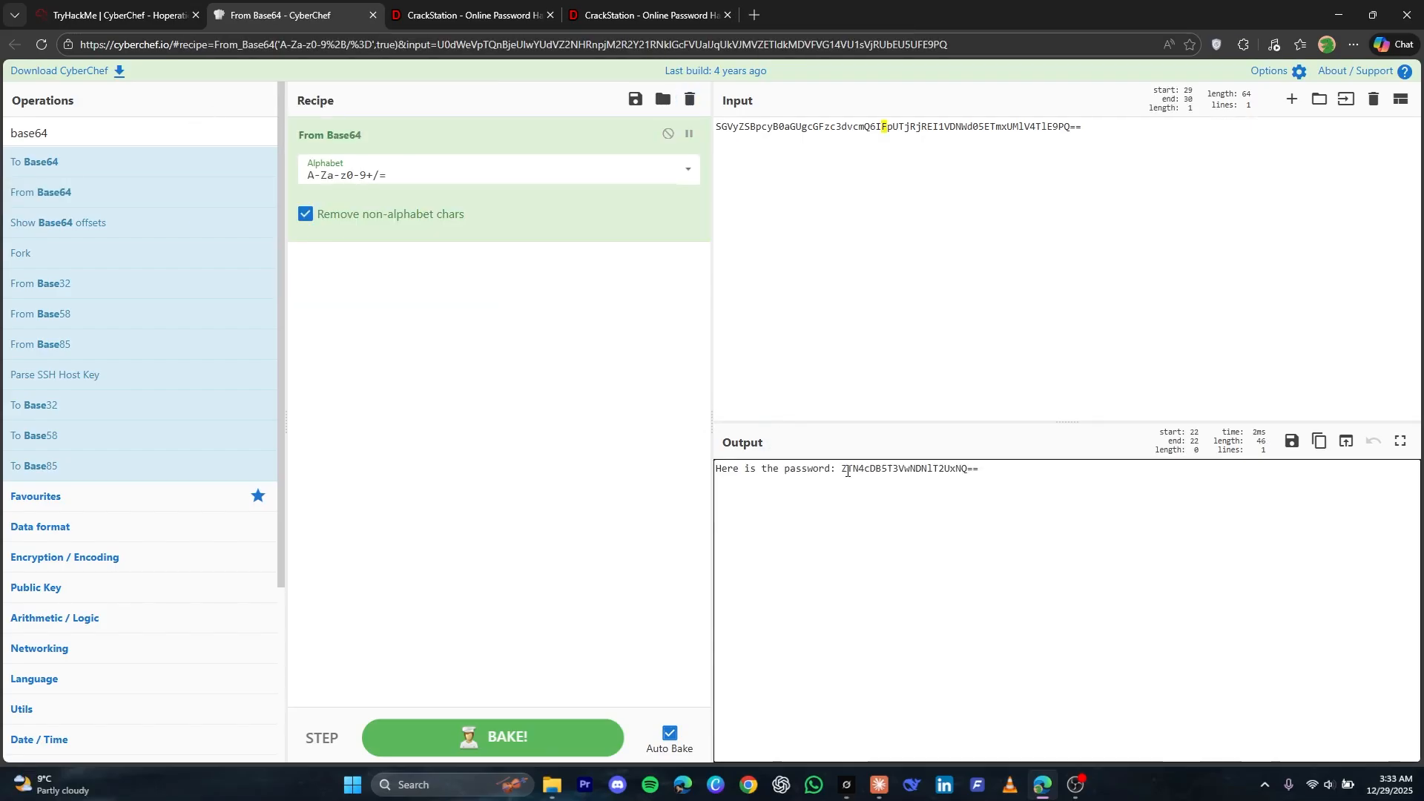
pyautogui.moveTo(842, 469); pyautogui.dragTo(979, 476)
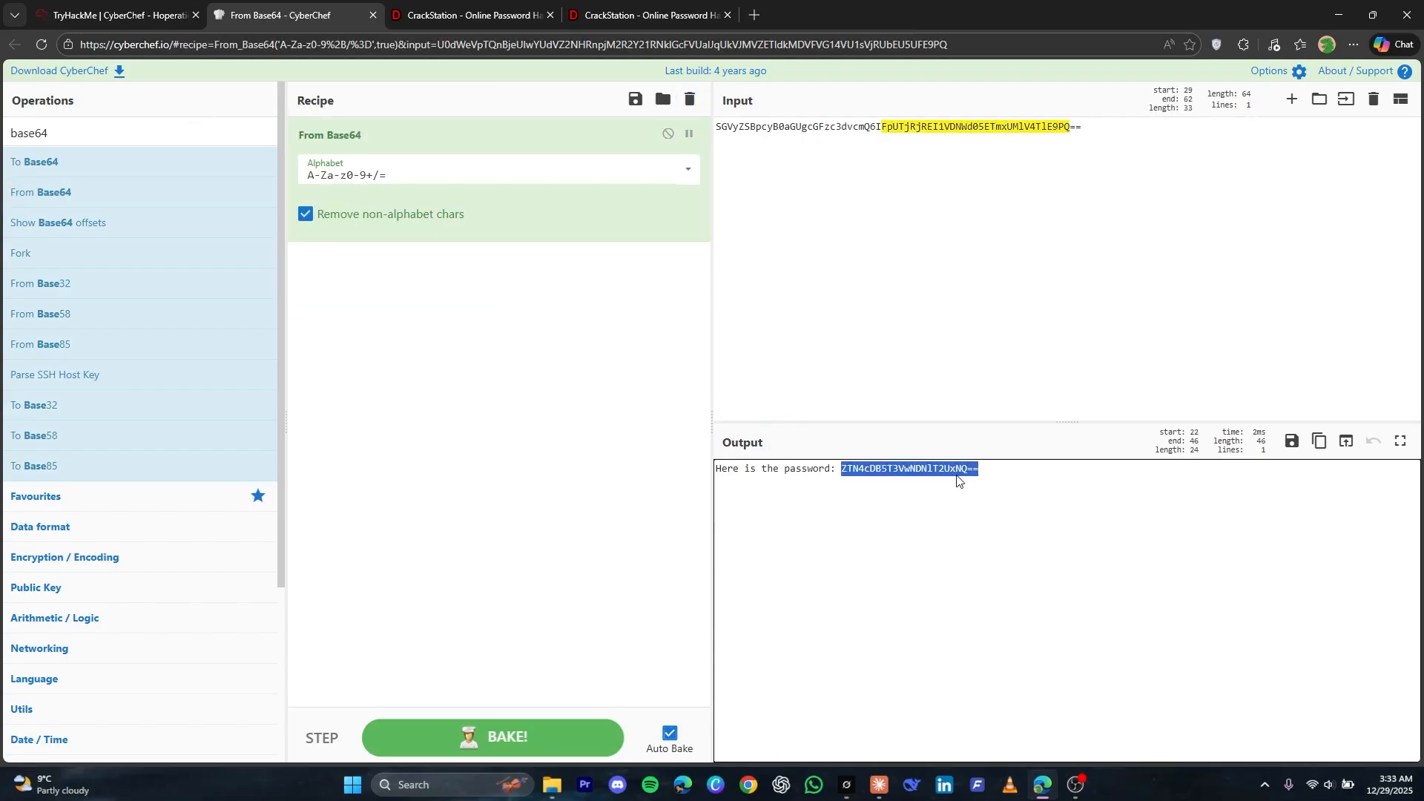
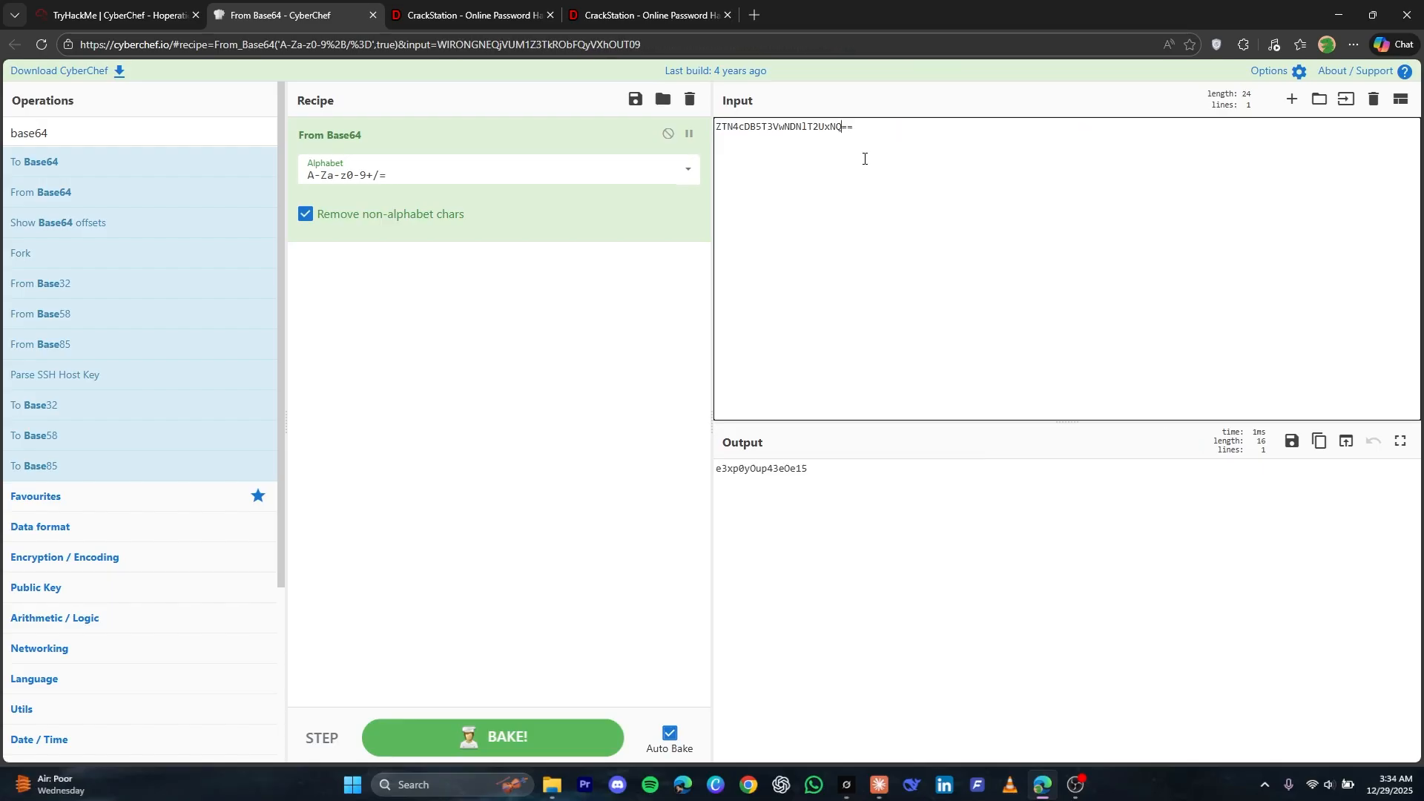
# Inspect the Prison Tower page's network traffic in TryHackMe, reload it, and examine the level5 request's headers for the recipe ID
pyautogui.click(119, 14)
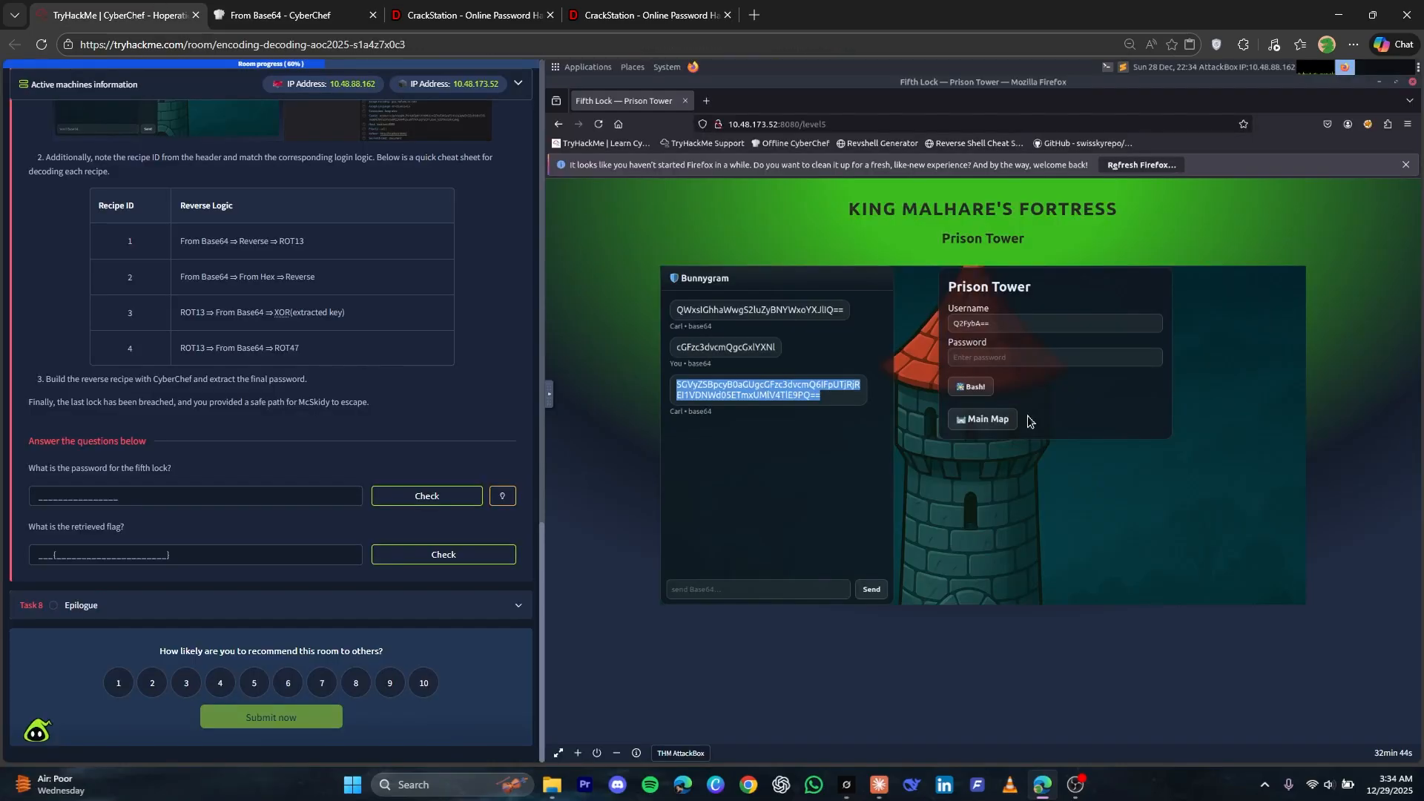
pyautogui.rightClick(1017, 529)
pyautogui.click(1063, 670)
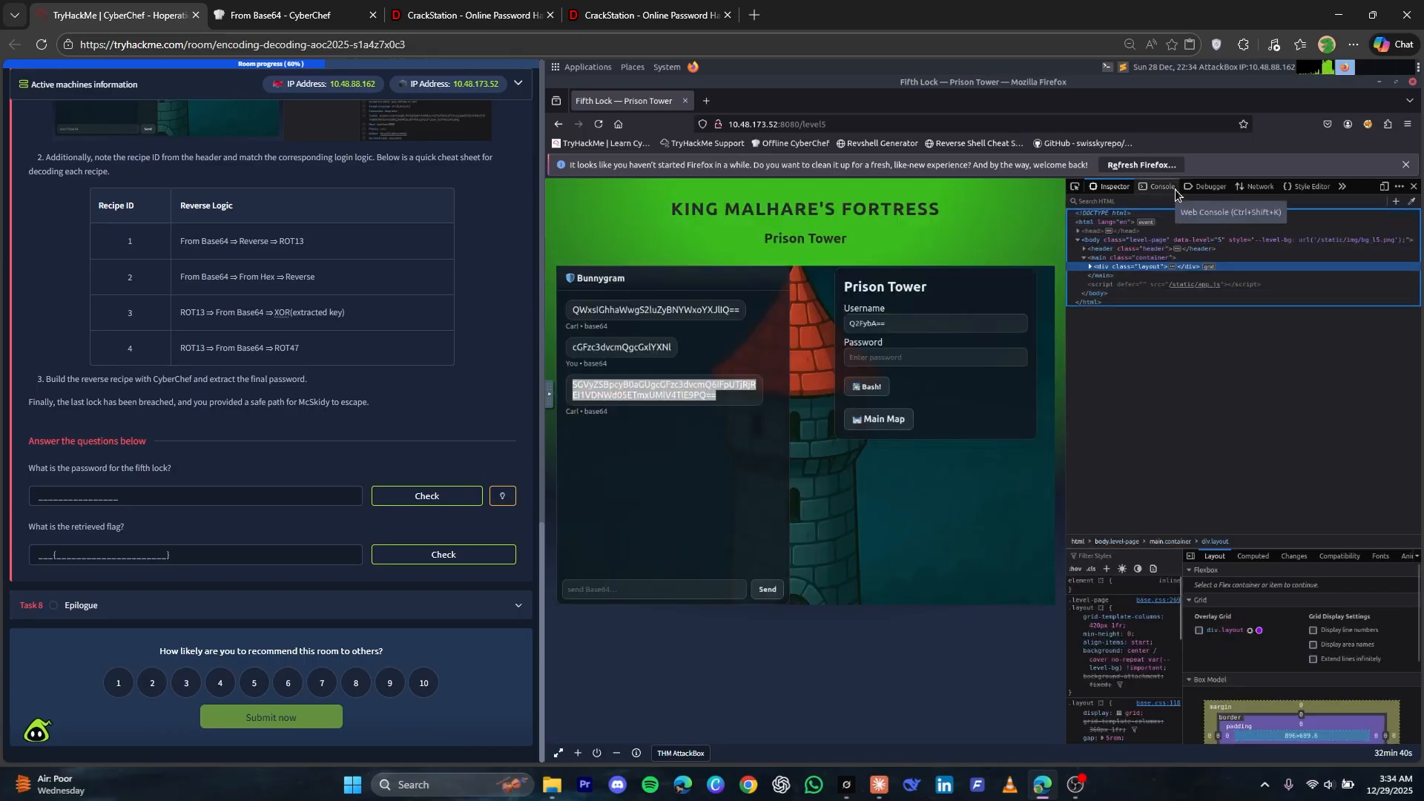
pyautogui.click(1254, 186)
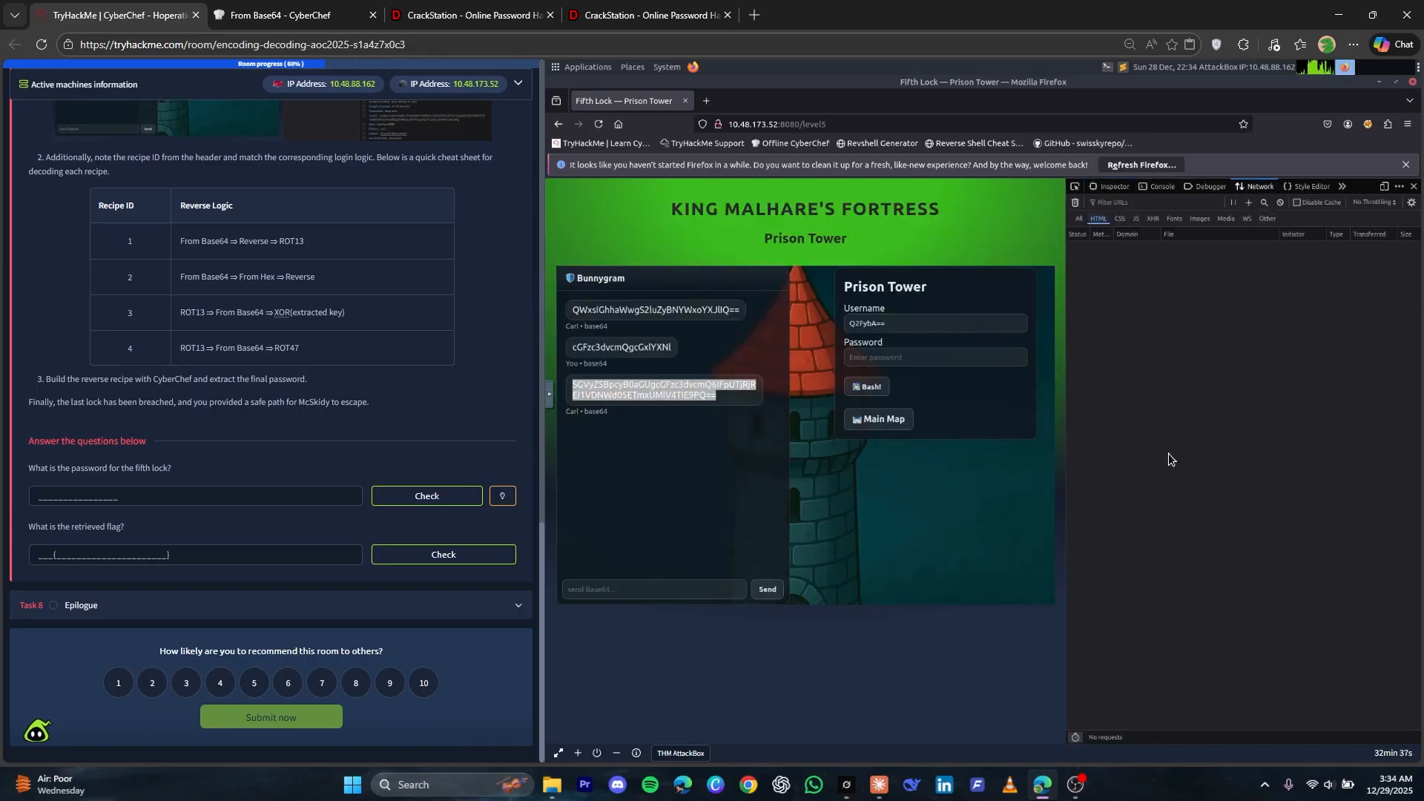
pyautogui.press('F5')
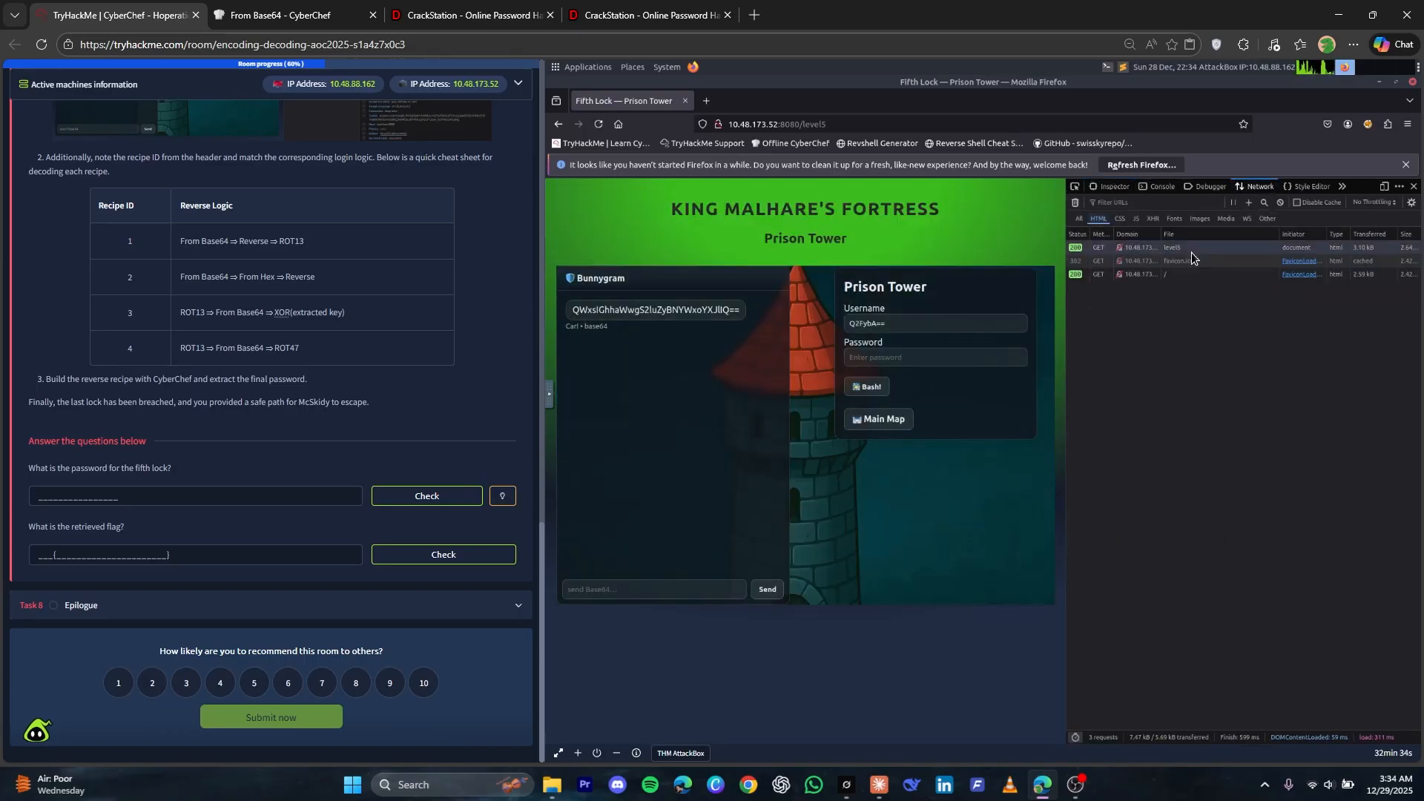
pyautogui.click(1194, 249)
pyautogui.moveTo(1232, 704); pyautogui.dragTo(1216, 328)
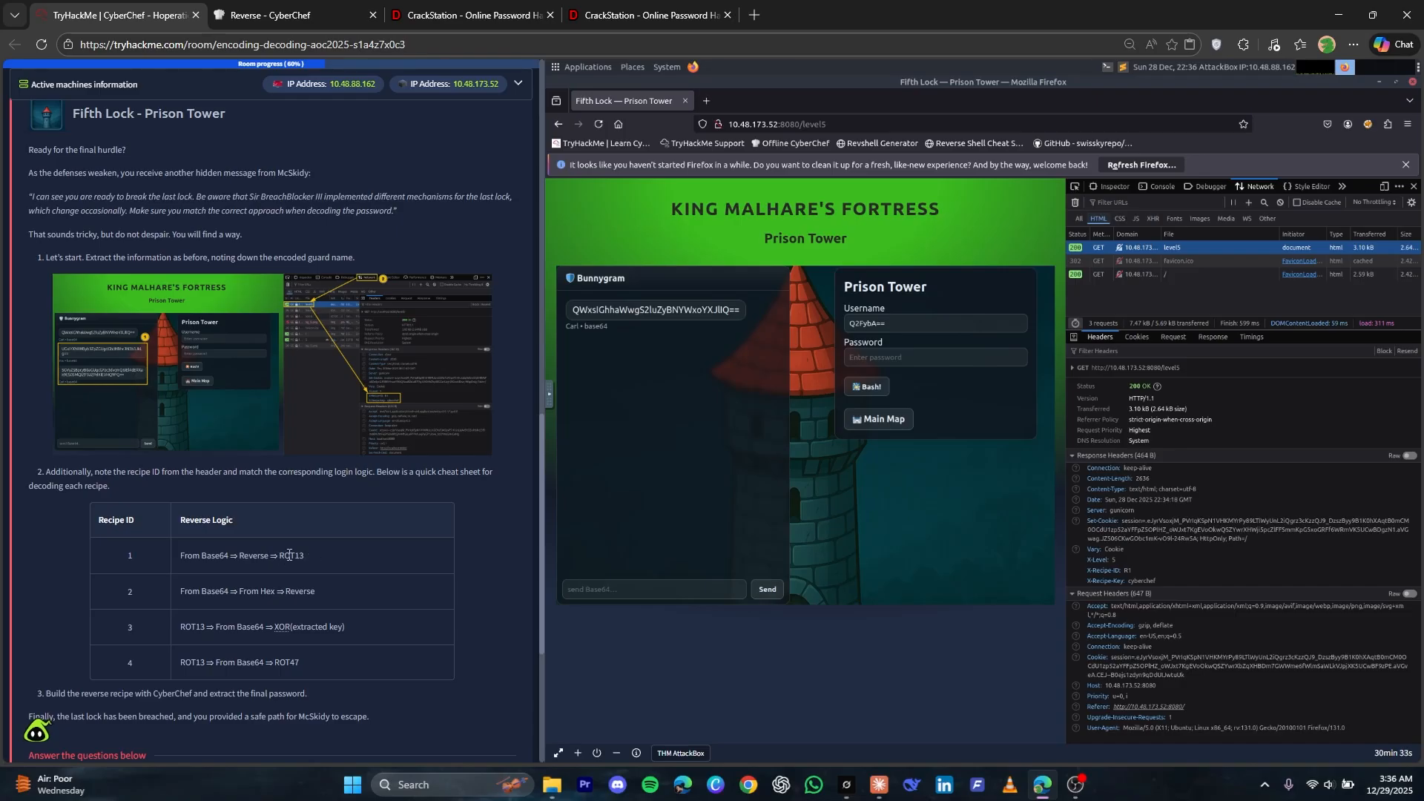
# Switch to CyberChef, clear the recipe, and build a new one with From Base64 followed by Reverse
pyautogui.scroll(-1, 349, 527)
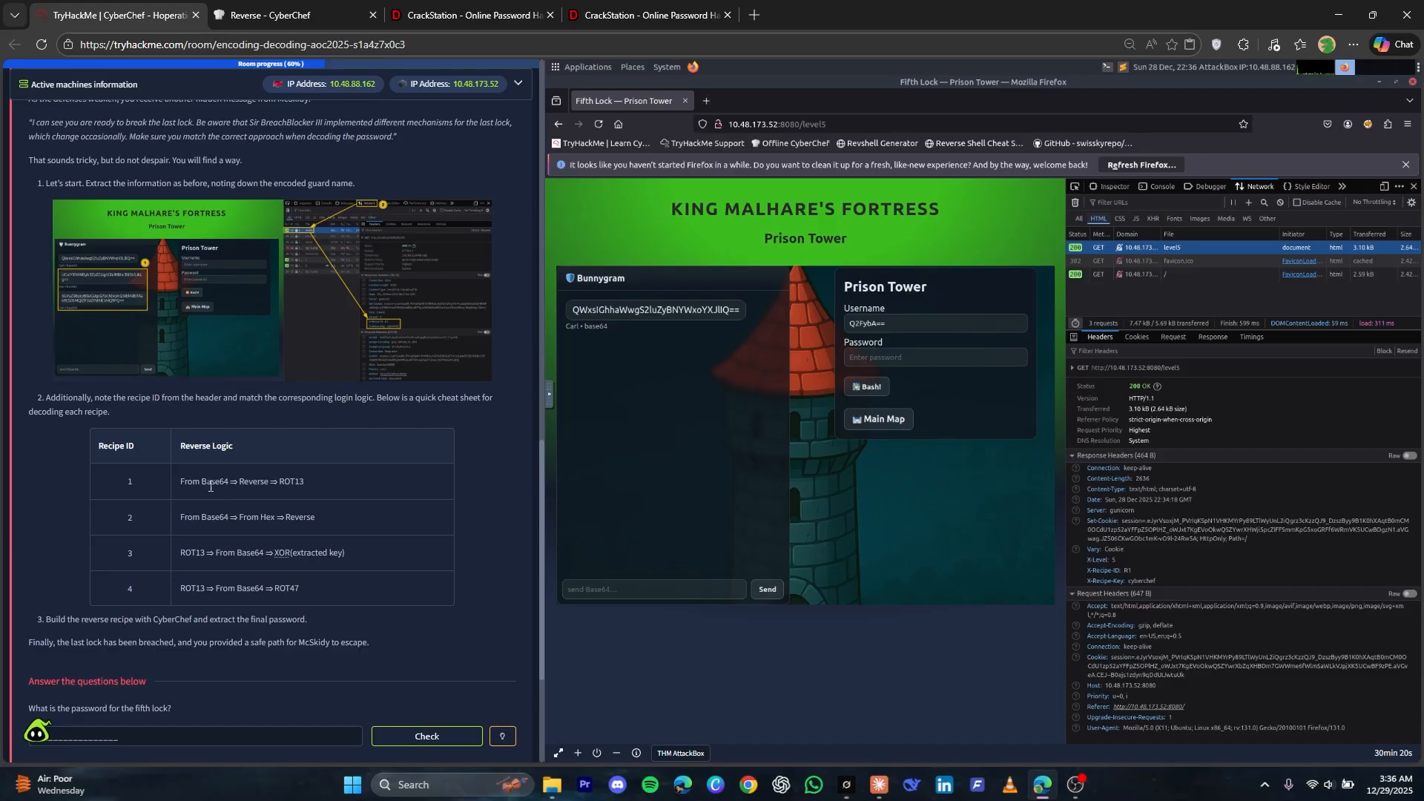
pyautogui.click(269, 15)
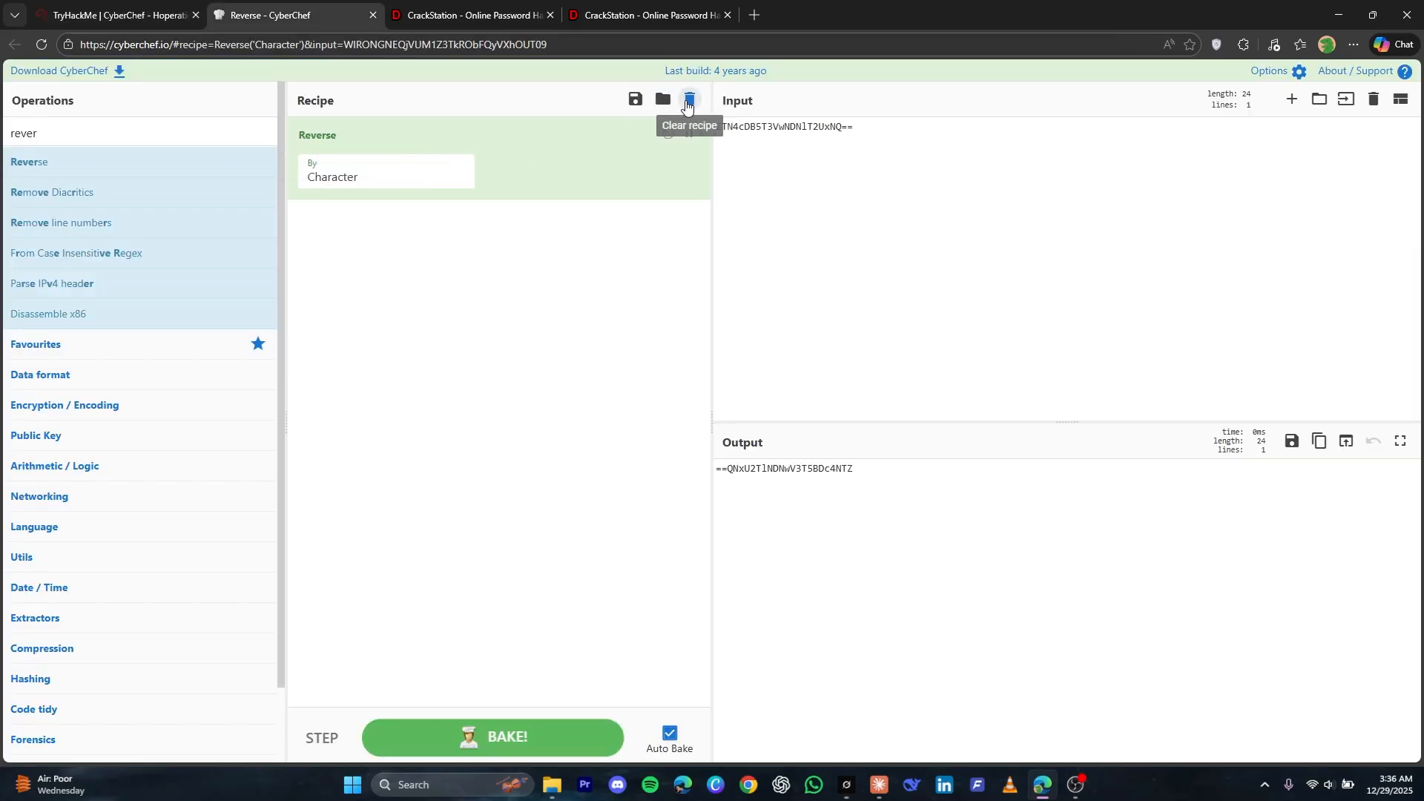
pyautogui.click(688, 104)
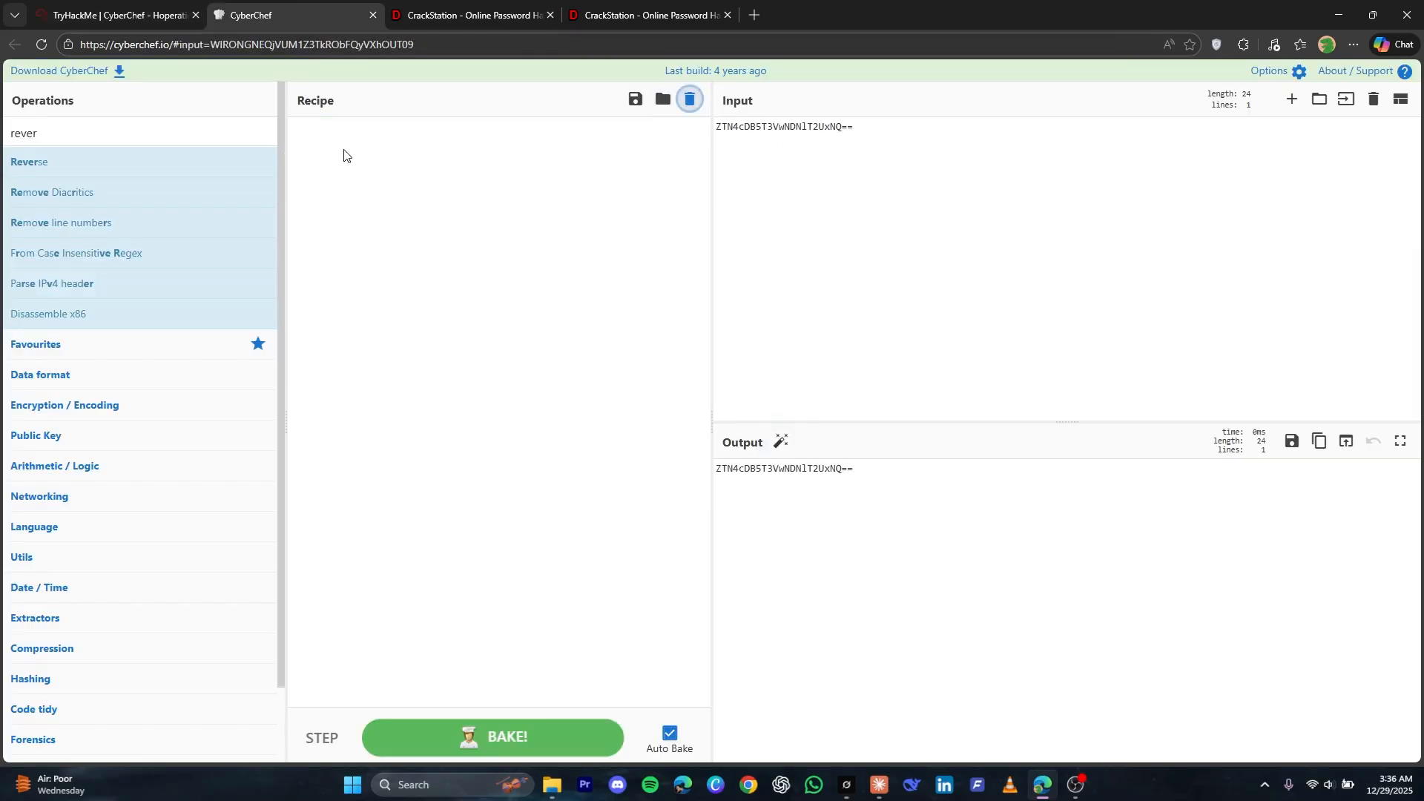
pyautogui.click(128, 138)
pyautogui.hotkey('ctrl', 'a')
pyautogui.write('bas')
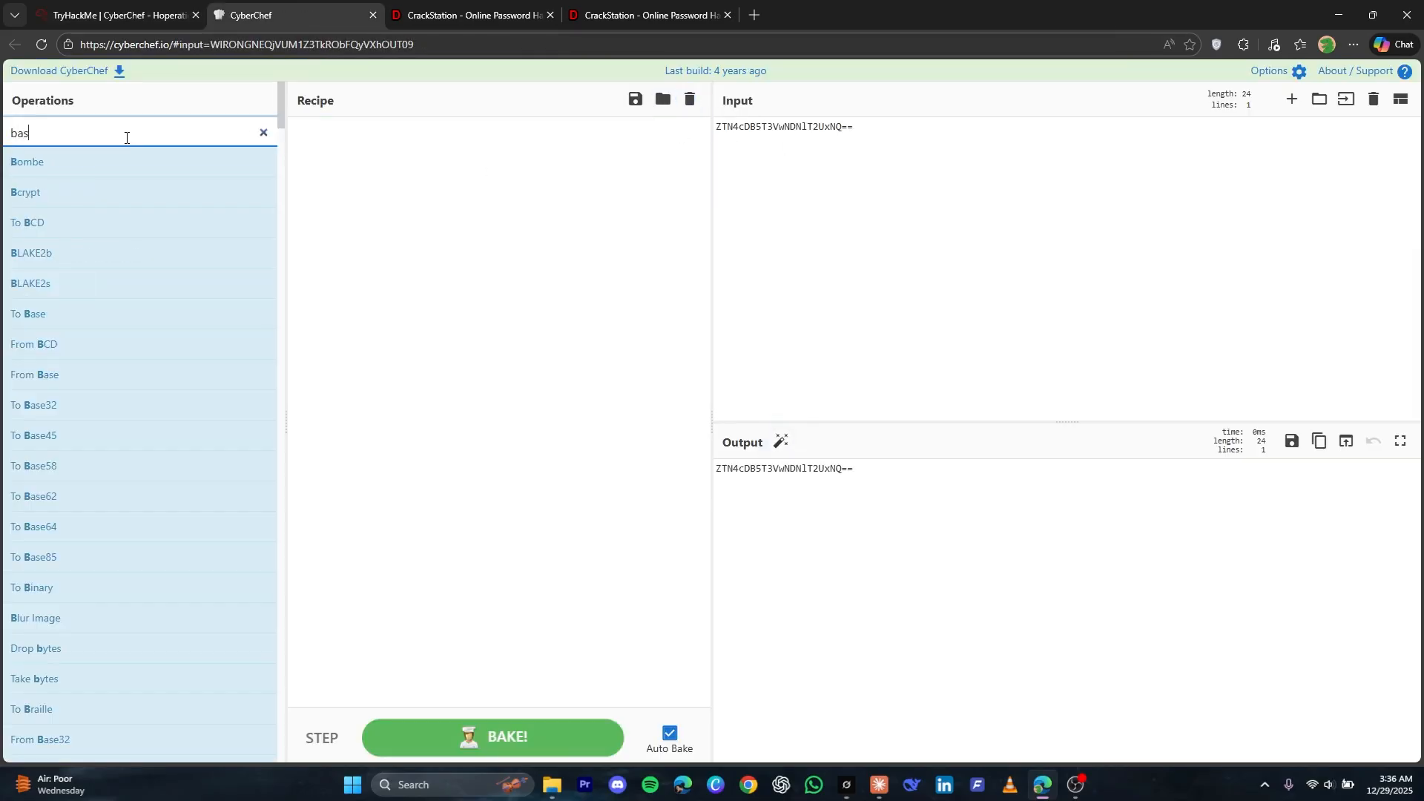
pyautogui.write('e64')
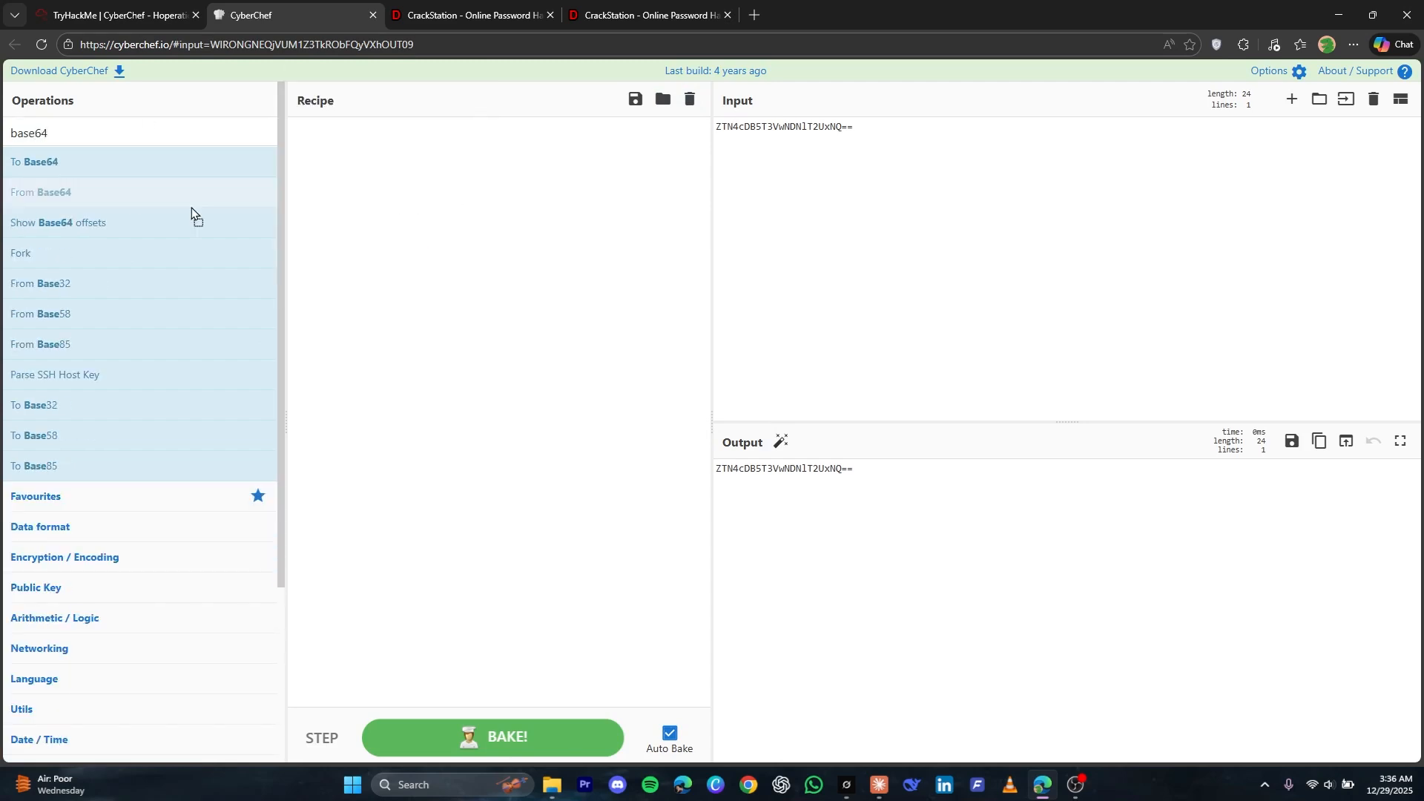
pyautogui.moveTo(136, 195); pyautogui.dragTo(315, 216)
pyautogui.hotkey('ctrl', 'a')
pyautogui.write('rever')
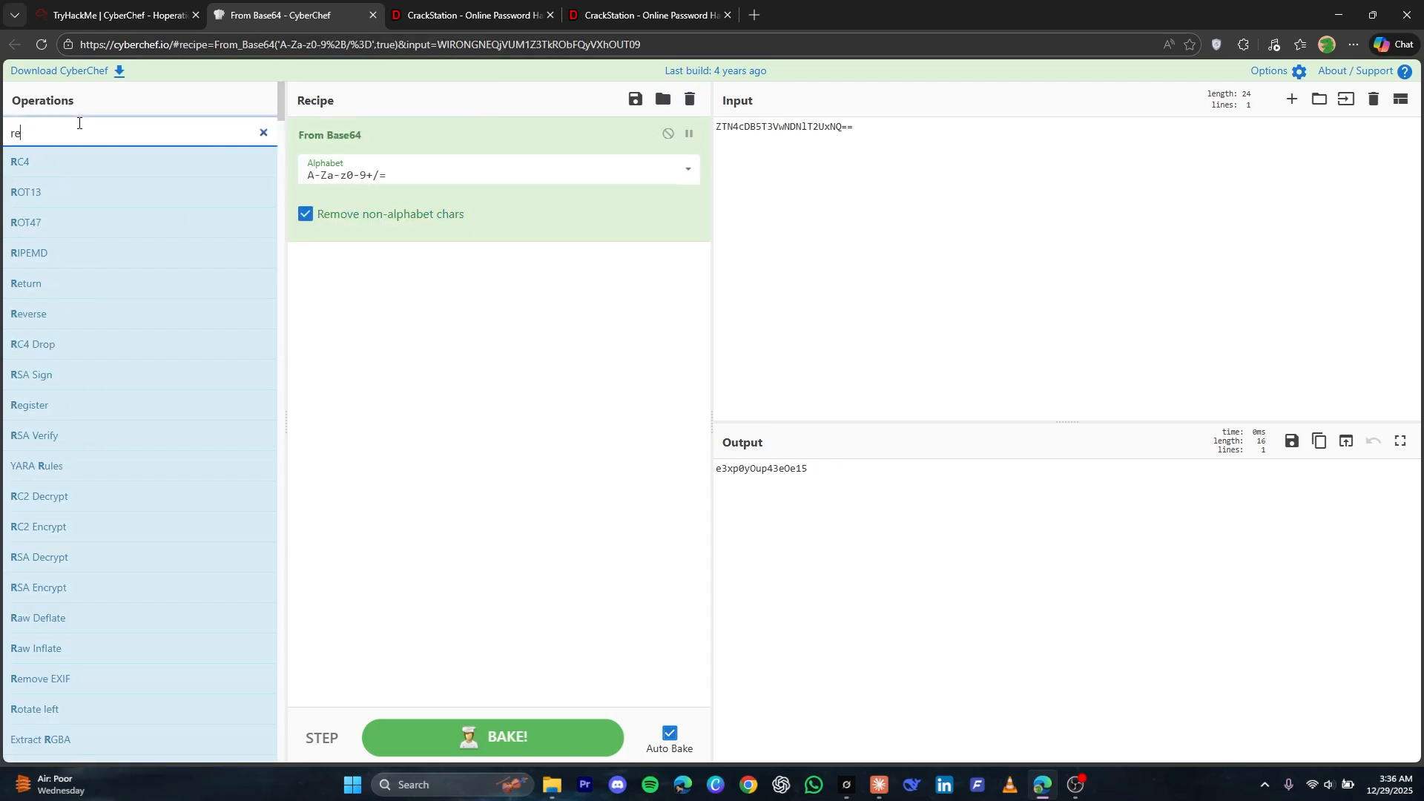
pyautogui.doubleClick(29, 162)
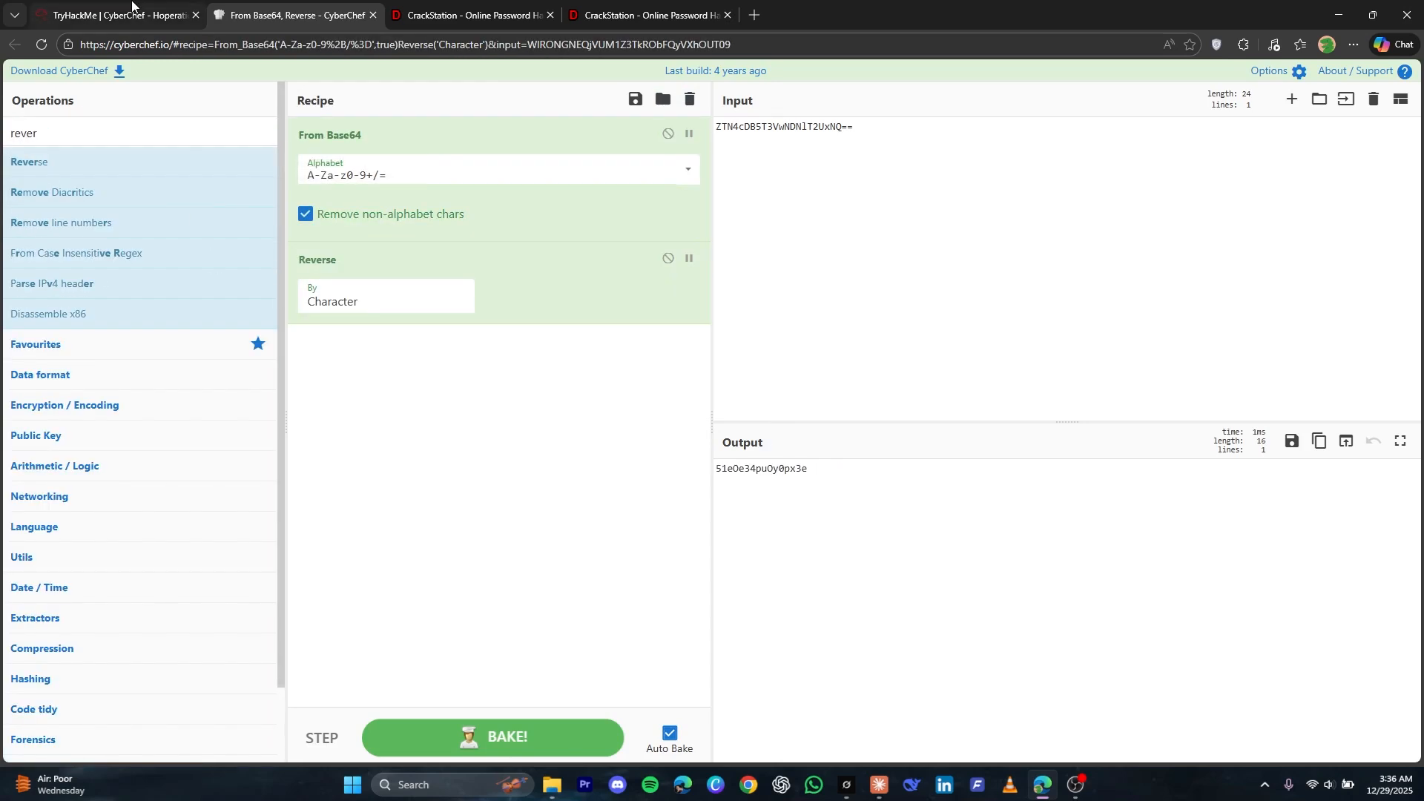
# Check recipe 1 in the TryHackMe cheat sheet, add ROT13 after Reverse in CyberChef, and select the decoded password
pyautogui.click(119, 15)
pyautogui.scroll(-4, 186, 474)
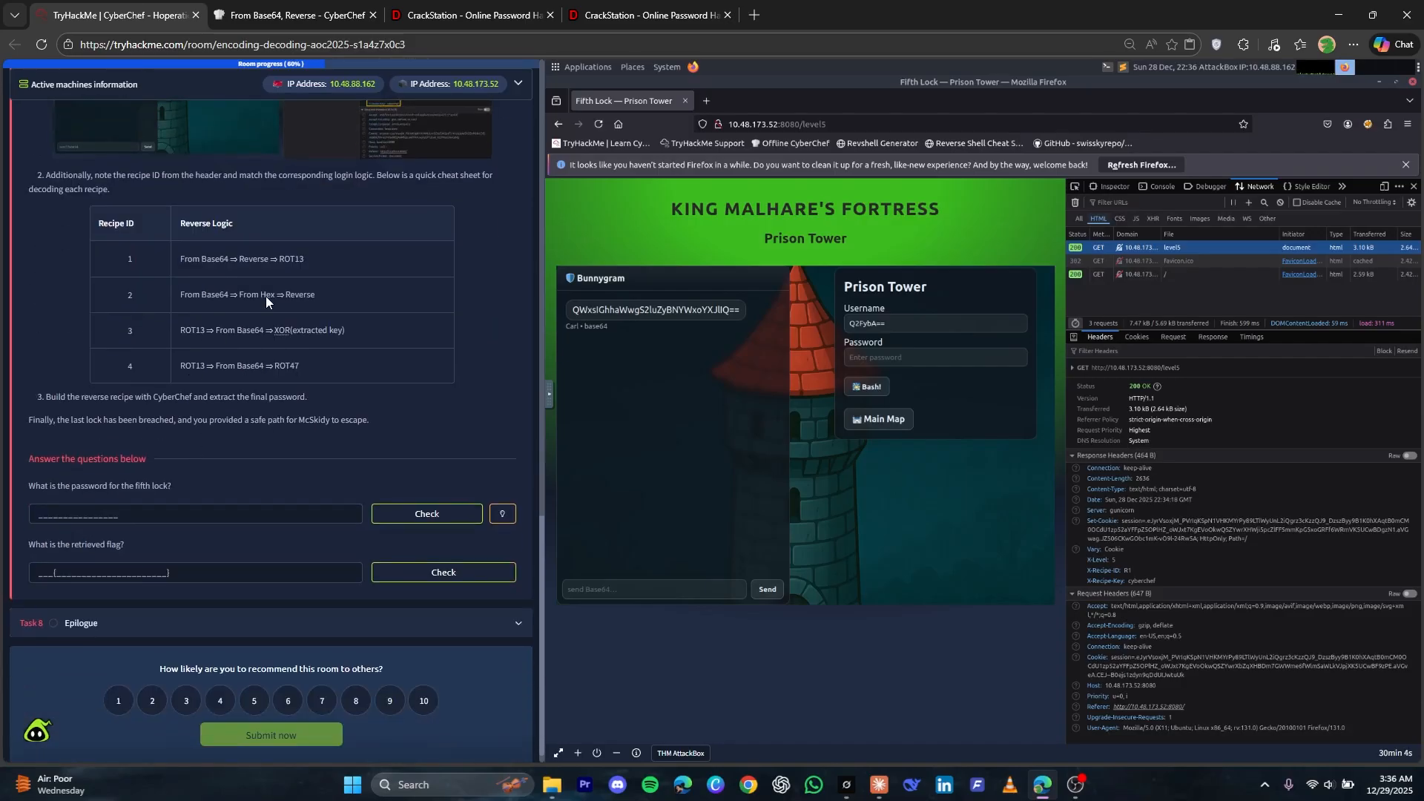
pyautogui.click(261, 13)
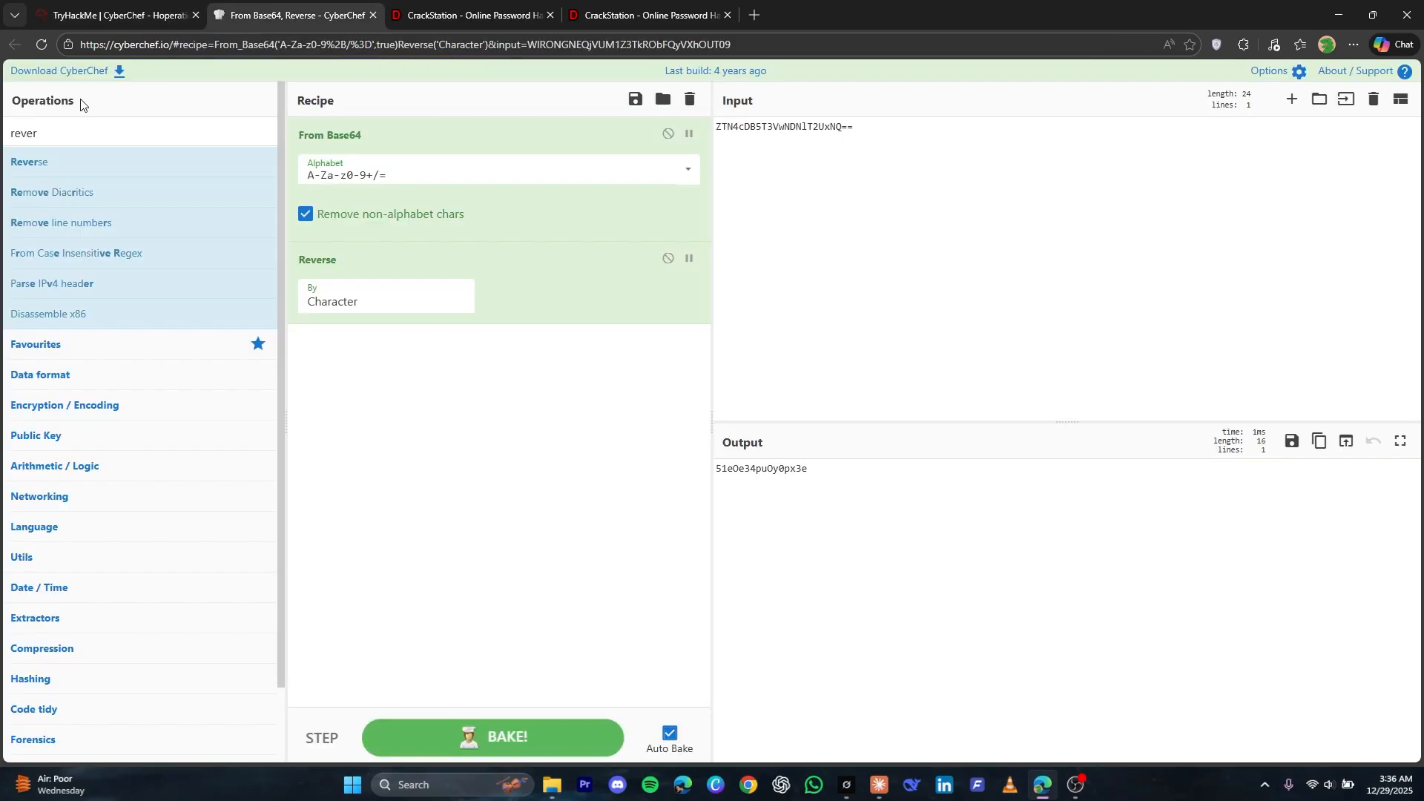
pyautogui.click(73, 143)
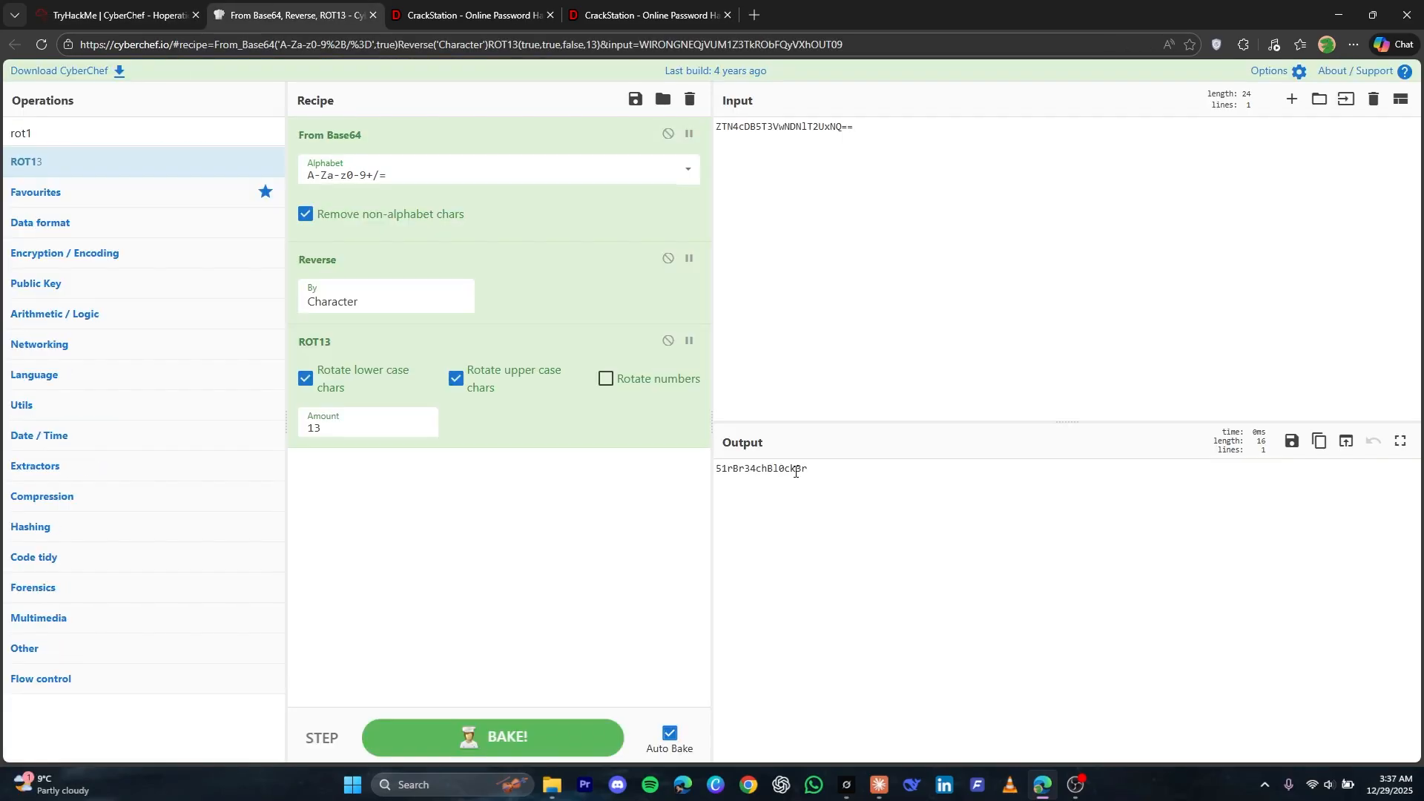
pyautogui.doubleClick(738, 475)
# Return to TryHackMe, paste the decoded password into the Prison Tower login form, and submit it to breach the lock
pyautogui.hotkey('ctrl', 'shift', 'Tab')
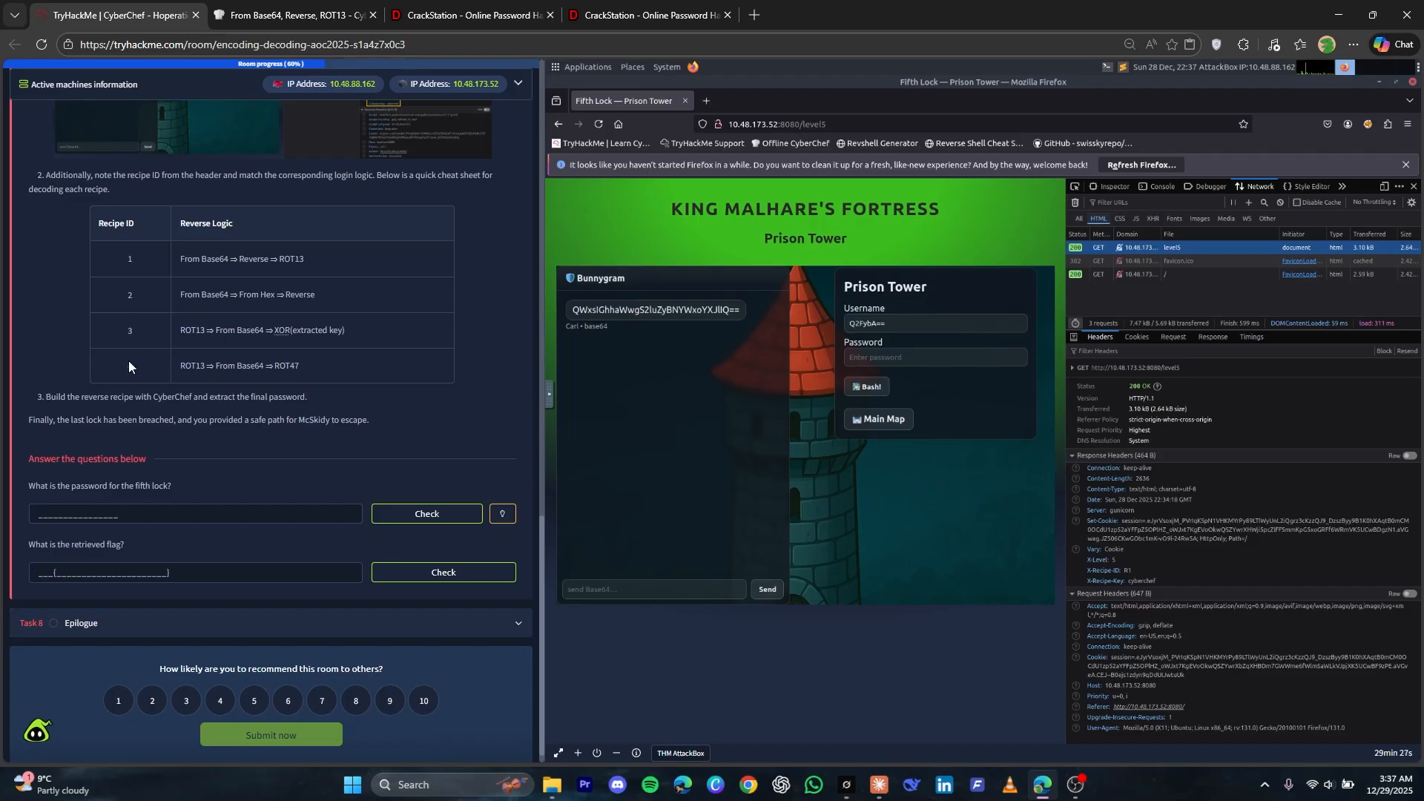
pyautogui.click(874, 361)
pyautogui.hotkey('ctrl', 'v')
pyautogui.click(866, 389)
# Paste the decoded password as the answer for the fifth lock's password and check it
pyautogui.click(154, 517)
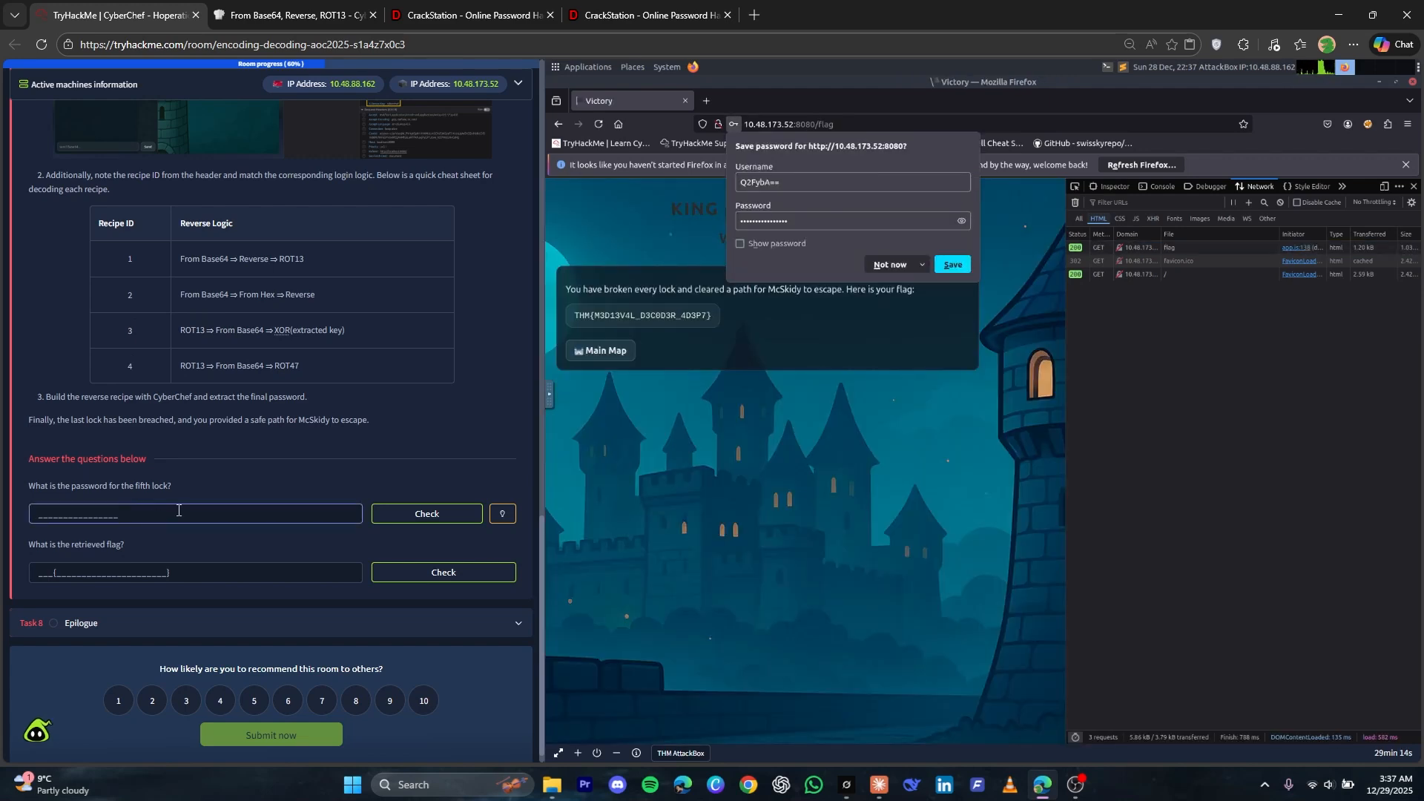
pyautogui.hotkey('ctrl', 'v')
pyautogui.click(445, 511)
# Decline saving the password, copy the flag from the Victory page, and submit it as the retrieved flag answer
pyautogui.click(877, 270)
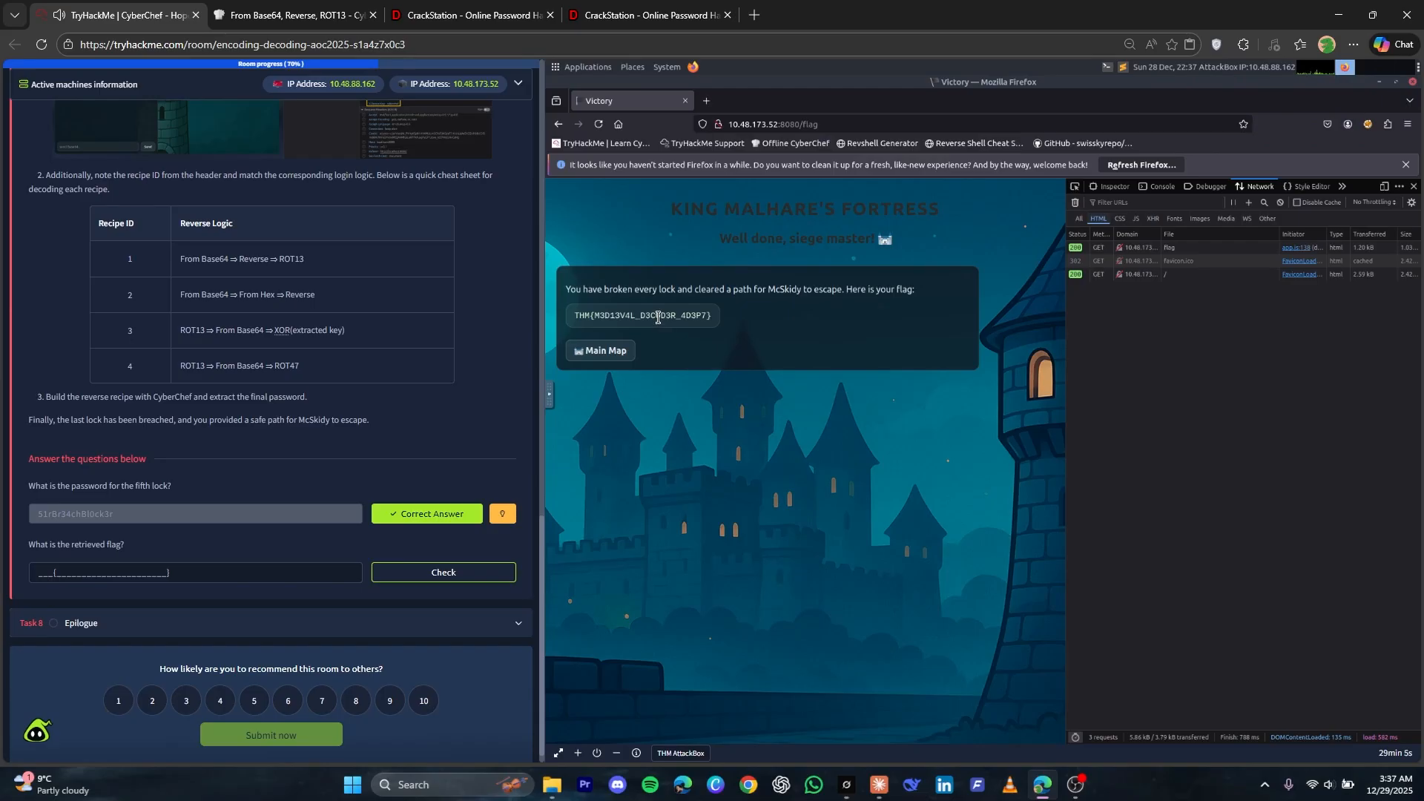
pyautogui.tripleClick(658, 317)
pyautogui.hotkey('ctrl', 'c')
pyautogui.click(658, 317)
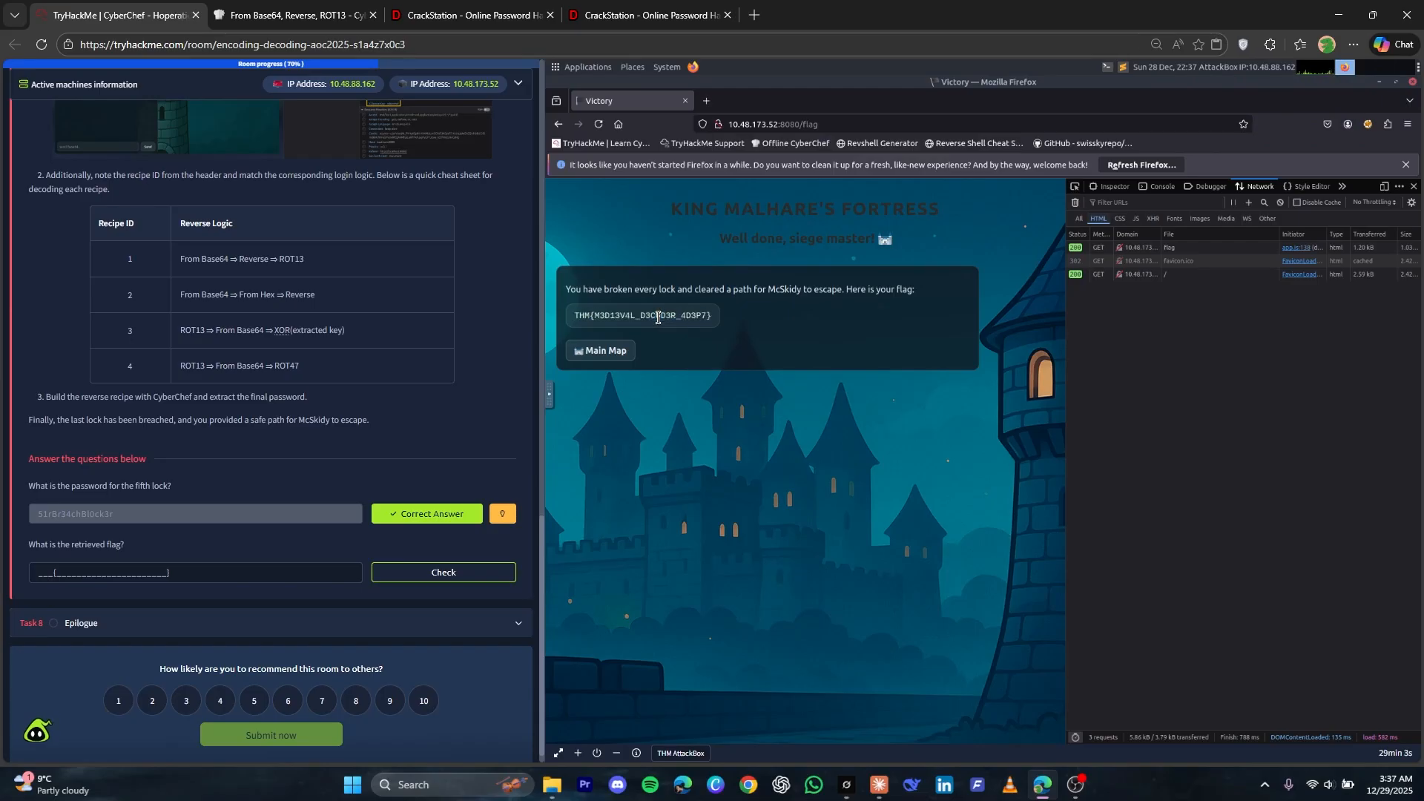
pyautogui.click(201, 568)
pyautogui.hotkey('ctrl', 'v')
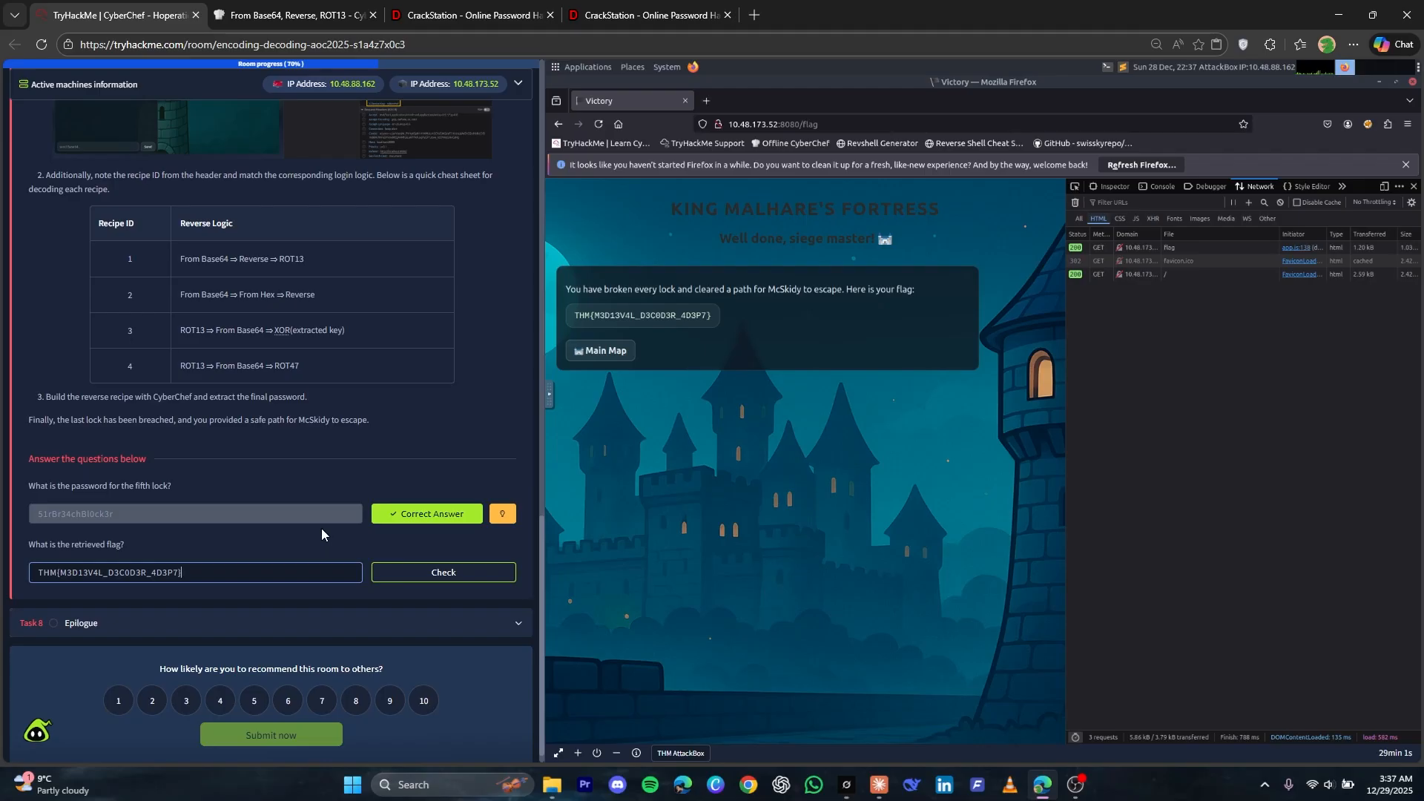
pyautogui.click(405, 575)
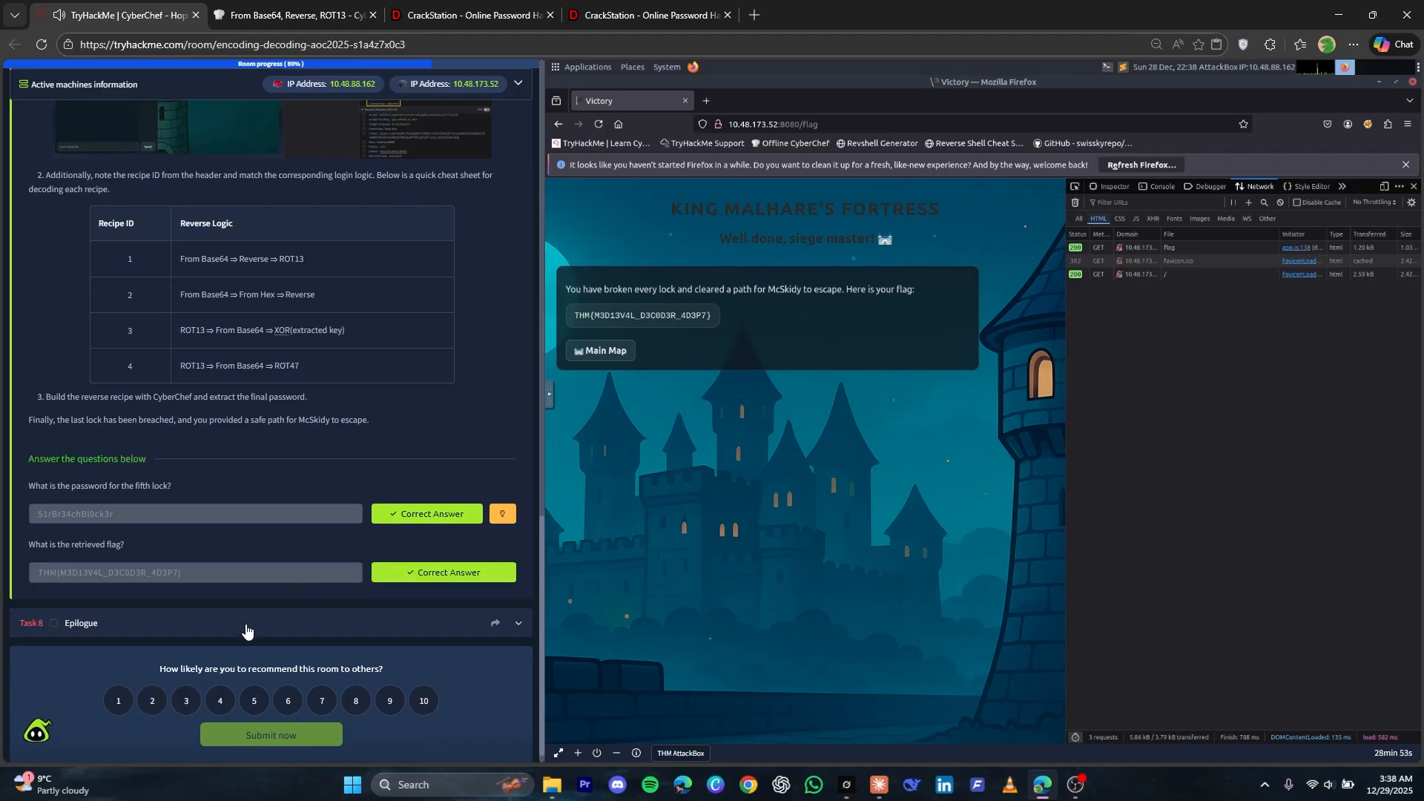
# Open the Epilogue task and mark both no-answer questions as complete to finish the room
pyautogui.click(247, 630)
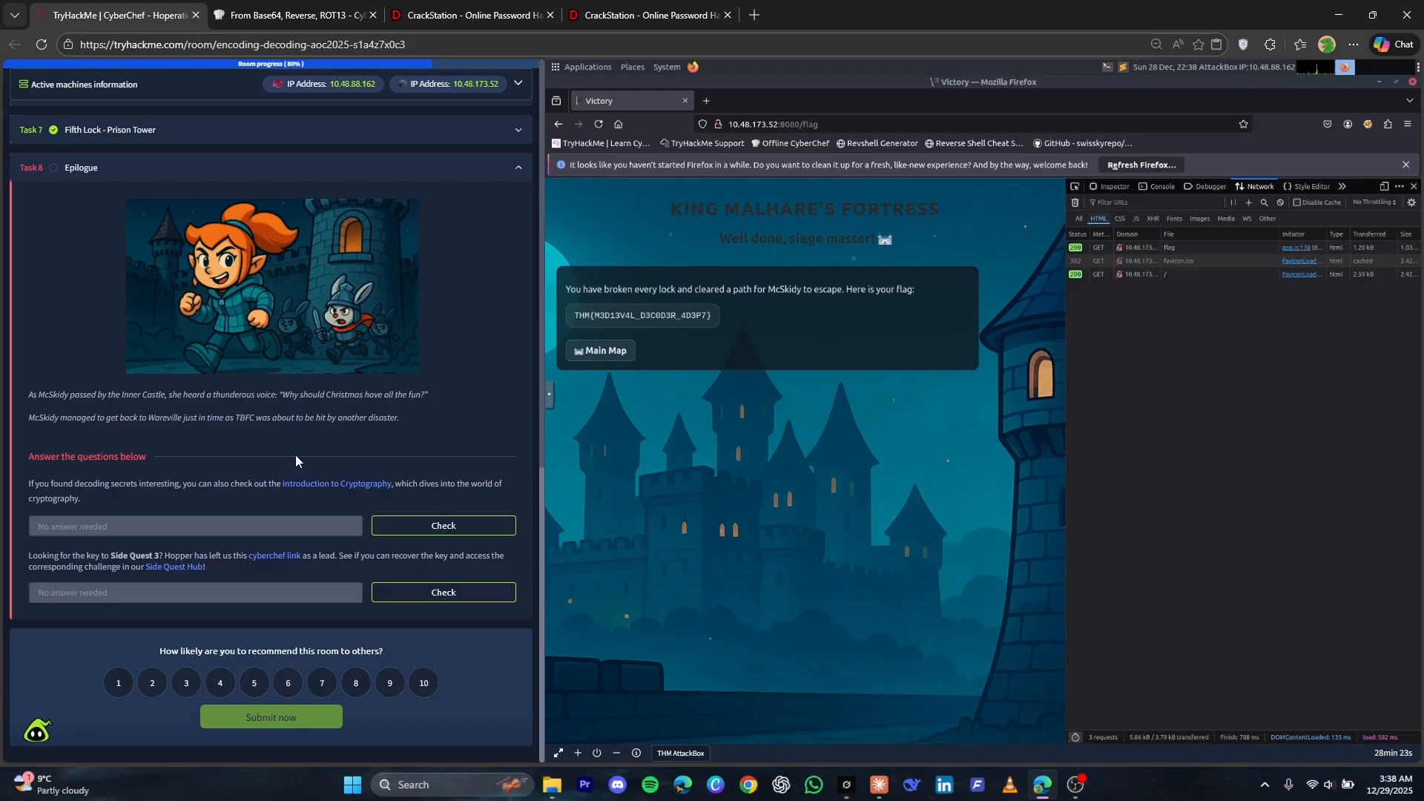
pyautogui.click(407, 531)
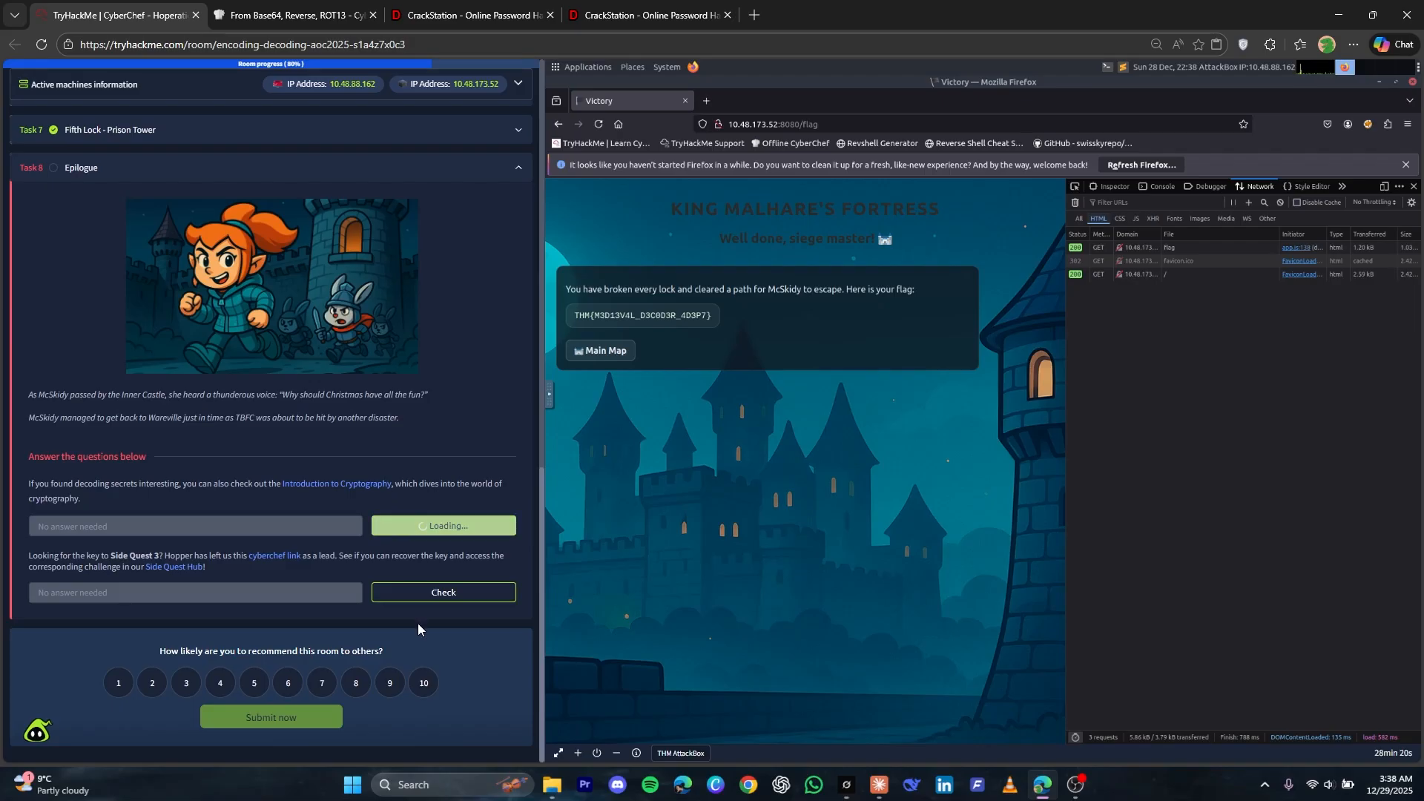
pyautogui.click(431, 602)
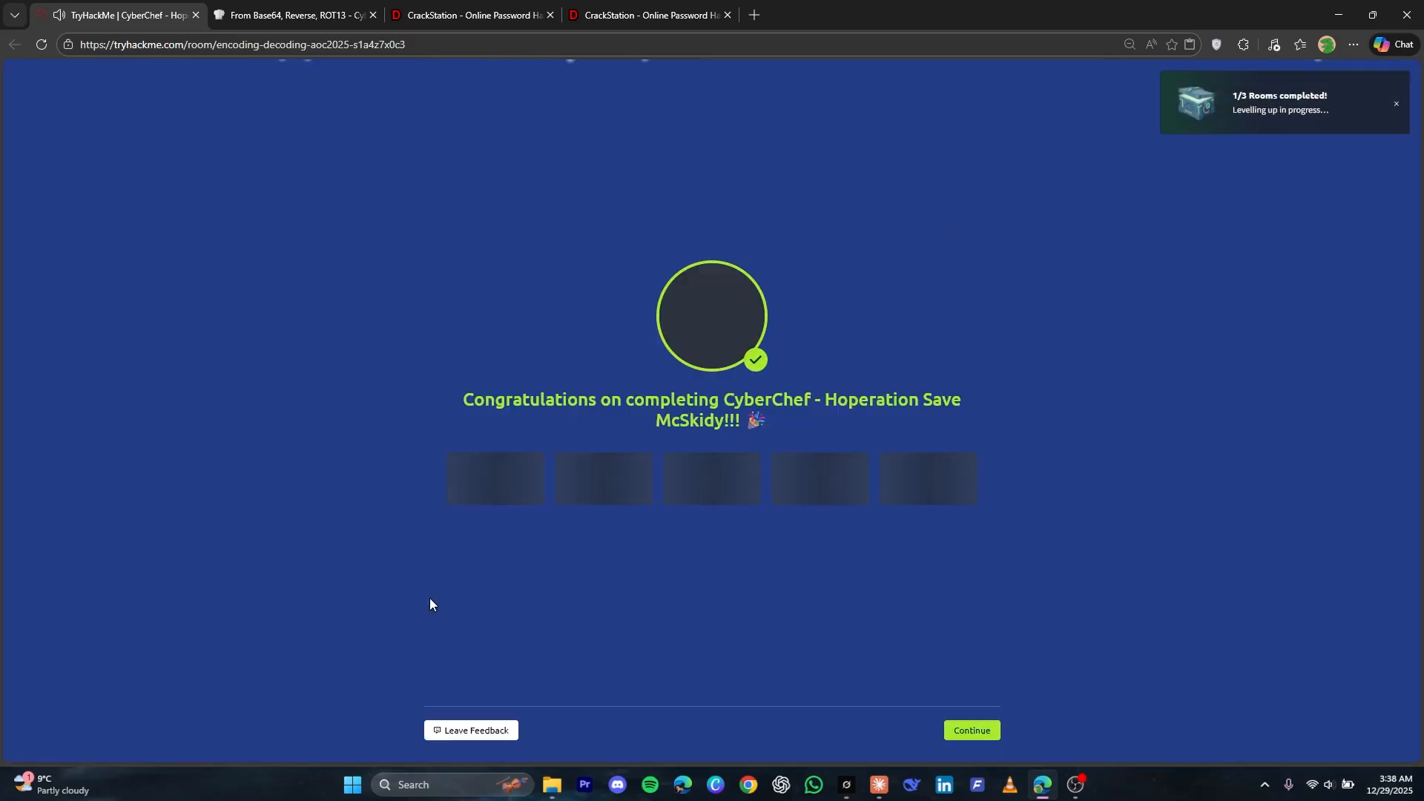